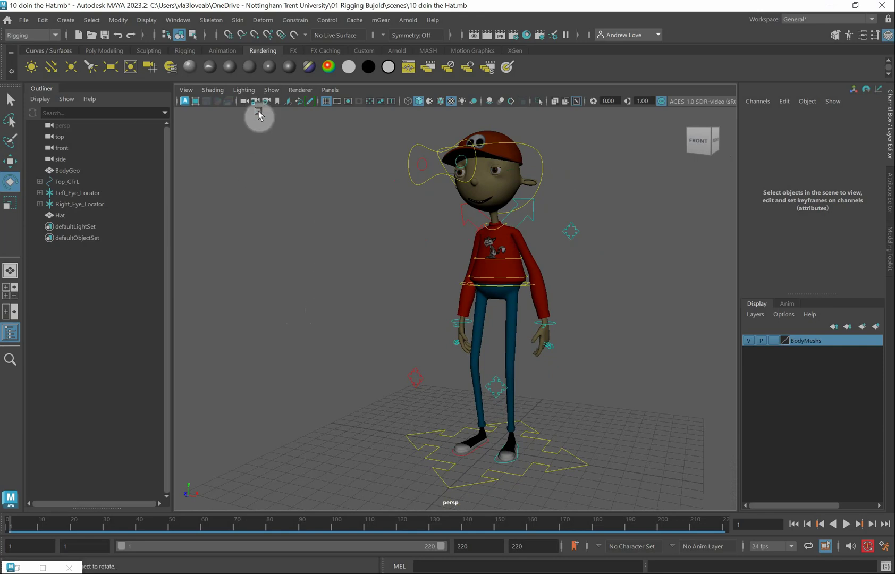
Step: Open the Custom shelf and limit the perspective viewport's object display to NURBS curves only
click(364, 51)
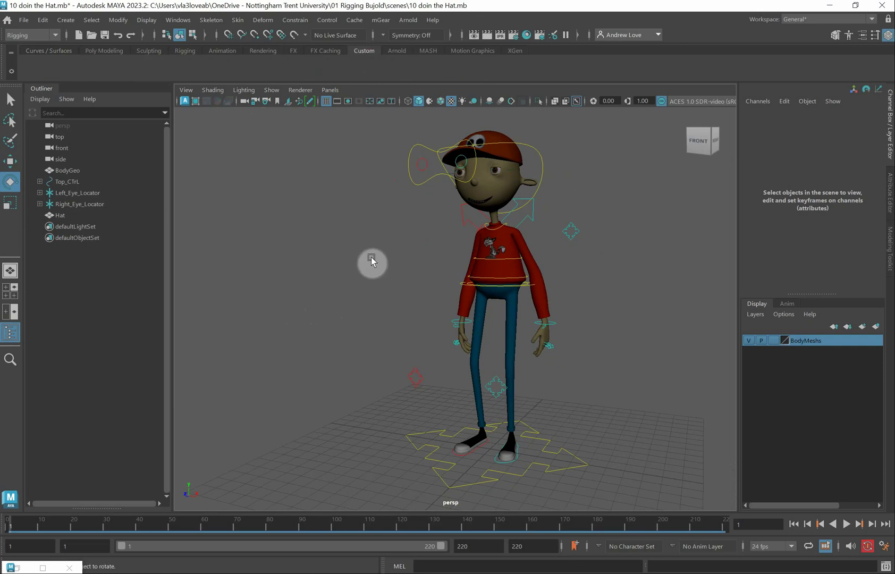
click(271, 89)
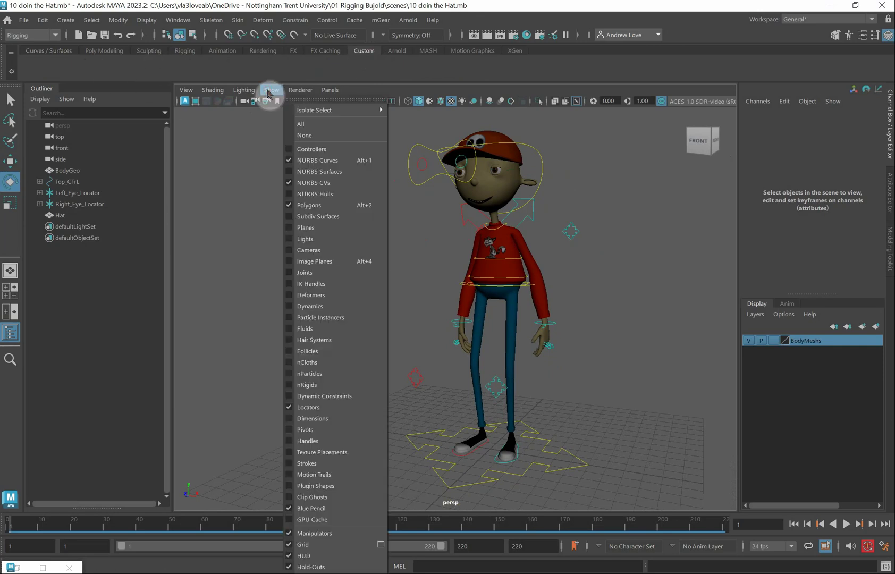
click(301, 135)
click(272, 91)
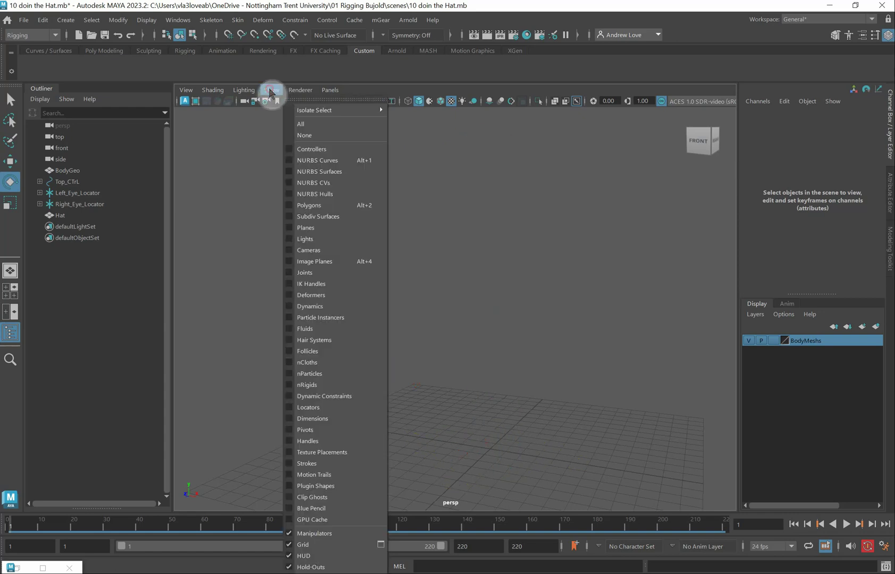
click(301, 161)
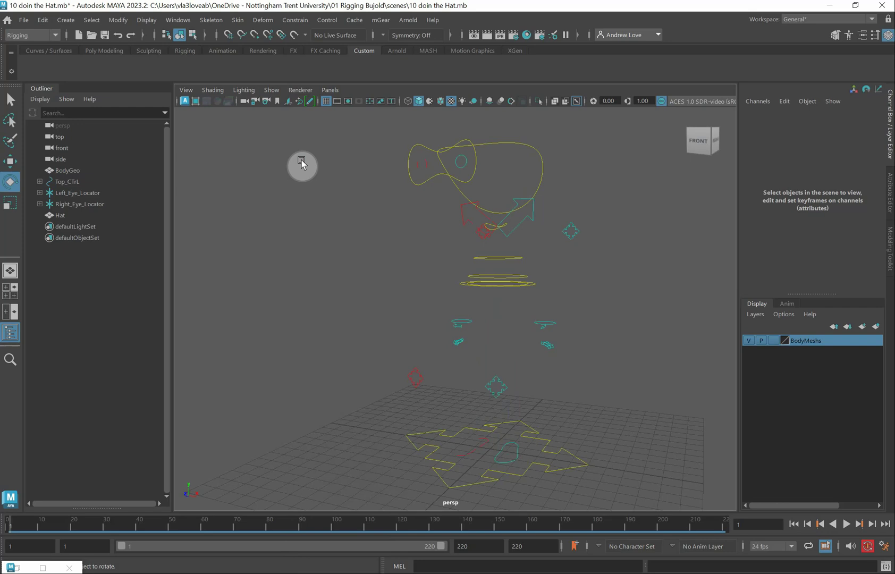
Step: Select all the rig's control curves except the ground control Top_CTrL
click(430, 436)
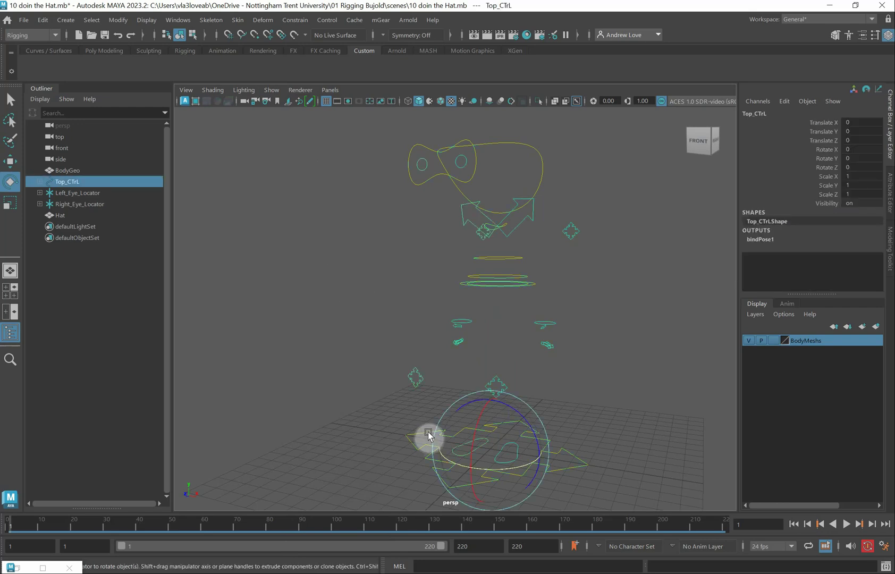
click(367, 406)
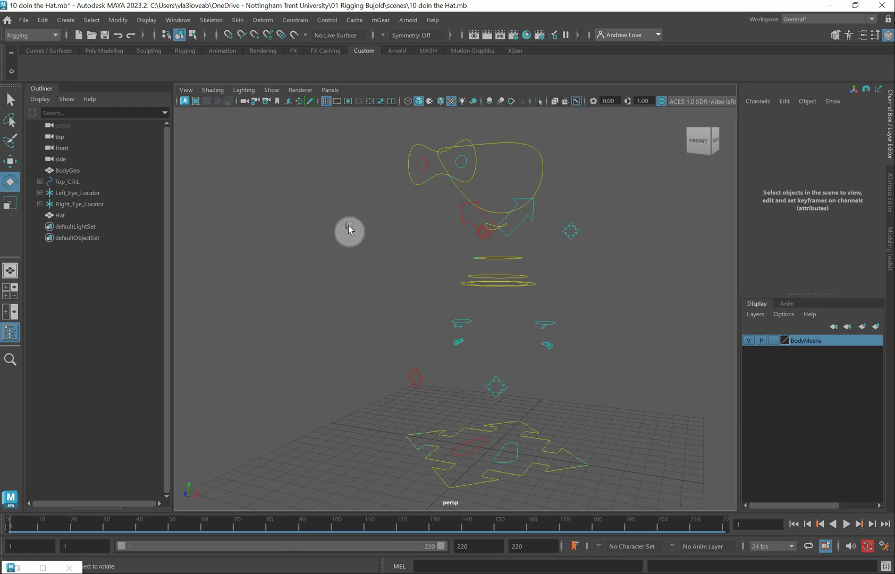
drag(367, 126, 624, 464)
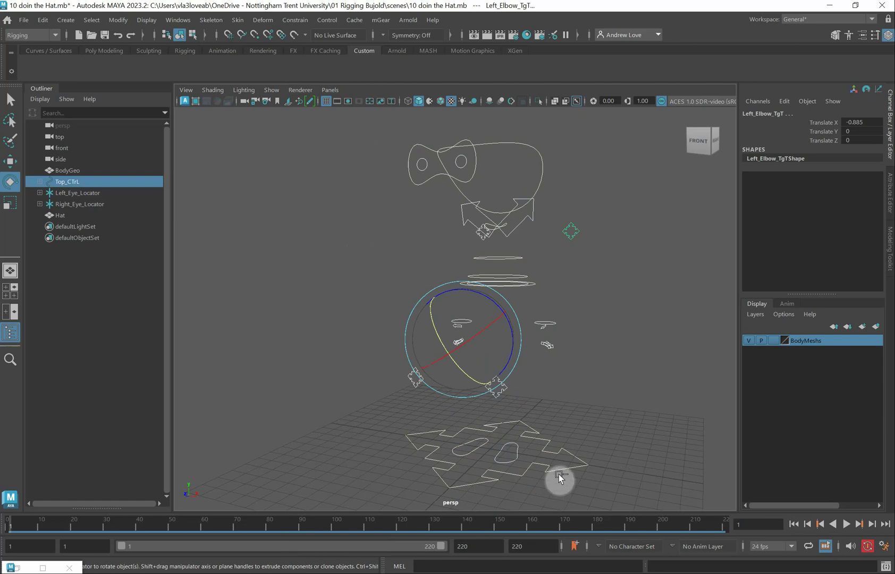
click(557, 472)
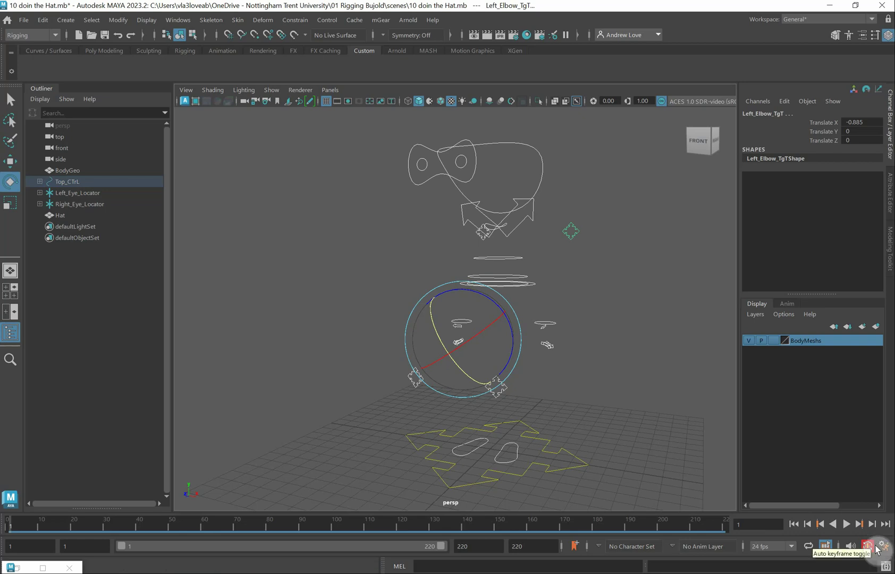
Step: Save the last two select commands from the Script Editor history to the Custom shelf as a MEL script
click(886, 566)
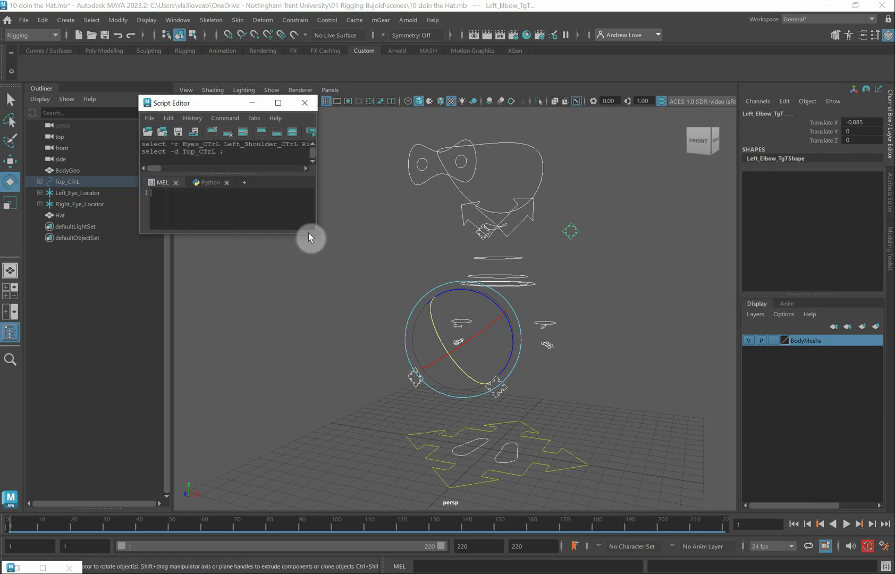
drag(313, 234, 868, 420)
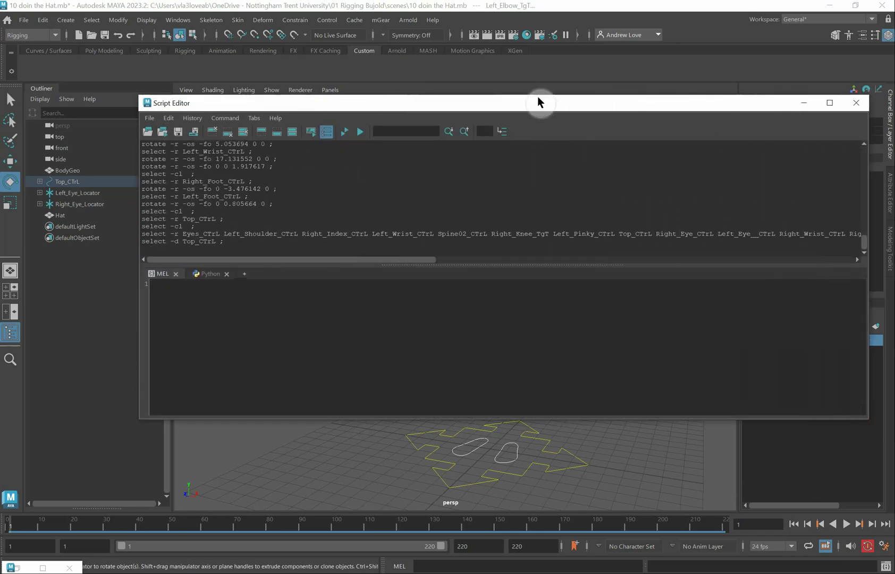
drag(537, 105, 470, 102)
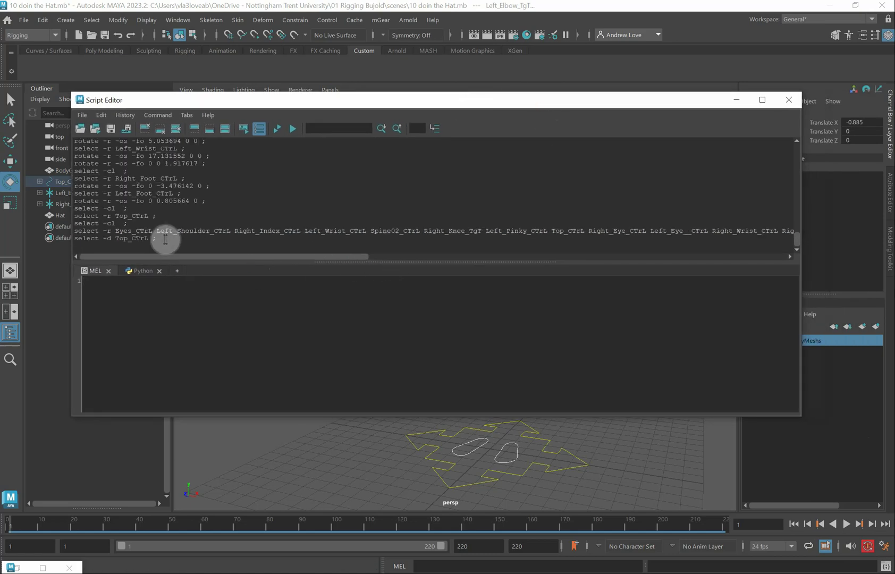
drag(156, 239, 154, 240)
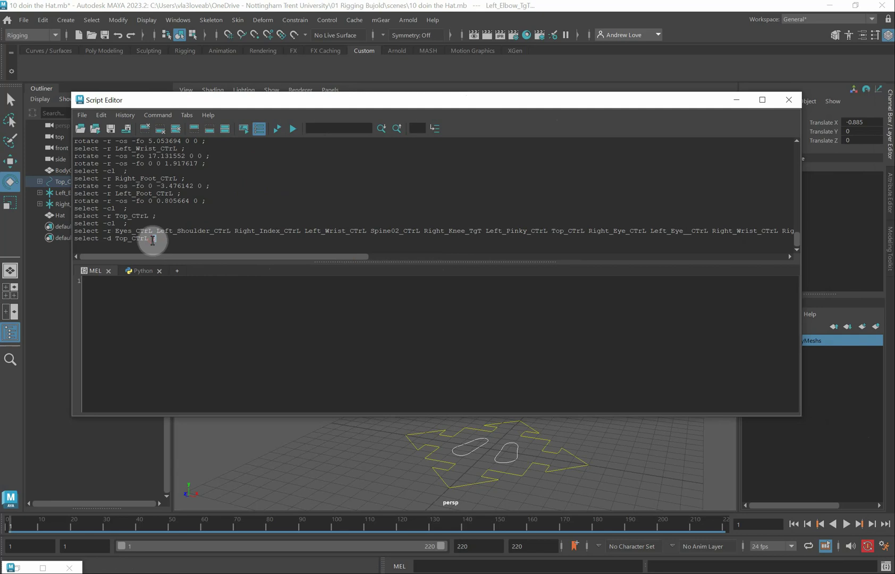
shift+click(76, 230)
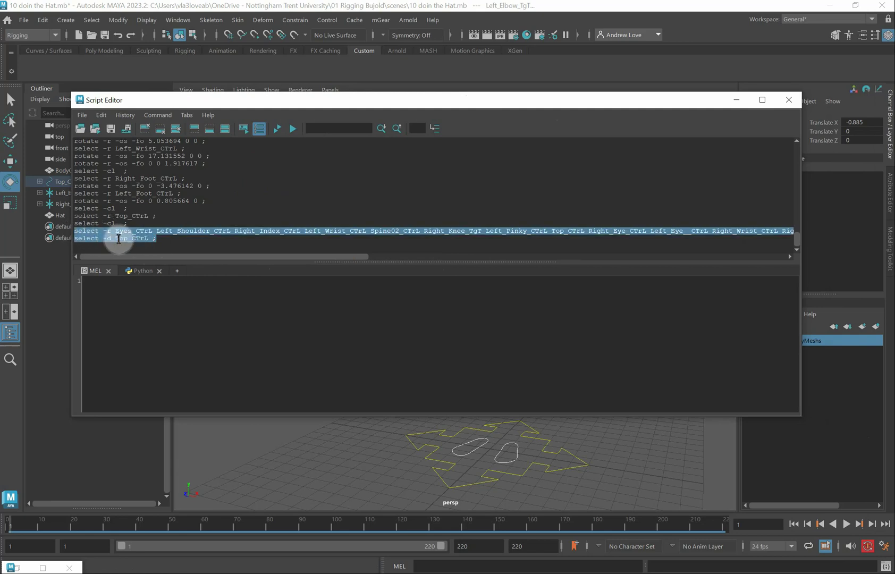
drag(135, 230, 47, 72)
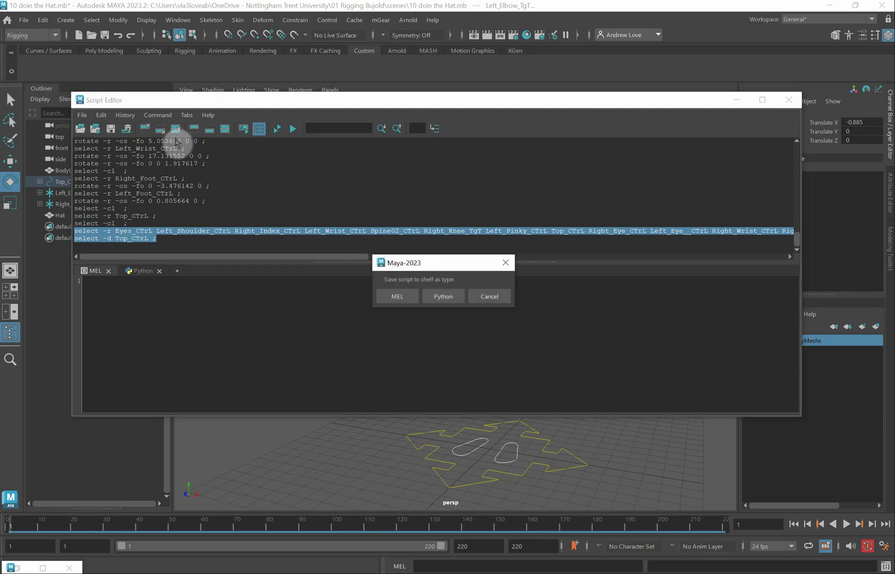
click(398, 297)
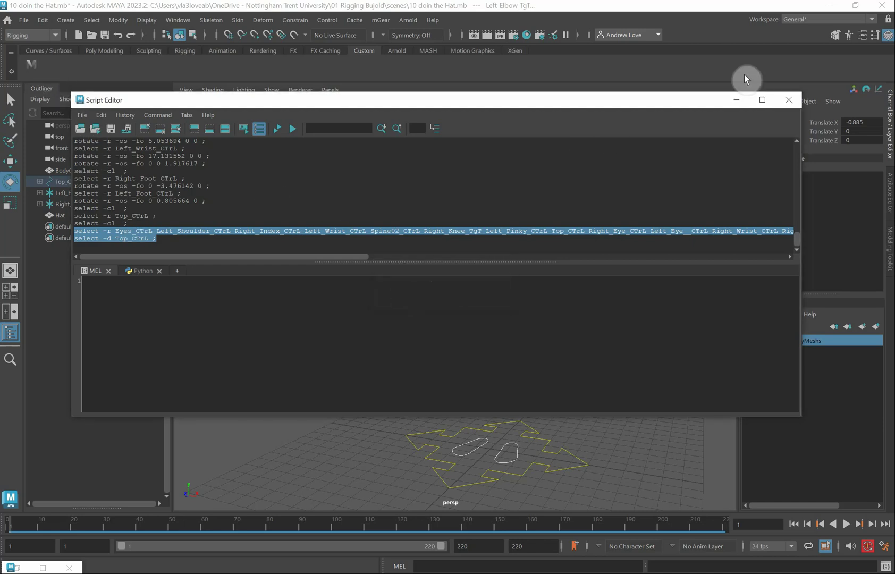
click(782, 100)
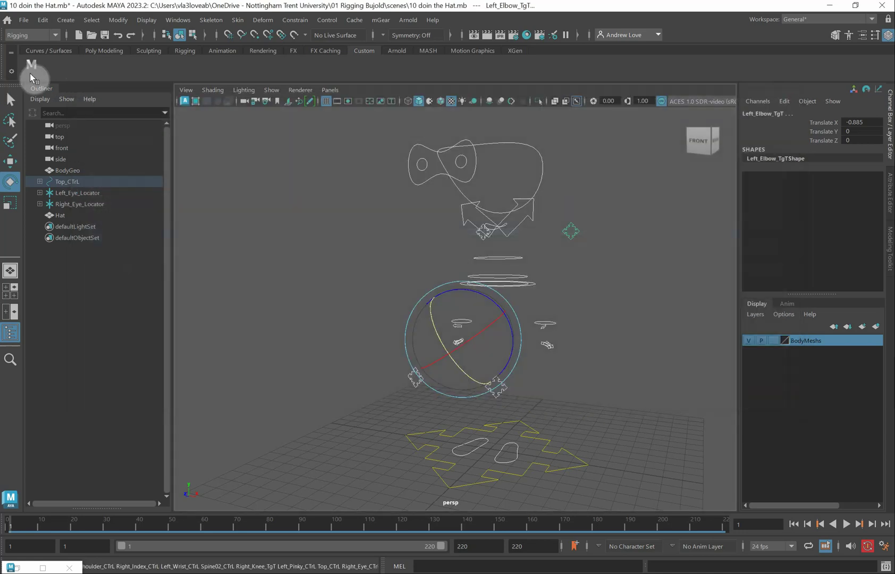
Step: Give the new Custom shelf item the icon label CTrL and save all shelves
click(32, 65)
click(11, 71)
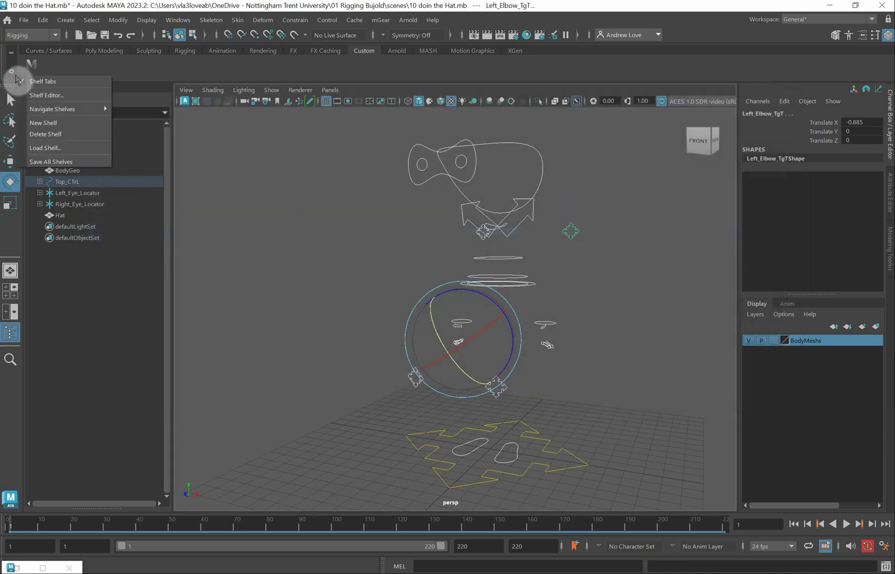
click(58, 94)
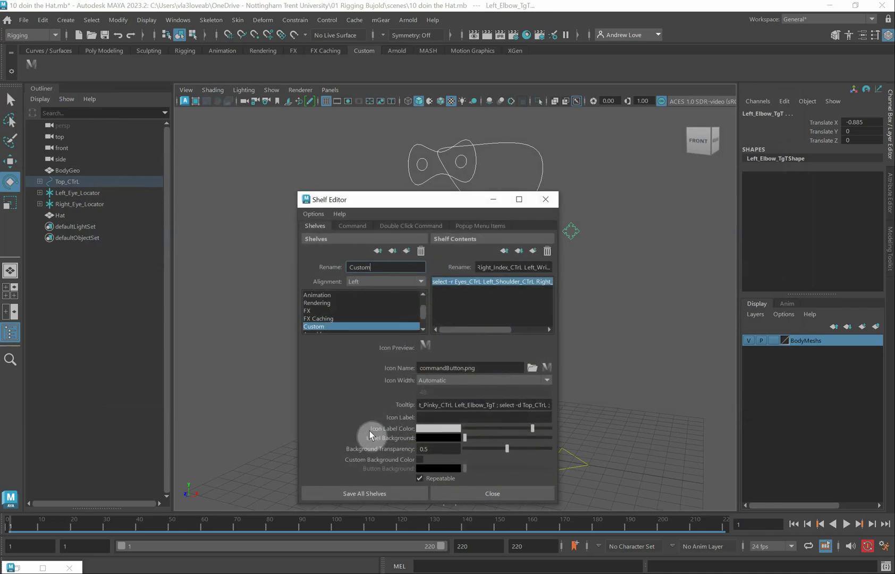
click(460, 417)
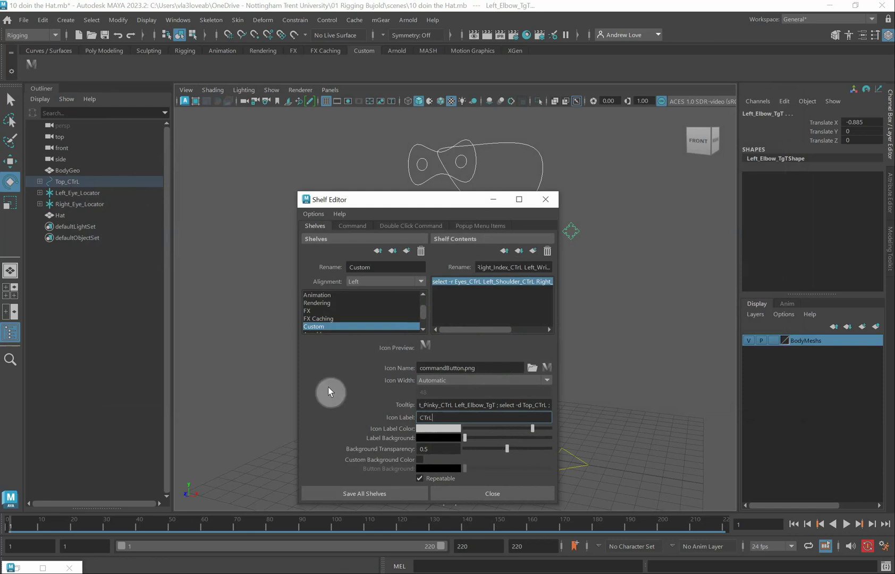
click(397, 496)
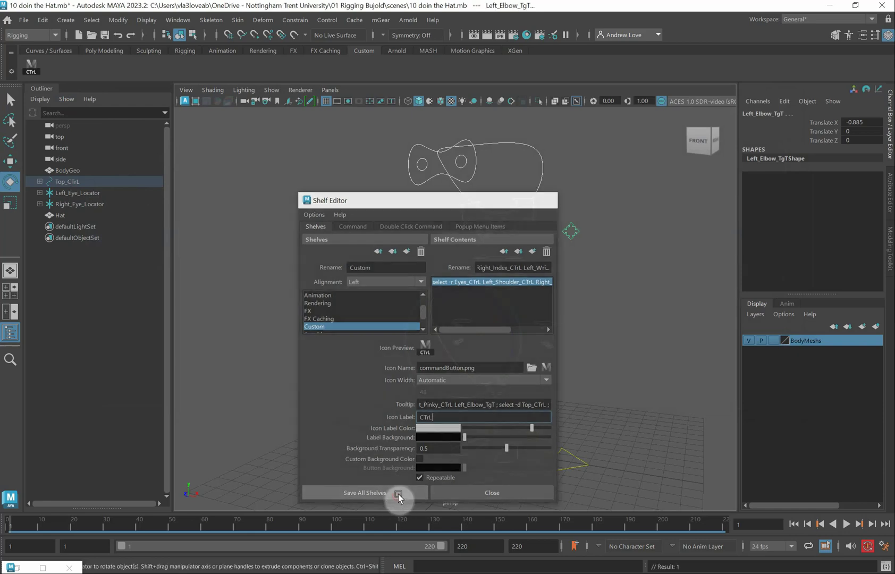
Step: Key all the rig controls at frame 1 using the CTrL shelf script's selection, and inspect Head_CTrL's channels
click(258, 263)
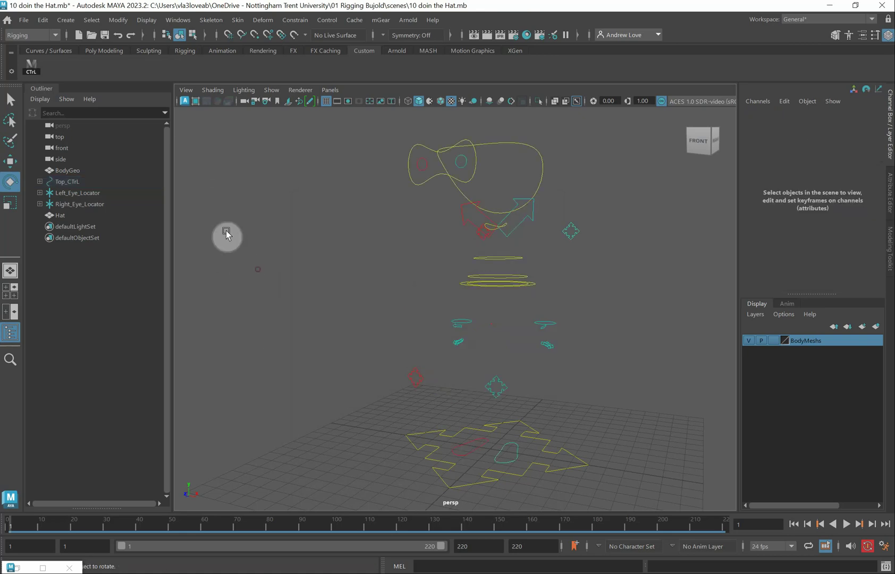
click(33, 70)
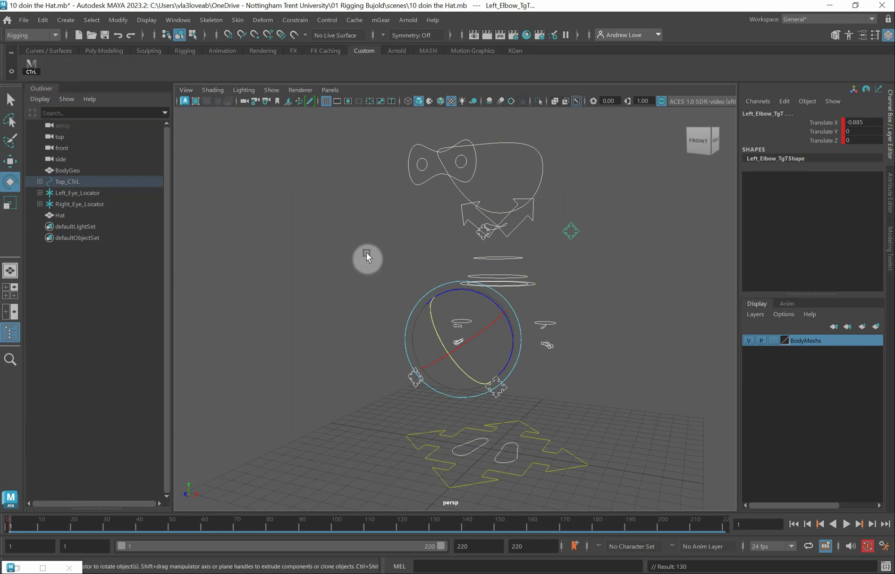
click(332, 239)
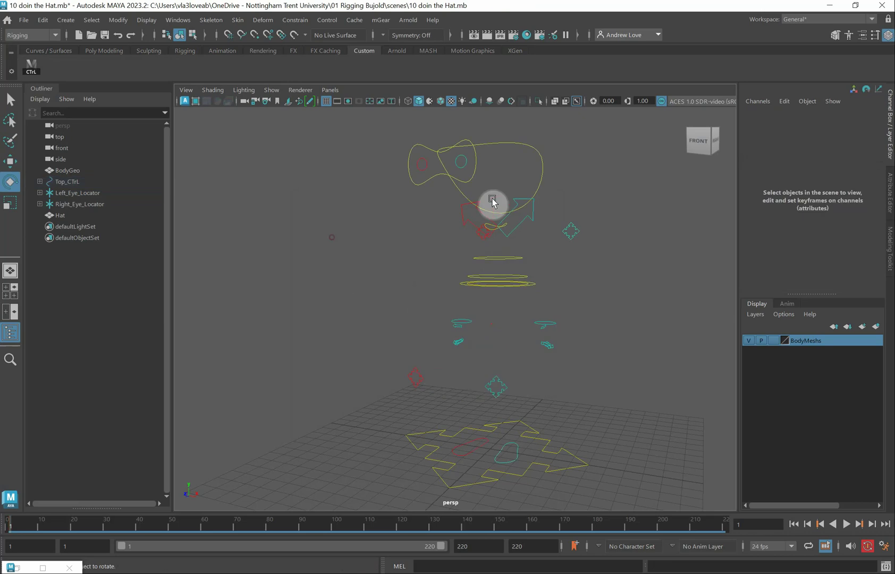
click(544, 177)
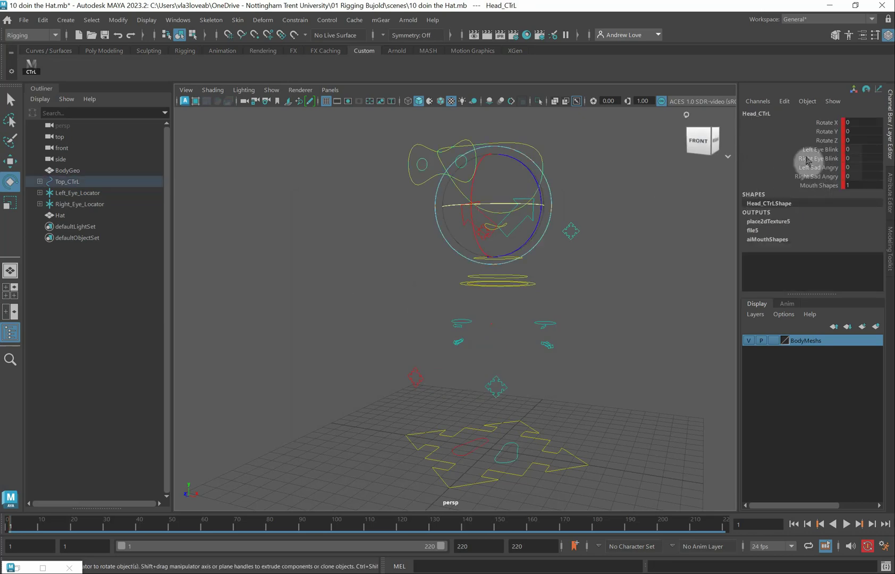
click(325, 246)
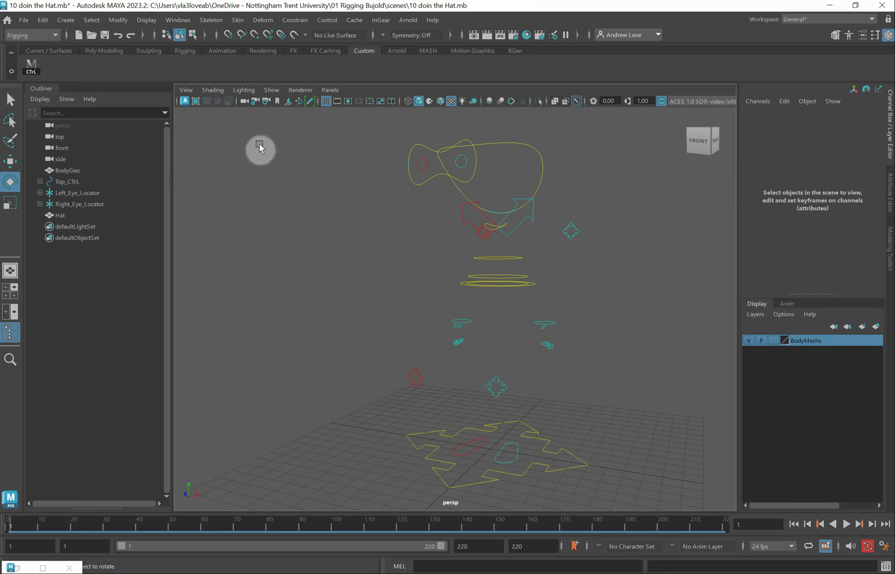
Step: Display the joints in the viewport and hide them again
click(273, 92)
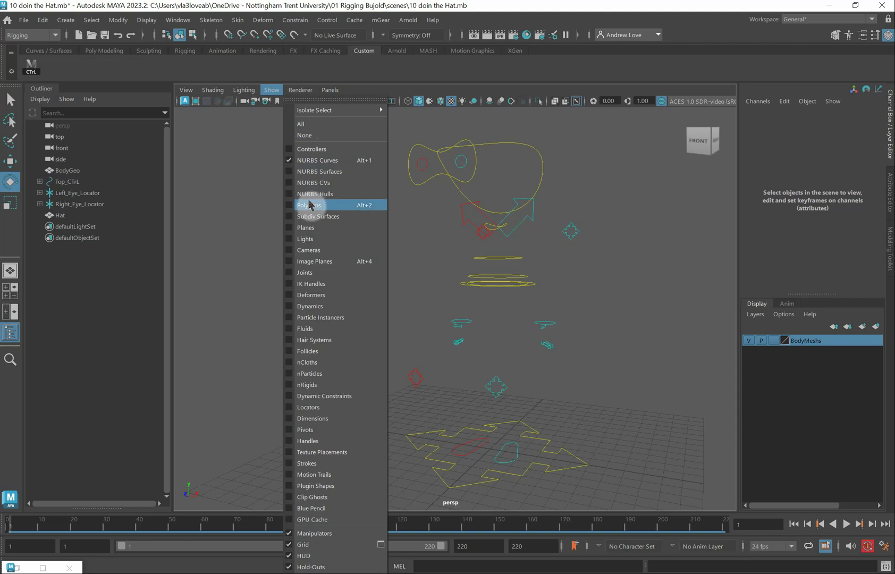
click(311, 273)
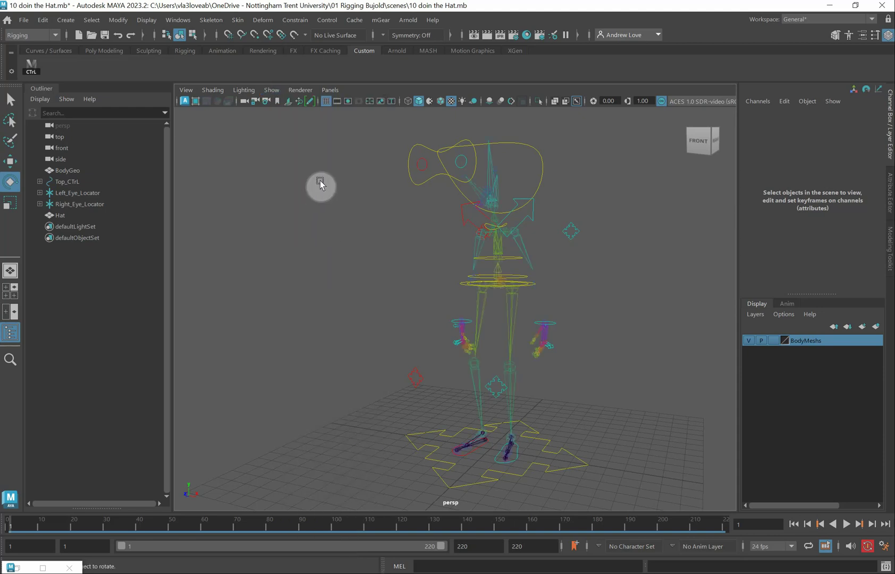
click(271, 91)
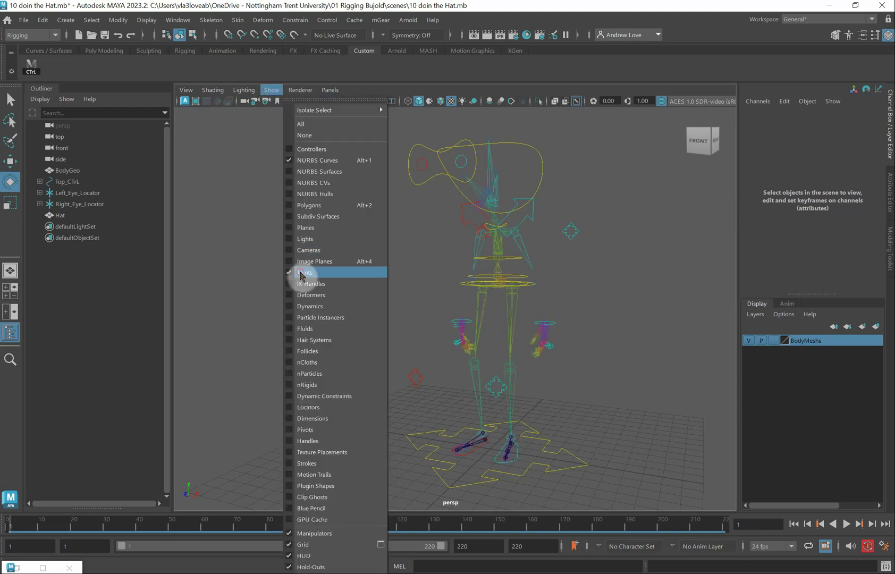
click(305, 273)
Step: Turn on the display of polygons and locators in the viewport alongside the NURBS curves
click(276, 91)
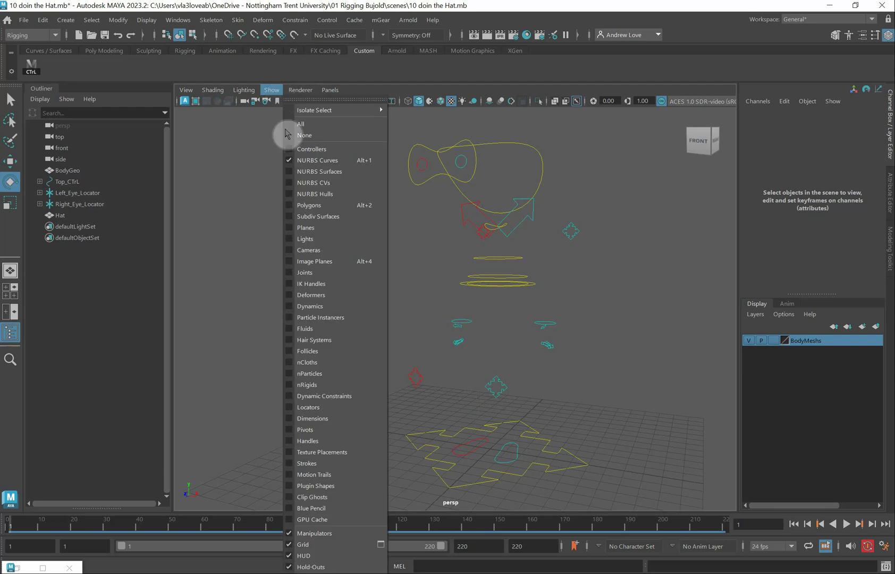
click(306, 205)
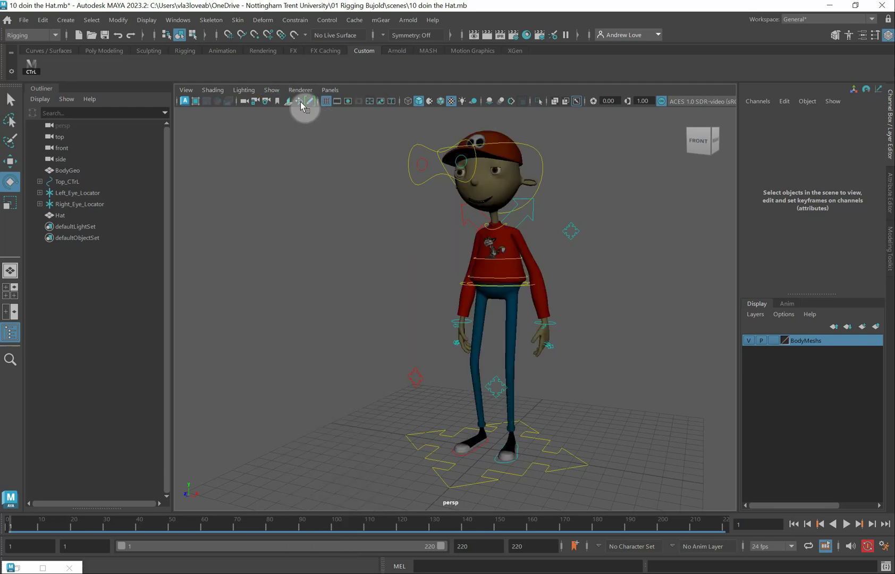
click(274, 90)
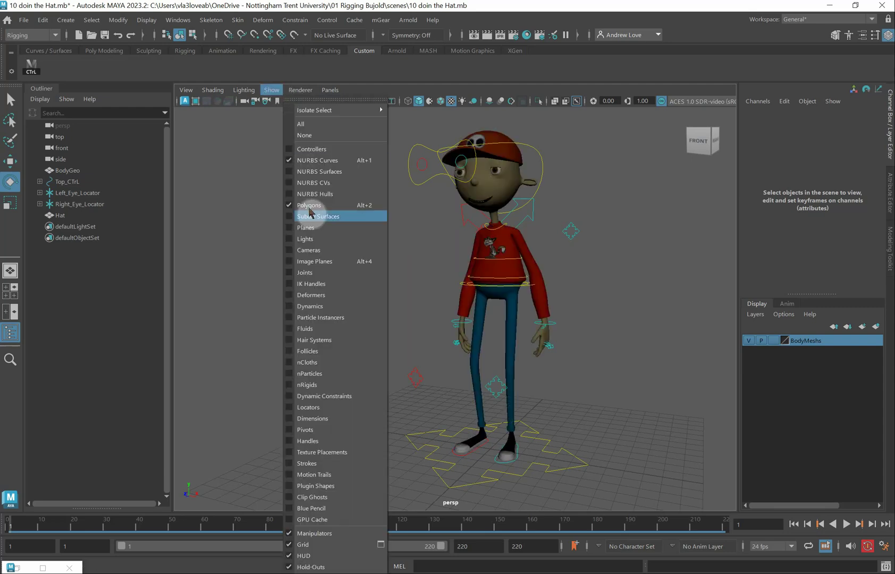
click(309, 406)
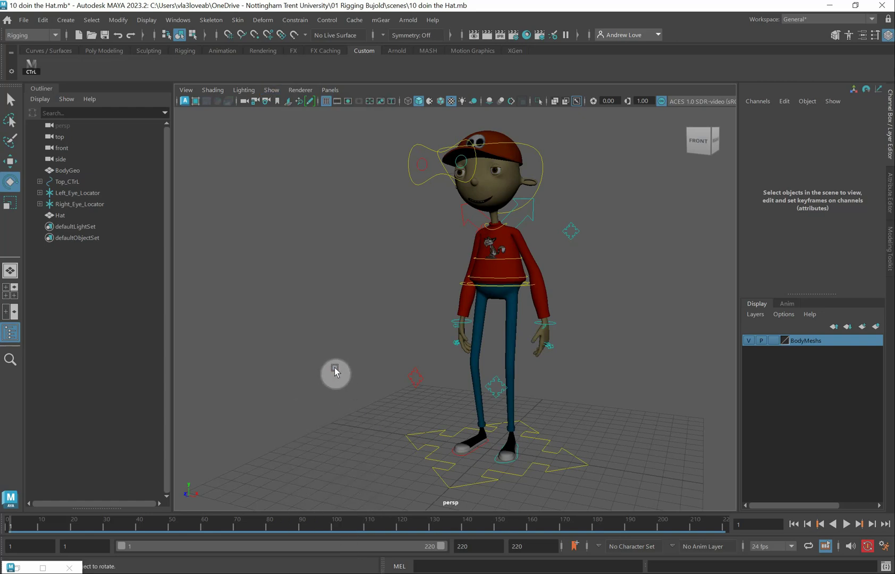
Step: Try tilting Head_CTrL by about -19.6 degrees around X, and undo the rotation
alt+drag(396, 355, 345, 341)
click(556, 189)
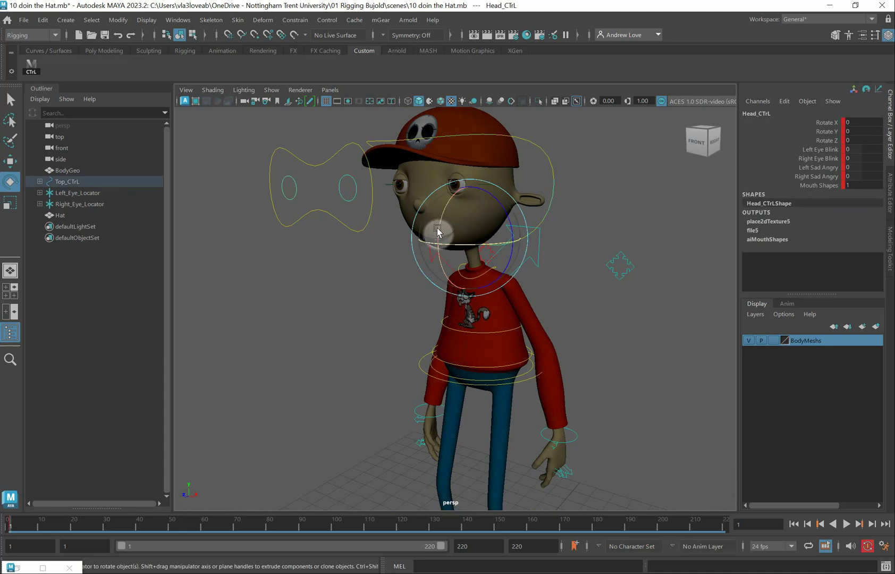
drag(441, 227, 440, 216)
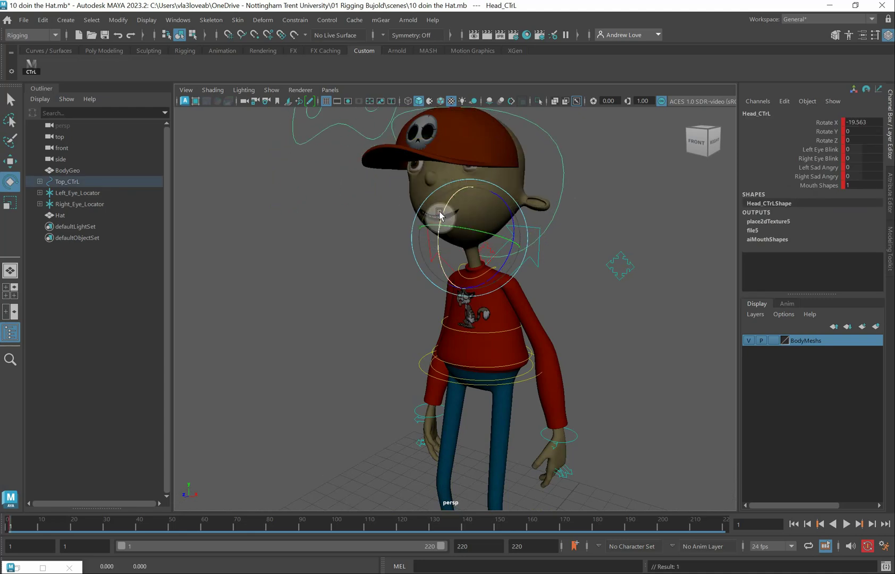
key(ctrl+z)
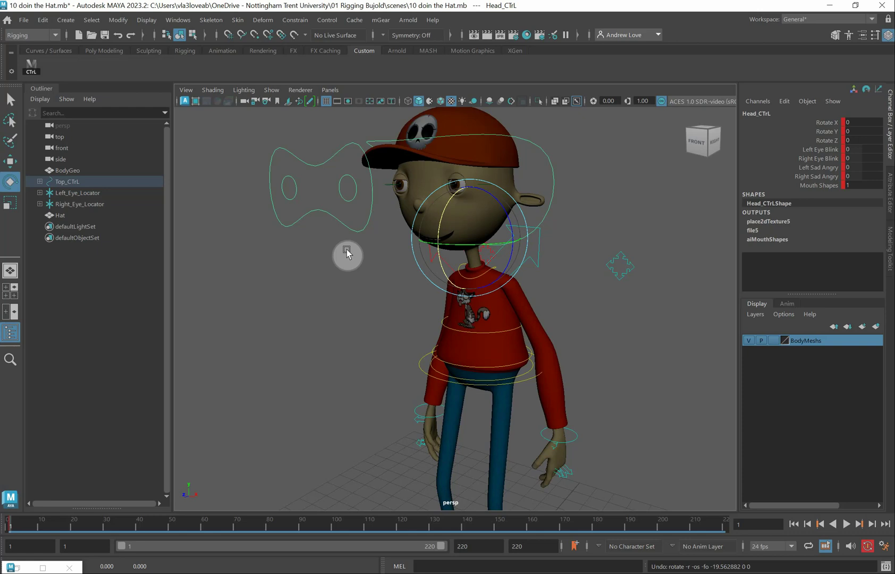
Step: Clear the selection and bring the Table.mb file into the scene as a reference
right_click(82, 290)
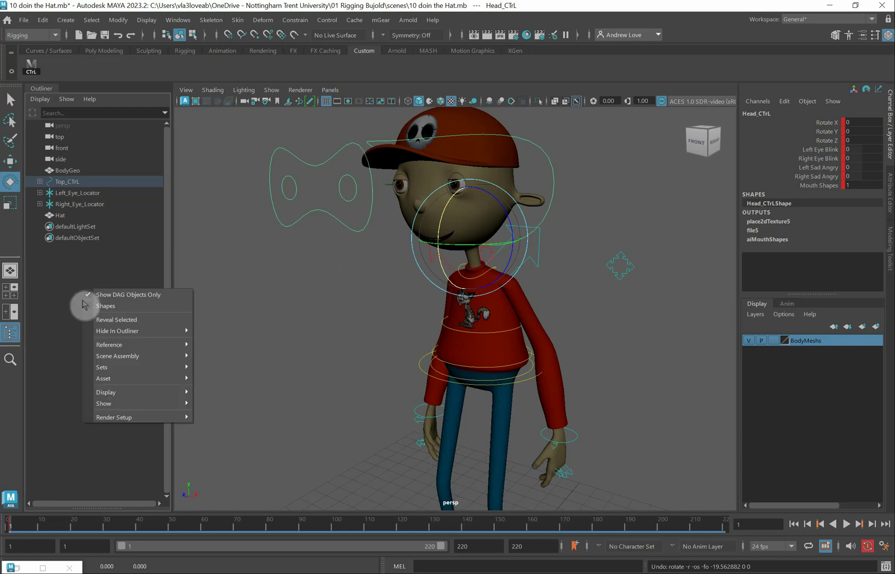
mouse_move(124, 345)
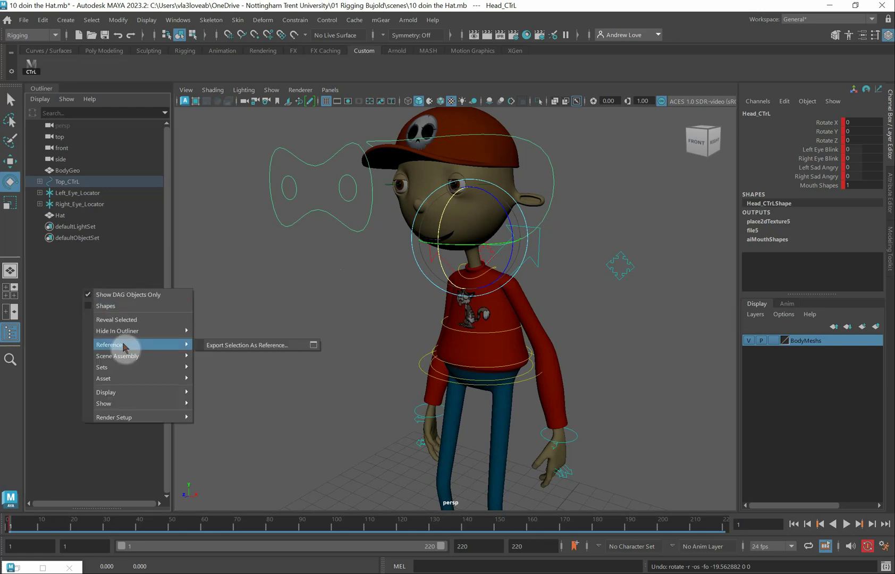
click(274, 399)
right_click(68, 272)
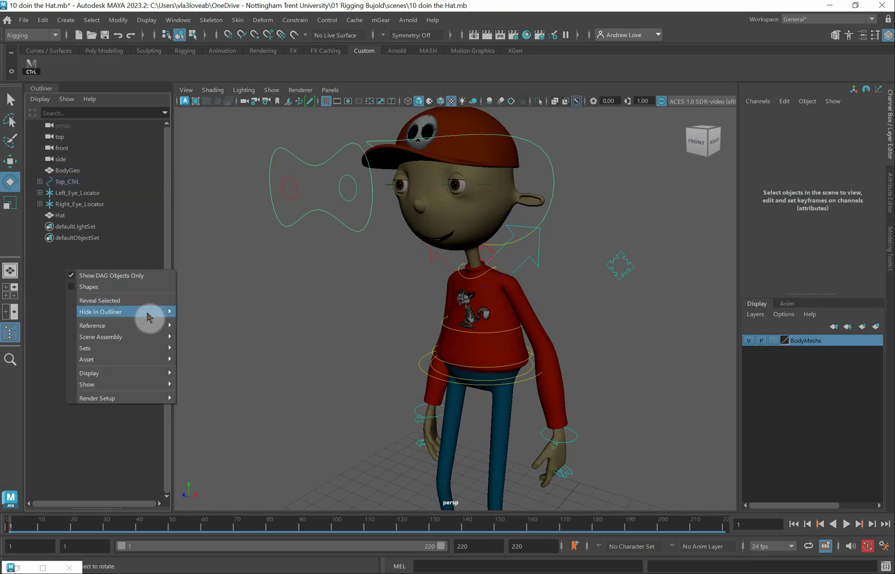
mouse_move(150, 327)
click(222, 327)
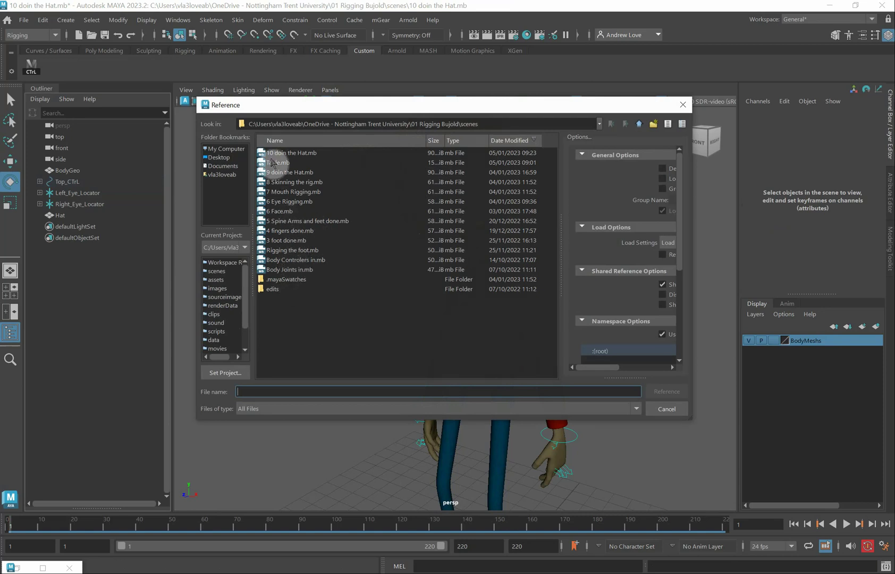
click(276, 162)
click(664, 392)
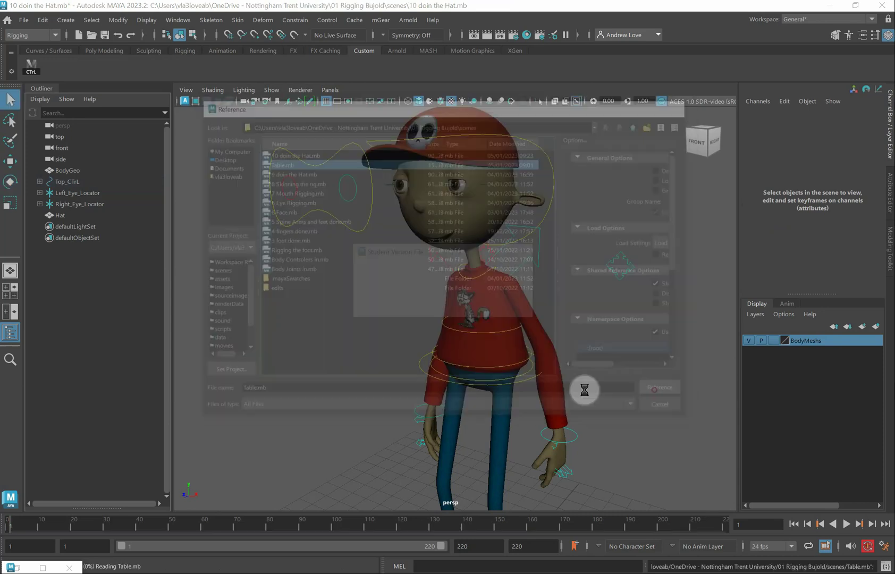
click(398, 307)
Step: Move the table in front of and beside the character, to about -2.558 in X and 3.961 in Z
scroll(316, 287, down, 5)
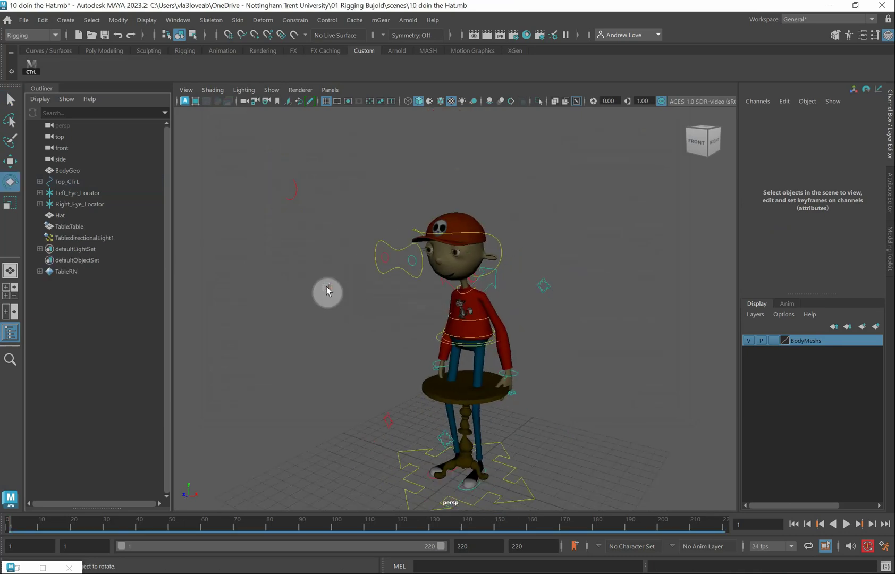
key(w)
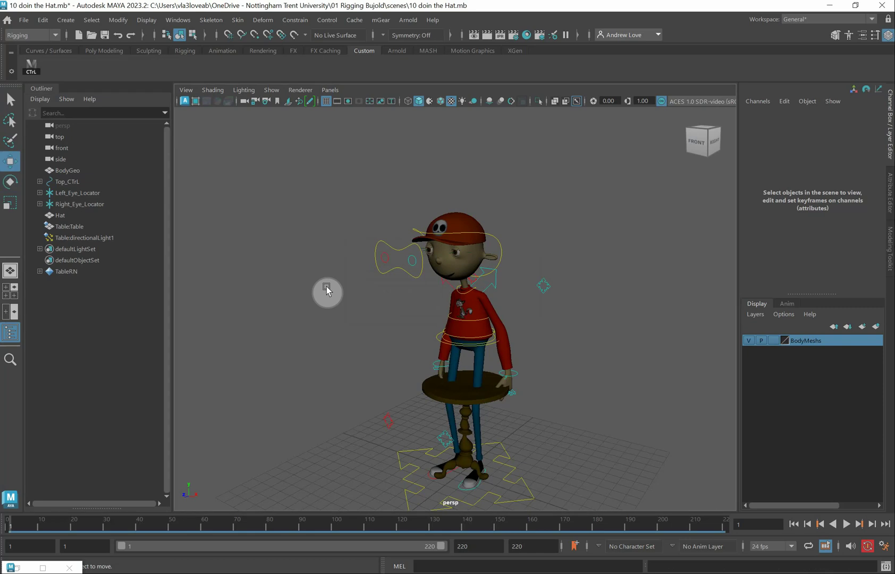
click(469, 463)
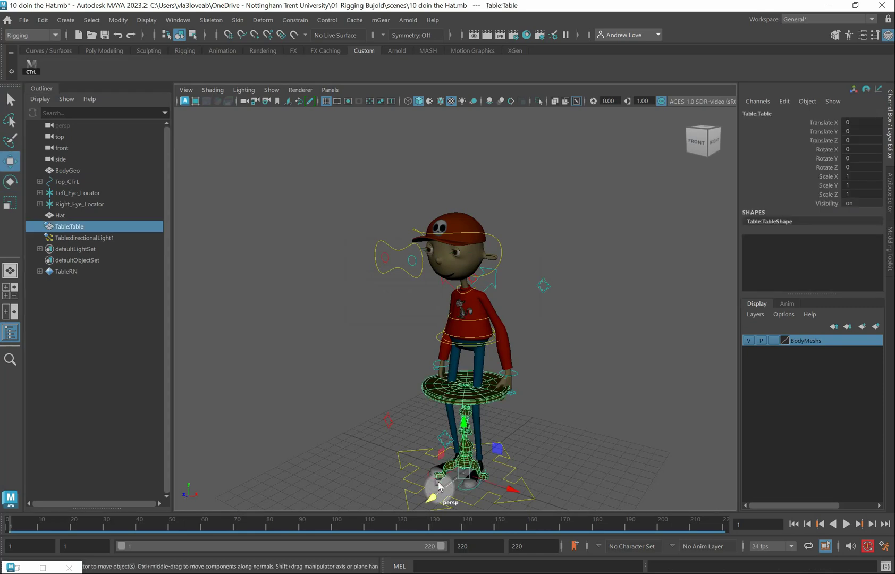
drag(438, 490, 413, 528)
scroll(331, 395, down, 3)
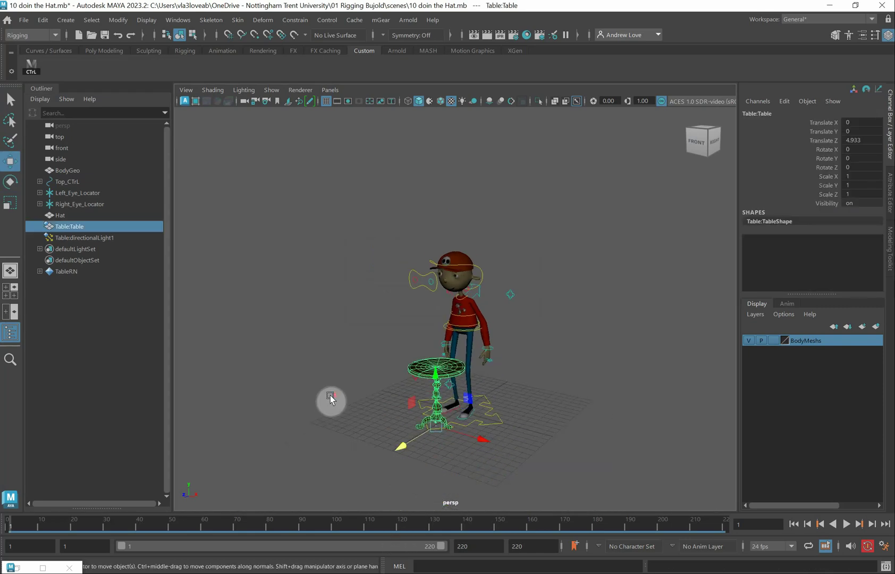
alt+drag(327, 398, 339, 261)
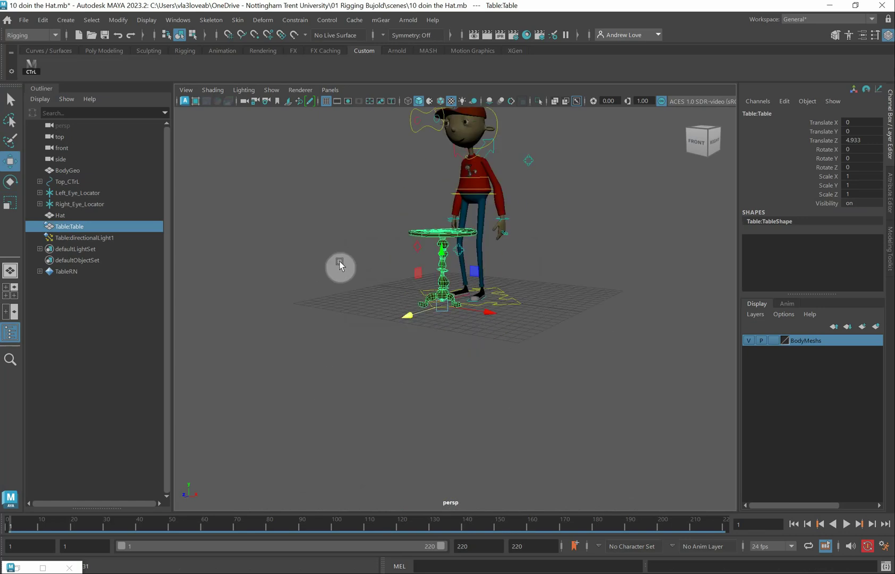
alt+middle_drag(339, 261, 341, 237)
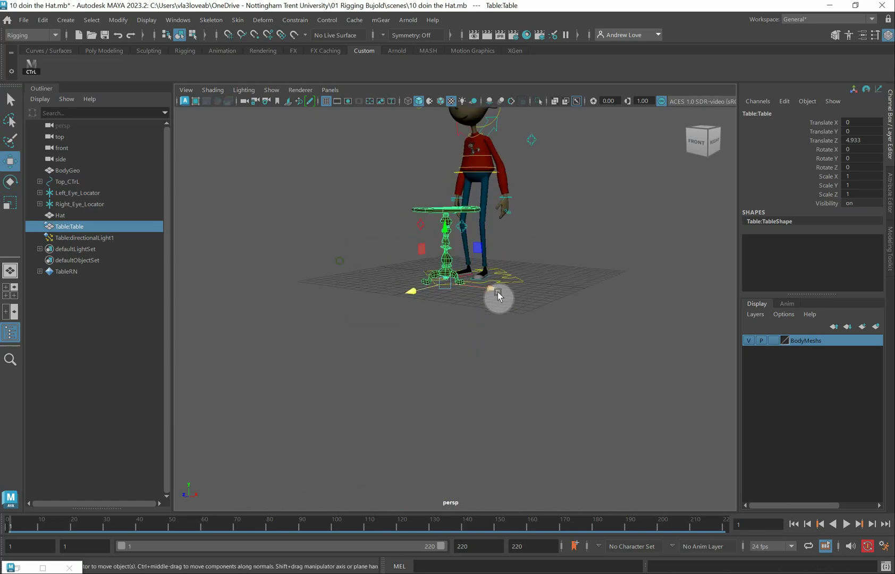
drag(493, 289, 471, 290)
scroll(452, 309, up, 3)
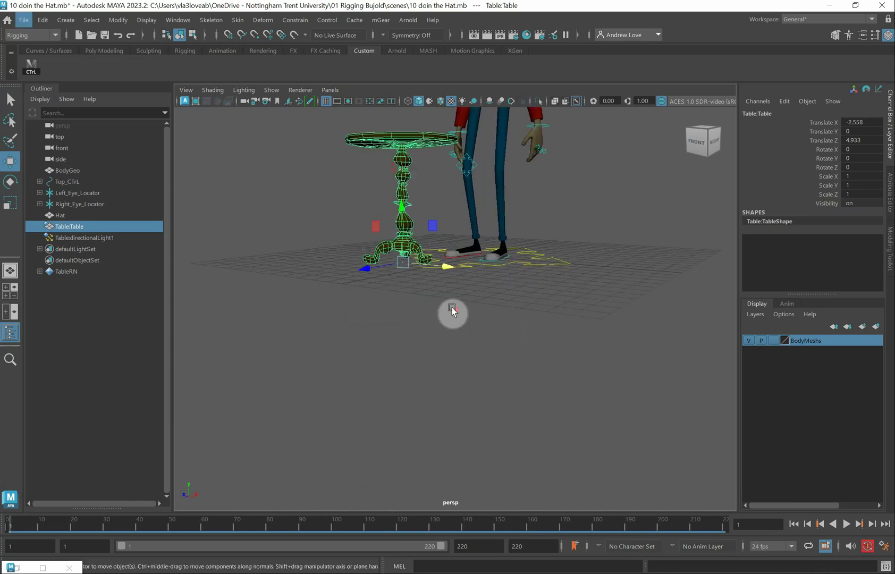
alt+middle_drag(452, 311, 429, 419)
drag(412, 418, 426, 406)
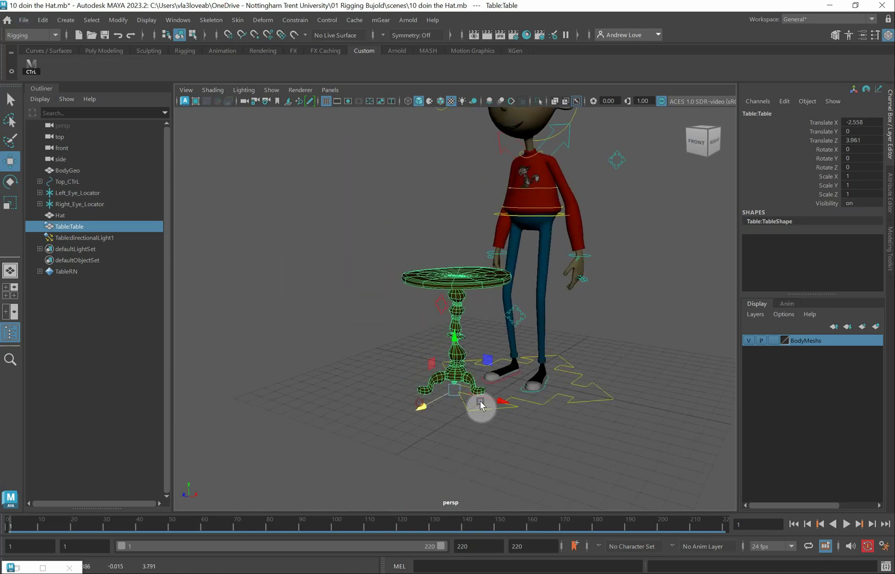
Step: Scale the table up uniformly to about 1.167
alt+drag(372, 385, 503, 384)
key(r)
alt+drag(542, 422, 456, 398)
alt+drag(389, 391, 416, 258)
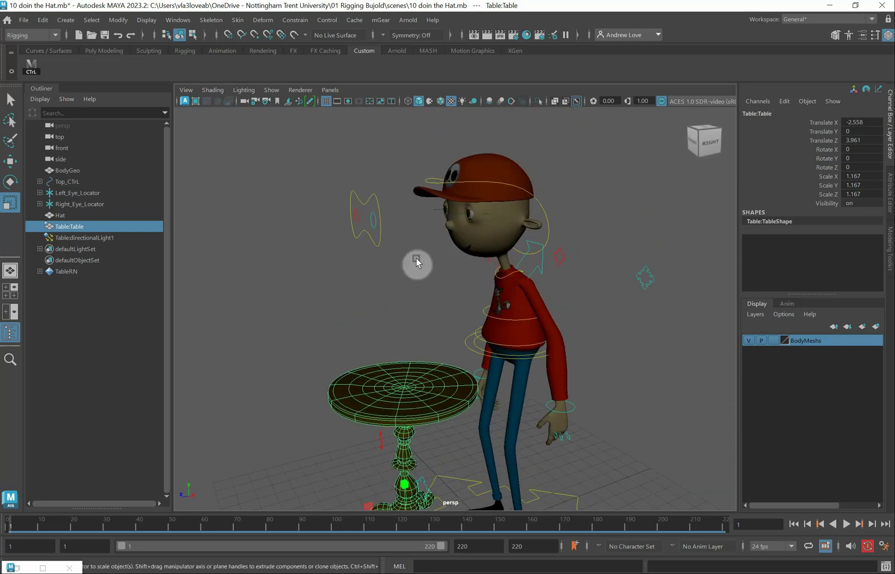
Step: Isolate the hat in the viewport and clear the selection
click(463, 159)
click(272, 89)
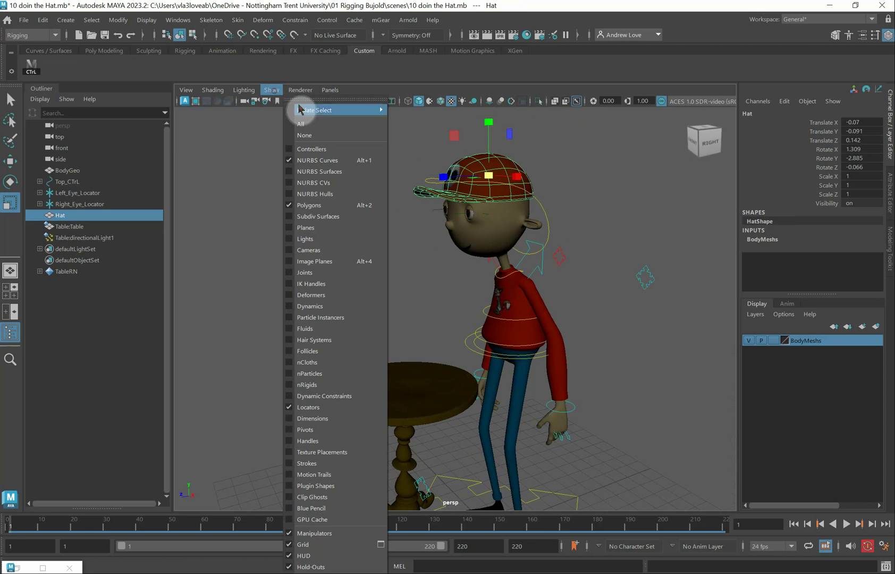
mouse_move(375, 110)
click(412, 119)
scroll(377, 142, down, 3)
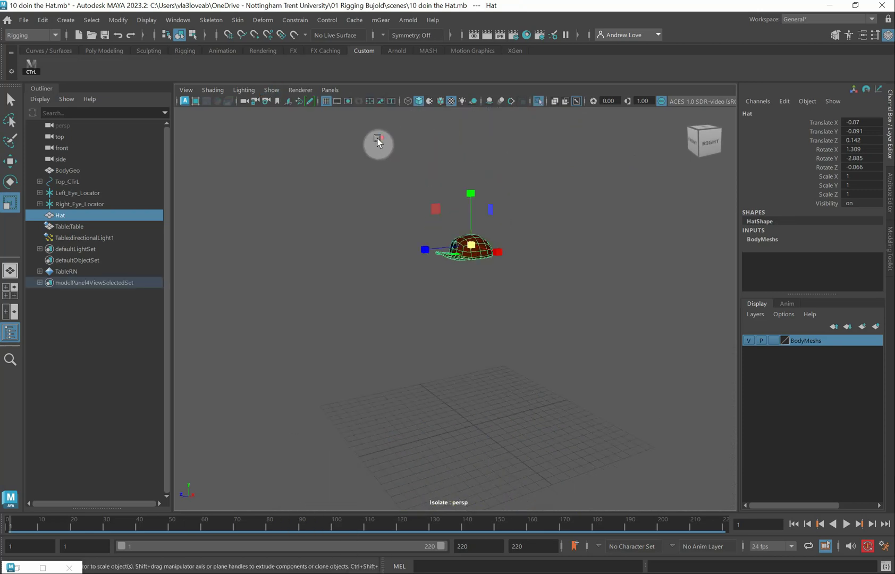
click(325, 261)
scroll(324, 259, up, 5)
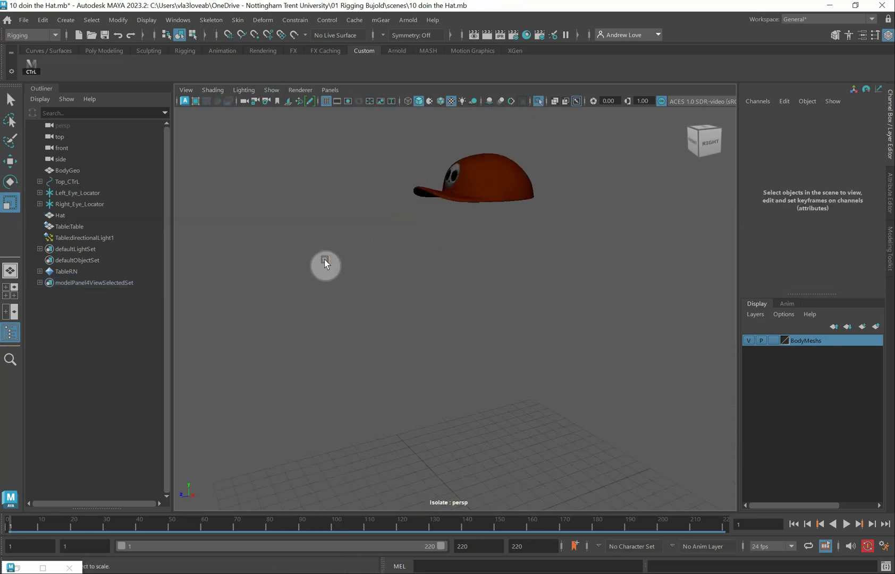
alt+drag(292, 251, 315, 256)
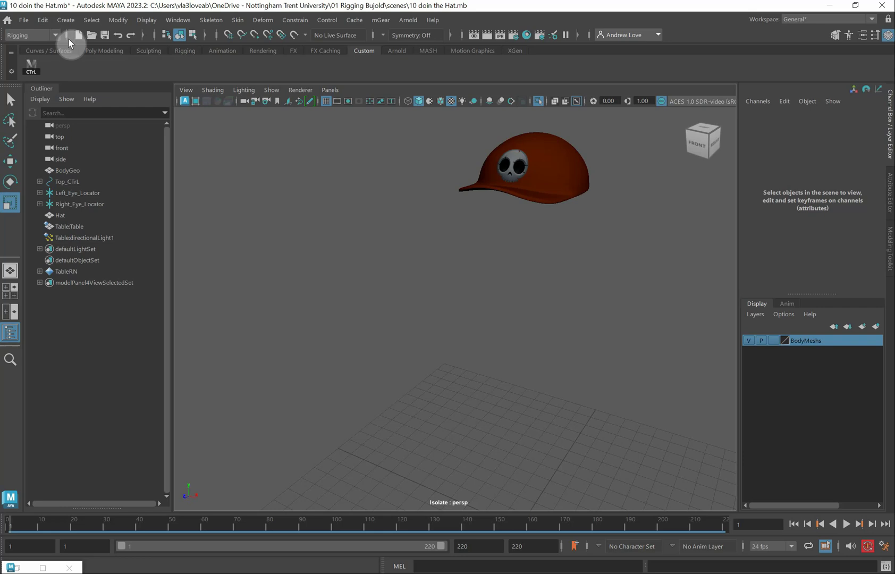
Step: Create a new locator in the scene
click(66, 19)
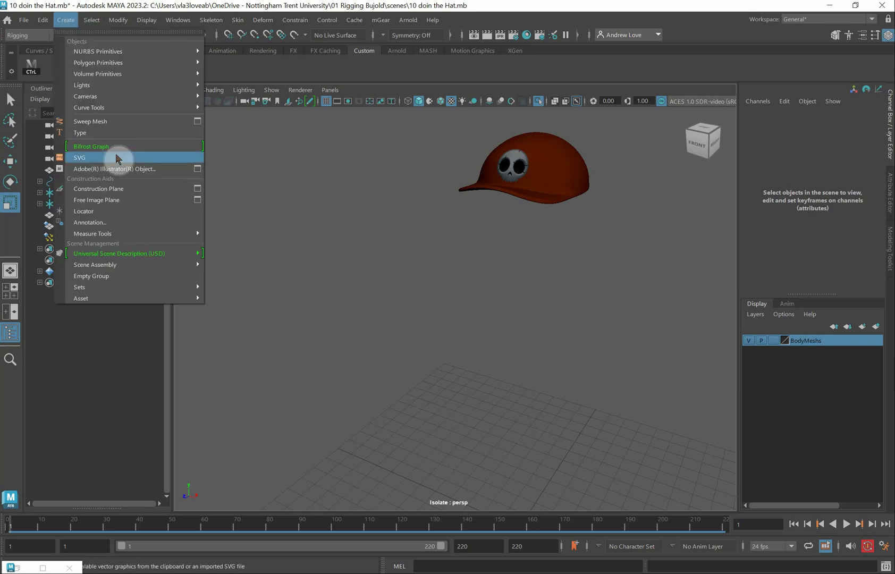
click(142, 211)
scroll(500, 306, down, 3)
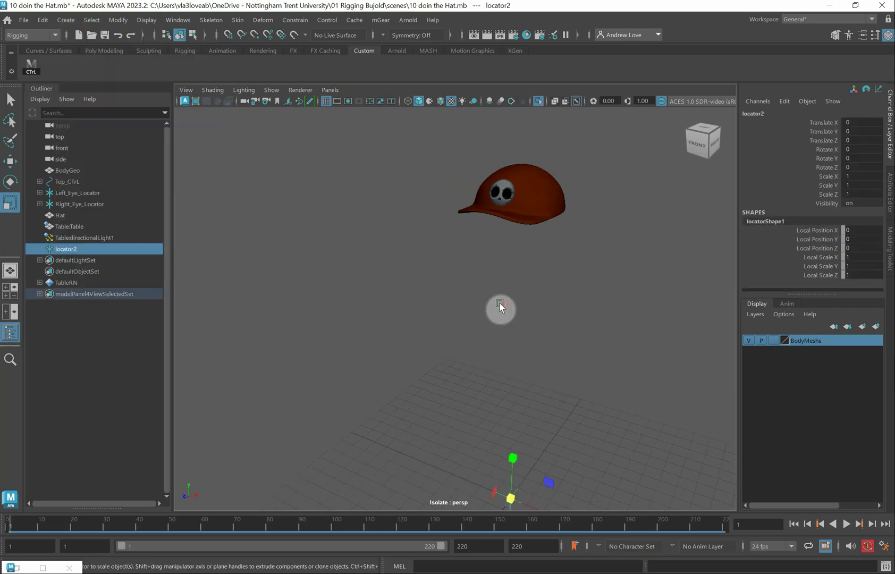
scroll(499, 305, up, 2)
scroll(445, 334, down, 2)
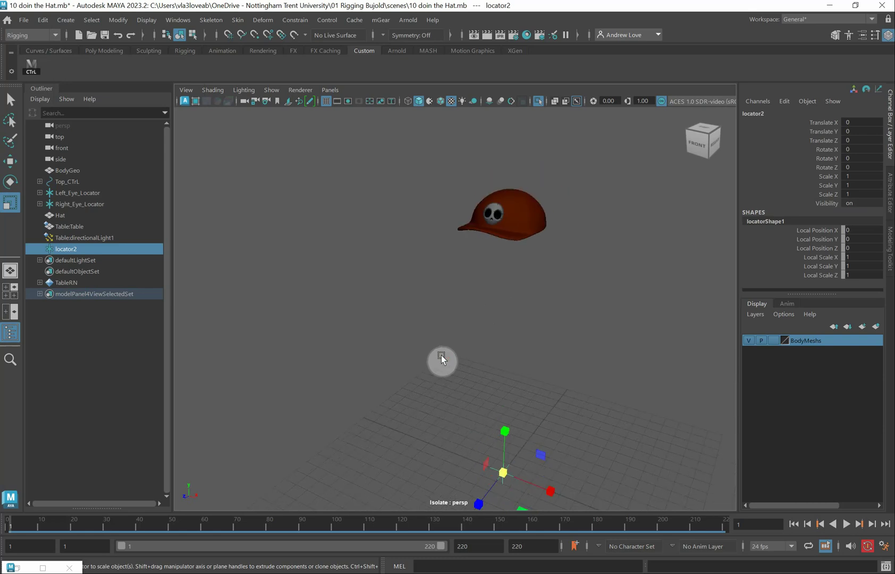
Step: Position the new locator at the crown of the hat, at about 18.971 in Y and 0.564 in Z
key(w)
drag(505, 427, 510, 104)
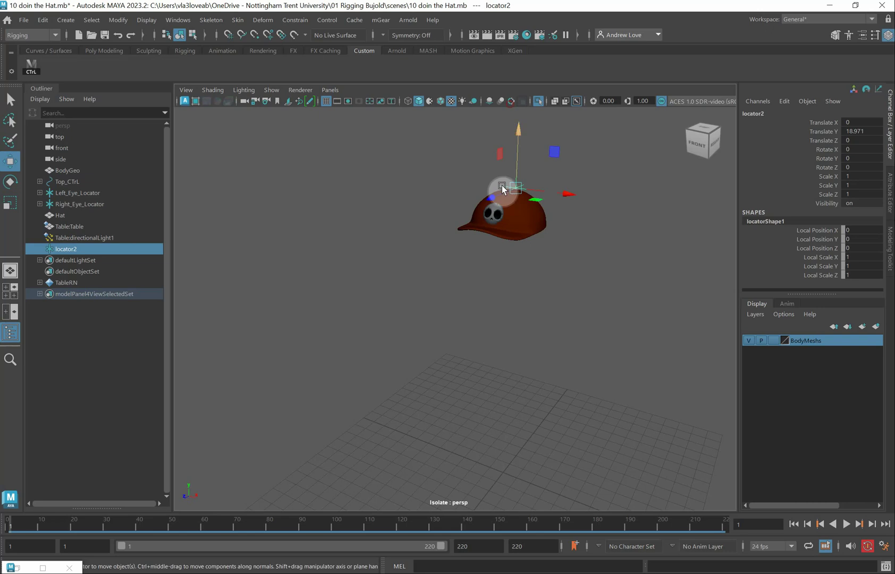
alt+drag(473, 273, 424, 274)
click(414, 199)
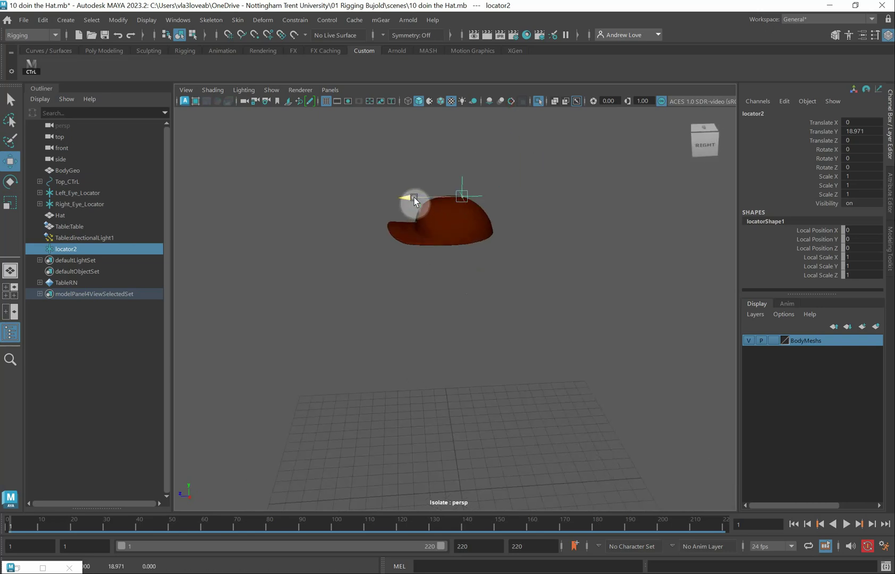
drag(414, 200, 401, 195)
alt+drag(398, 257, 481, 277)
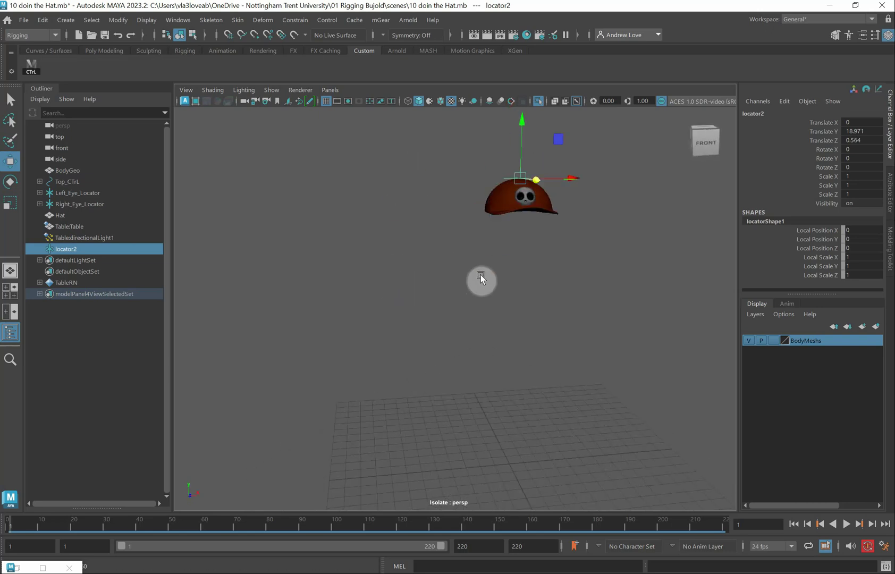
scroll(479, 273, up, 5)
alt+middle_drag(446, 252, 386, 357)
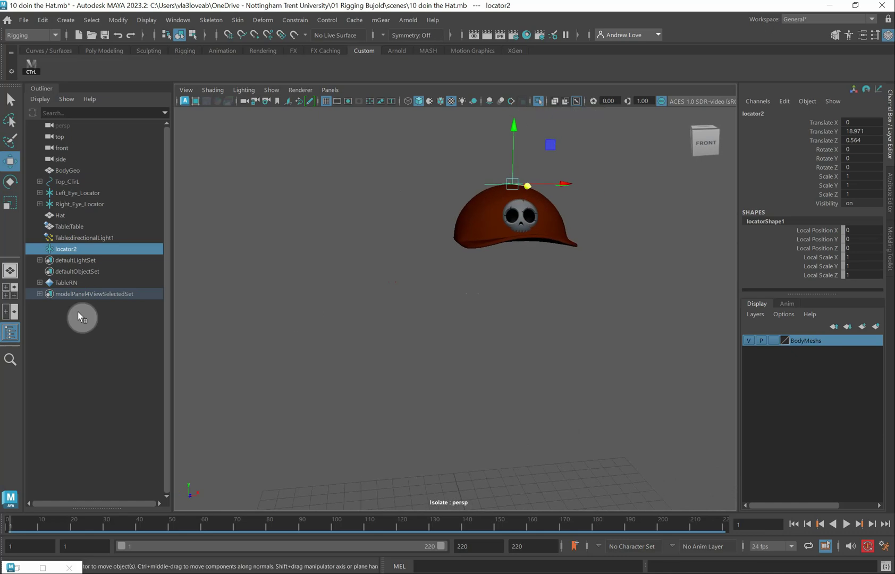
Step: Rename the new locator as Hat_Locator_Head
double_click(75, 250)
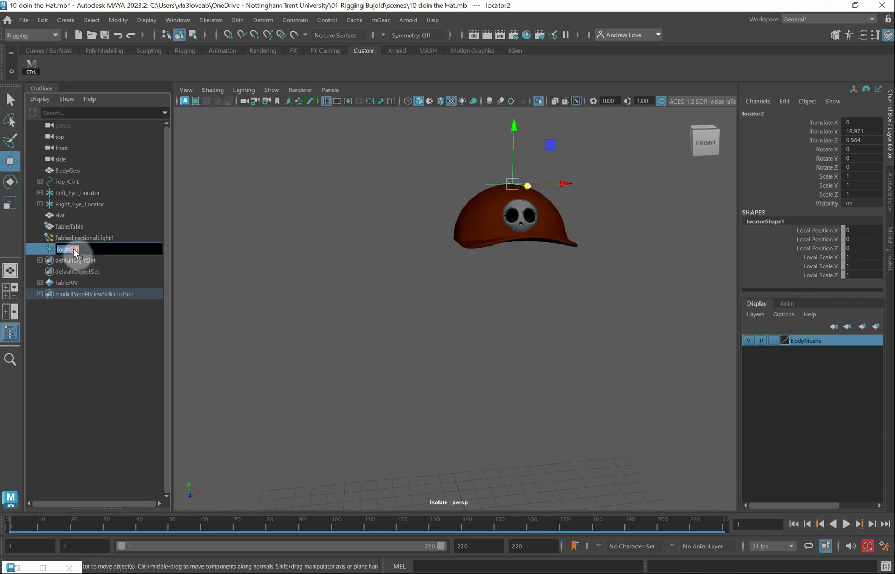
drag(76, 250, 82, 250)
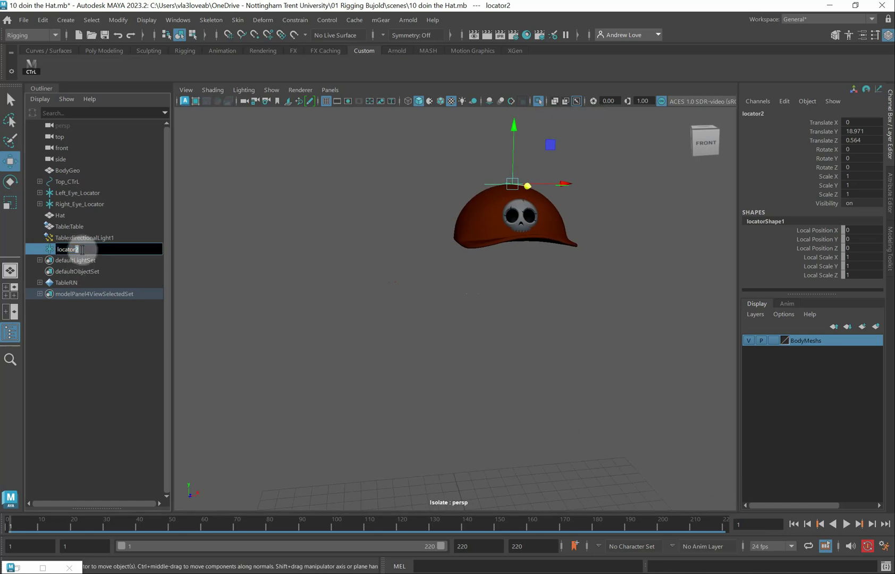
key(BackSpace)
text(Ha)
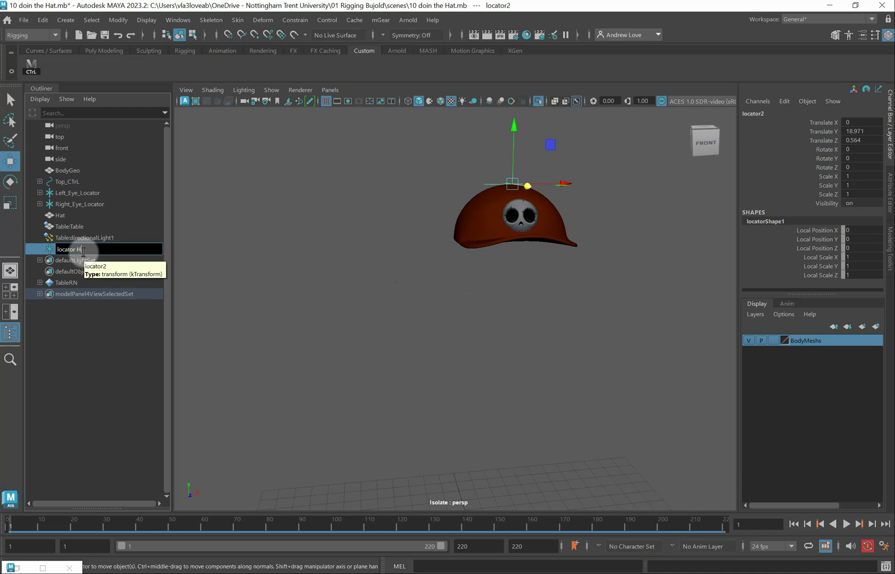
text(t Head)
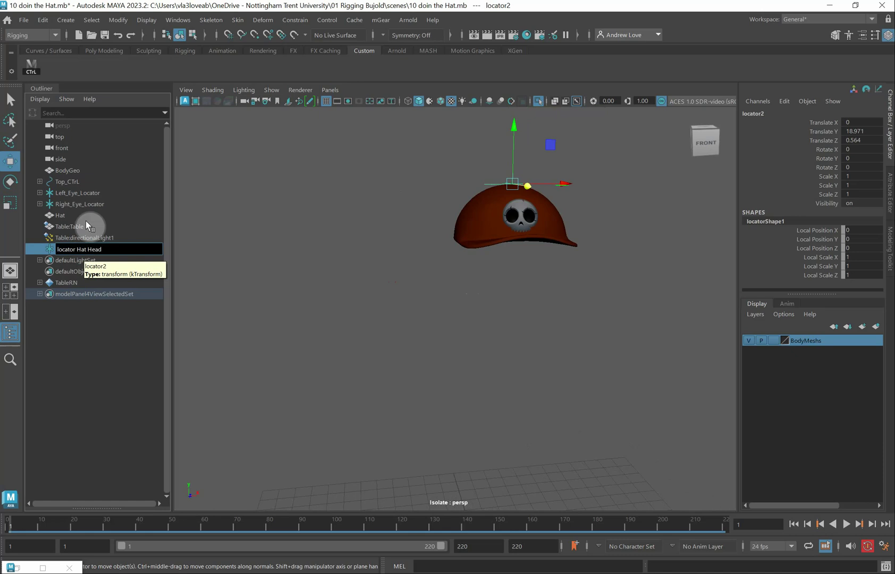
double_click(79, 250)
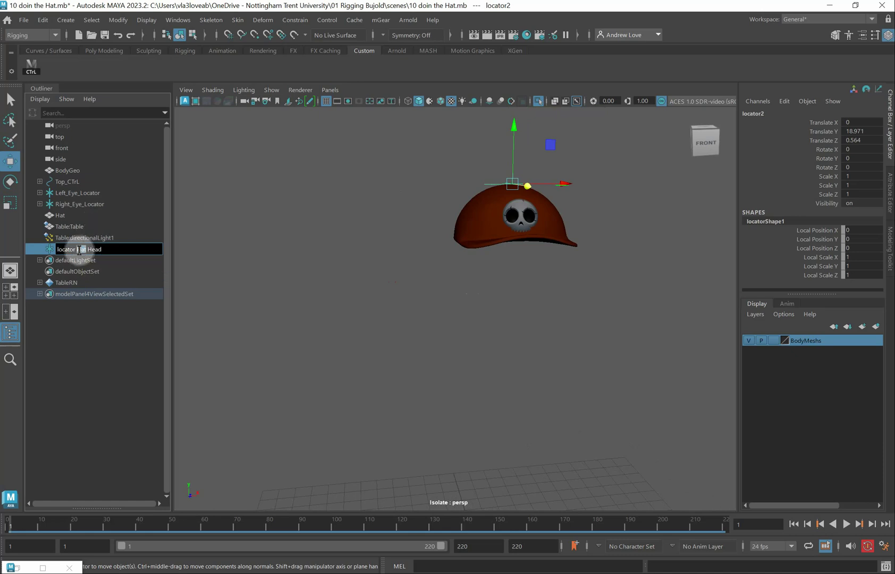
key(BackSpace)
key(BackSpace)
key(Return)
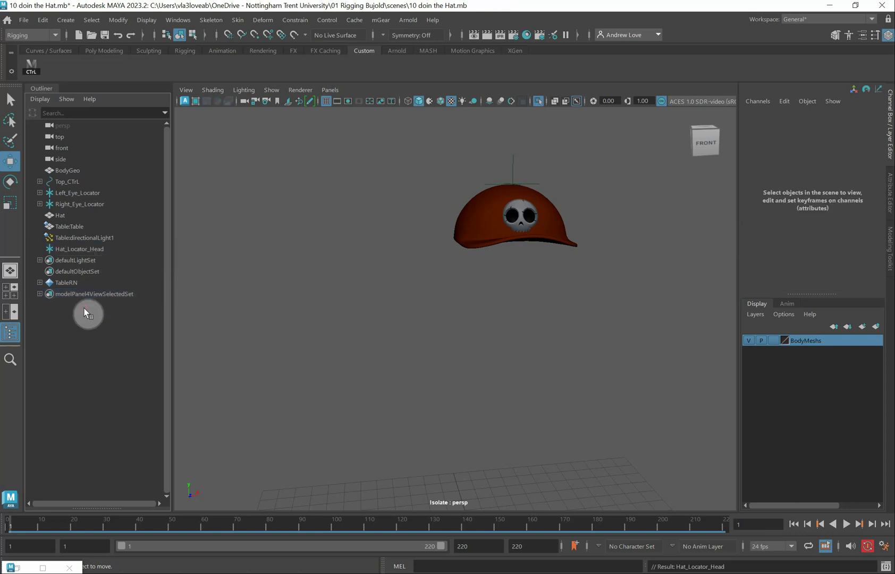
Step: Duplicate Hat_Locator_Head and rename the copy as Hat_Locator_Hand
click(80, 249)
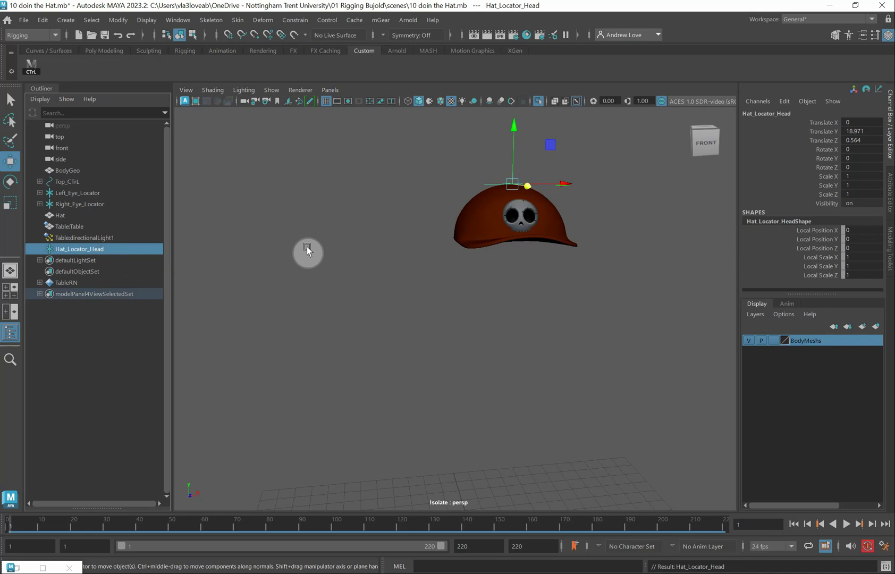
key(ctrl+d)
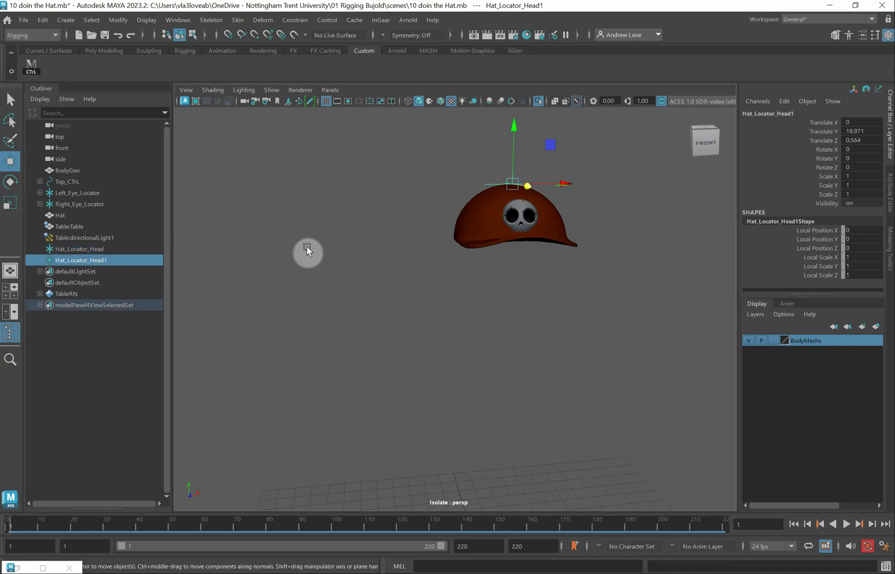
double_click(104, 260)
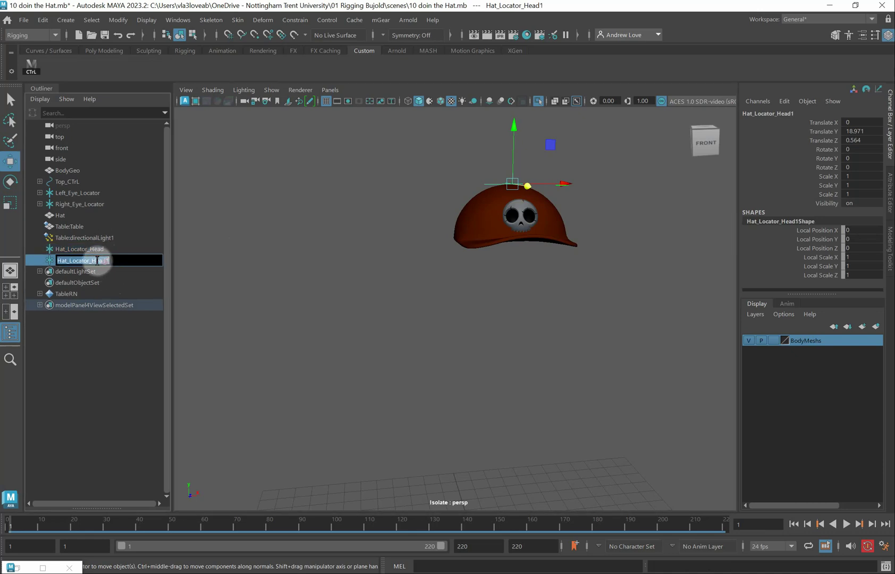
click(97, 261)
drag(97, 261, 112, 260)
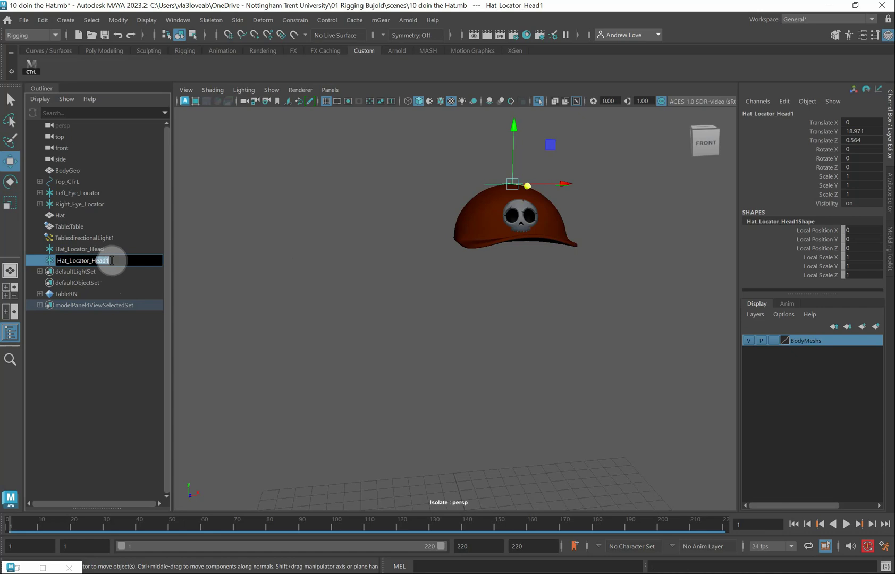
text(and)
key(Return)
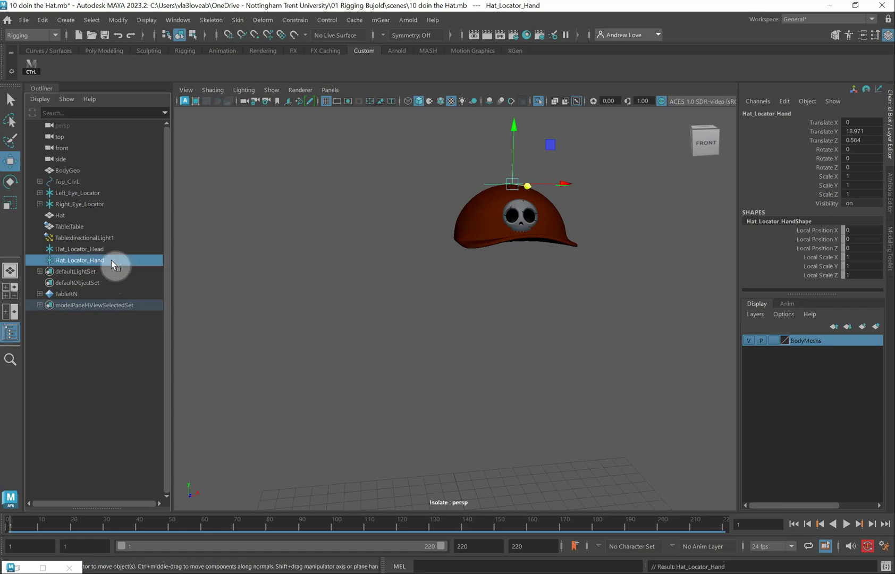
Step: Duplicate Hat_Locator_Hand and rename the copy as Hat_Locator_Table
key(ctrl+d)
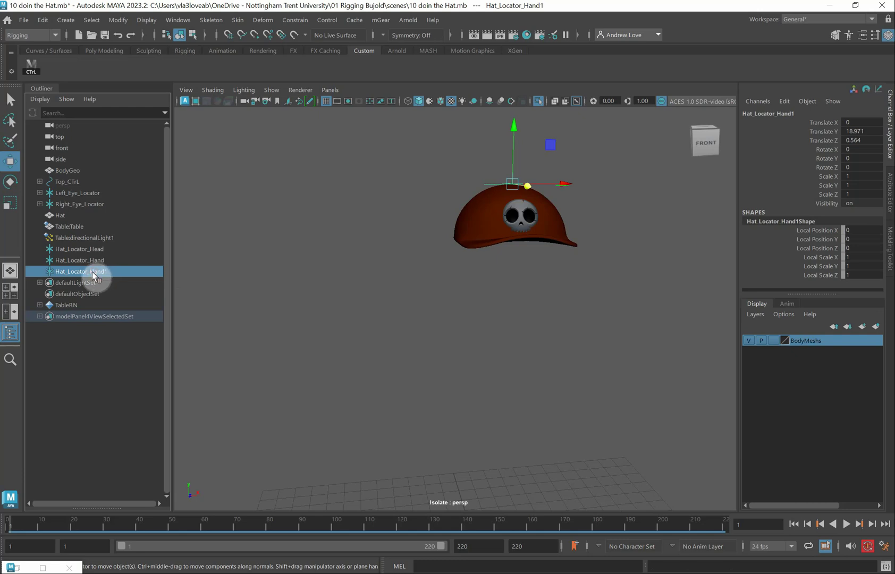
double_click(92, 271)
drag(92, 271, 109, 271)
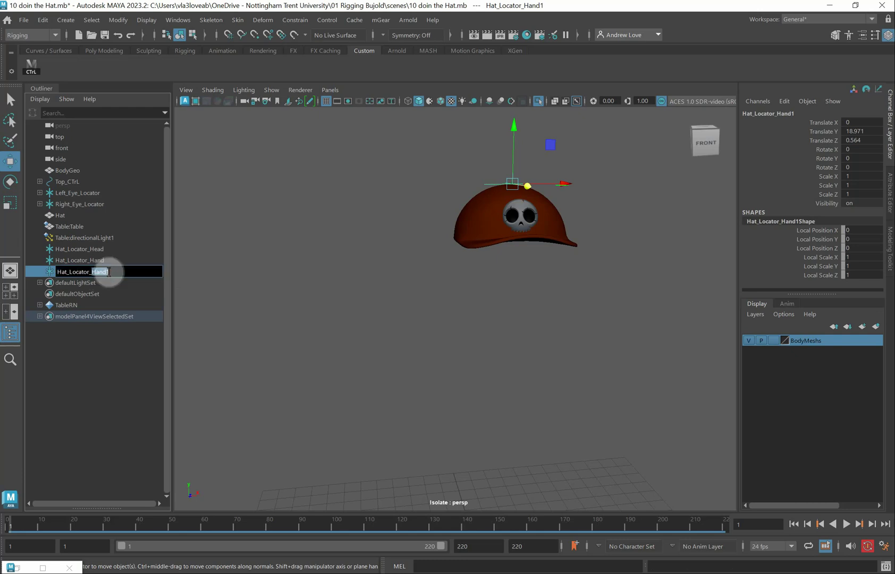
text(Table)
key(Return)
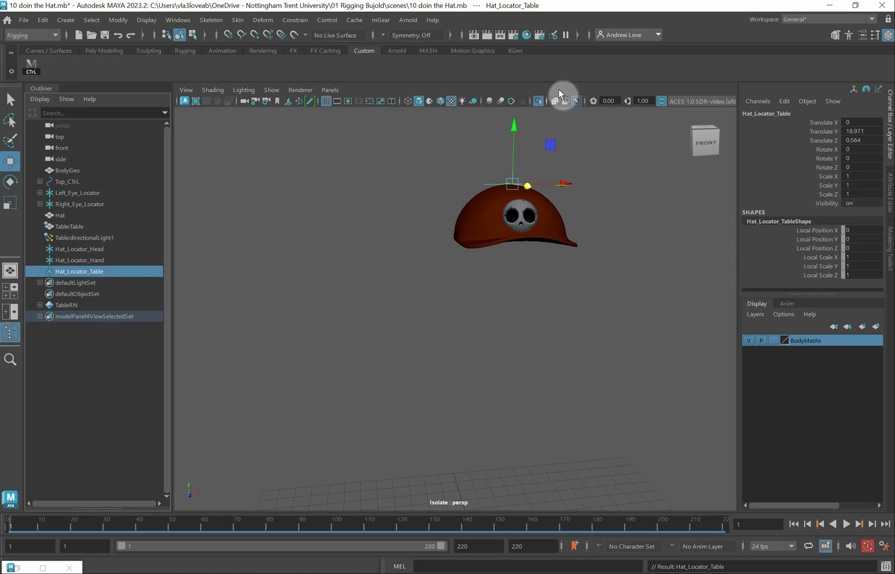
Step: Lower Hat_Locator_Table to the base of the hat, at about 17.059 in Y, checking it in the wireframe side view
drag(517, 126, 514, 172)
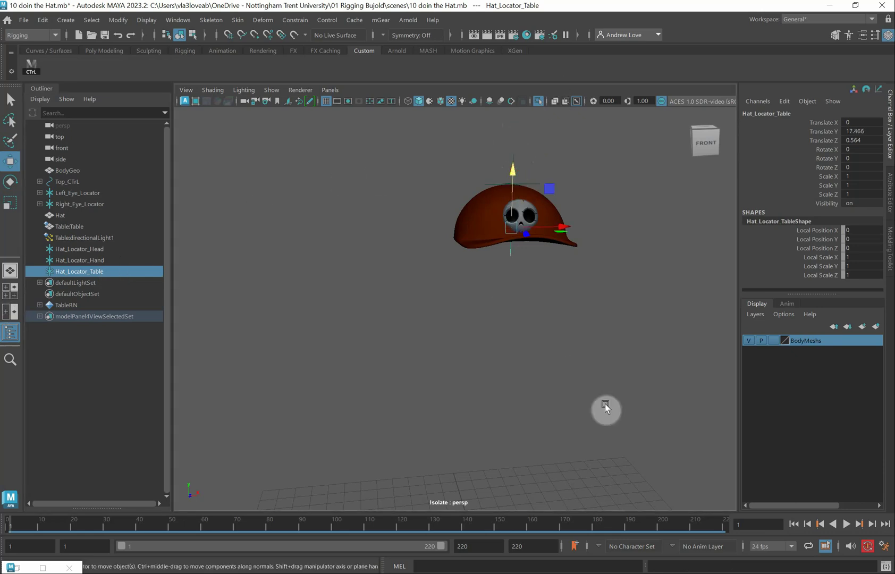
key(space)
key(space)
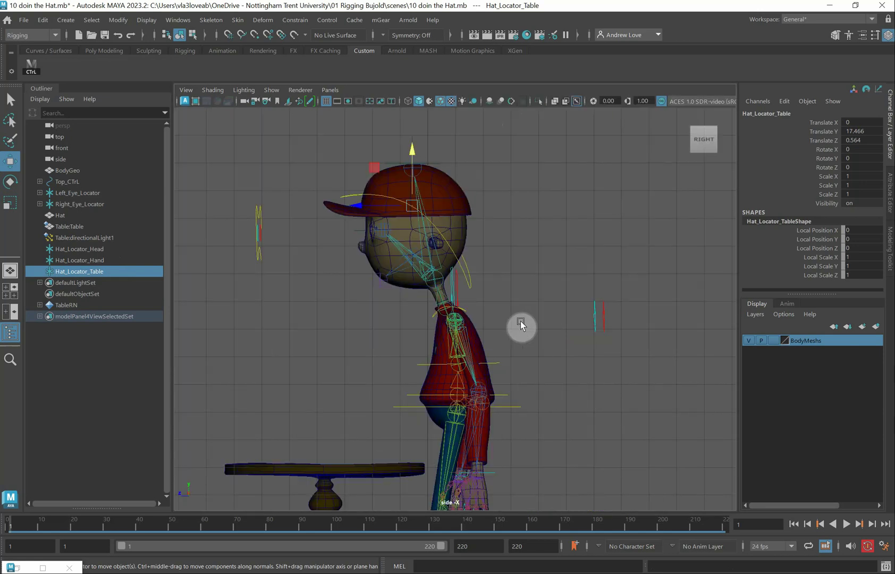
key(4)
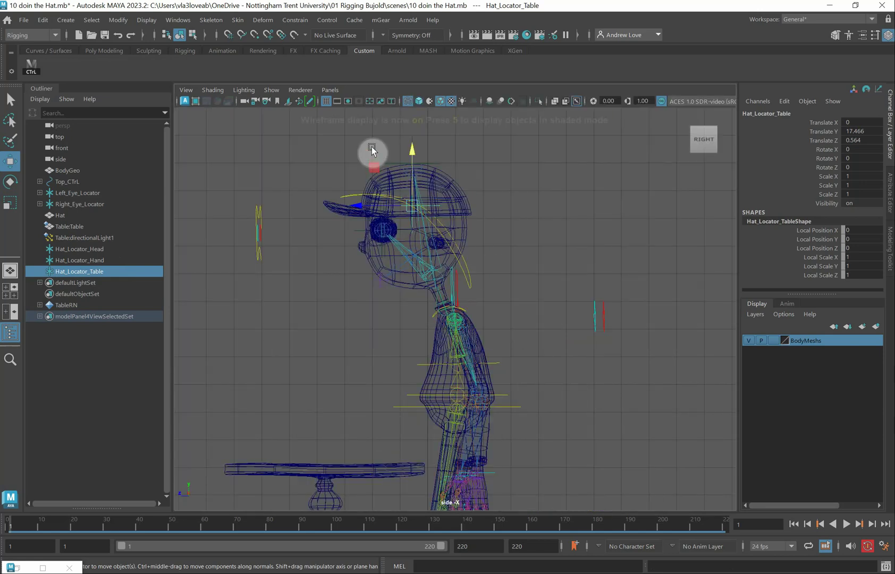
drag(409, 143, 409, 154)
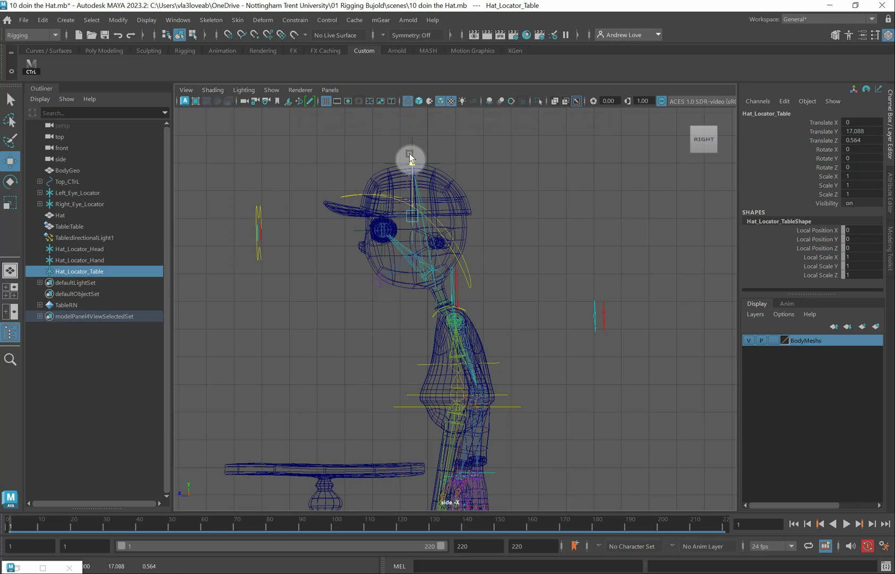
scroll(410, 154, up, 3)
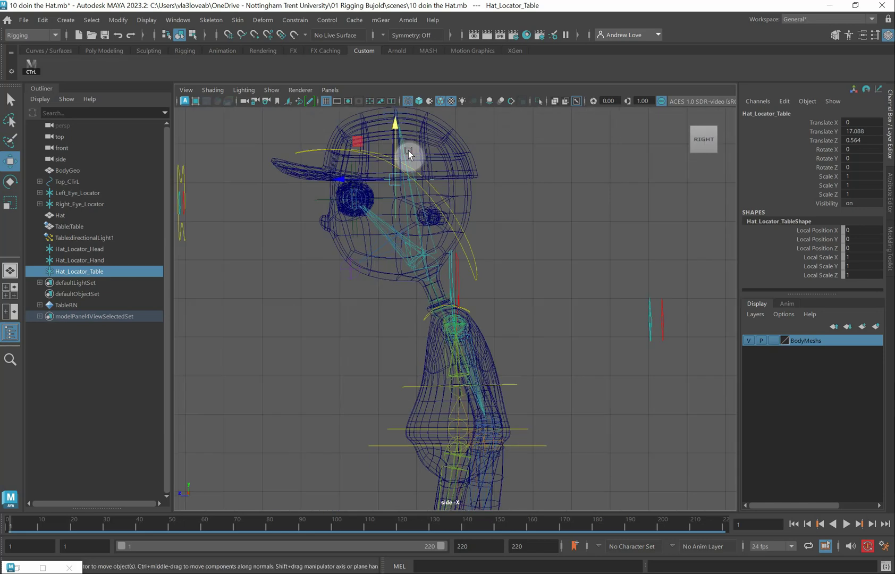
drag(394, 134, 394, 134)
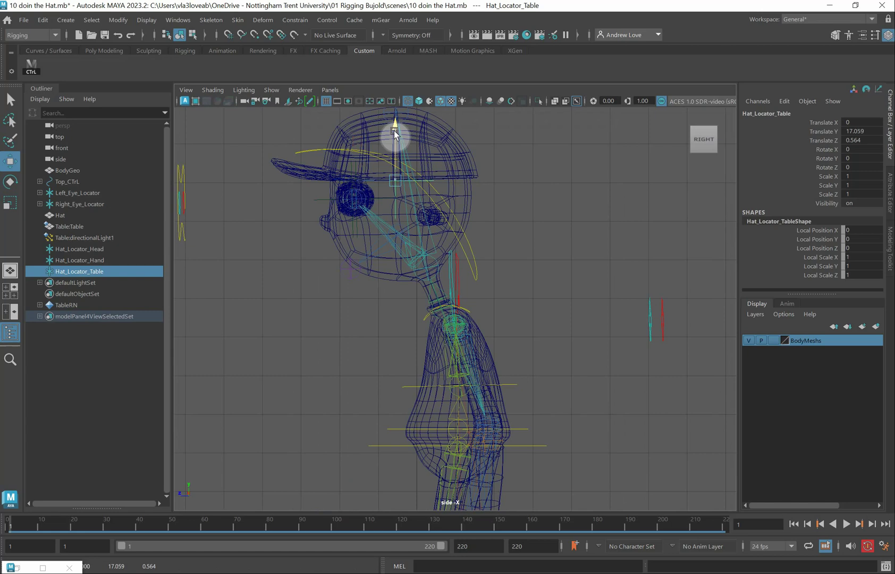
drag(394, 130, 394, 130)
Step: Position Hat_Locator_Hand at the side edge of the hat's brim, at about -1.985 in X, 17.05 in Y and 2.548 in Z
click(103, 260)
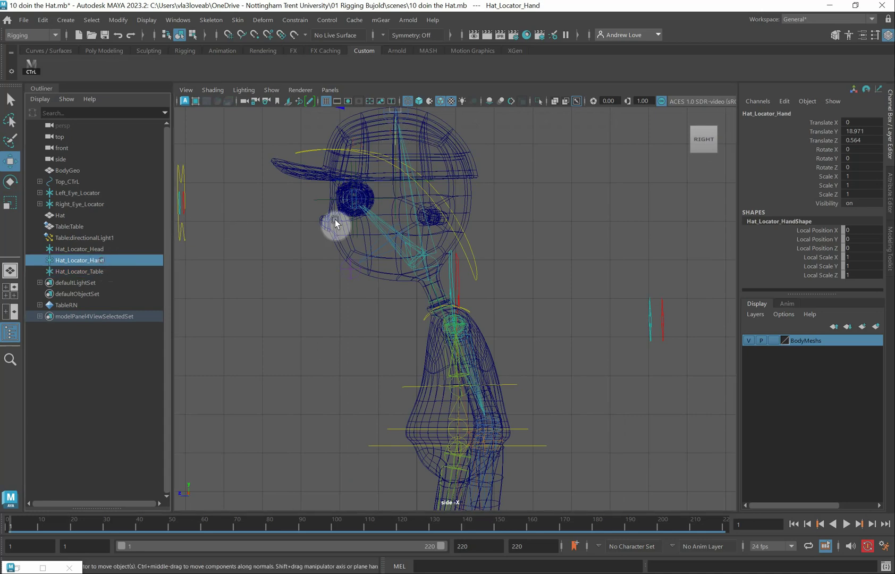
scroll(306, 221, down, 3)
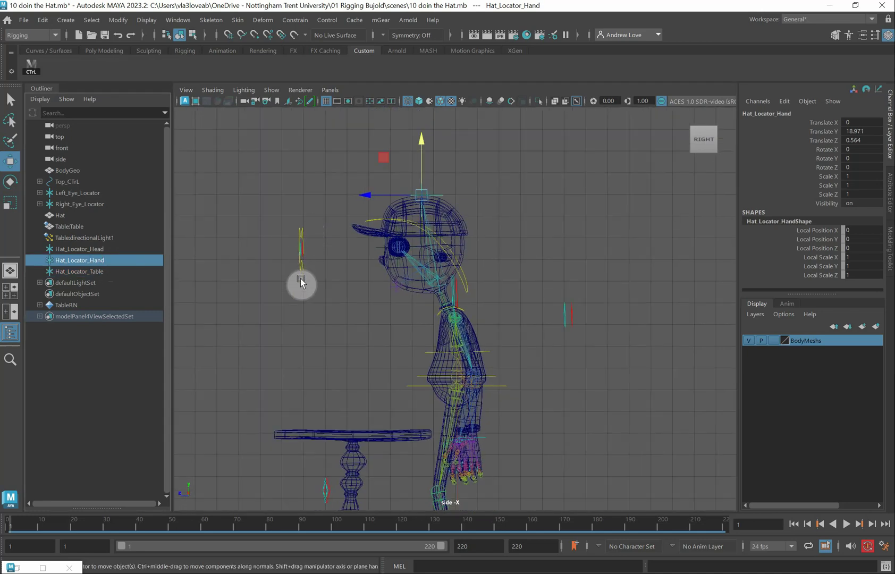
key(space)
key(space)
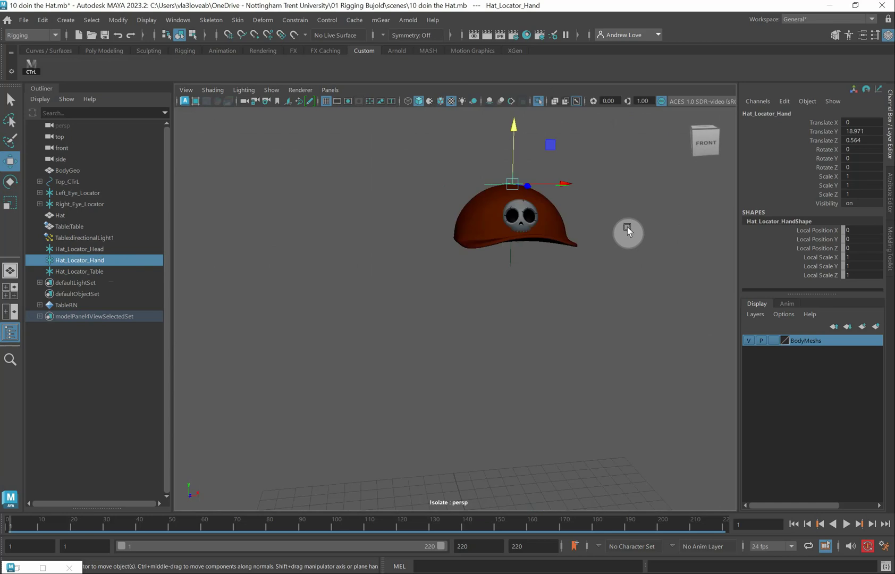
drag(564, 183, 507, 185)
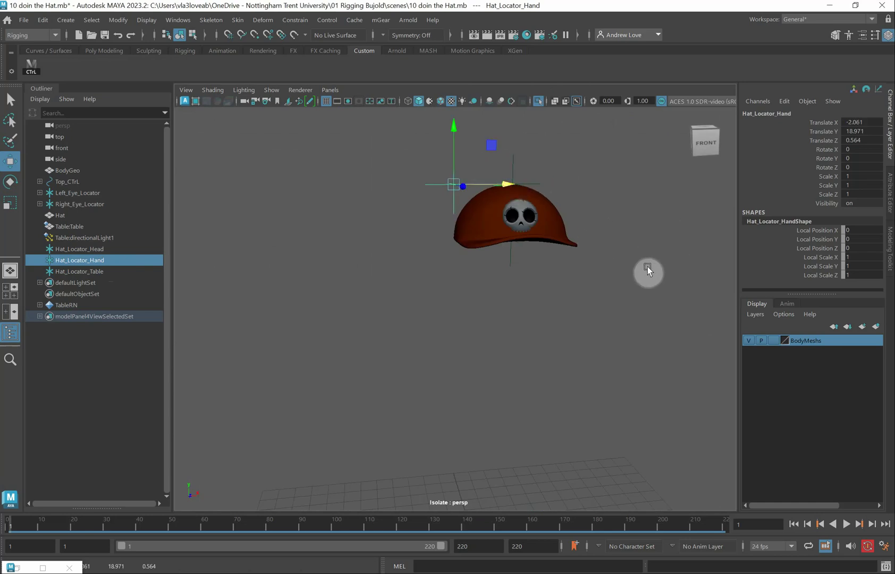
alt+drag(680, 268, 751, 269)
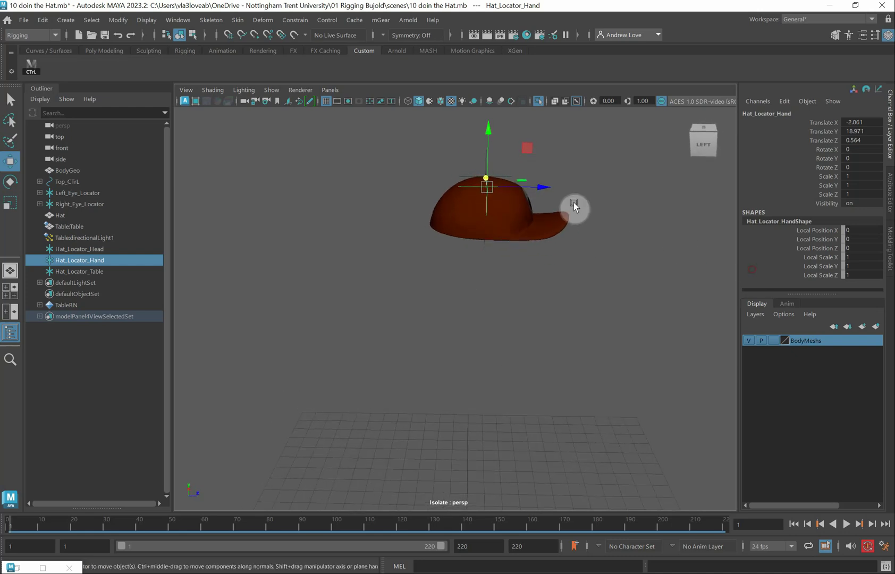
drag(543, 187, 599, 188)
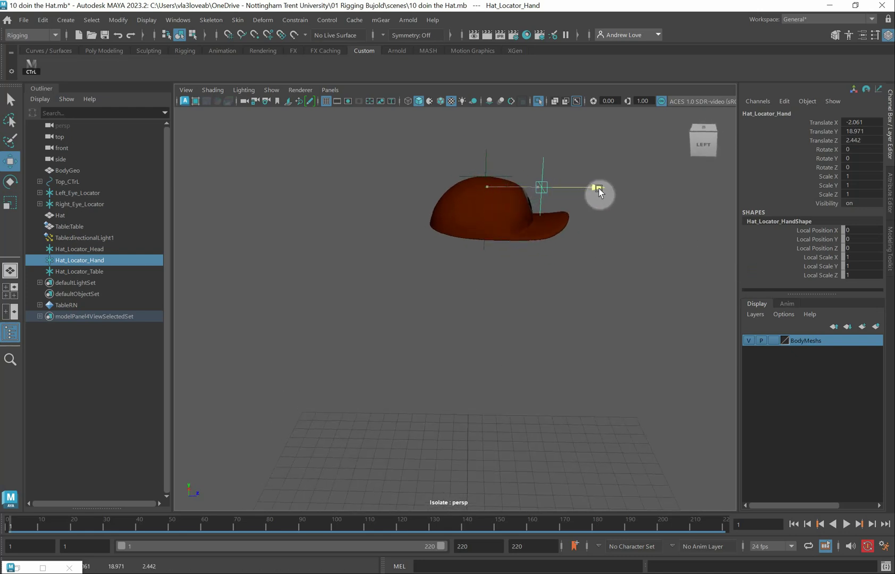
drag(546, 144, 547, 196)
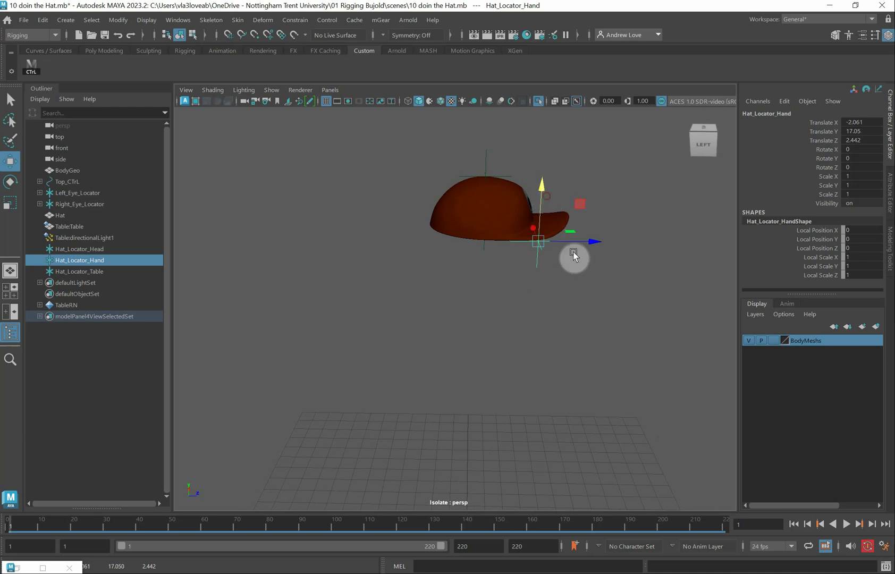
alt+drag(572, 252, 554, 279)
drag(590, 324, 593, 328)
drag(553, 272, 553, 269)
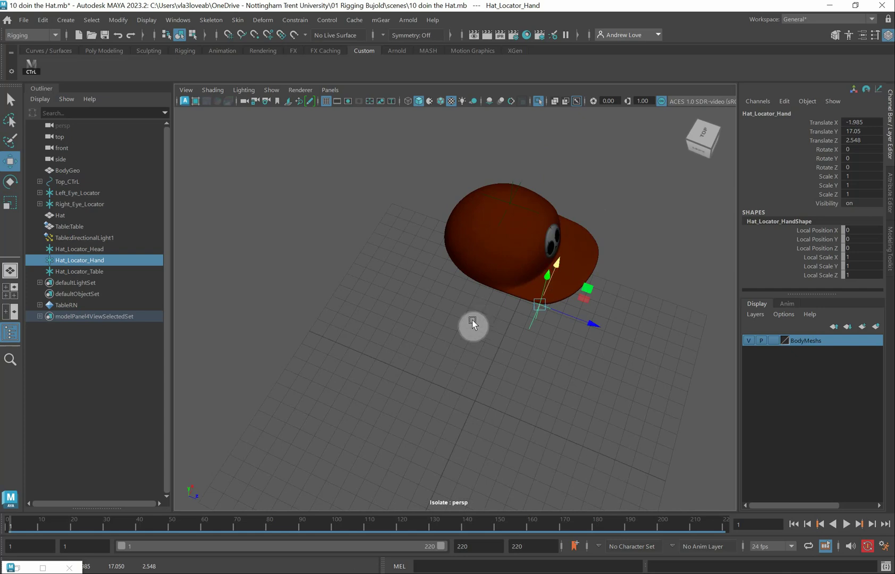
Step: Parent-constrain the hat to the table, hand and head locators with Maintain offset on and all translate and rotate axes
alt+drag(472, 321, 529, 251)
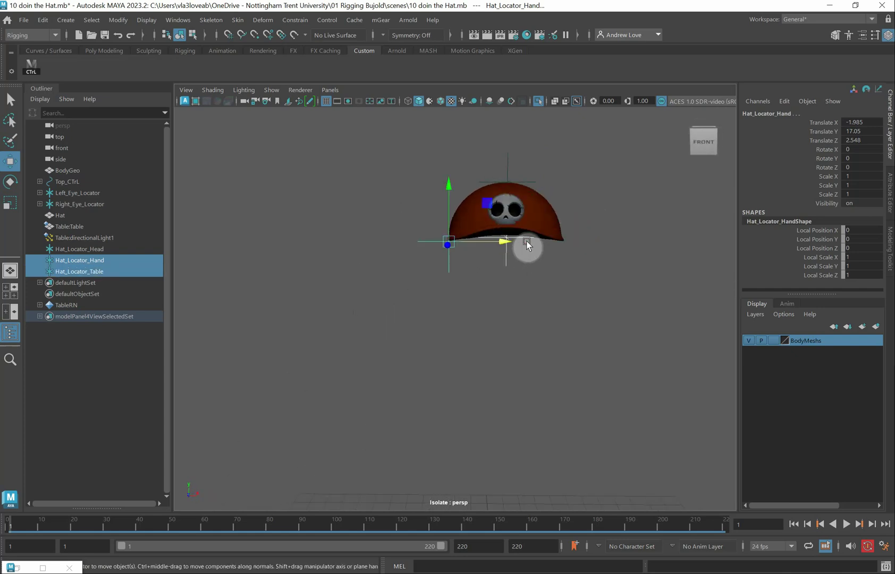
shift+click(503, 177)
shift+click(515, 166)
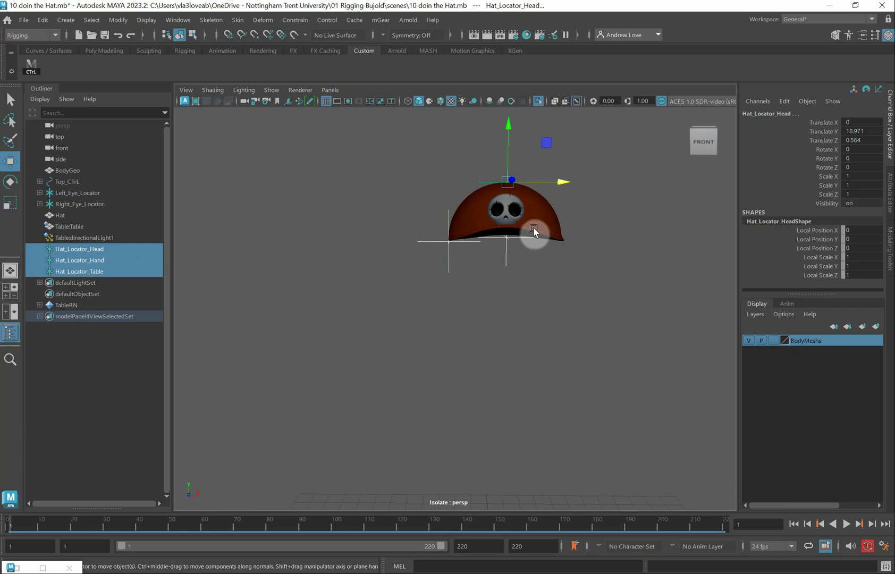
shift+click(553, 211)
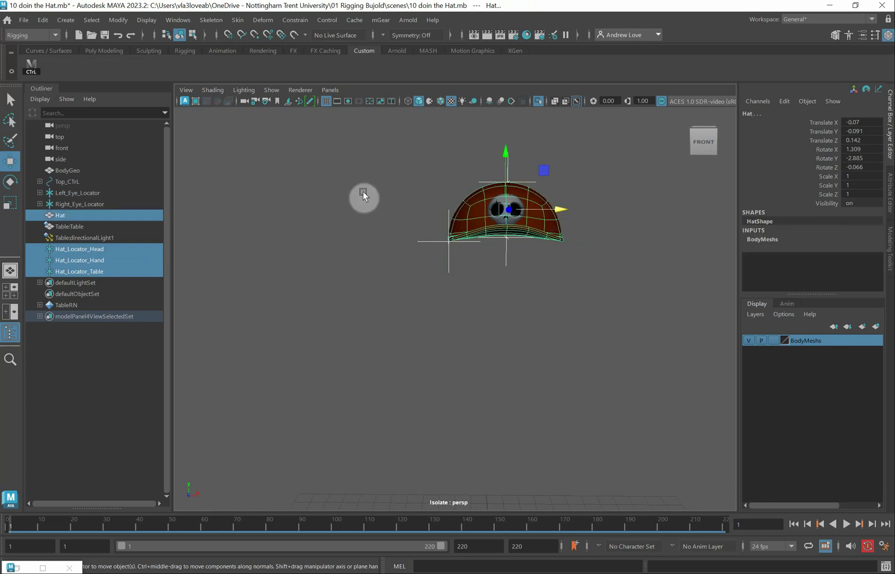
click(295, 20)
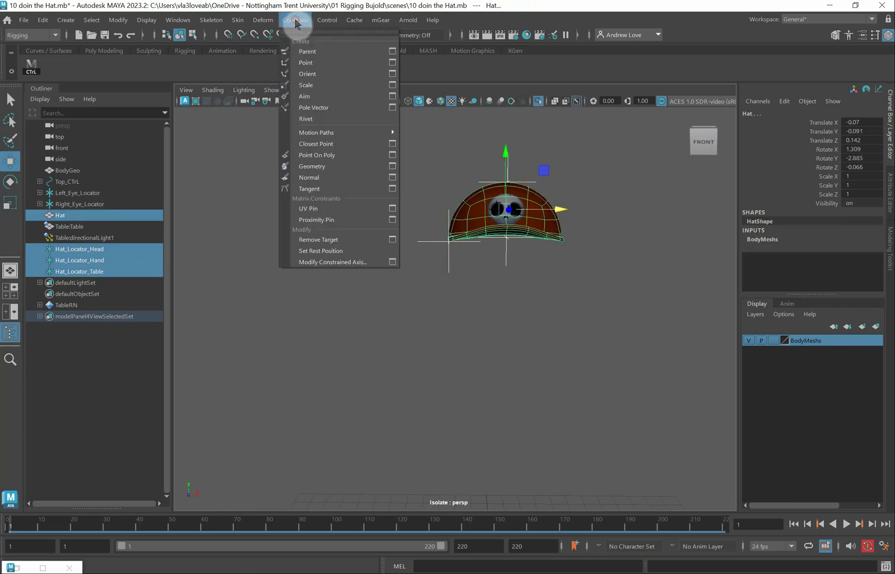
click(393, 53)
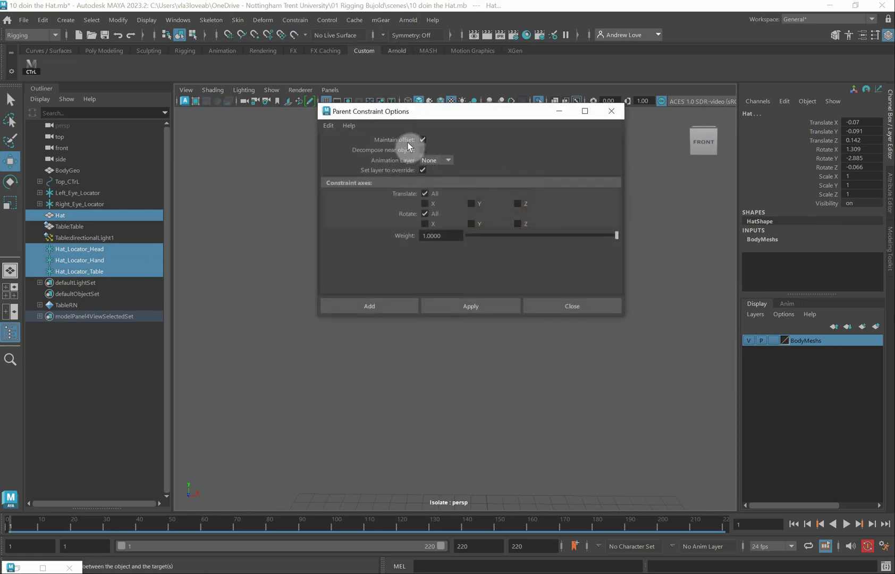
click(463, 305)
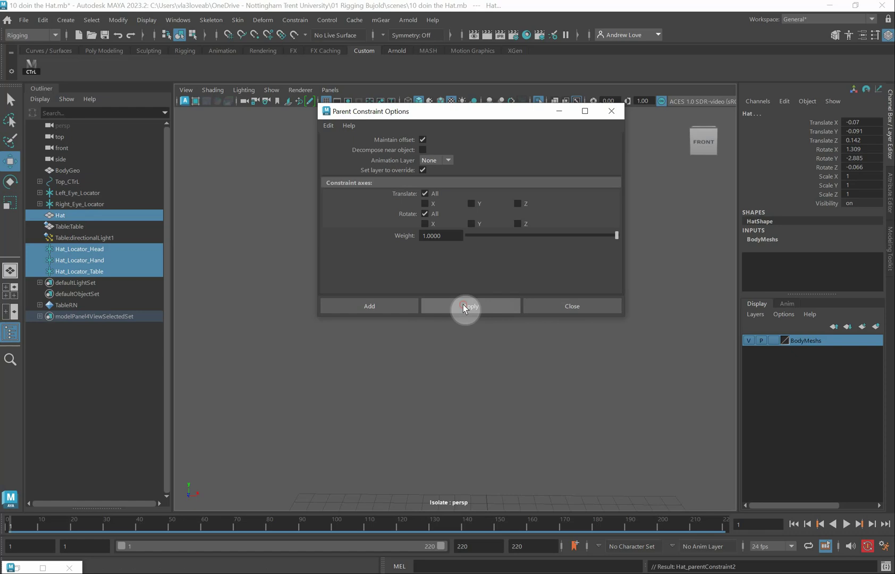
click(531, 306)
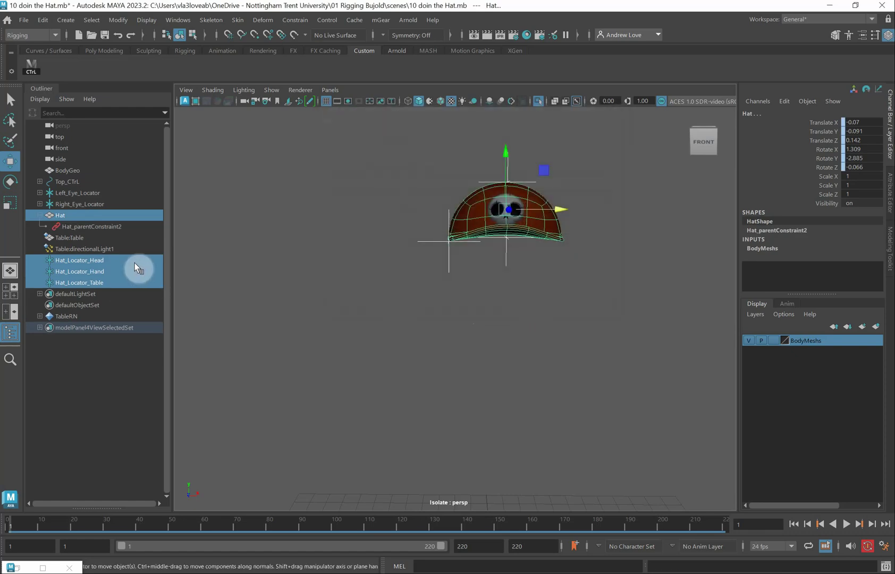
Step: Set the Hat Locator Table W0 and Hat Locator Hand W1 weights of the hat's parent constraint to 0
click(80, 227)
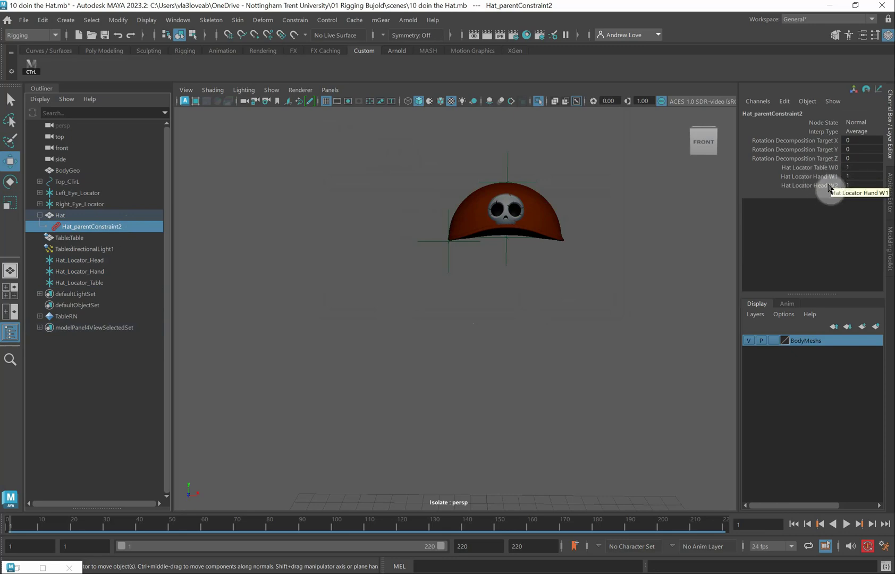
drag(855, 167, 855, 176)
middle_drag(854, 176, 861, 179)
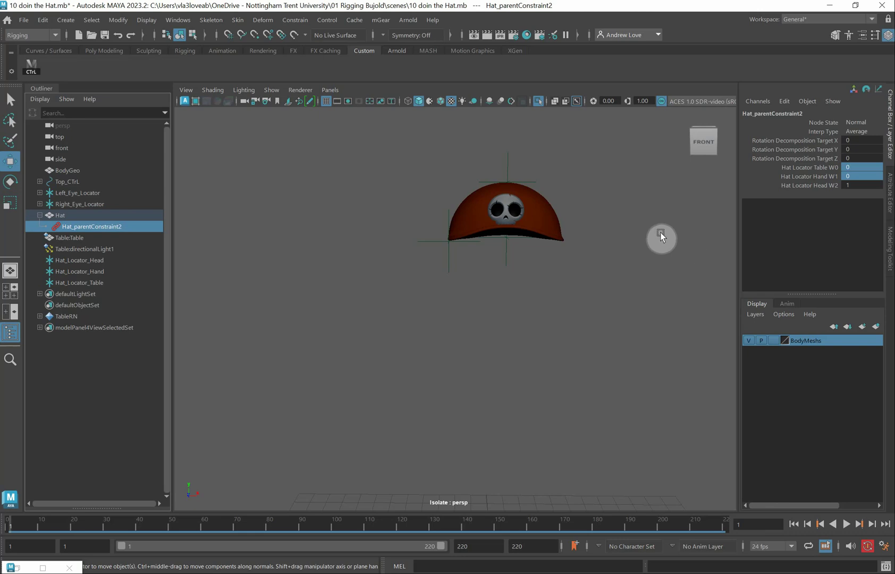
Step: Test the constraint by raising Hat_Locator_Head to about 19.306 in Y, and undo the move
click(506, 165)
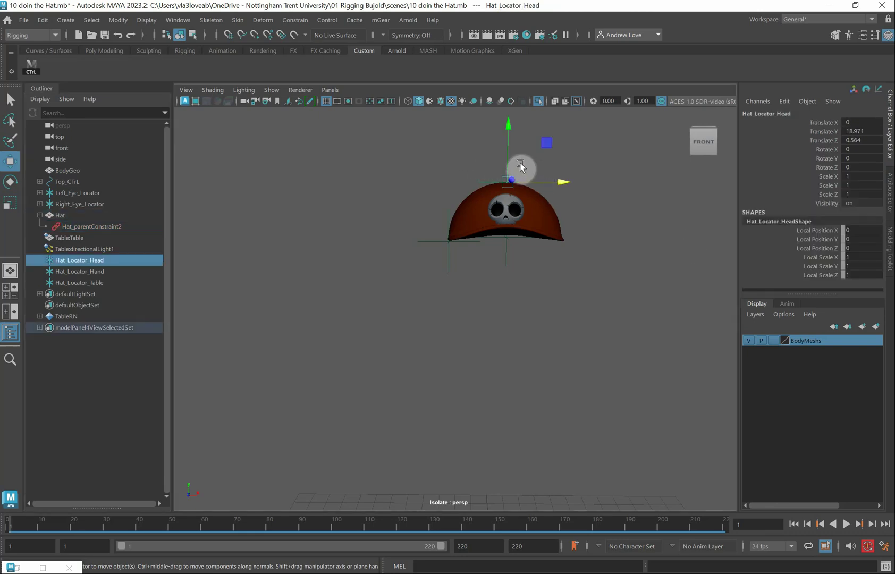
mouse_move(505, 160)
mouse_down()
mouse_move(504, 137)
mouse_move(504, 151)
mouse_up()
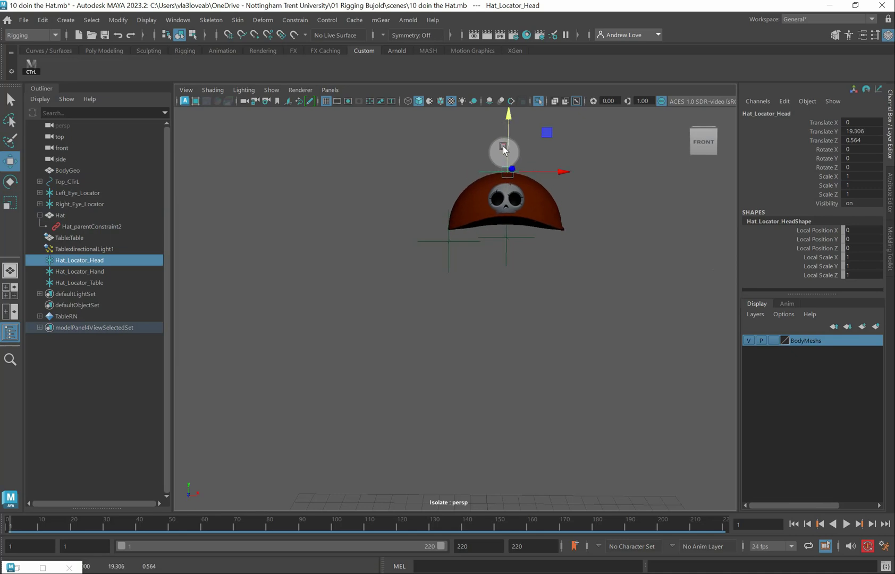
key(ctrl+z)
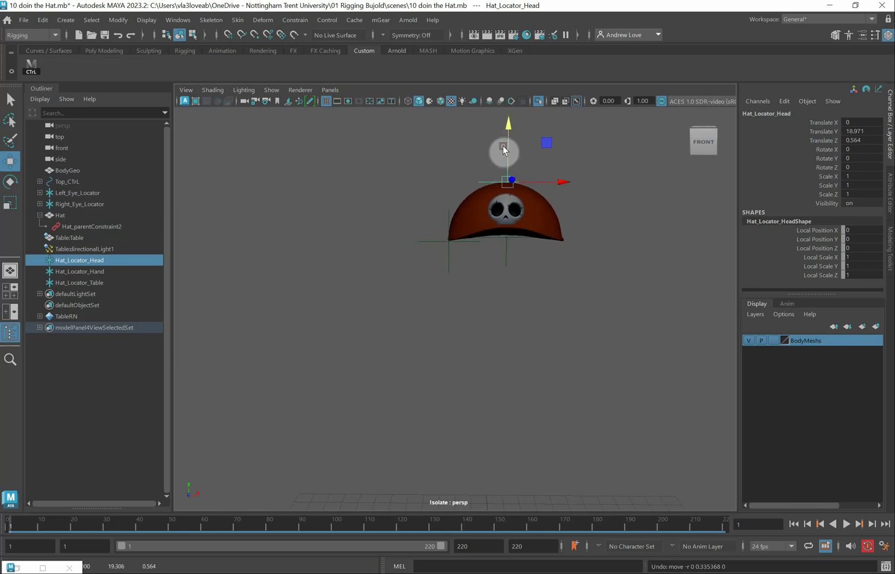
Step: Test the hand weight by shifting Hat_Locator_Hand slightly along X, and undo the move
click(451, 258)
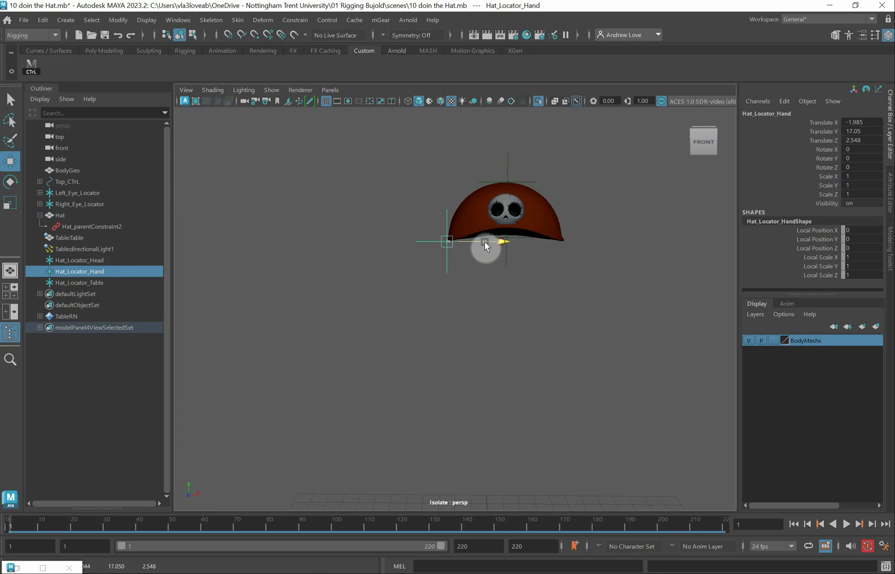
drag(485, 242, 482, 242)
key(ctrl+z)
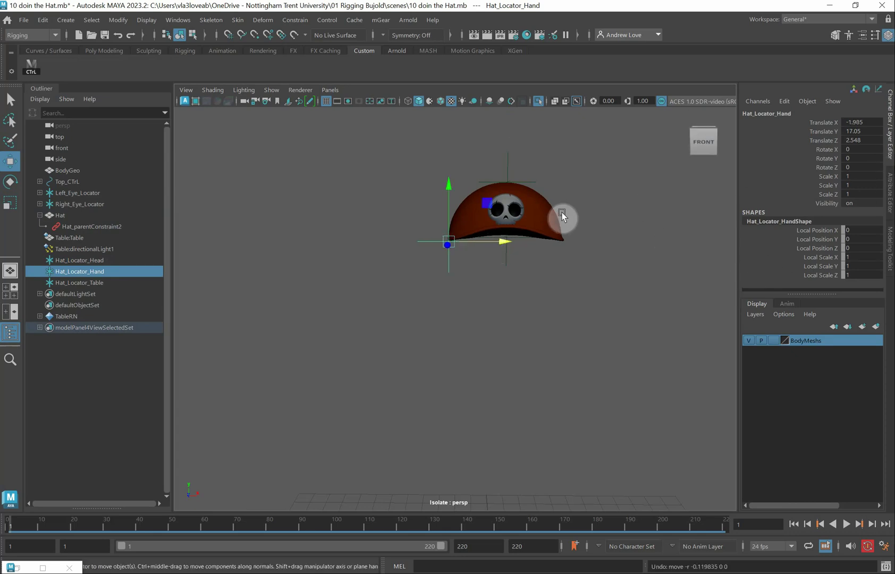
Step: Set the hat parent constraint's Hat Locator Hand W1 weight to 1 and Hat Locator Head W2 weight to 0
click(545, 211)
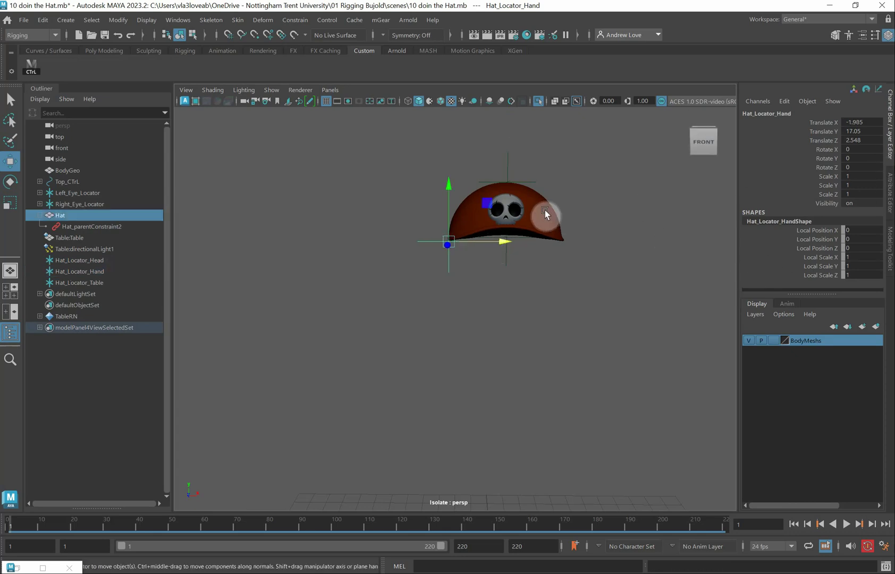
click(67, 226)
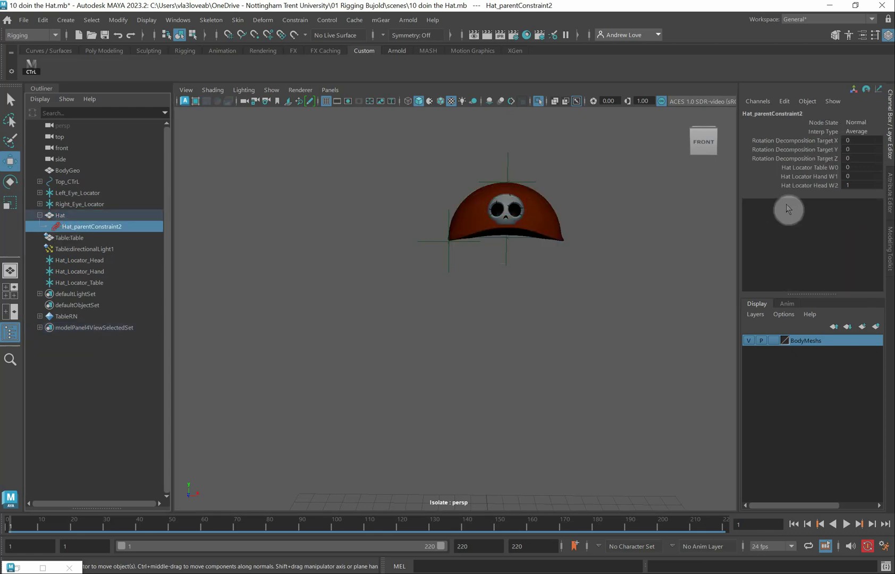
double_click(861, 176)
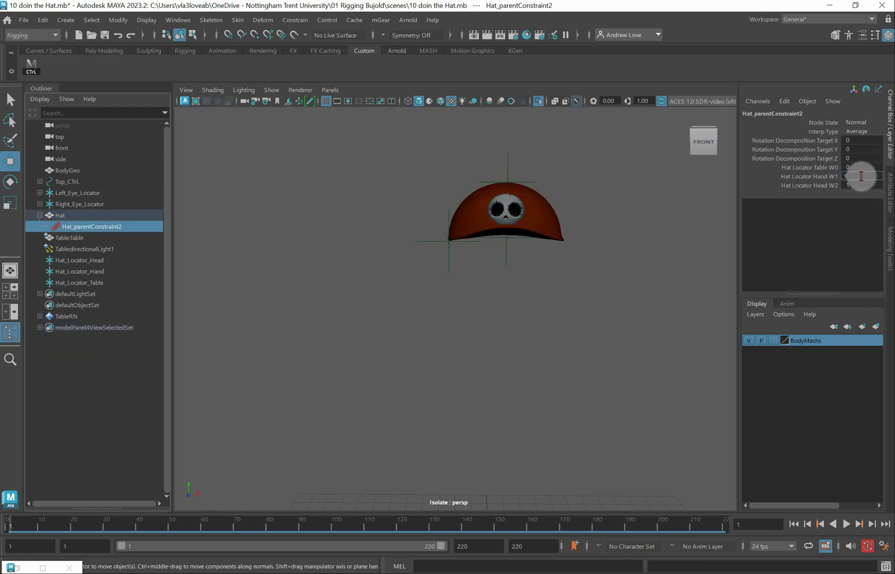
text(1)
double_click(857, 185)
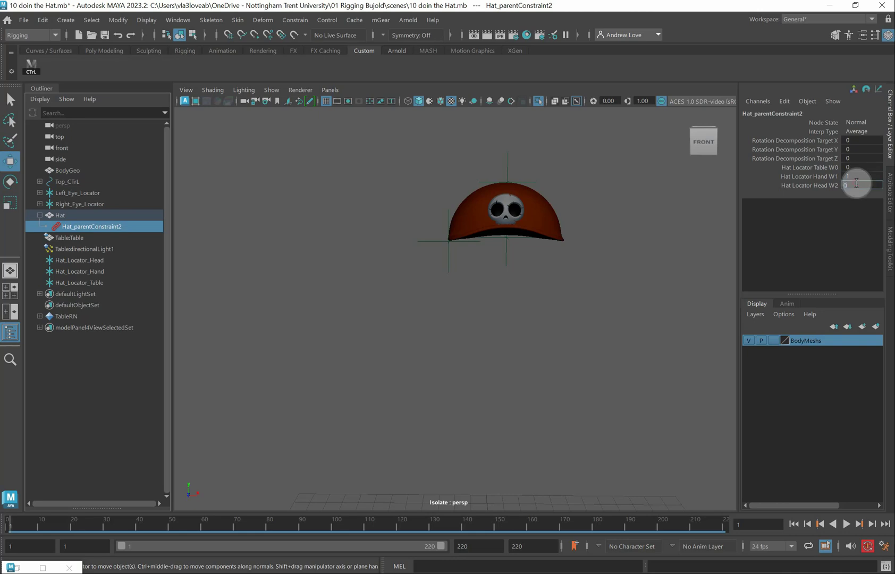
key(Return)
Step: Test the constraint by moving Hat_Locator_Hand sideways to about -3.234 in X, and undo the move
click(453, 266)
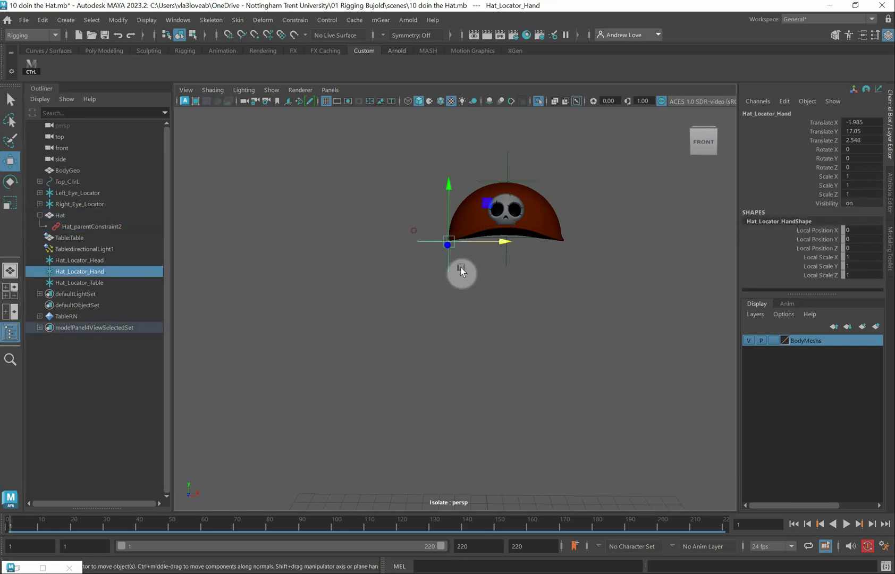
drag(490, 249, 442, 248)
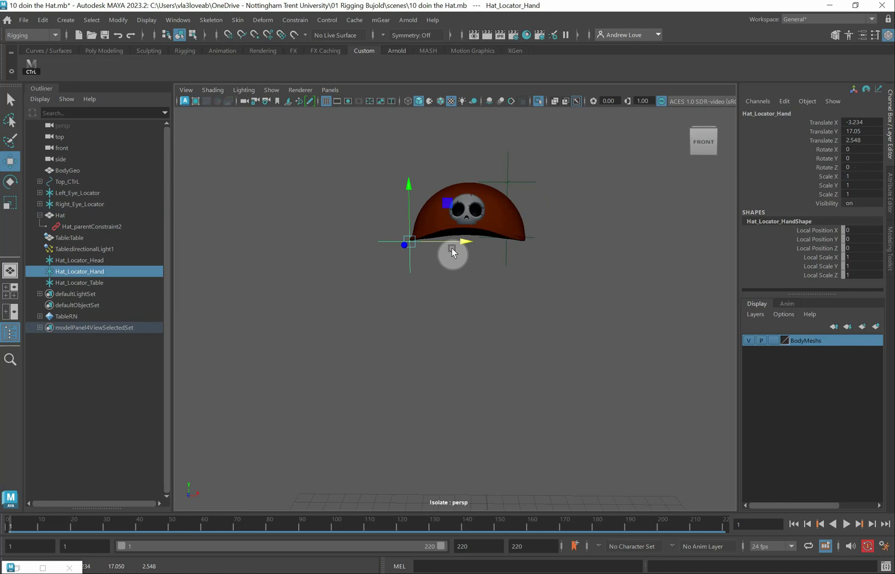
key(ctrl+z)
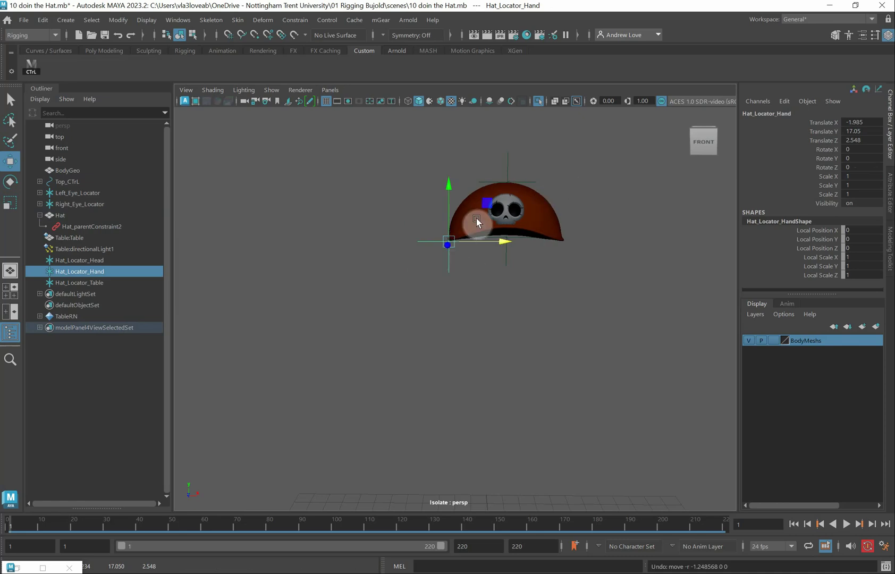
Step: Set the hat parent constraint's Hat Locator Head W2 weight to 1 and Hat Locator Hand W1 weight to 0
click(455, 204)
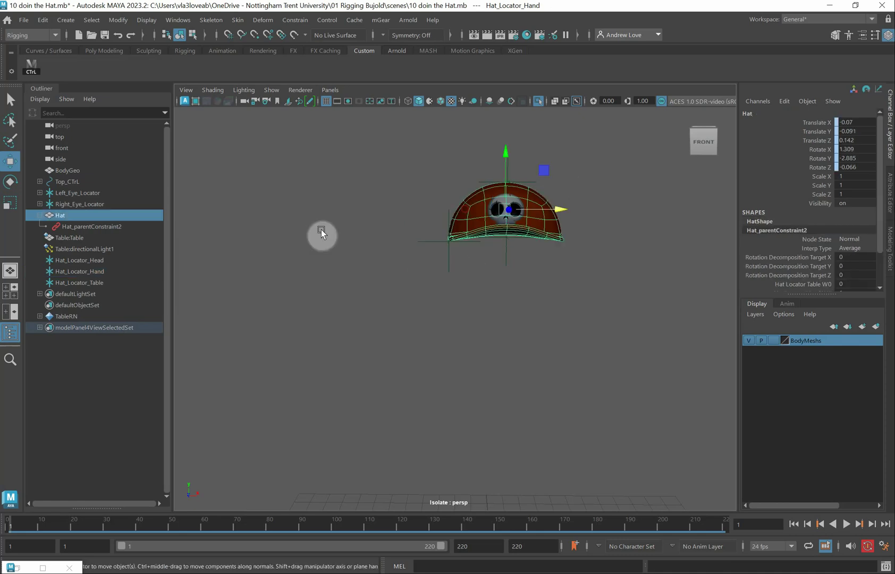
click(95, 227)
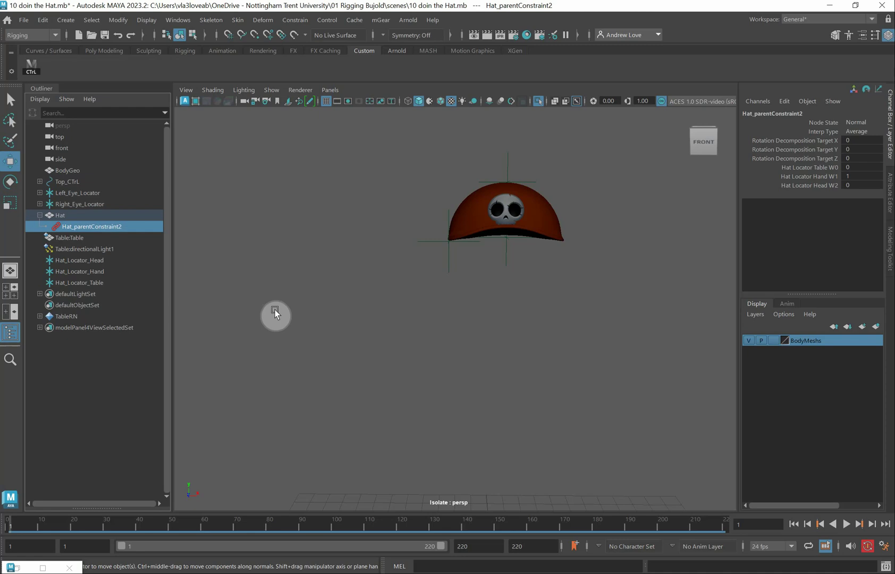
double_click(855, 186)
text(1)
key(Return)
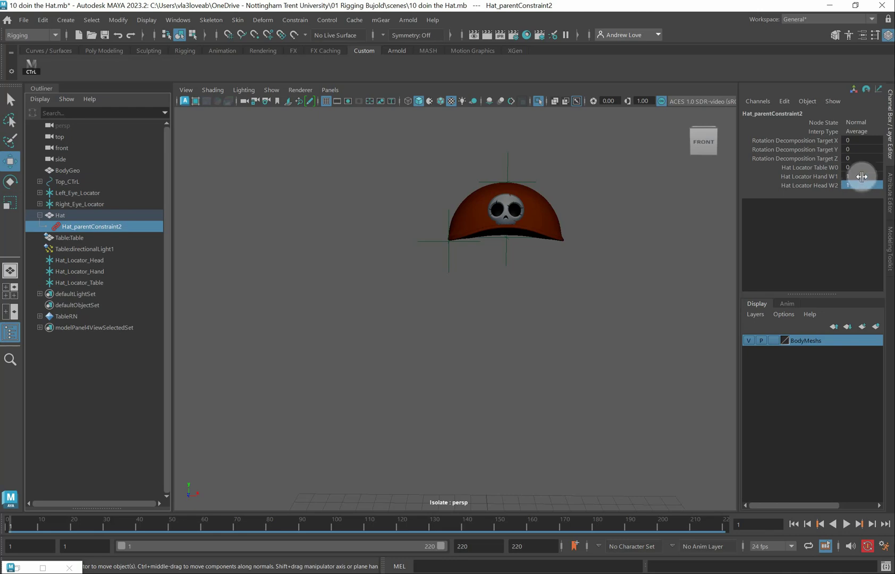
double_click(861, 176)
text(0)
key(Return)
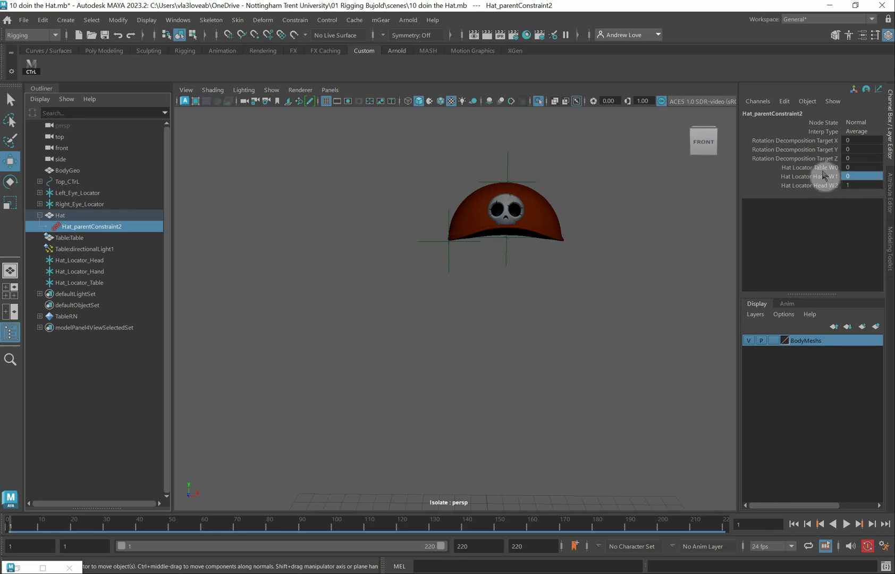
Step: Key the table, hand and head locator weights of the hat's parent constraint at frame 1
drag(824, 168, 823, 185)
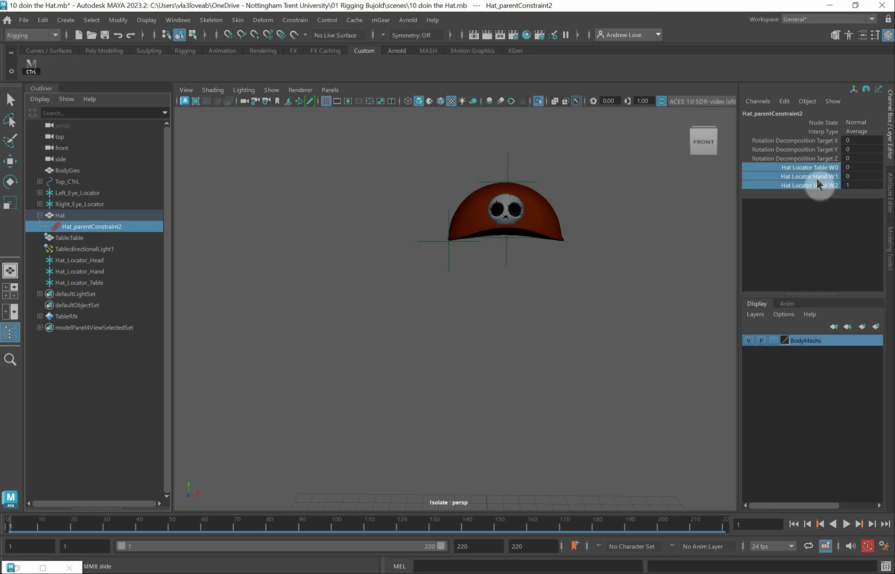
right_click(823, 185)
click(825, 204)
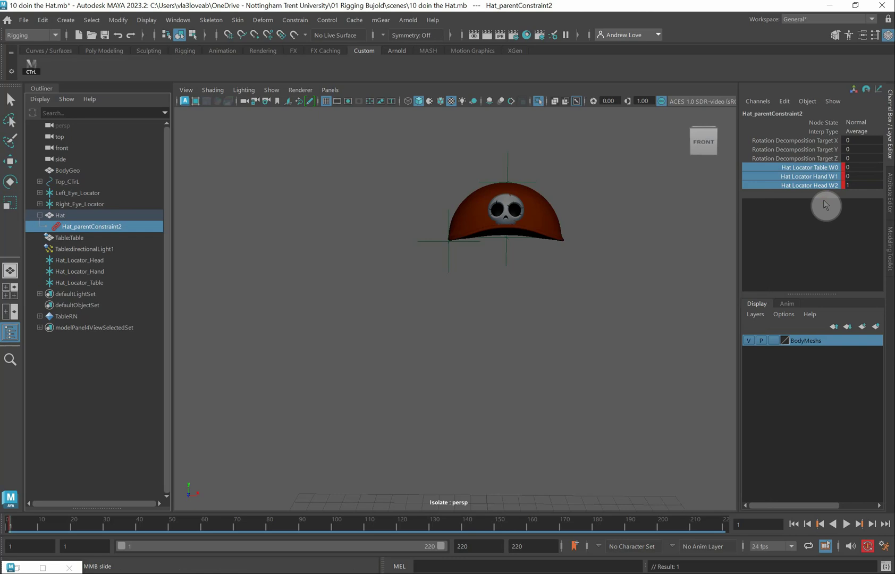
Step: Turn off the isolated view so the whole character and table show, and view the character from the side
click(272, 92)
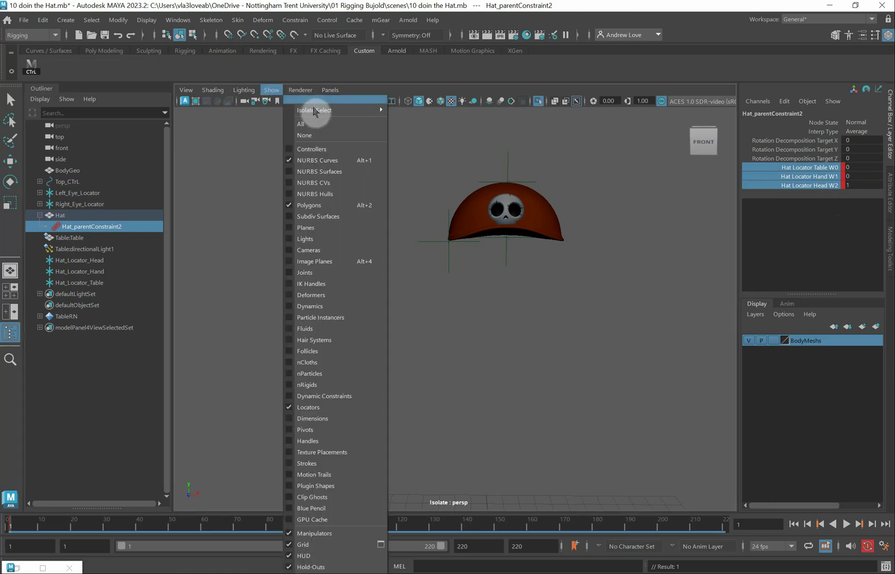
click(394, 111)
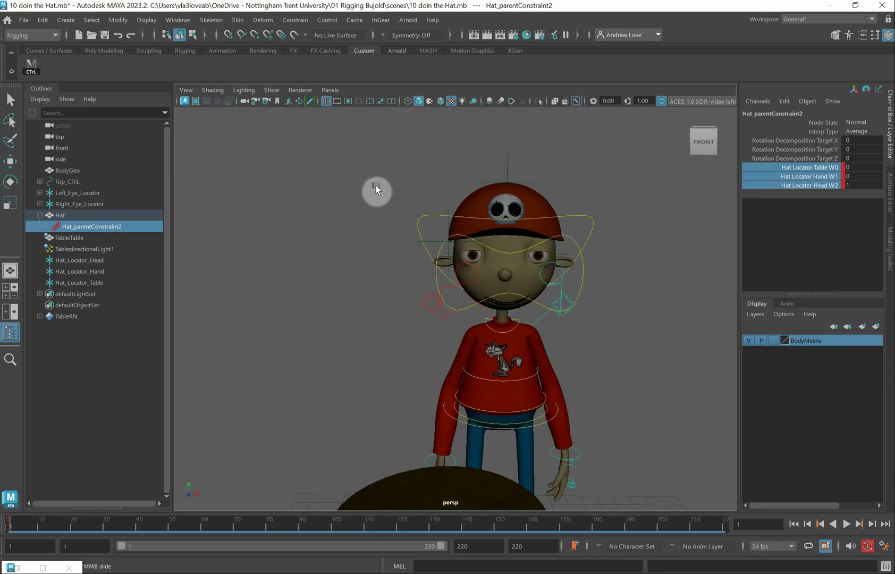
alt+drag(358, 246, 314, 261)
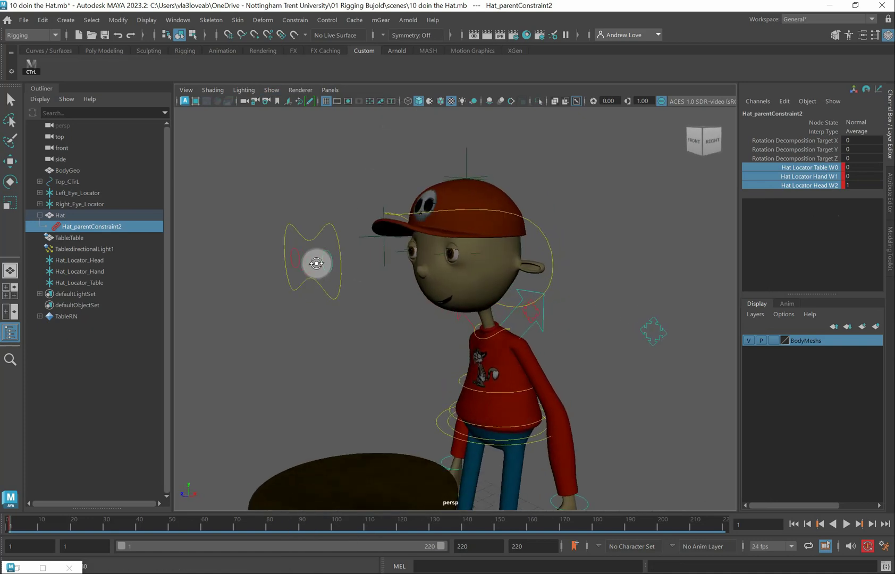
Step: Parent Hat_Locator_Head to the head control Head_CTrL
drag(455, 156, 479, 158)
key(w)
shift+click(561, 242)
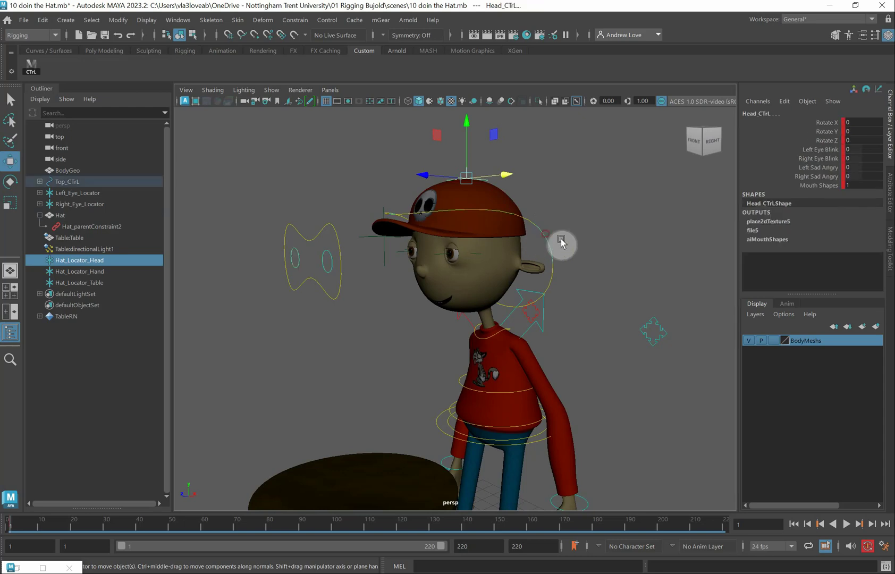
key(p)
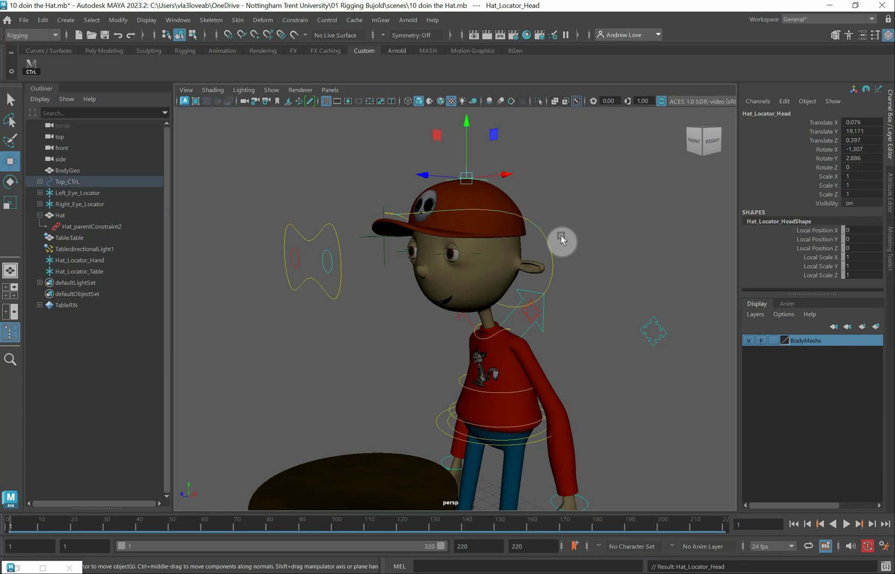
Step: Test the parenting by rotating Head_CTrL slightly, and undo the rotations
click(542, 230)
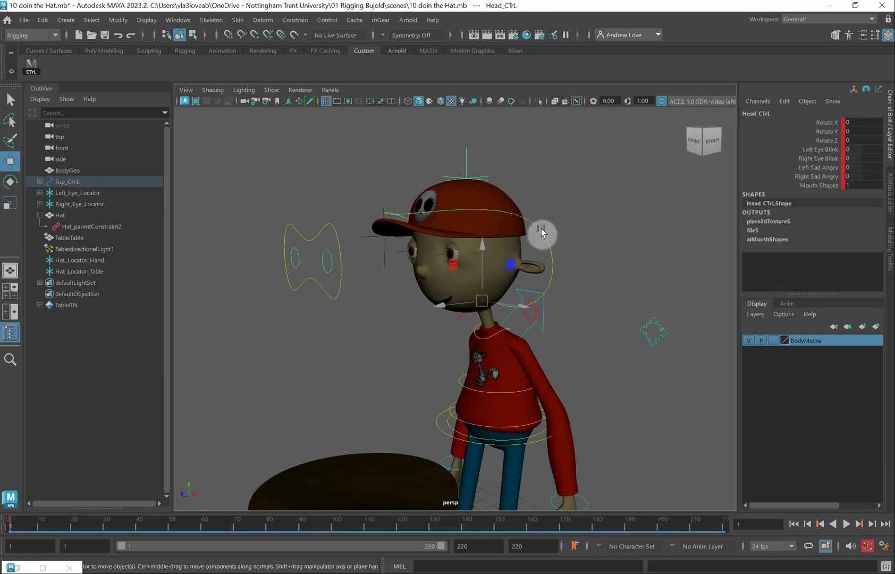
key(e)
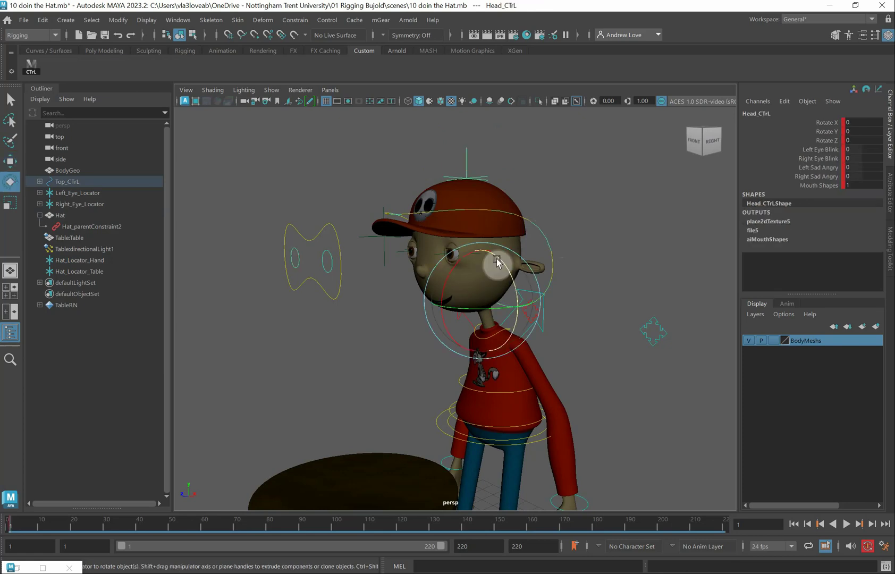
mouse_move(447, 283)
mouse_down()
mouse_move(453, 269)
mouse_move(449, 285)
mouse_up()
key(ctrl+z)
key(ctrl+z)
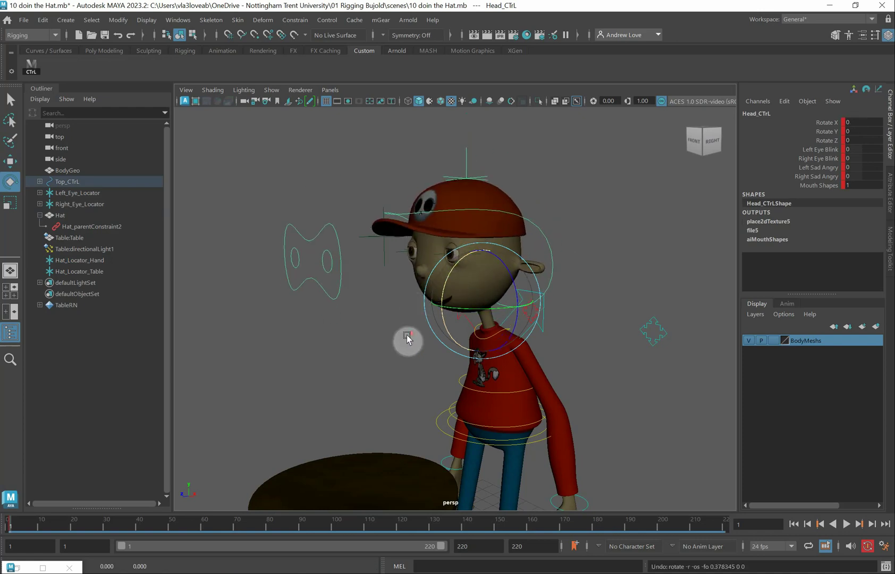
Step: At frame 8, lower Eyes_CTrL to about -3.179 in Translate Y and key its translation
scroll(406, 335, down, 3)
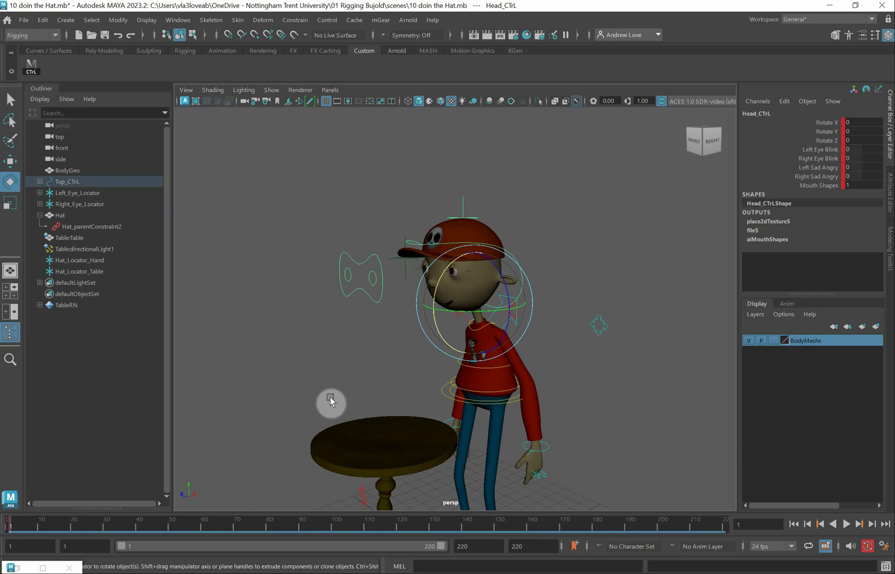
alt+drag(330, 397, 356, 396)
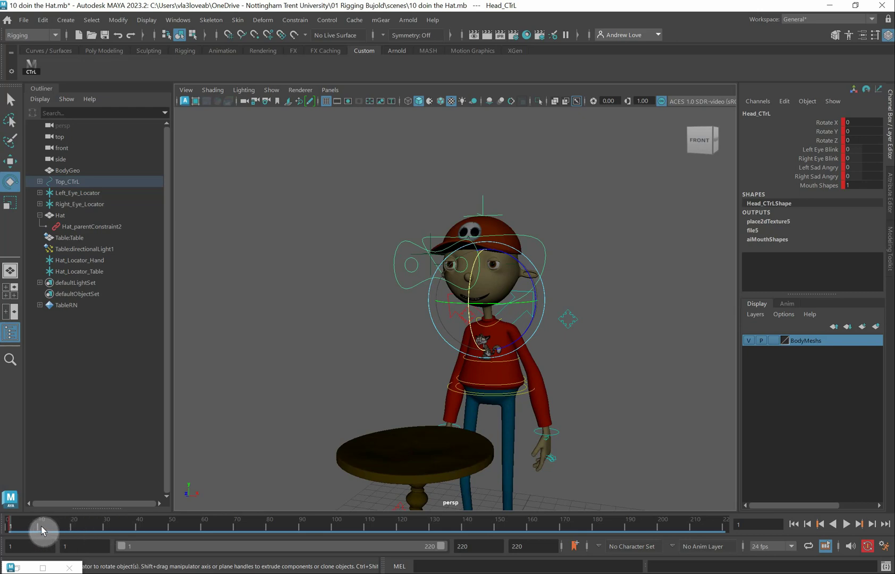
click(76, 528)
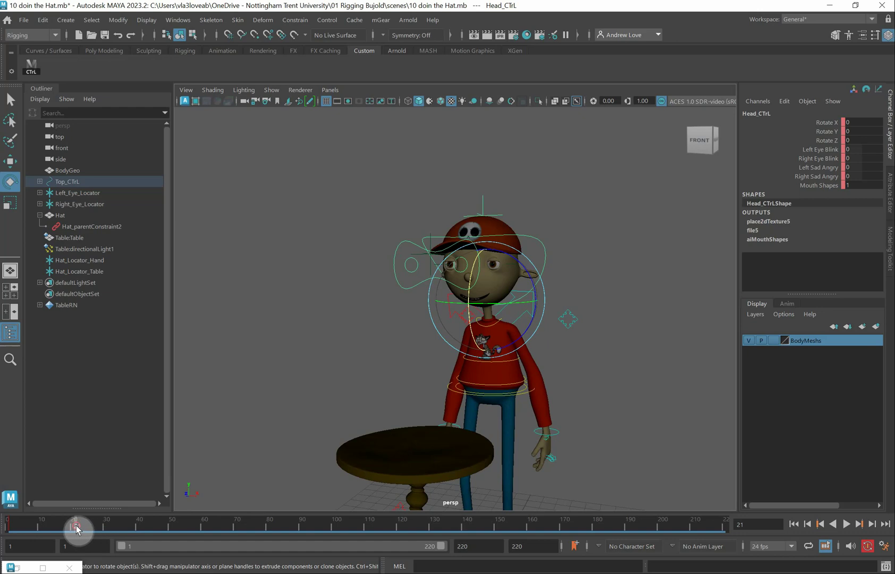
key(alt+v)
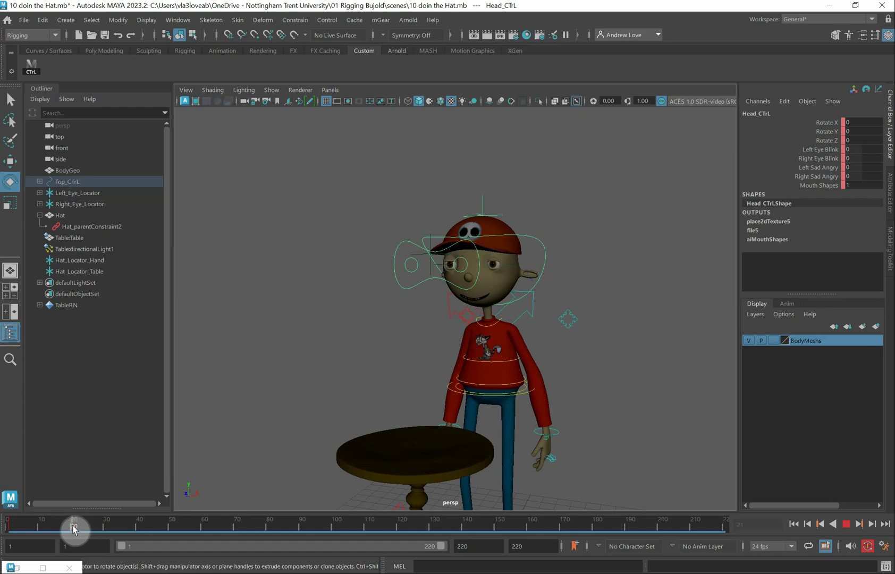
drag(73, 529, 40, 529)
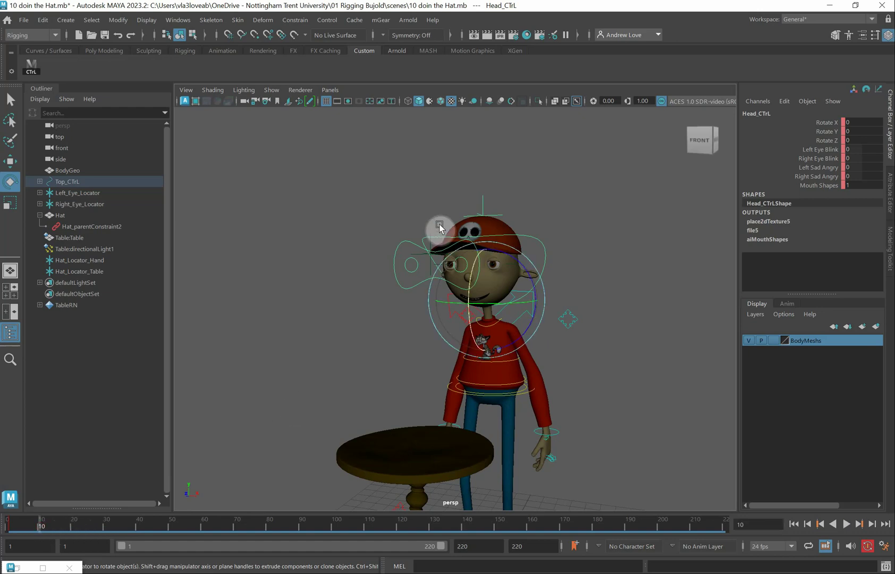
click(407, 290)
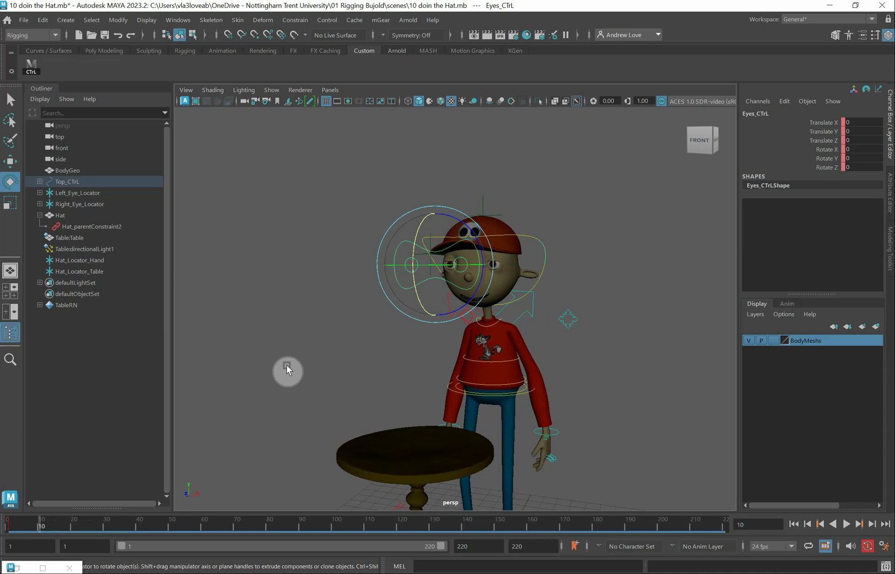
drag(47, 535, 33, 528)
key(w)
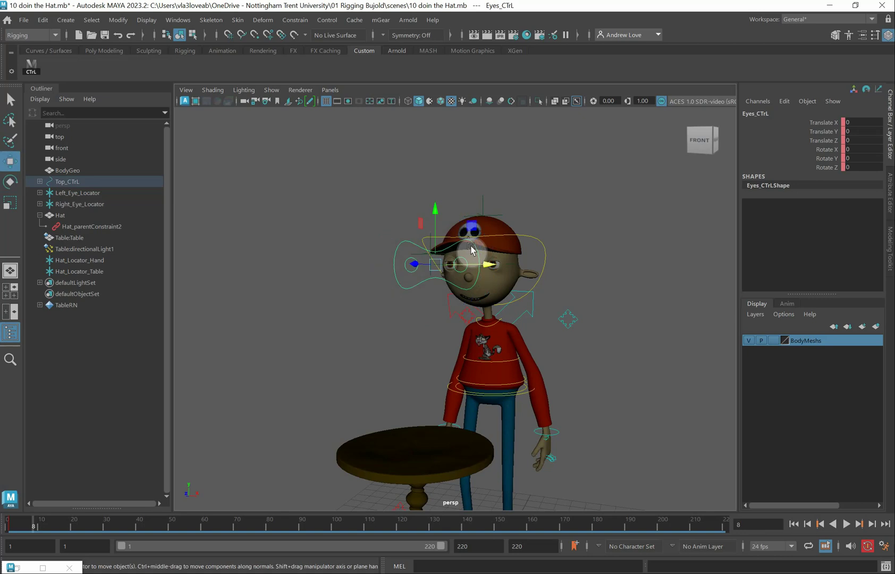
drag(439, 217, 440, 296)
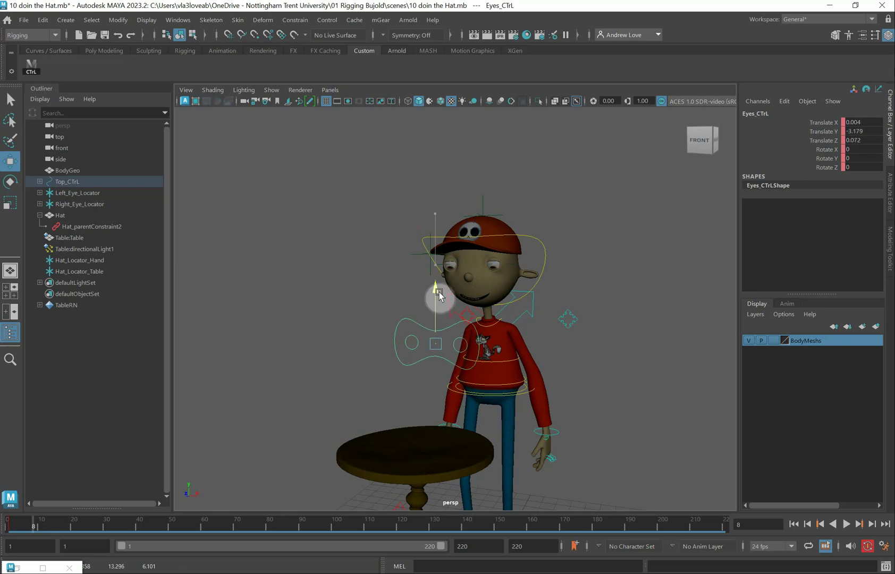
key(shift+w)
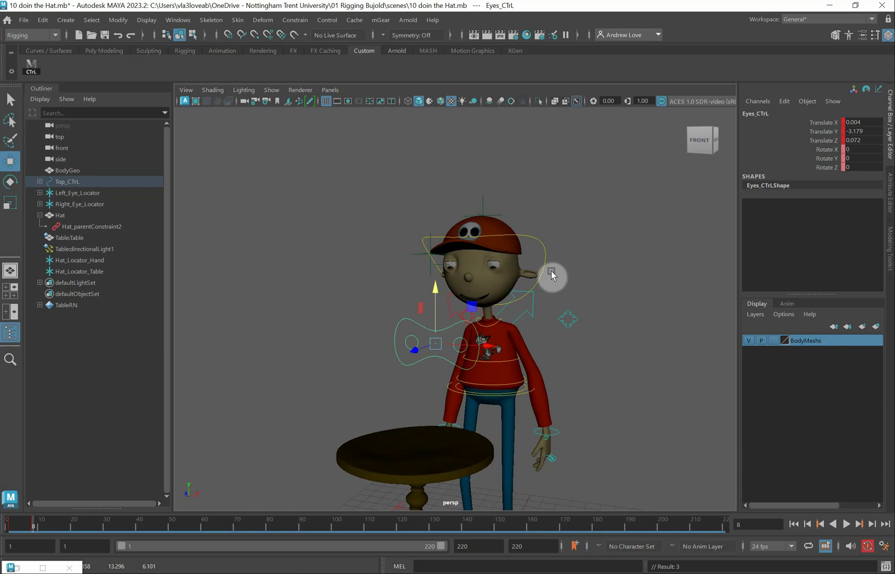
Step: Tilt Head_CTrL down to about 2.947 in Rotate X at frame 8 and key the rotation
click(545, 244)
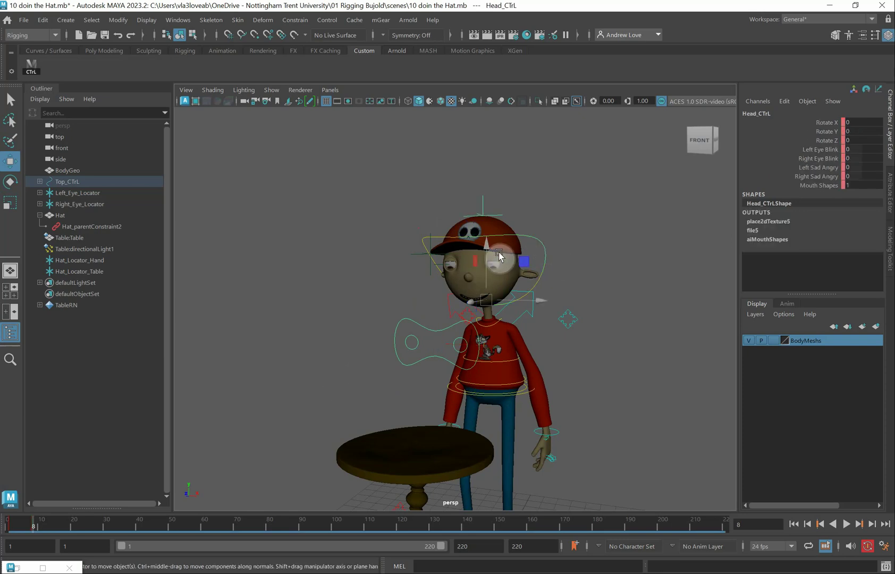
key(e)
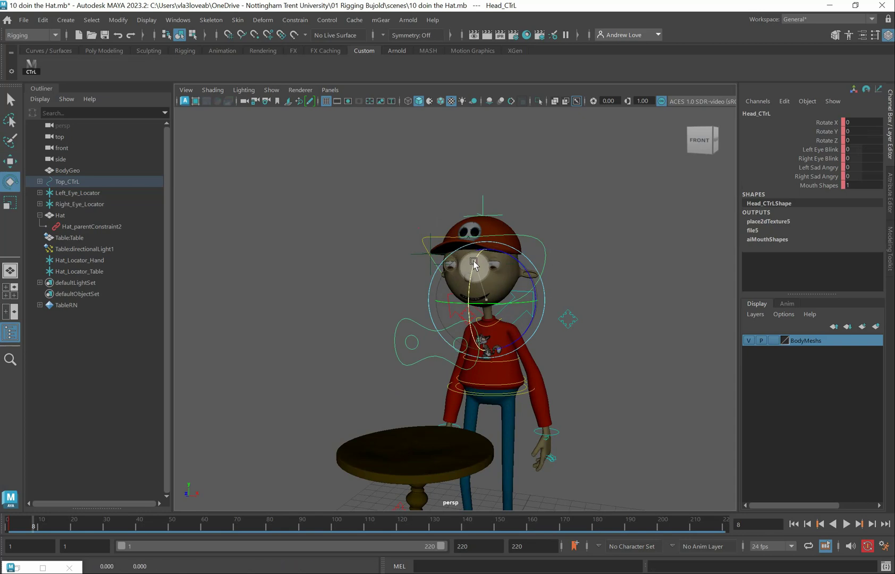
drag(468, 264, 473, 263)
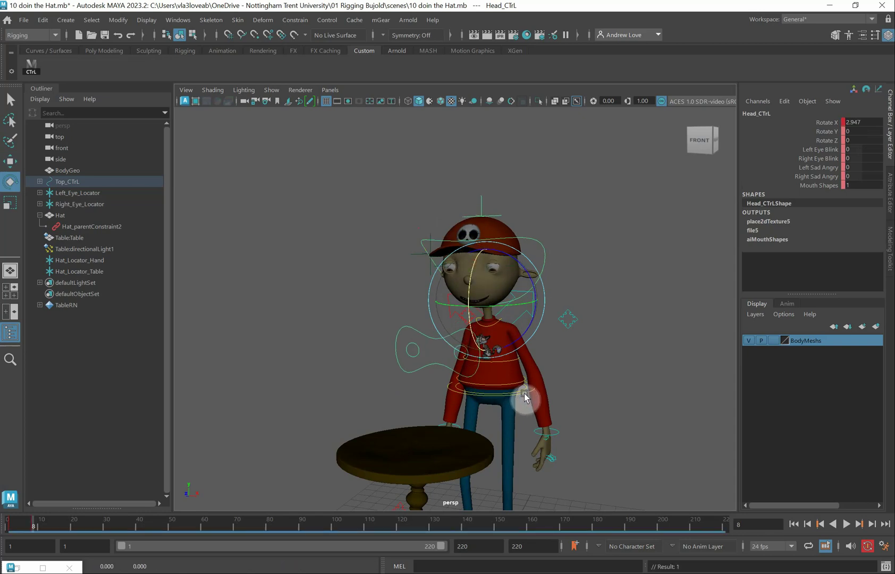
Step: At frame 8, lower Waist_CTrL to about -0.246 in Translate Y
click(526, 395)
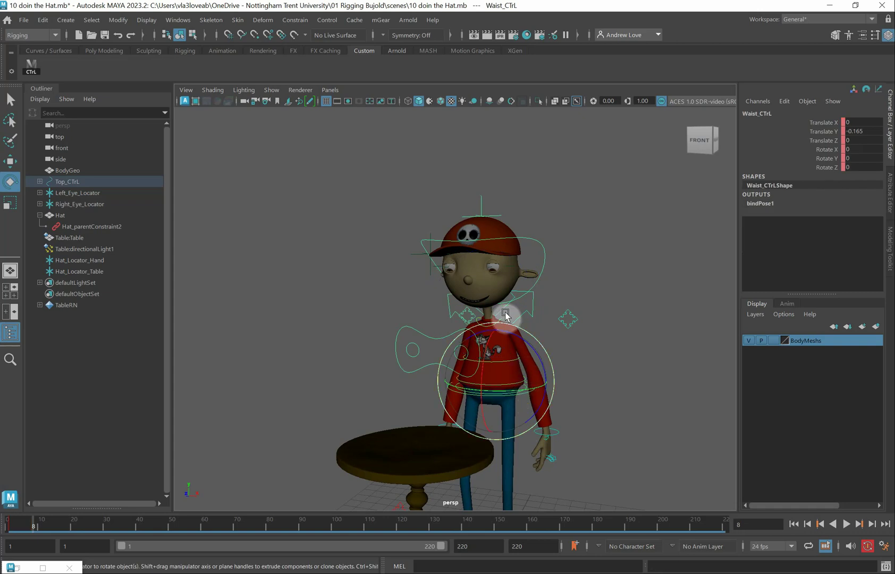
key(w)
drag(493, 325, 493, 332)
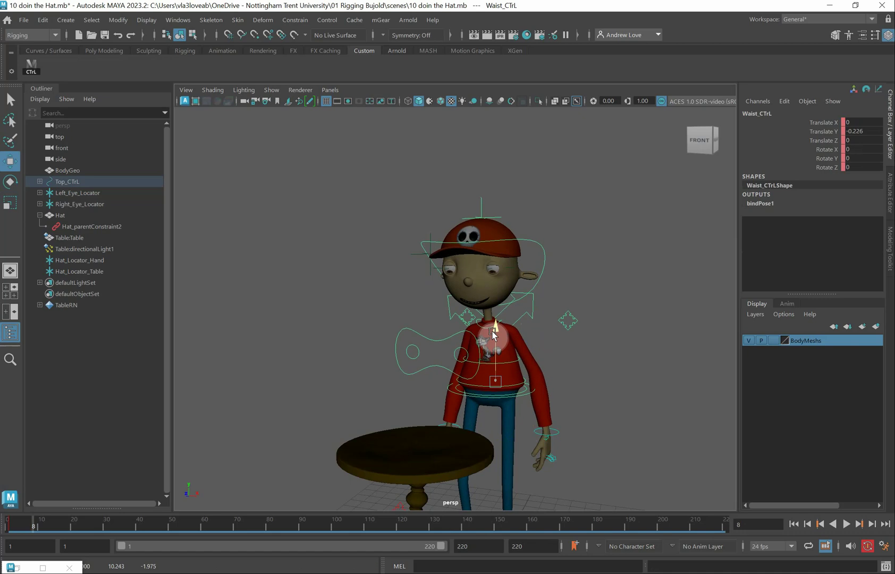
Step: At frame 8, lower Left_Wrist_CTrL to about -5.775 in Translate Y and shift Right_Wrist_CTrL to about 4.511 in X and -5.853 in Y
click(559, 433)
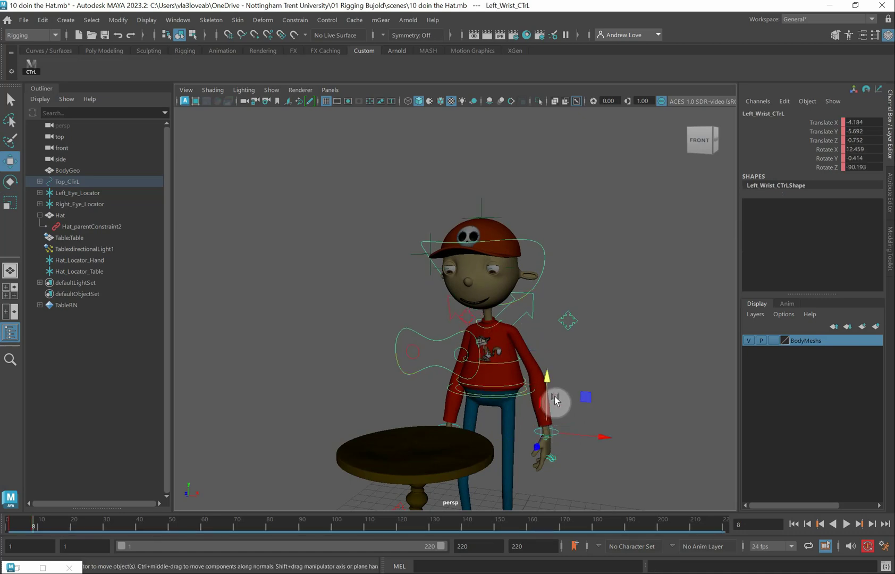
drag(548, 386, 549, 389)
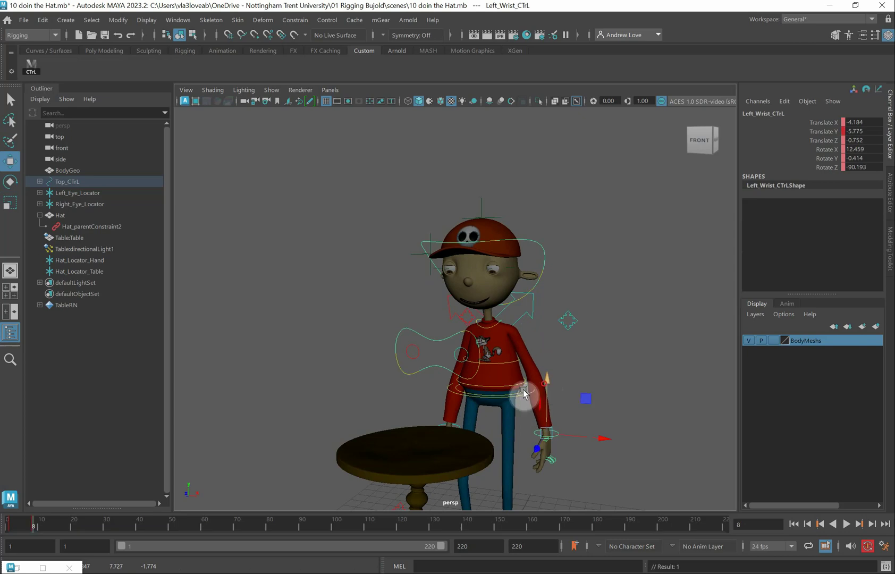
click(438, 423)
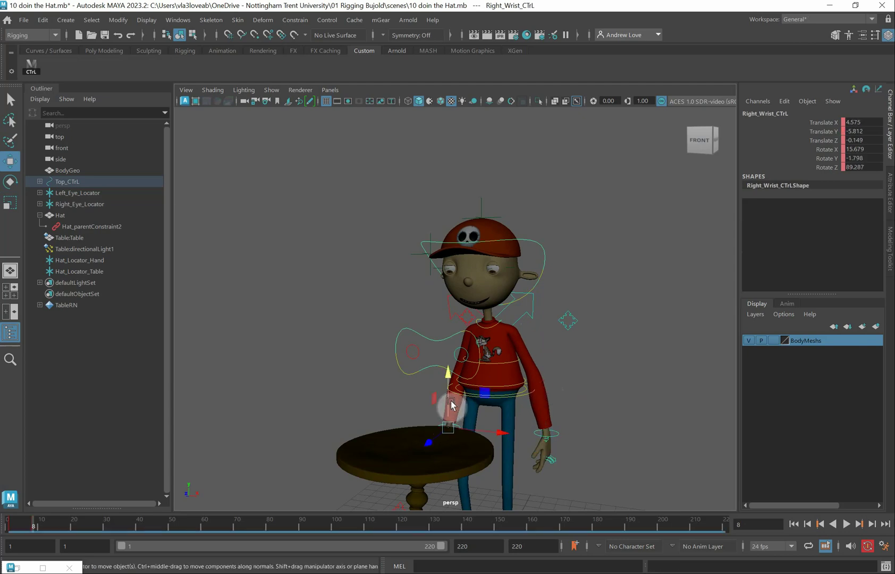
drag(452, 405, 499, 433)
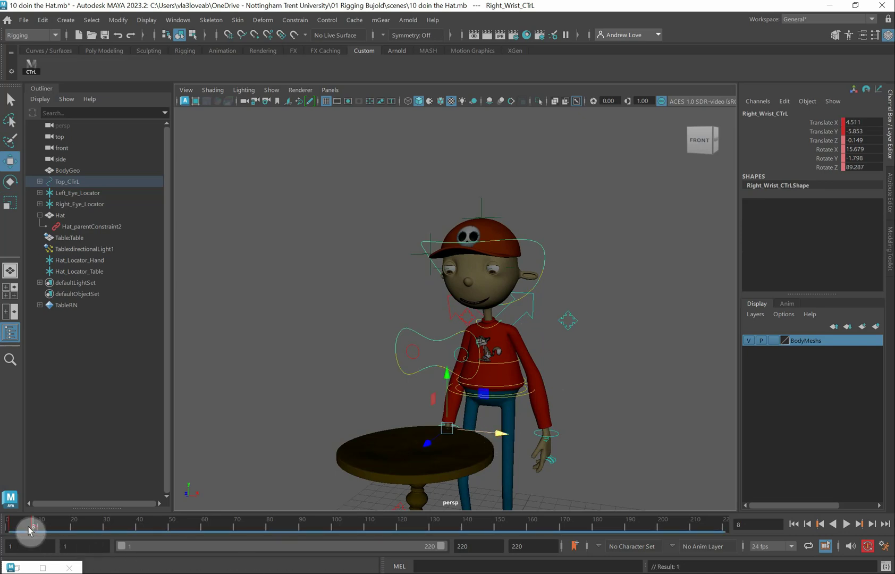
Step: At frame 11, tilt Head_CTrL further down to about 17.447 in Rotate X
mouse_move(28, 526)
mouse_down()
mouse_move(15, 532)
mouse_move(35, 534)
mouse_up()
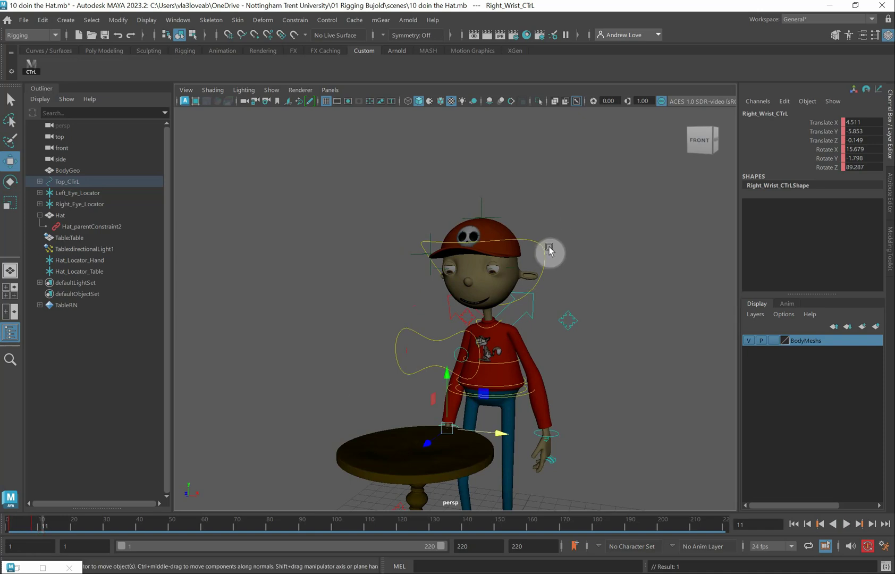
click(514, 262)
key(e)
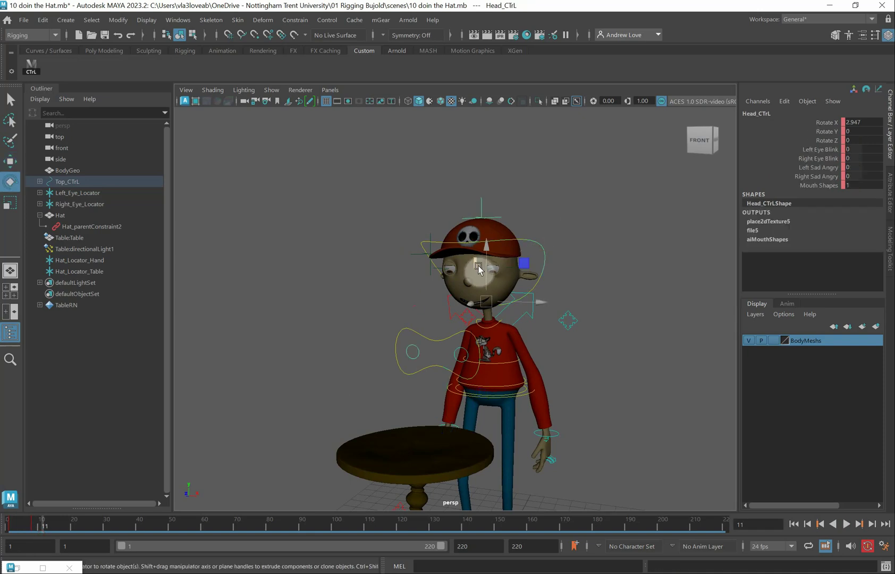
drag(472, 275, 460, 308)
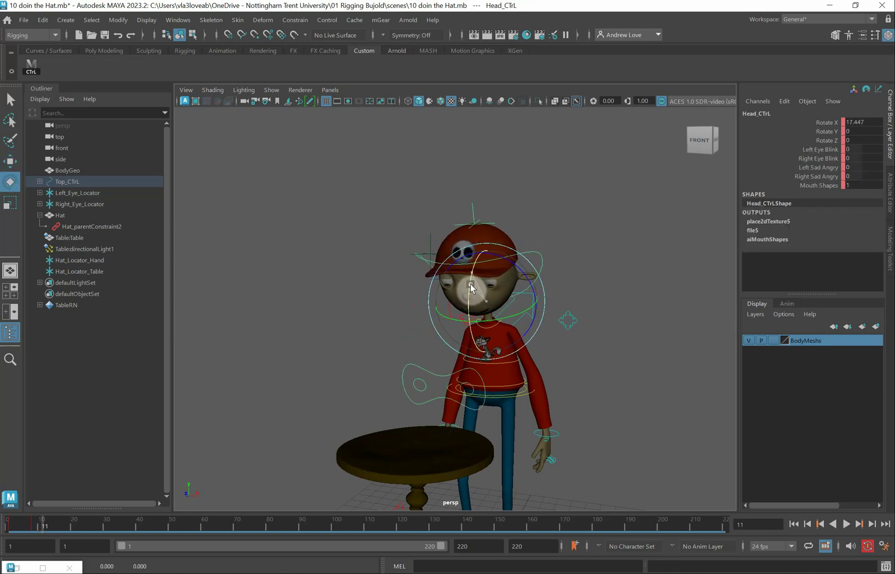
Step: Raise Eyes_CTrL at frame 11 to about -1.372 in Translate Y and -0.541 in Translate Z
click(437, 373)
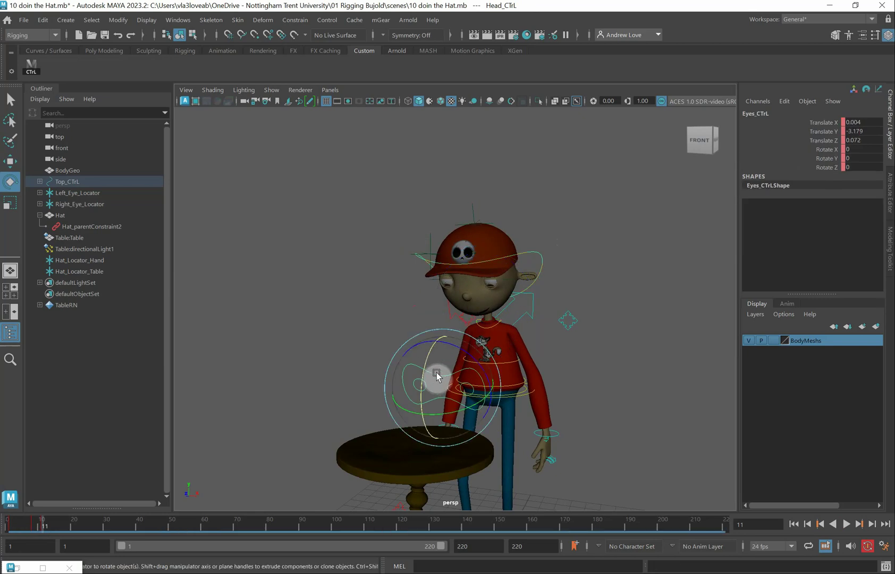
key(w)
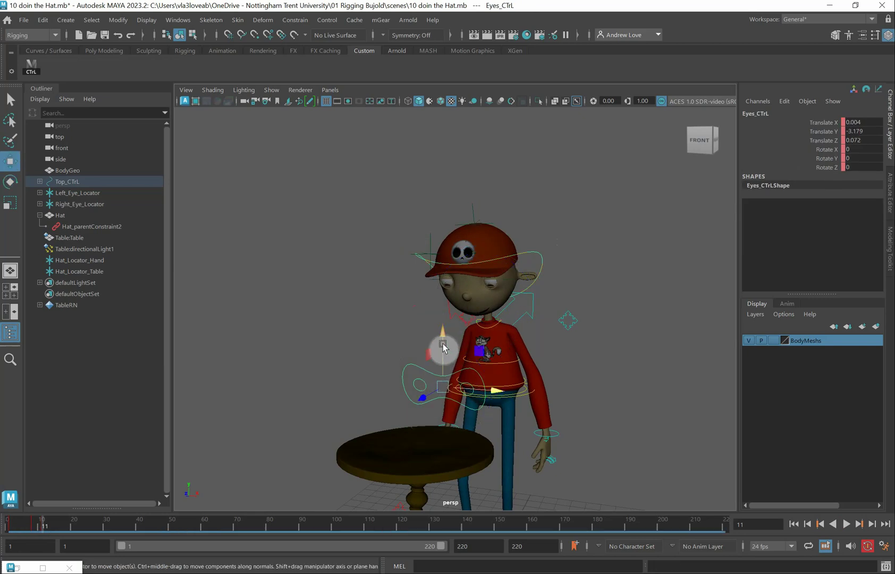
drag(442, 350, 442, 303)
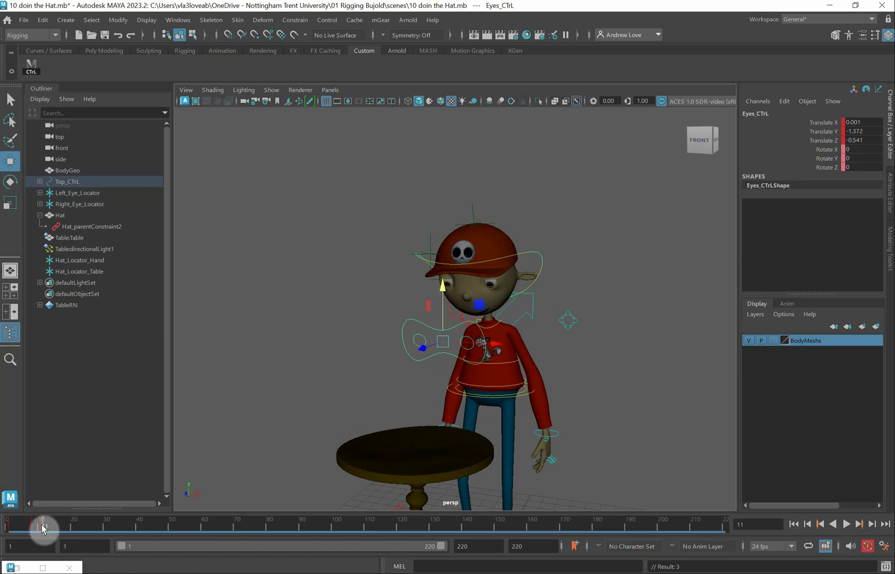
Step: Select all the character's controls except Top_CTrL and key them at frame 11
mouse_move(40, 530)
mouse_down()
mouse_move(1, 528)
mouse_move(41, 543)
mouse_up()
click(36, 76)
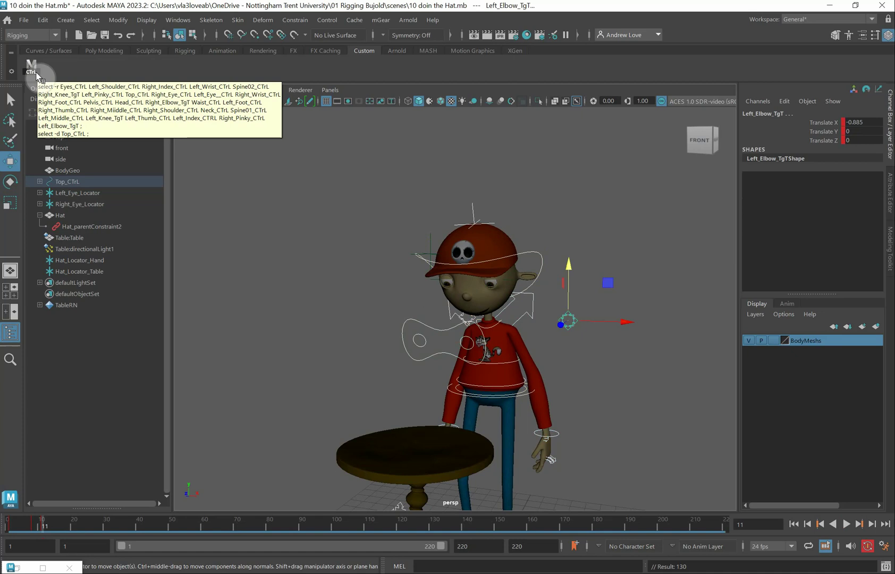
Step: Review the motion from frame 8, select Head_CTrL and move its frame 11 key to frame 15
mouse_move(44, 522)
mouse_down()
mouse_move(20, 528)
mouse_move(56, 531)
mouse_move(19, 534)
mouse_move(41, 533)
mouse_move(32, 524)
mouse_up()
click(535, 258)
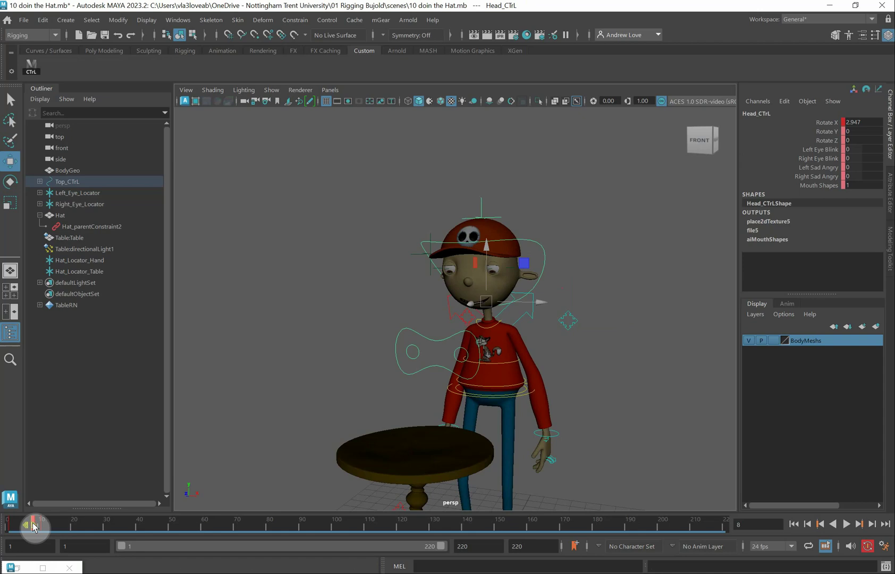
mouse_move(32, 527)
mouse_down()
mouse_move(16, 528)
mouse_move(49, 529)
mouse_move(16, 531)
mouse_up()
mouse_move(58, 531)
mouse_down()
mouse_move(23, 530)
mouse_move(41, 530)
mouse_move(42, 519)
mouse_move(55, 524)
mouse_move(9, 524)
mouse_move(74, 535)
mouse_move(7, 535)
mouse_move(71, 539)
mouse_move(10, 535)
mouse_move(58, 536)
mouse_up()
shift+click(43, 520)
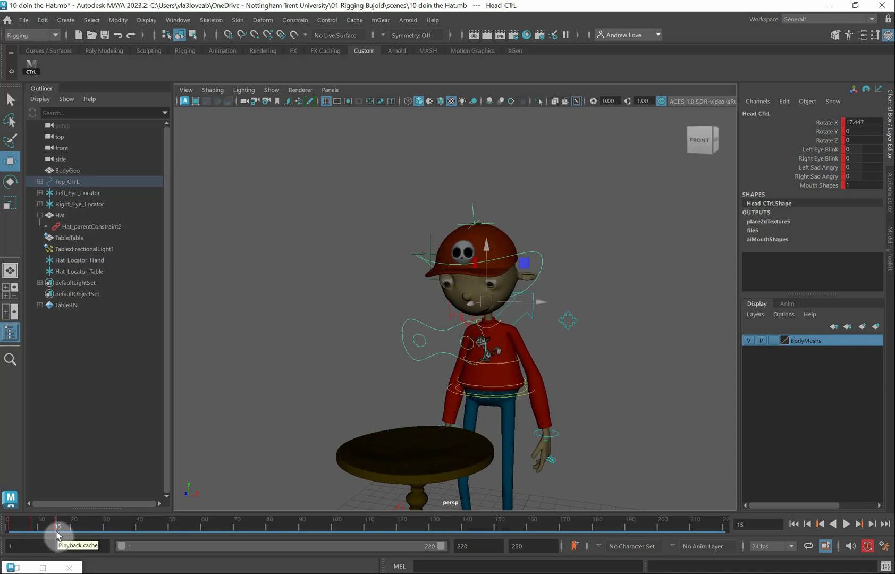
Step: At frame 15, tilt Head_CTrL sideways to about 17.296, -2.33 and 7.438 in Rotate X, Y and Z, and key it
key(e)
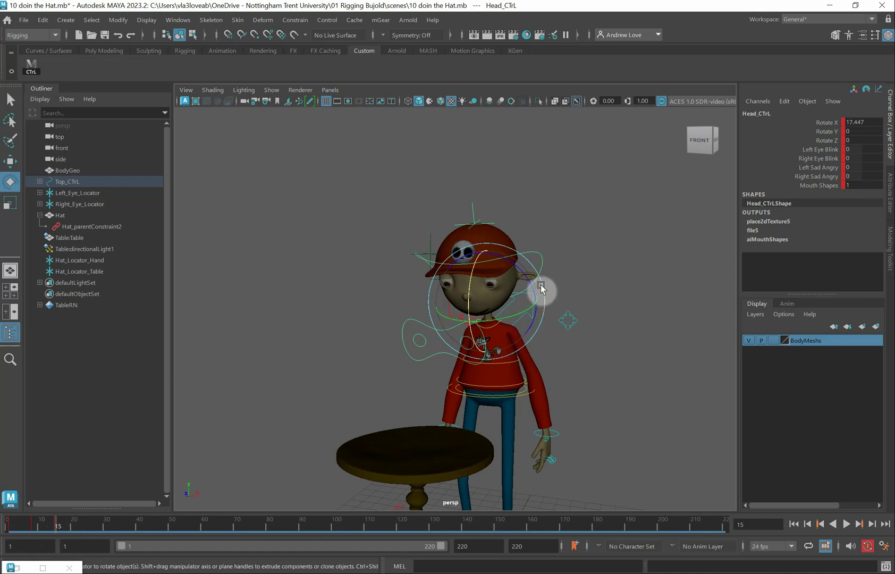
drag(540, 291, 525, 284)
key(s)
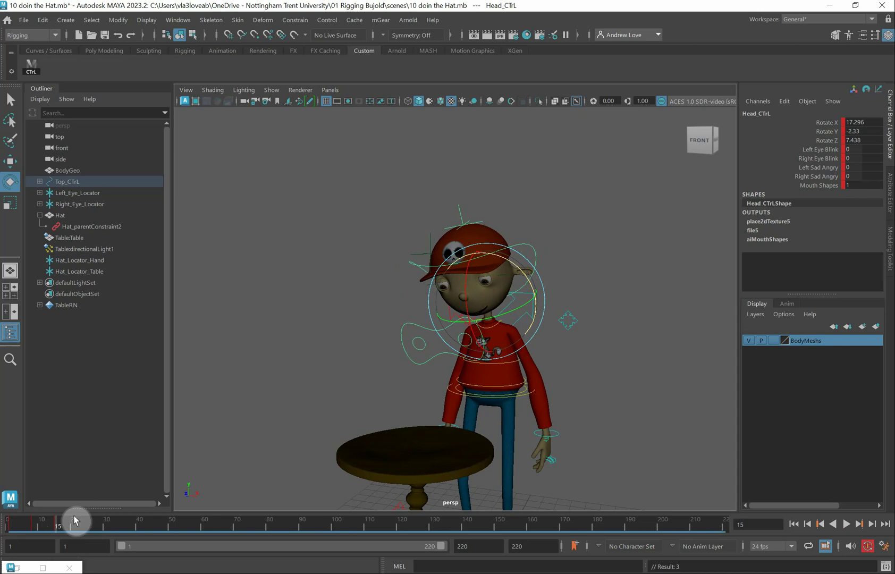
mouse_move(58, 523)
mouse_down()
mouse_move(16, 527)
mouse_move(55, 532)
mouse_up()
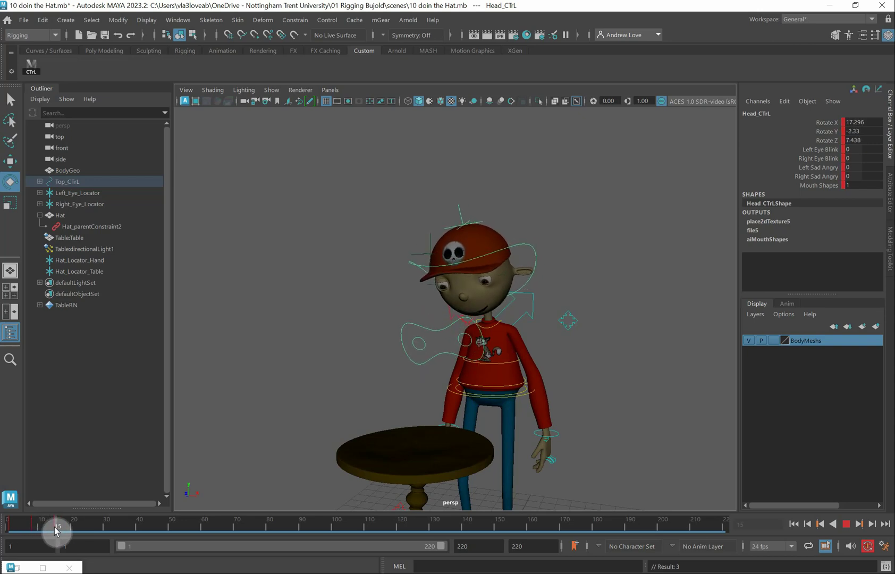
Step: At frame 15, move Eyes_CTrL to about -0.03, -1.607 and -0.46 in Translate X, Y and Z, and scrub frames 1 to 15
click(432, 360)
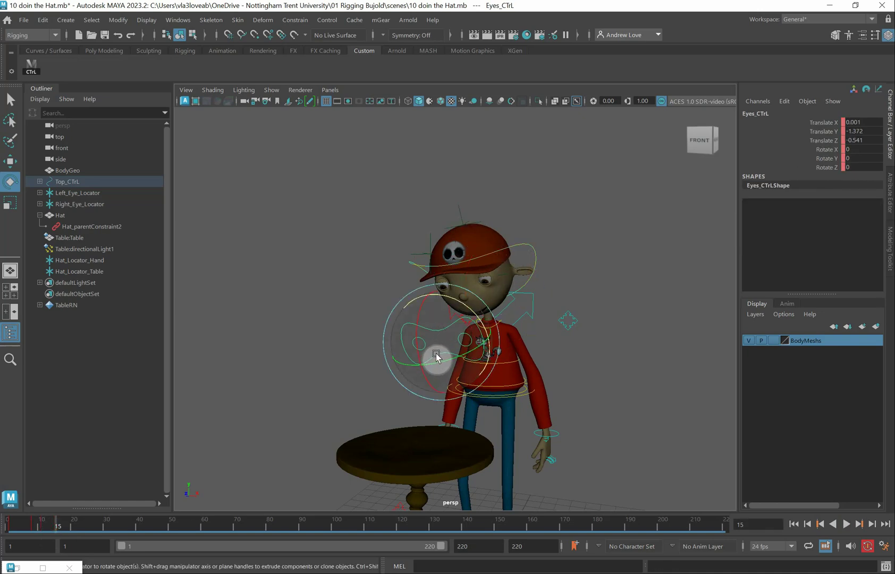
key(w)
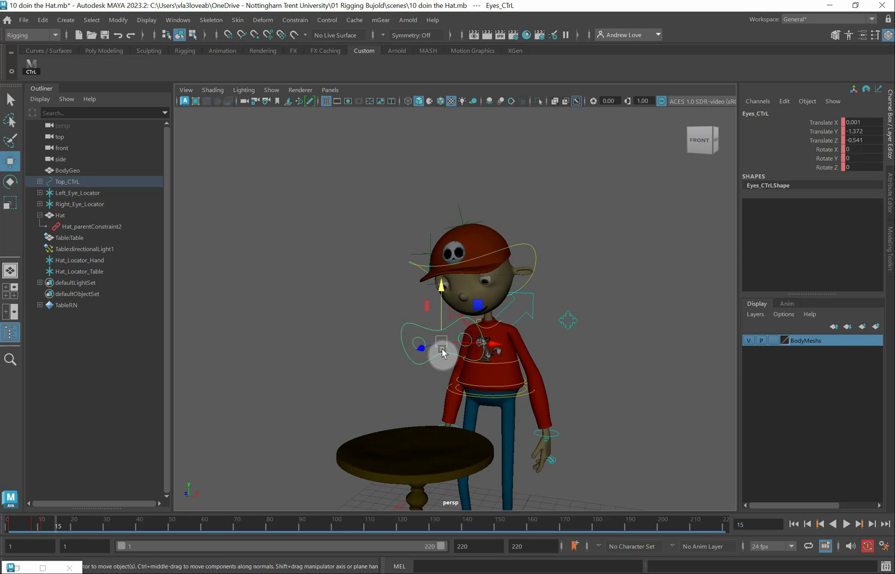
drag(445, 317, 440, 323)
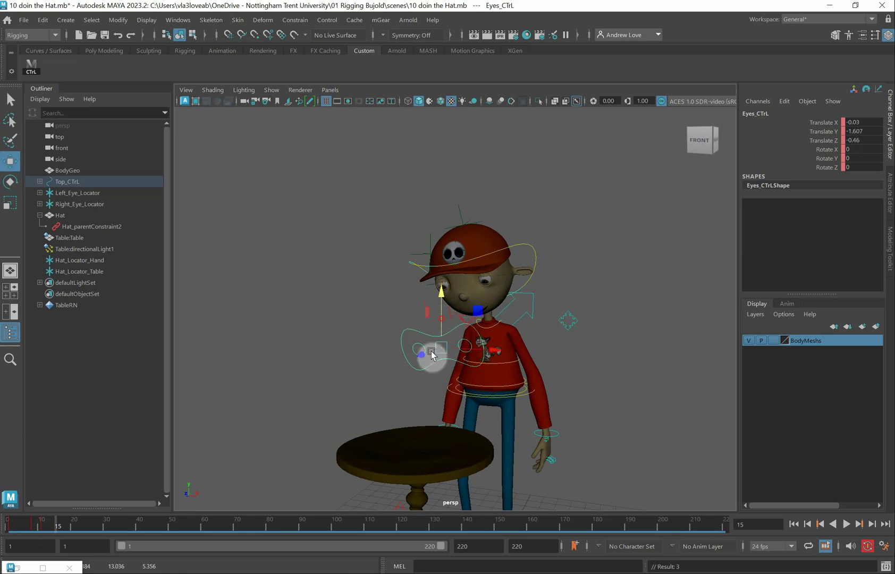
drag(62, 532, 1, 523)
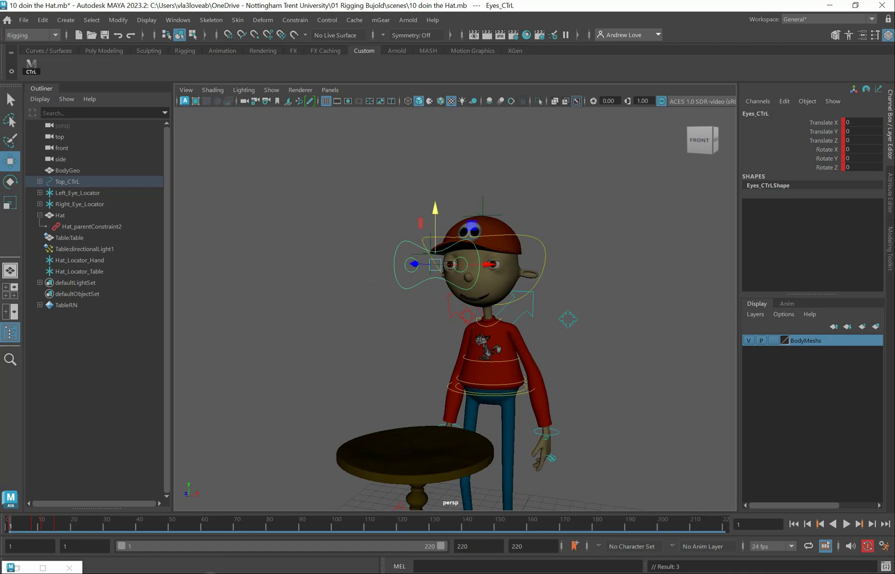
drag(10, 528, 57, 534)
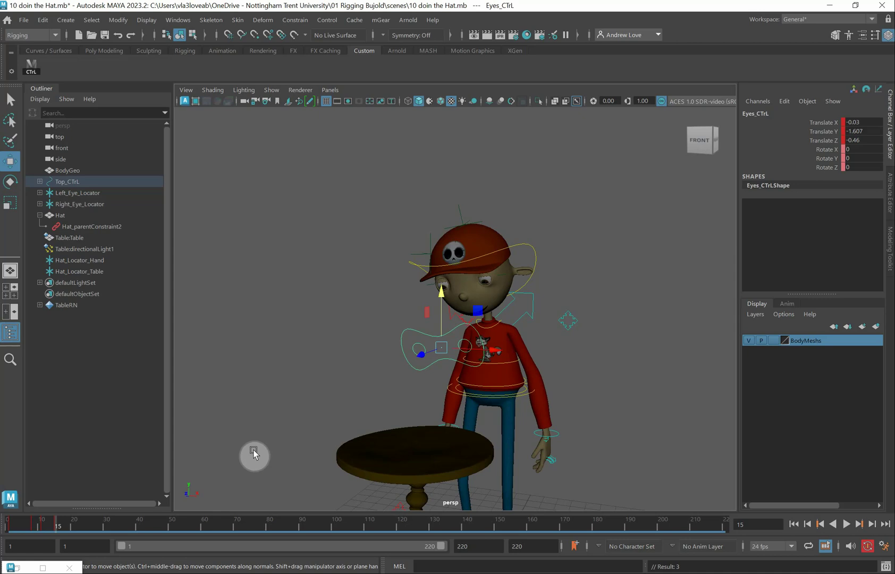
Step: At frame 20, shift Waist_CTrL back to about -0.13 in Translate Z and tilt it to about -7.31 in Rotate X
drag(60, 528, 74, 528)
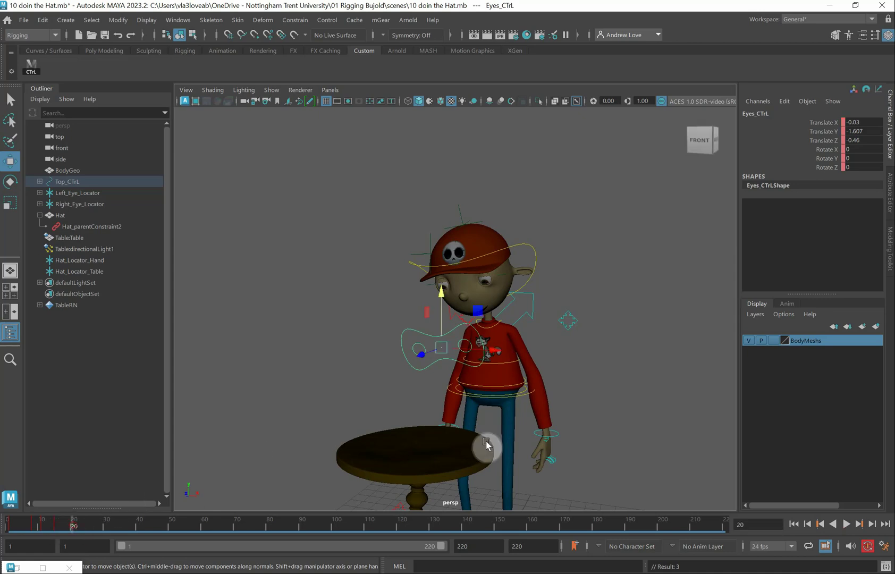
click(526, 395)
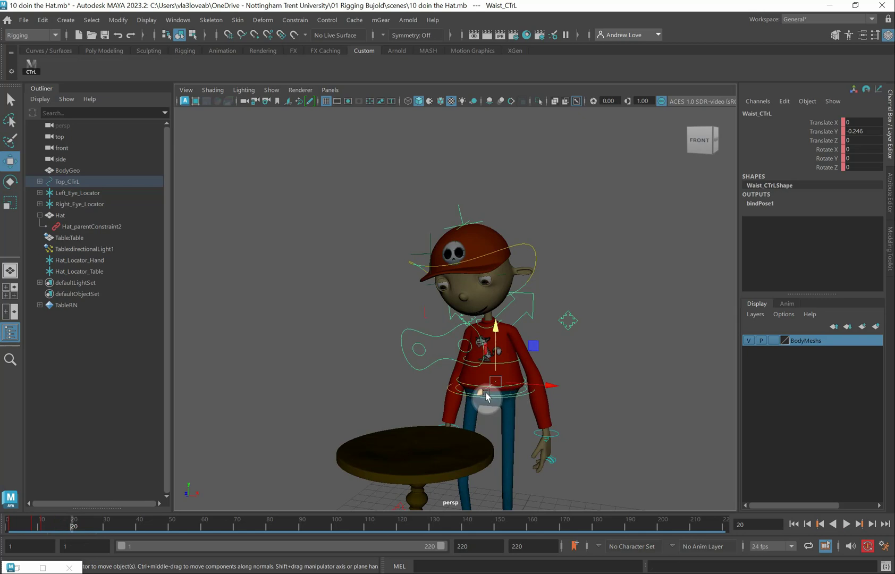
drag(483, 395, 481, 372)
key(e)
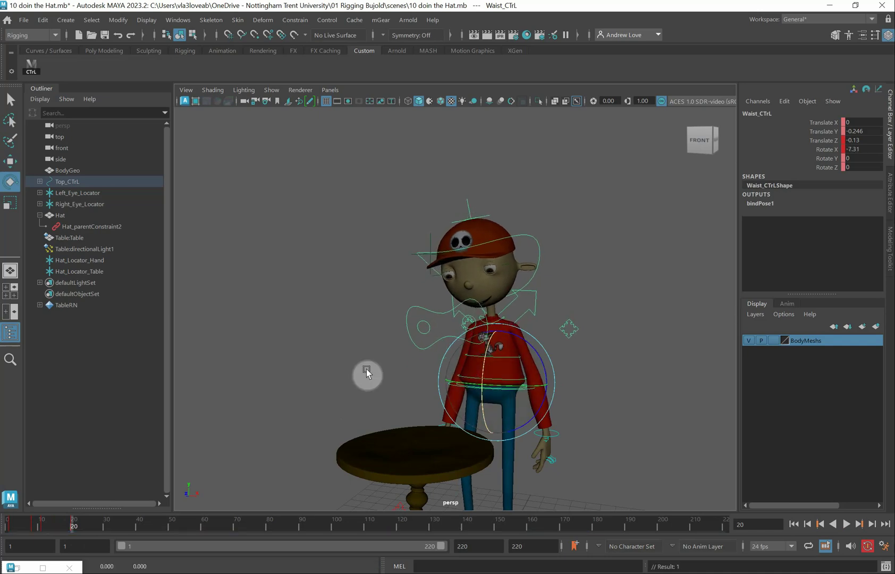
Step: Bend Spine02_CTrL forward at frame 20 to about 7.118 in Rotate X
click(367, 370)
click(474, 360)
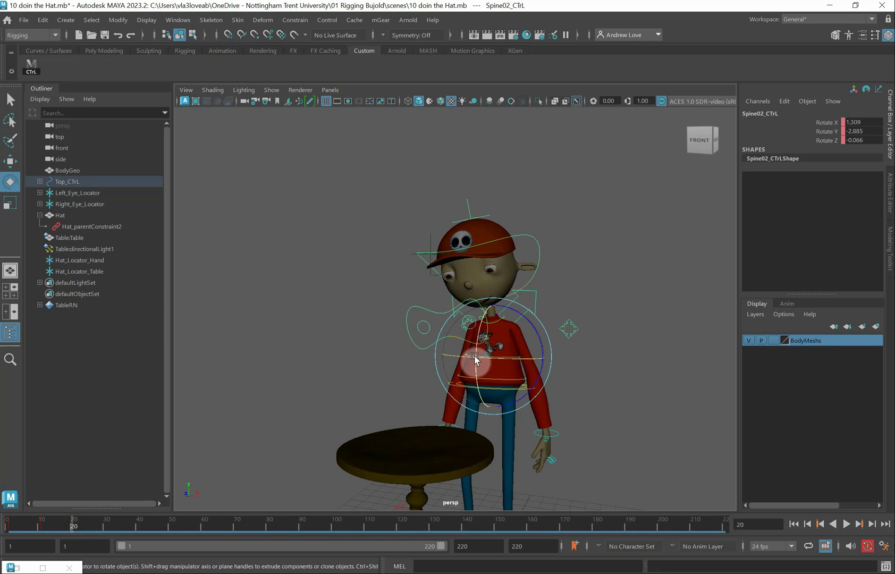
drag(475, 359, 478, 354)
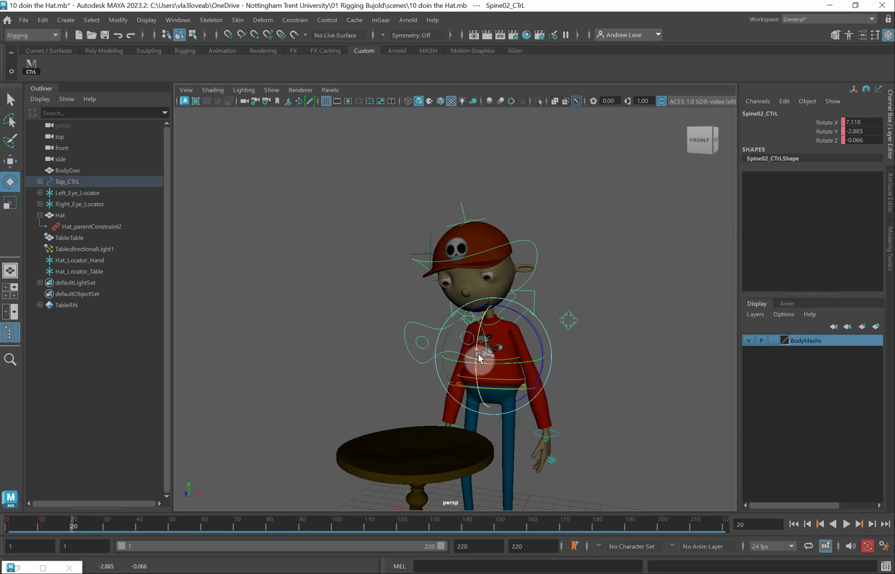
Step: At frame 20, move Left_Wrist_CTrL to about -4.465 in Translate X and rotate it to about 22.071 in Rotate X
click(556, 433)
key(w)
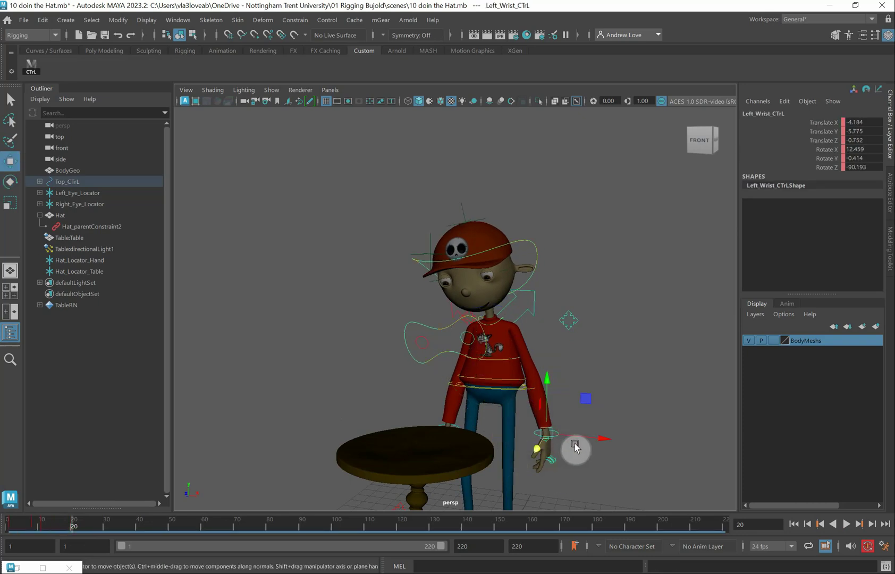
drag(593, 440, 557, 448)
key(e)
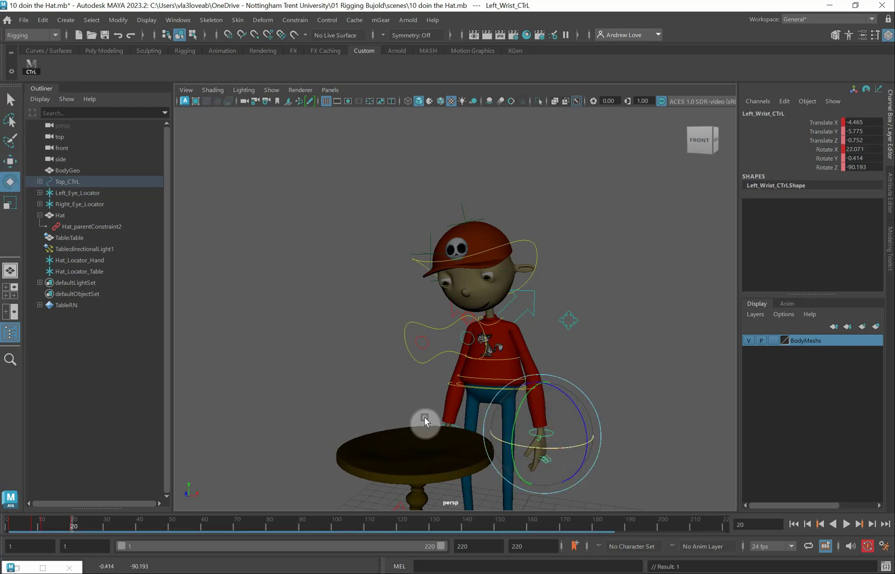
Step: Raise Right_Wrist_CTrL at frame 20 to chest height, at about 2.854 in Translate X and -0.137 in Translate Y
click(457, 425)
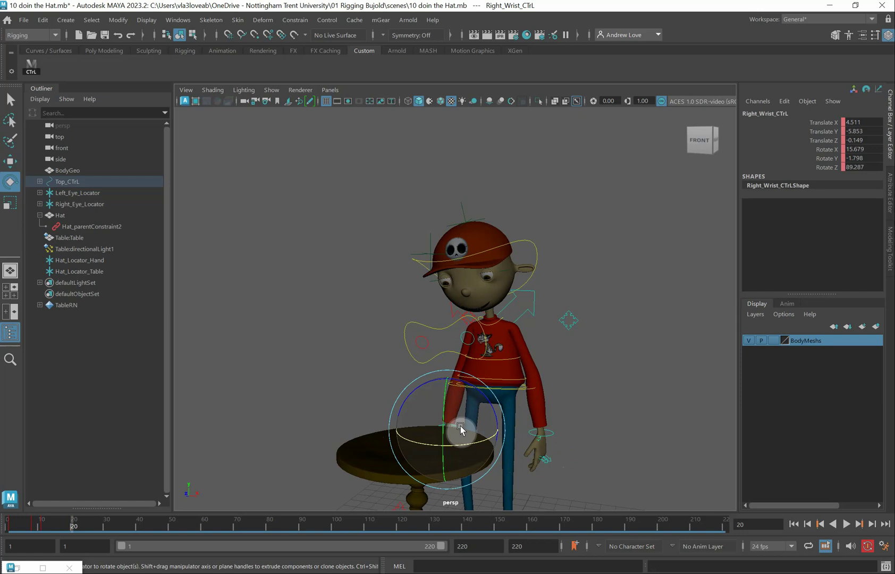
key(w)
drag(445, 420, 469, 330)
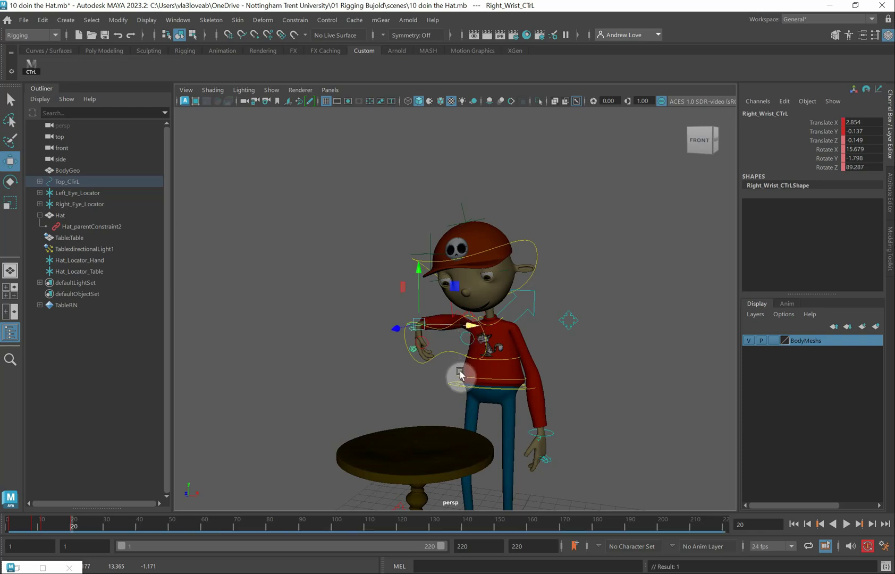
Step: Set the Rotate tool's axis orientation to Gimbal for rotating Right_Wrist_CTrL
alt+drag(352, 408, 400, 412)
key(e)
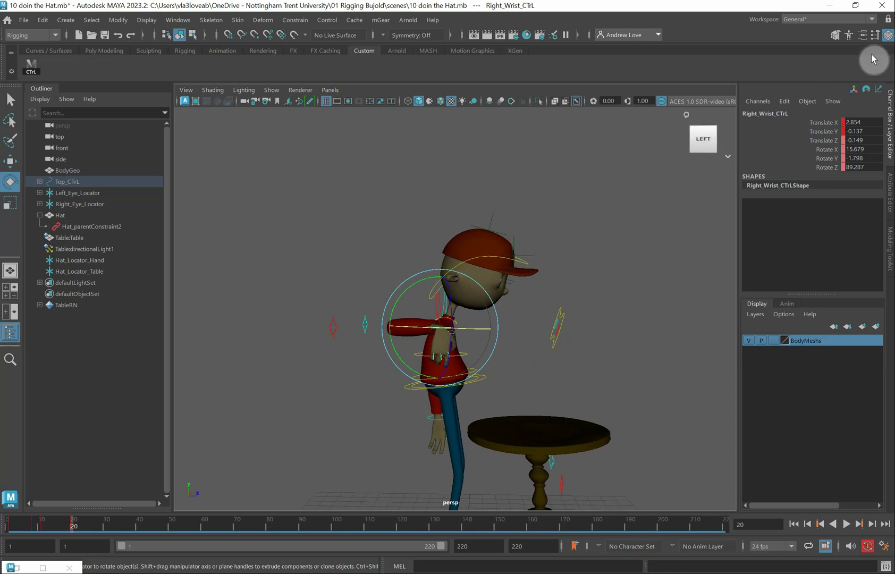
click(876, 36)
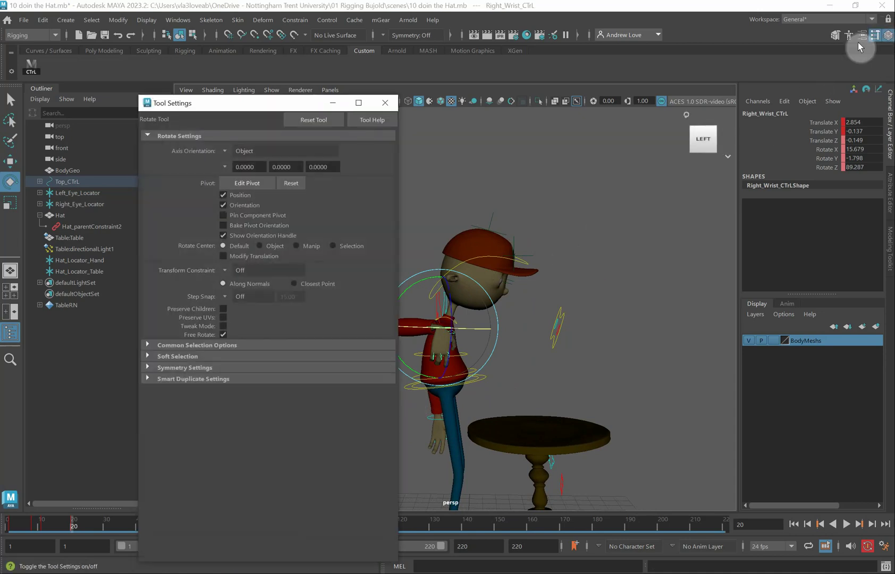
click(225, 152)
click(249, 191)
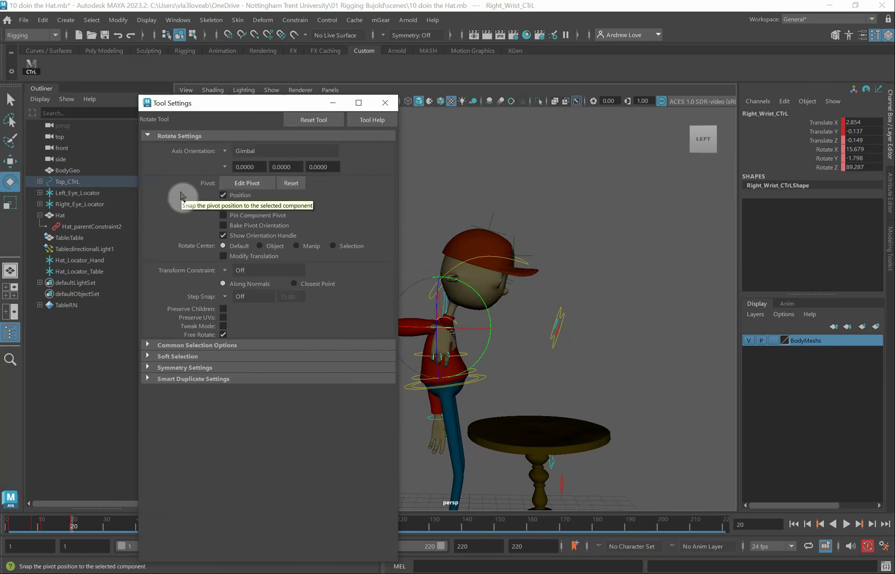
Step: Turn Right_Wrist_CTrL's palm at frame 20 to about 87.773 in Rotate Y with the Gimbal-oriented Rotate tool
key(w)
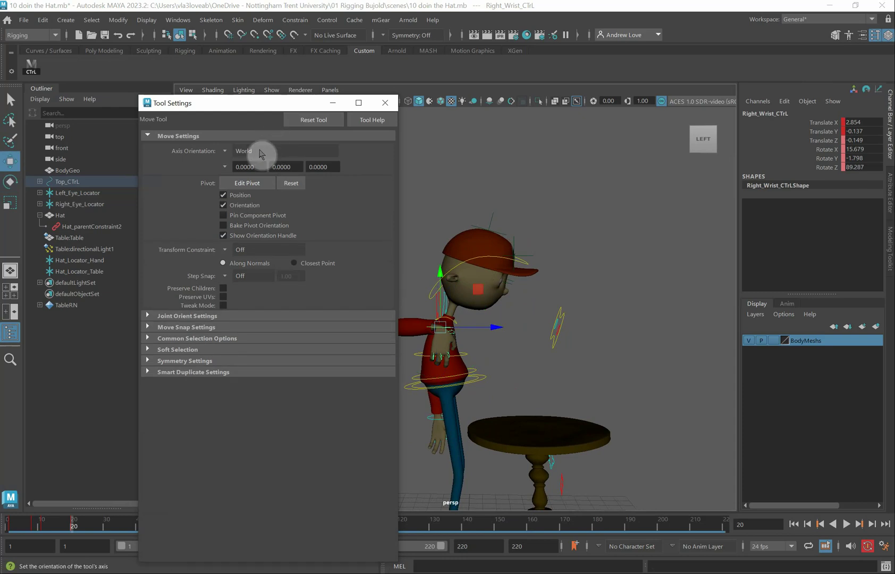
key(e)
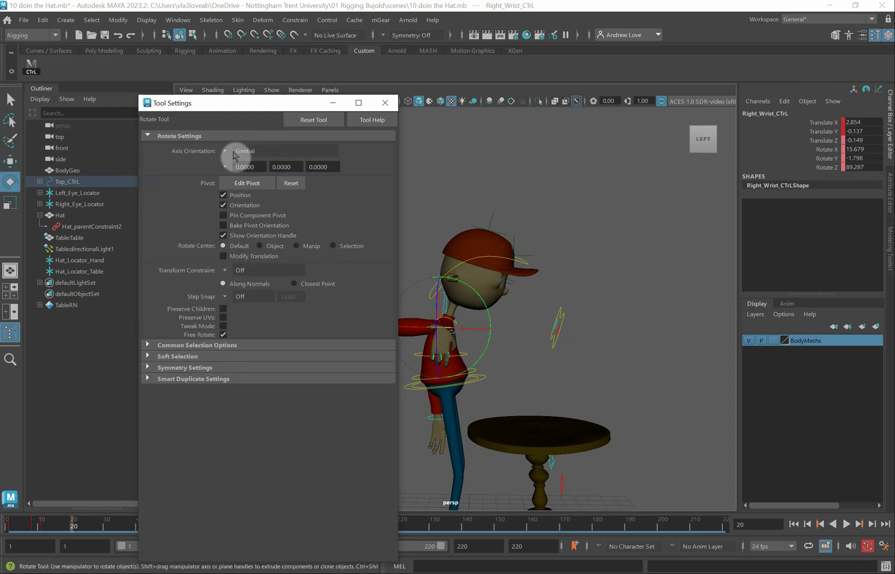
click(335, 103)
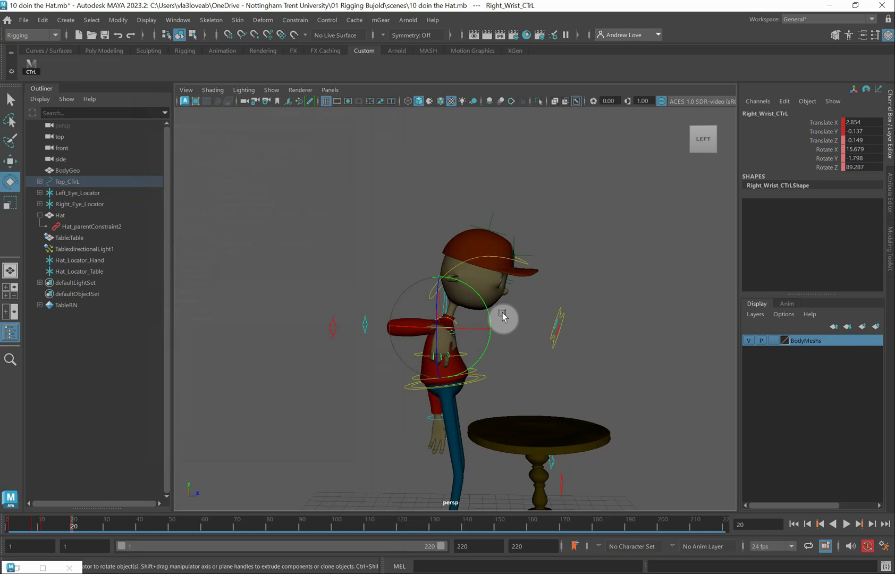
drag(490, 319, 415, 205)
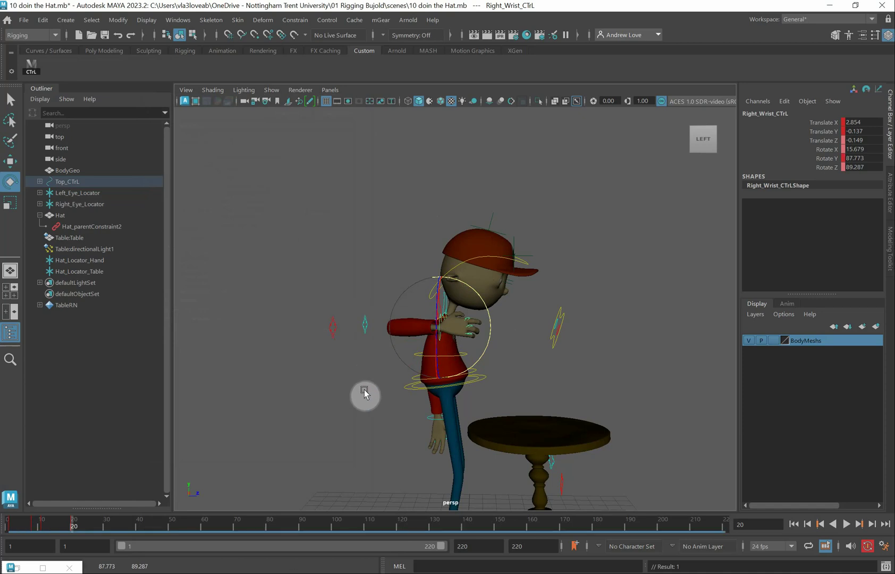
Step: Lower the elbow targets at frame 20: Right_Elbow_TgT to about 1.253, -2.388, -0.043 and Left_Elbow_TgT to about -2.277, -1.85, 0.073
alt+drag(375, 413, 362, 369)
click(345, 367)
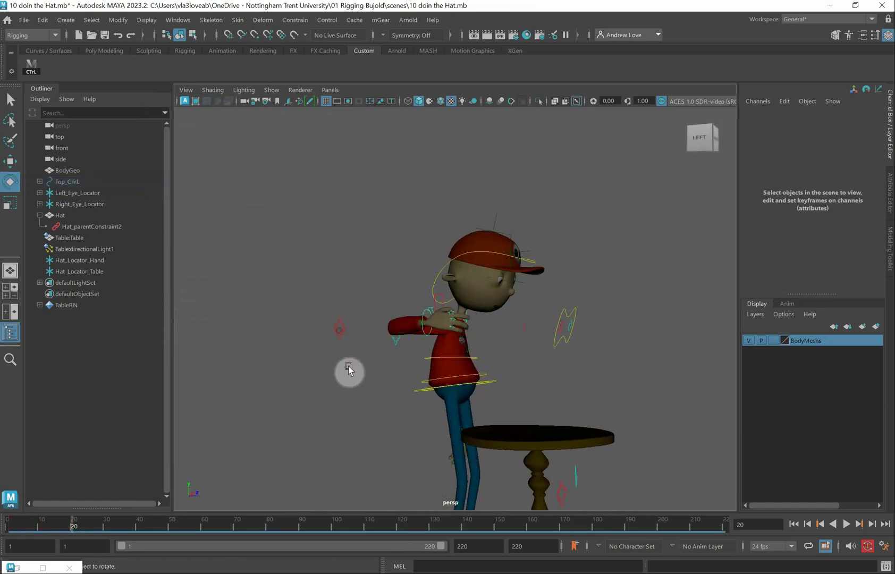
click(339, 332)
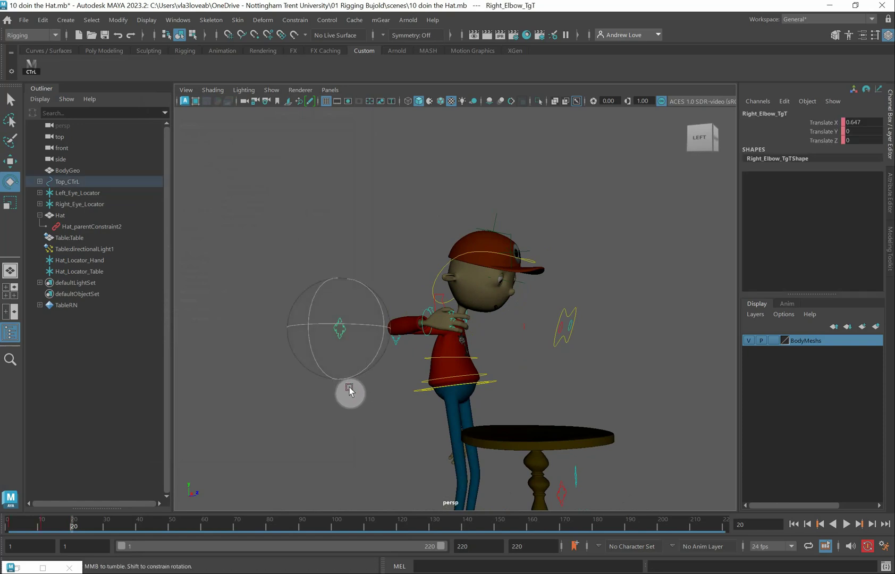
alt+drag(349, 388, 452, 391)
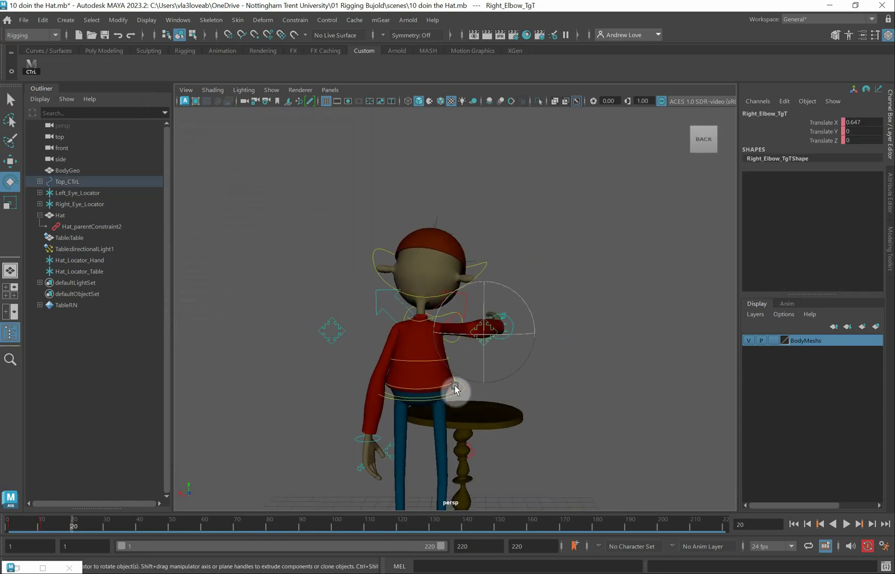
key(w)
drag(486, 336, 471, 393)
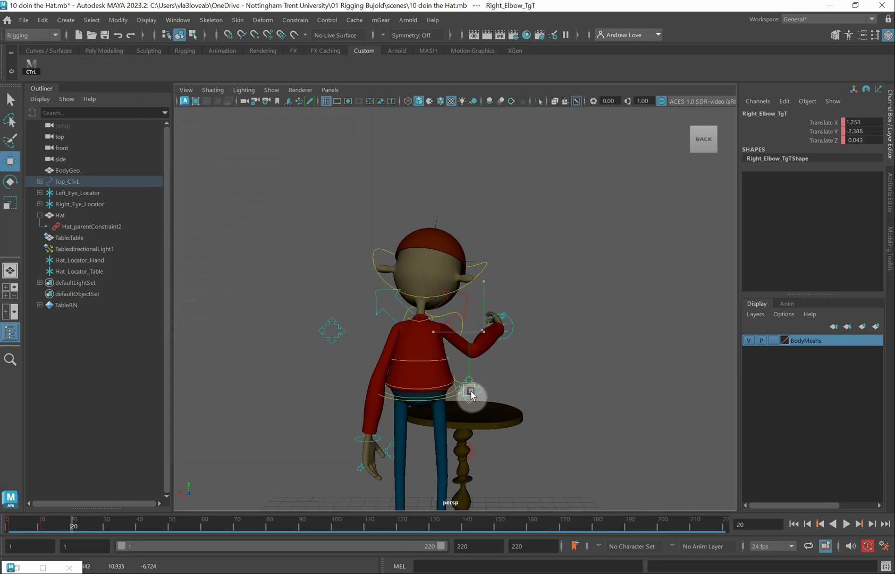
click(338, 341)
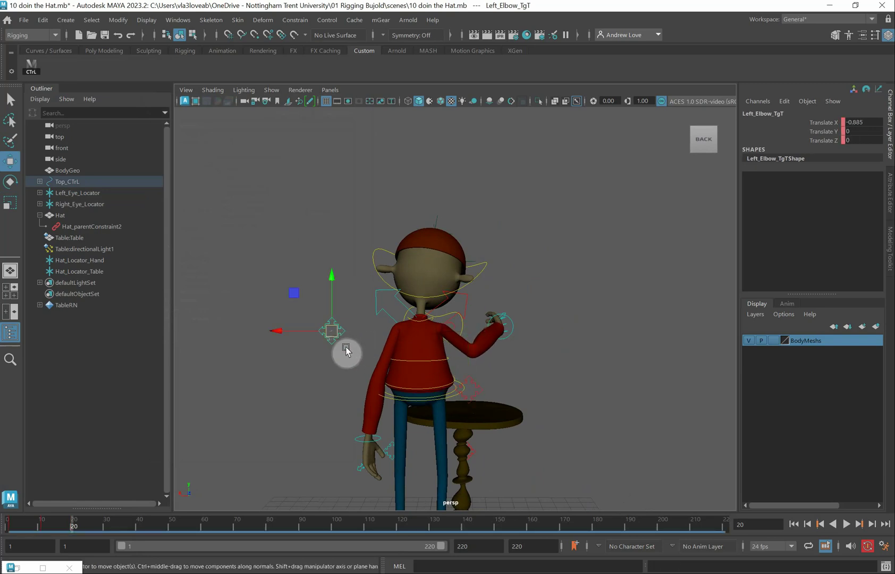
drag(340, 343, 371, 381)
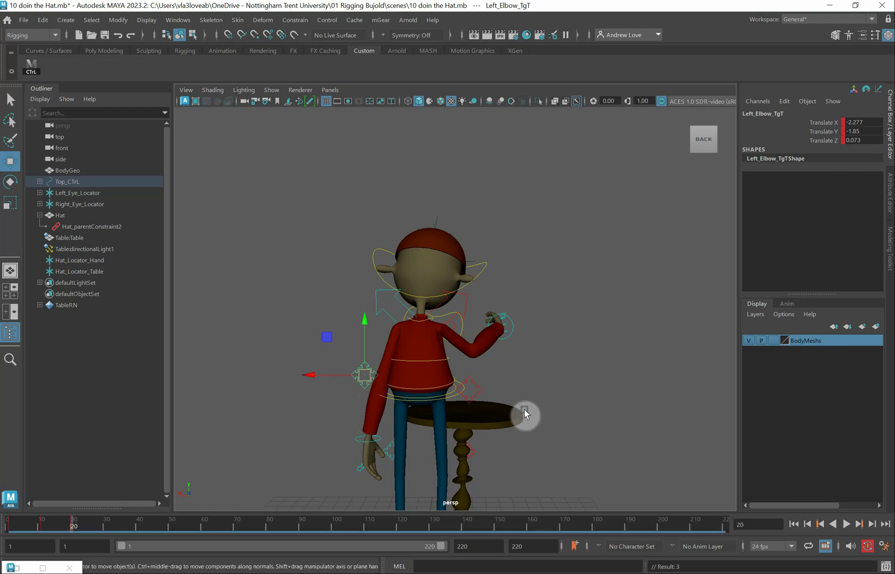
Step: Move Right_Wrist_CTrL forward to about 1.667 in Translate Z and retime its keys so the reach runs from frame 20 to 29
alt+drag(526, 414, 485, 402)
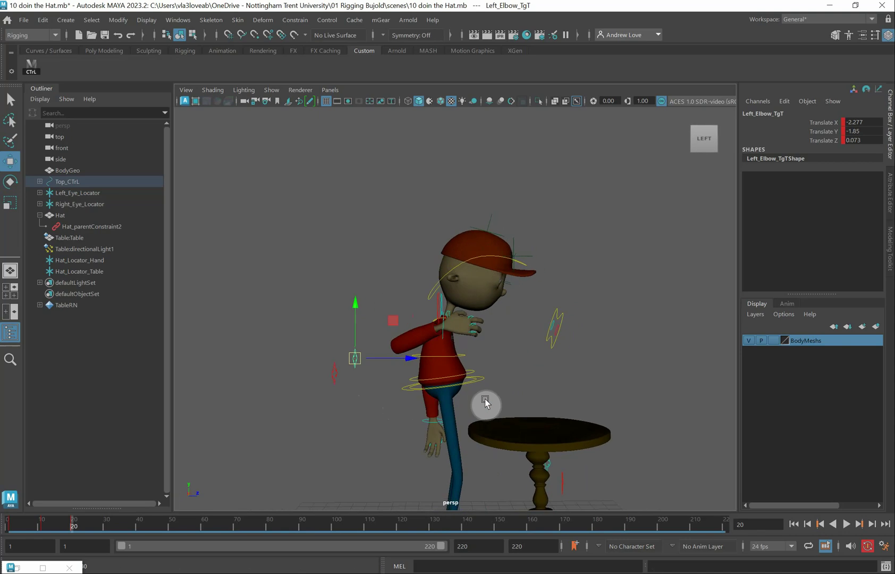
click(444, 340)
drag(486, 327, 523, 327)
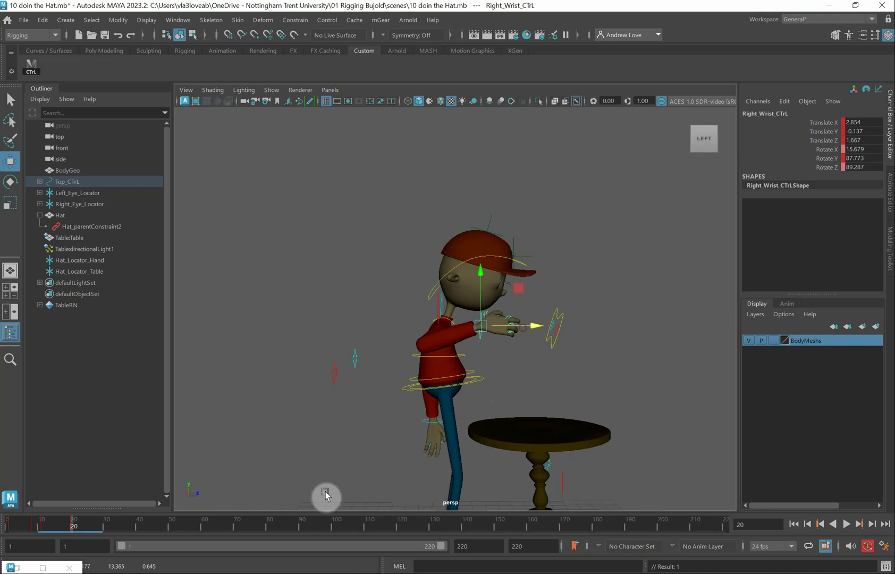
mouse_move(75, 528)
mouse_down()
mouse_move(25, 529)
mouse_move(75, 537)
mouse_move(20, 538)
mouse_move(89, 543)
mouse_move(40, 540)
mouse_move(74, 529)
mouse_move(42, 526)
mouse_move(83, 526)
mouse_up()
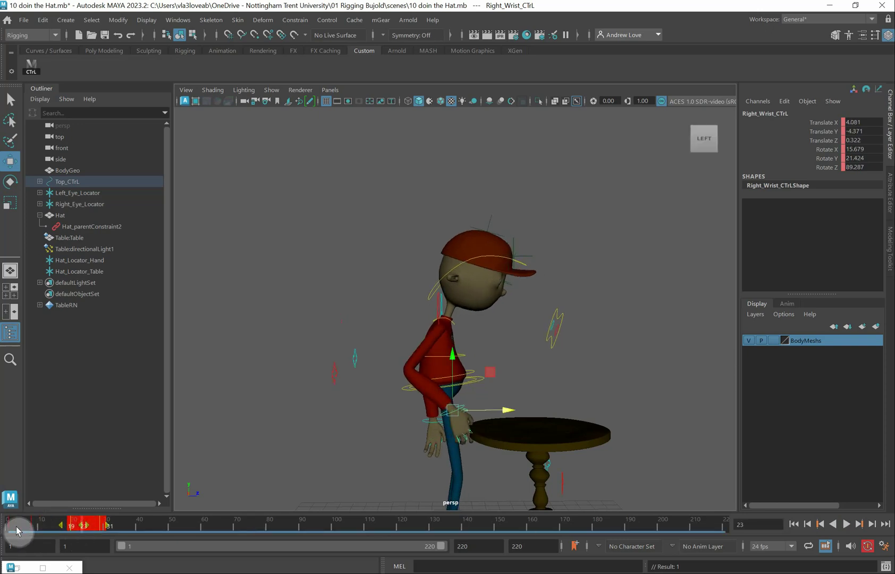
drag(16, 532, 102, 536)
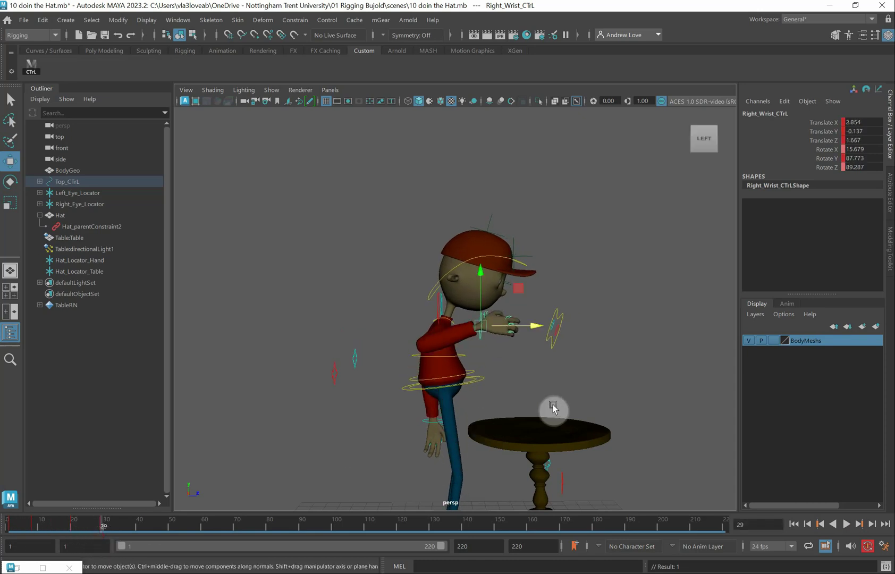
Step: Tilt Neck_CTrL at frame 29 to about 3.518 in Rotate X and 7 in Rotate Z
alt+drag(553, 410, 493, 349)
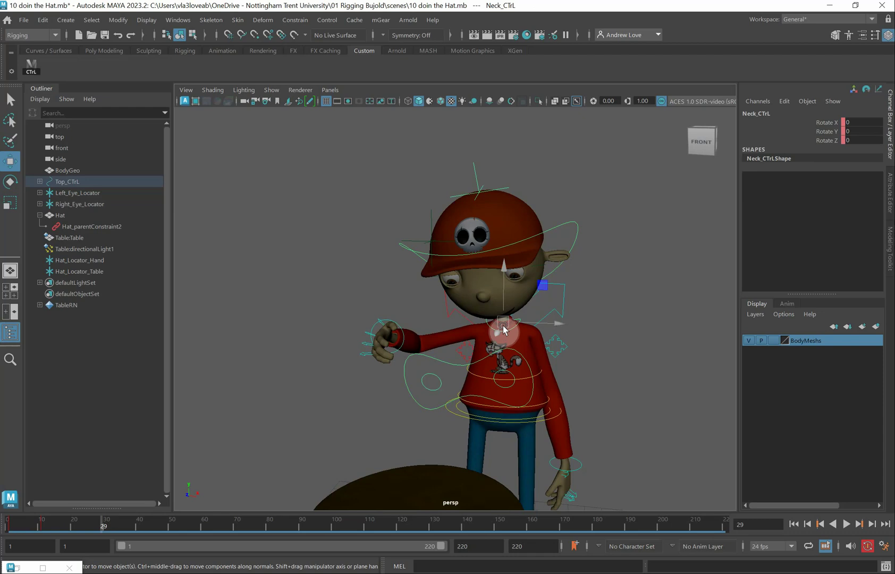
key(e)
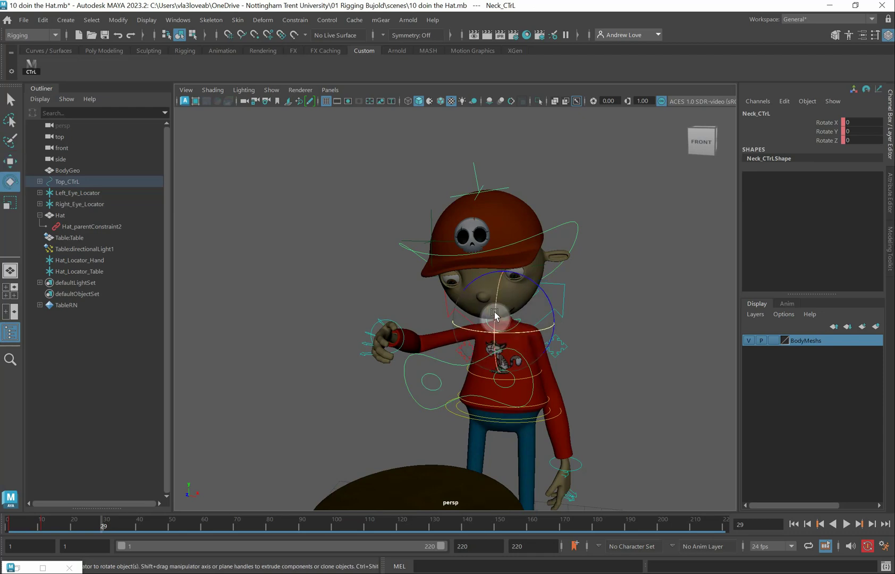
drag(494, 313, 544, 299)
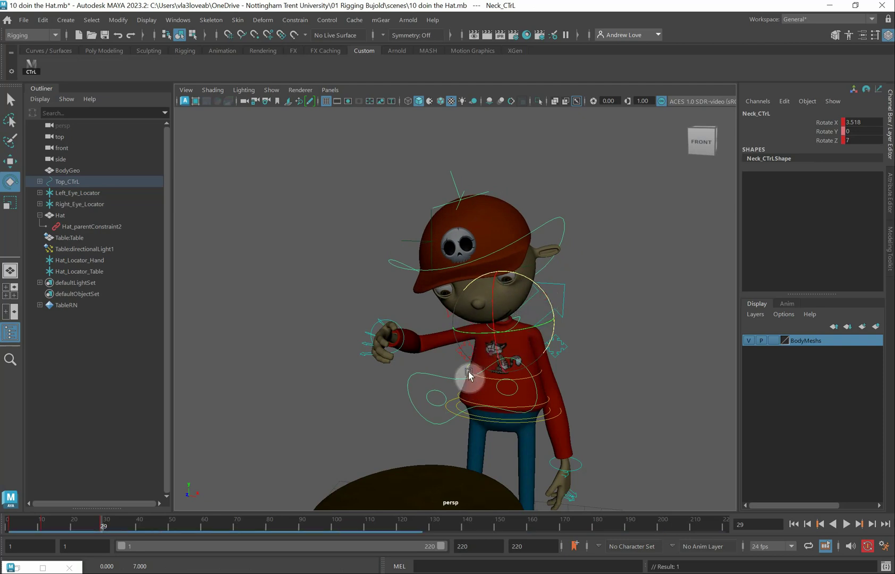
Step: Bend Spine02_CTrL at frame 29 to about 9.431 in Rotate X, and scrub from frame 1 to review the reach
click(497, 372)
drag(496, 365, 496, 364)
click(314, 393)
alt+drag(314, 393, 267, 412)
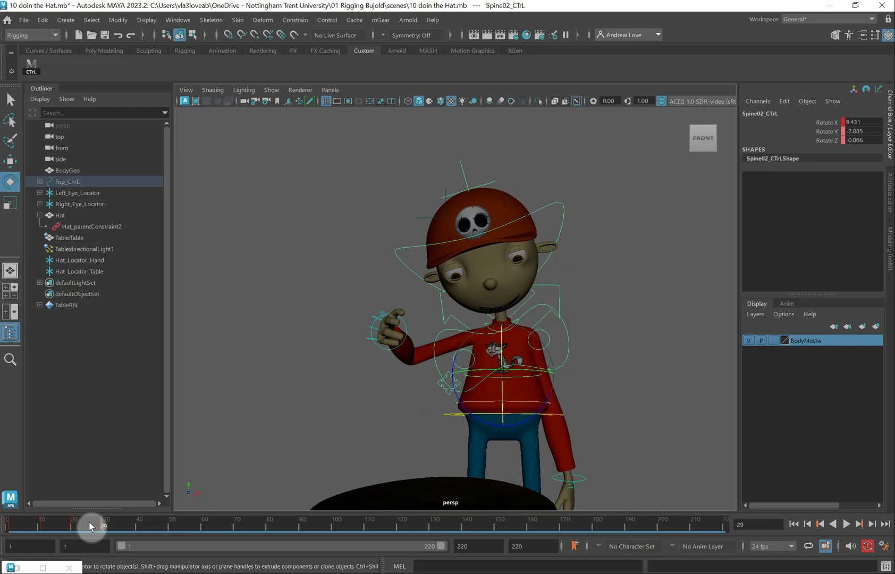
drag(89, 522, 10, 531)
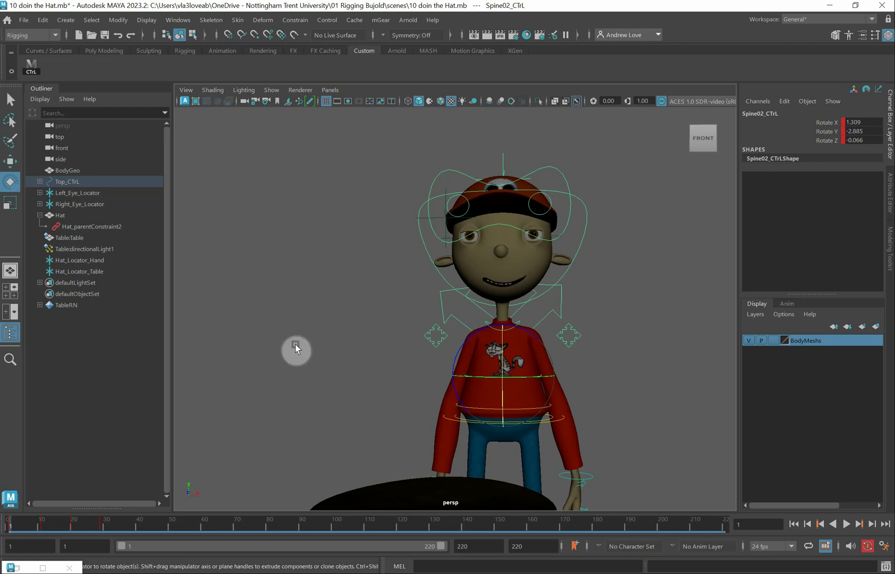
drag(9, 526, 102, 536)
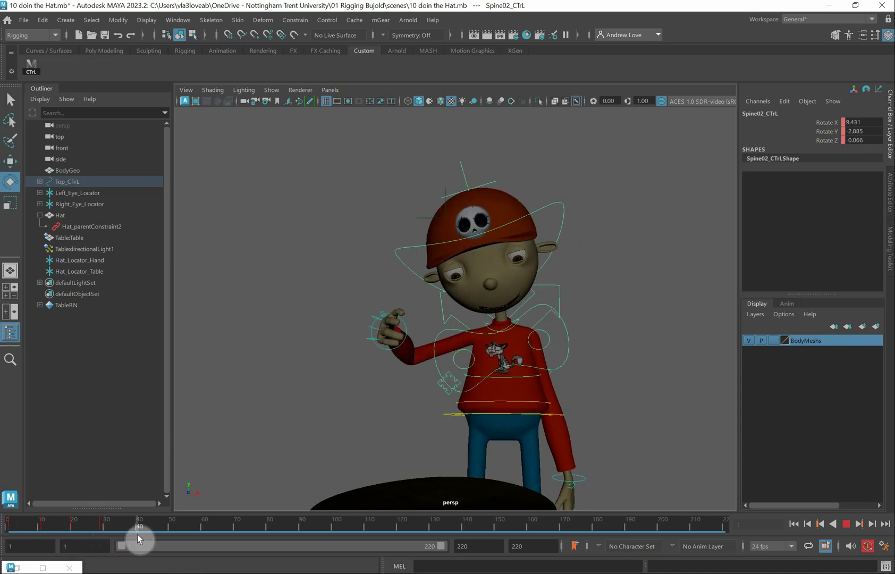
Step: At frame 40, lean Spine02_CTrL sideways to about 11.223 in Rotate Z and key the pose
drag(137, 534, 137, 532)
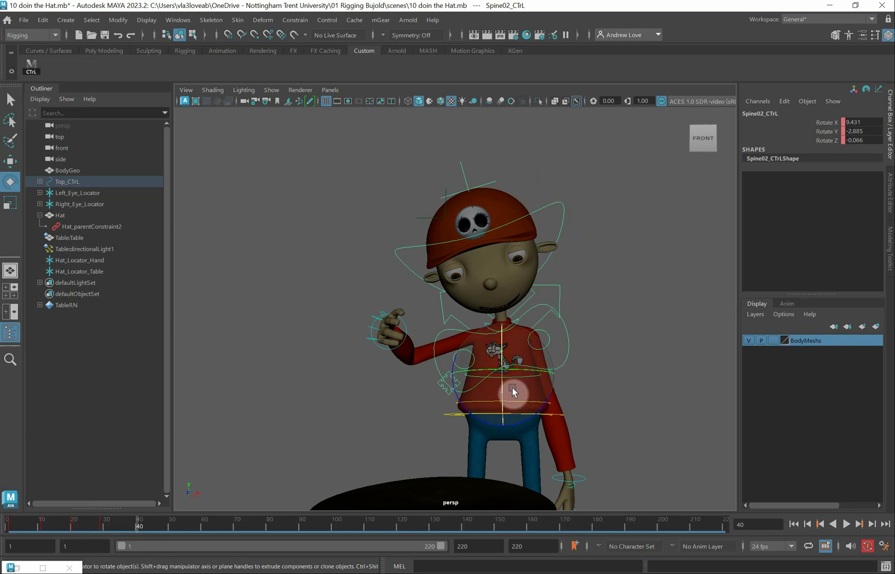
click(416, 410)
click(519, 373)
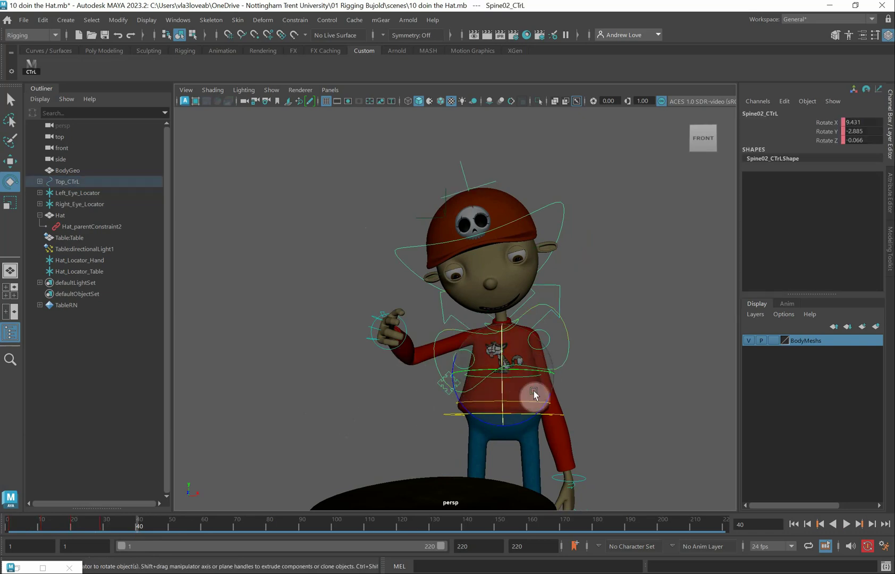
drag(534, 391, 484, 418)
key(s)
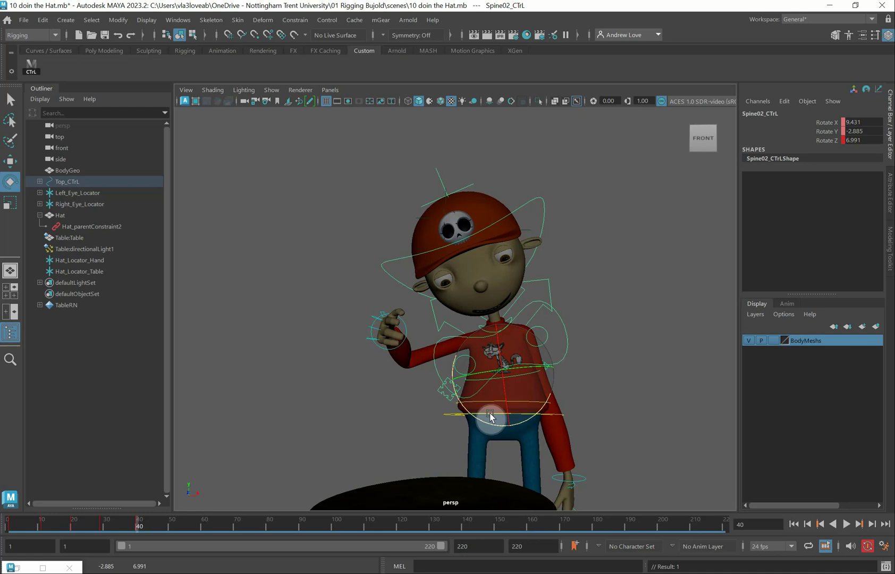
drag(477, 417, 481, 420)
key(s)
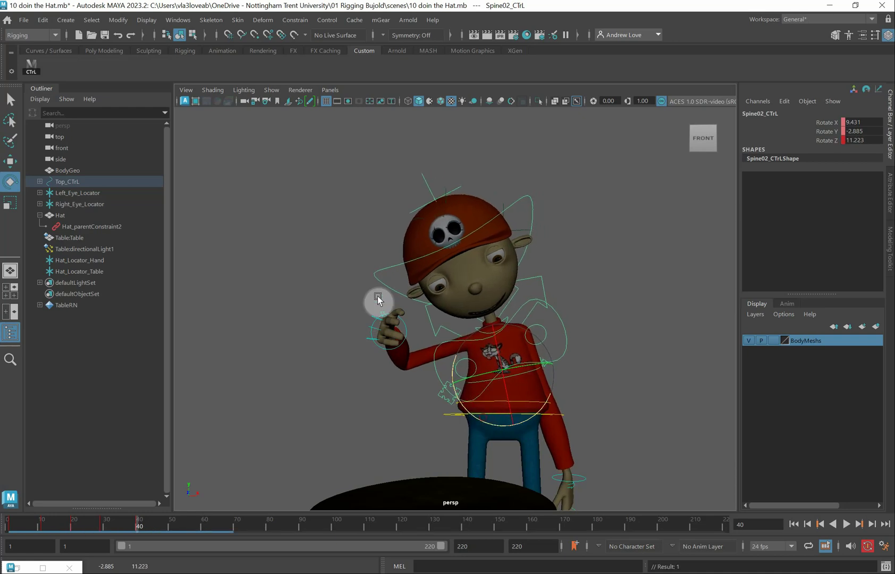
Step: At frame 40, tilt Neck_CTrL to about 10.906 and Head_CTrL to about 10.935 in Rotate Z
click(474, 330)
click(476, 328)
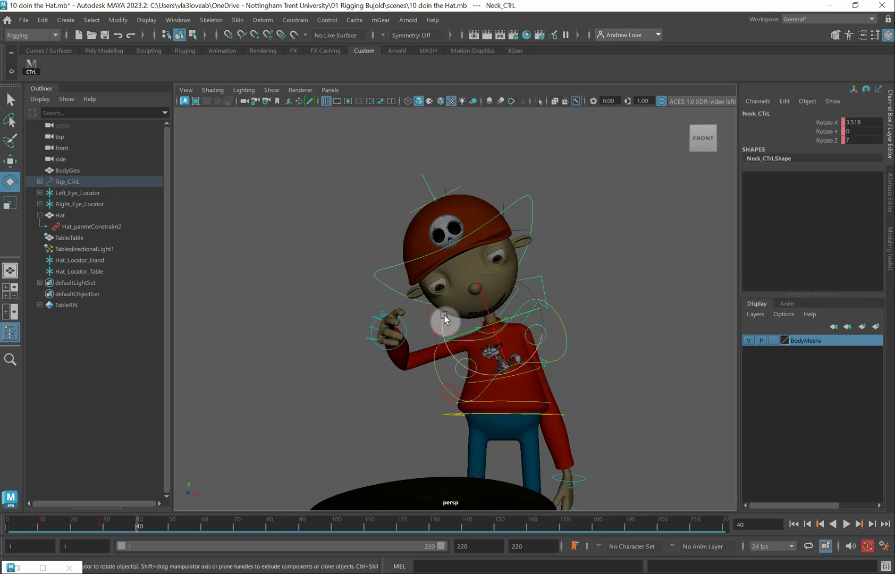
drag(444, 318, 374, 280)
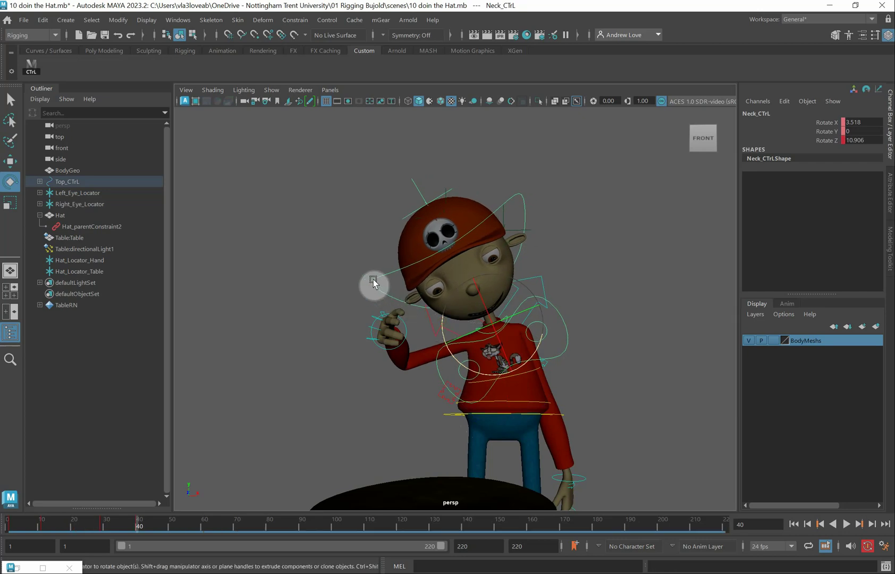
click(374, 280)
drag(434, 305, 388, 353)
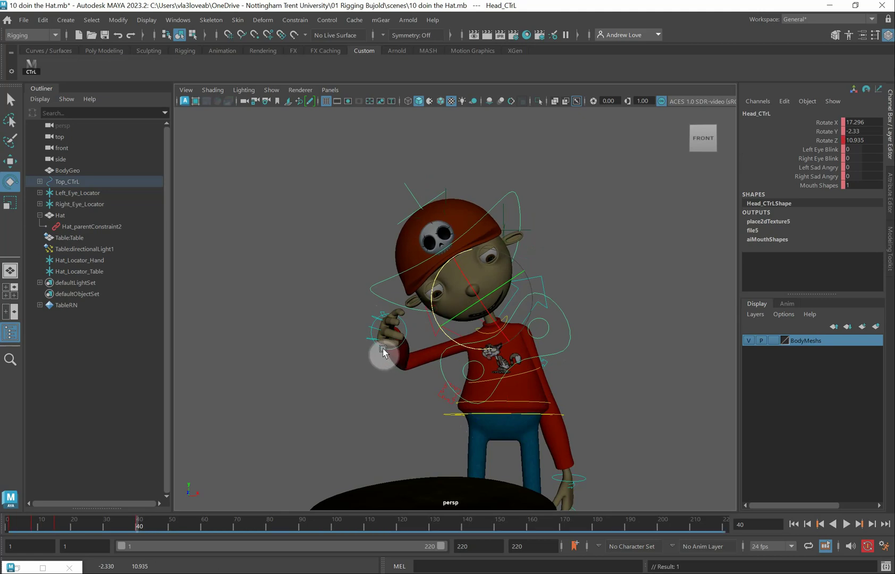
Step: Move Right_Wrist_CTrL forward at frame 40 to about 2.197 in Translate Z
click(384, 355)
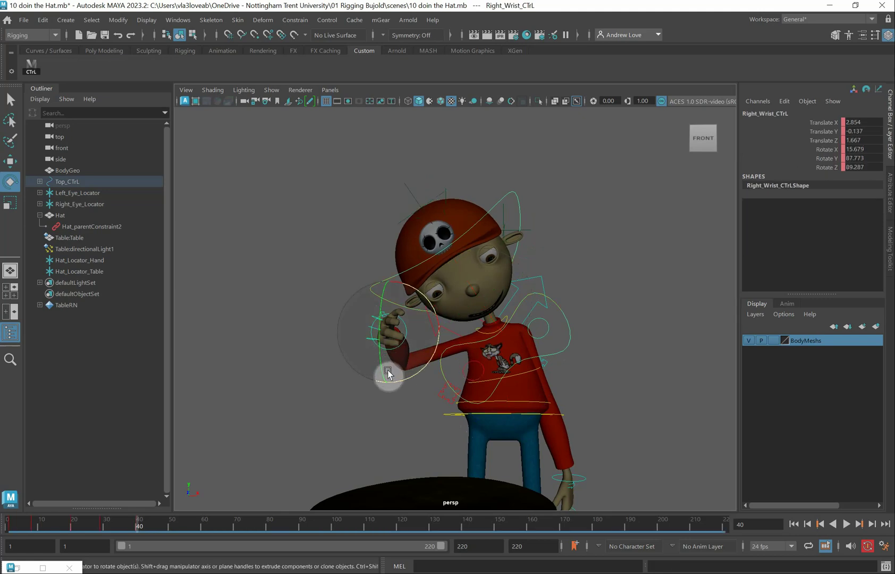
alt+drag(296, 386, 364, 379)
key(w)
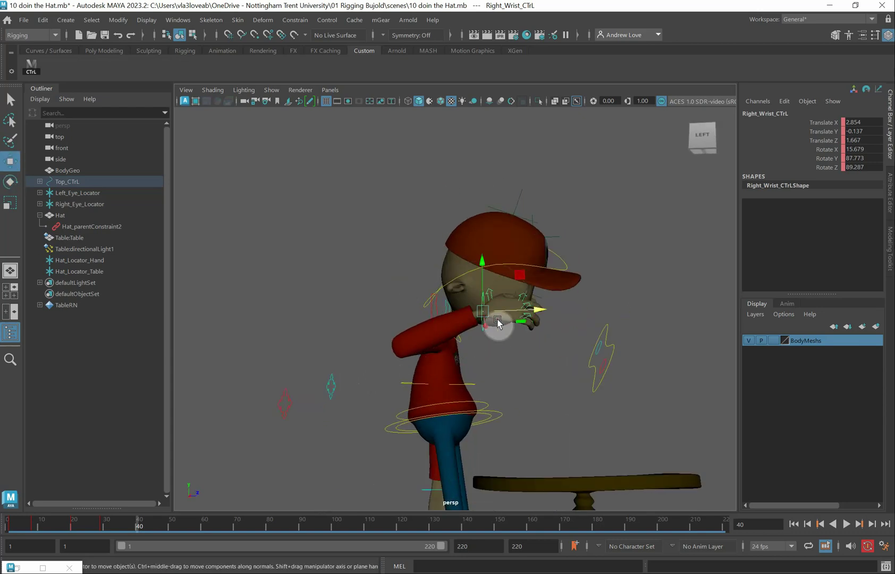
drag(536, 314, 550, 306)
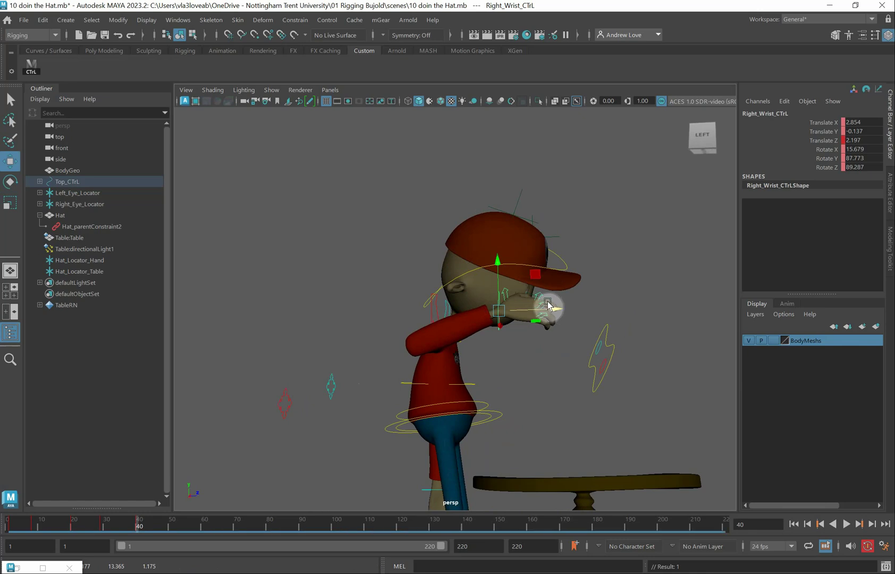
Step: Rotate Right_Wrist_CTrL at frame 40 to about 62.896 in Rotate Z and 106.239 in Rotate Y, angling the hand toward the hat brim
key(e)
drag(500, 304, 459, 282)
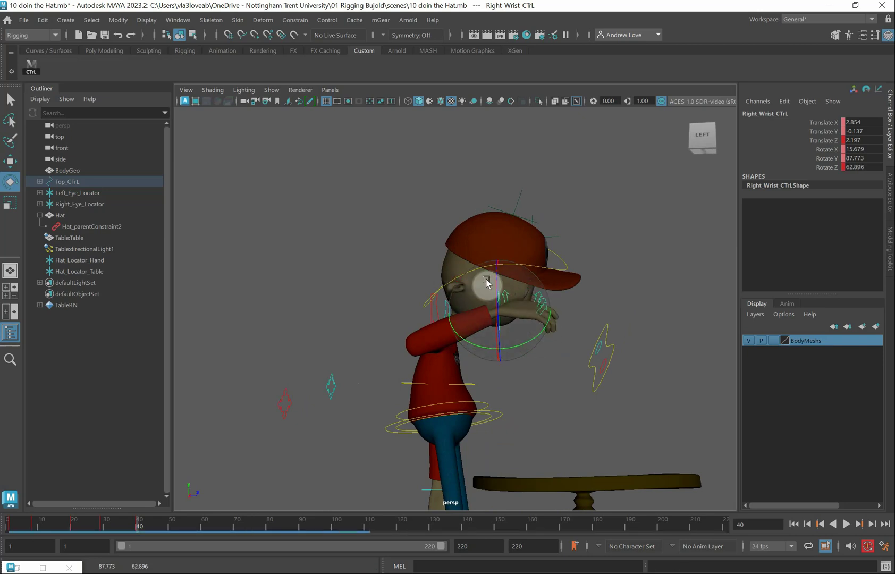
alt+drag(414, 352, 374, 337)
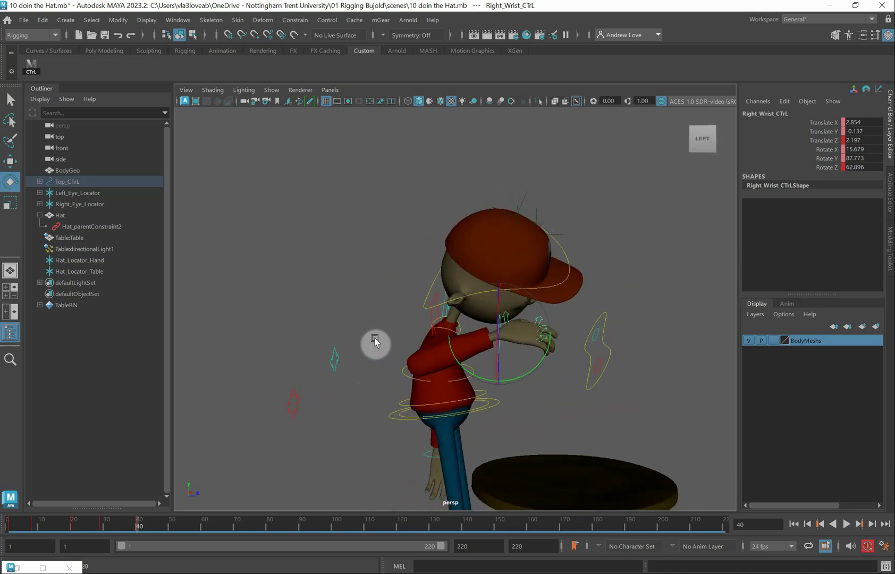
drag(518, 378, 529, 370)
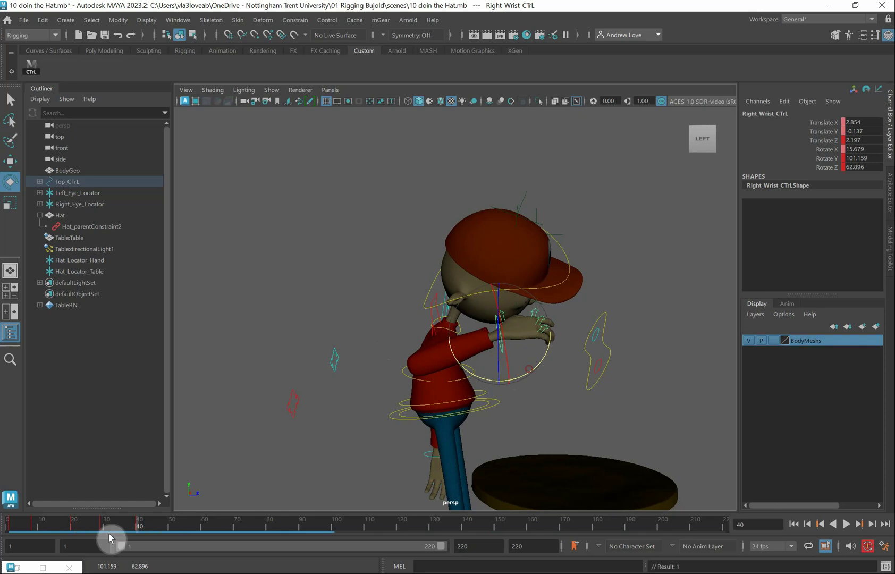
mouse_move(138, 529)
mouse_down()
mouse_move(70, 535)
mouse_move(157, 527)
mouse_move(138, 528)
mouse_up()
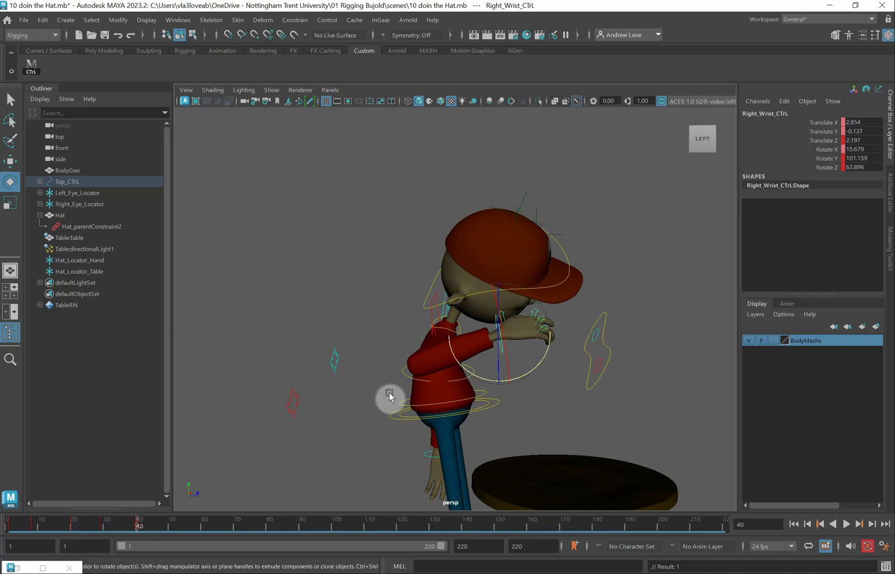
drag(521, 378, 525, 379)
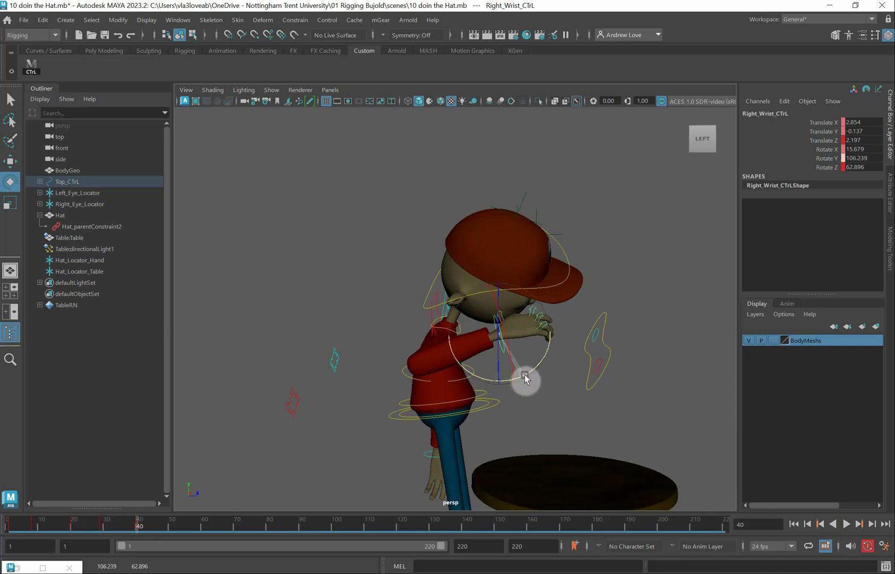
Step: Rotate Right_Wrist_CTrL at frame 40 to about 122.281 in Rotate Y and move it to about 3.042, 0.389, 2.499, near the hat brim
alt+drag(416, 385, 356, 353)
drag(477, 319, 488, 316)
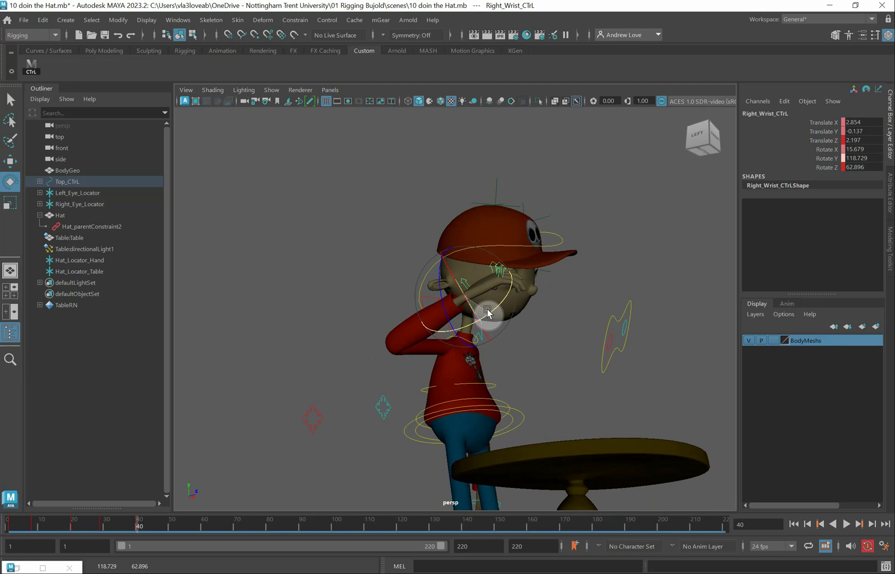
drag(488, 314, 515, 332)
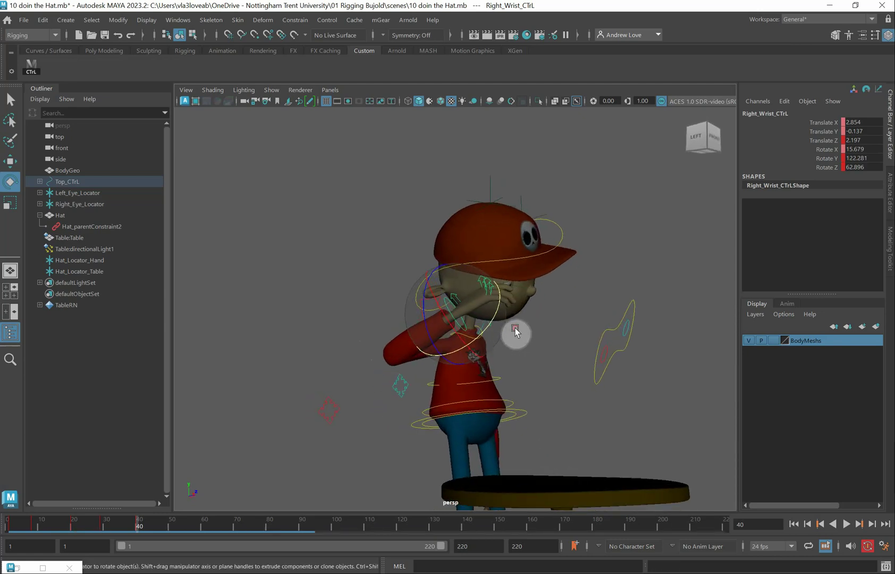
key(w)
drag(455, 282, 456, 264)
alt+drag(368, 372, 446, 318)
Step: Key Left Eye Blink and Right Eye Blink of Head_CTrL at 0 on frame 20
drag(132, 527, 74, 532)
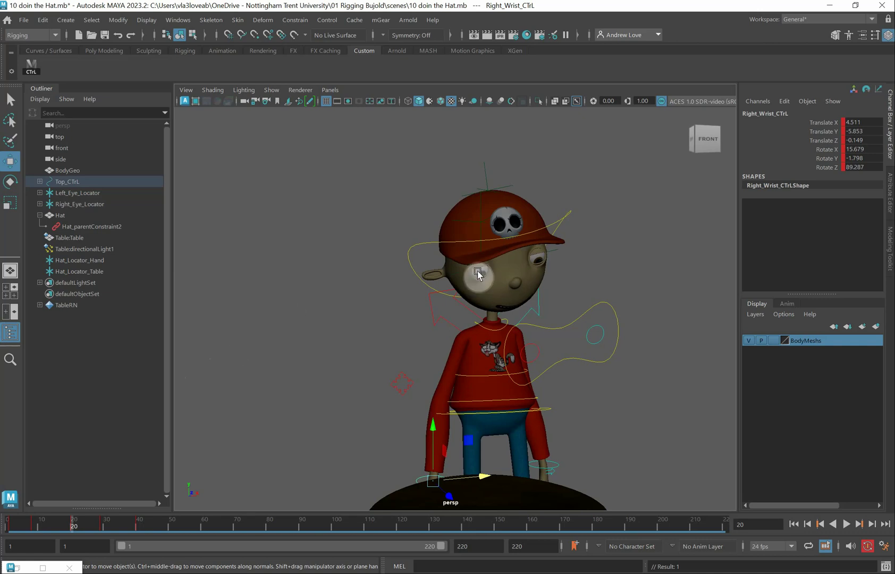
click(410, 255)
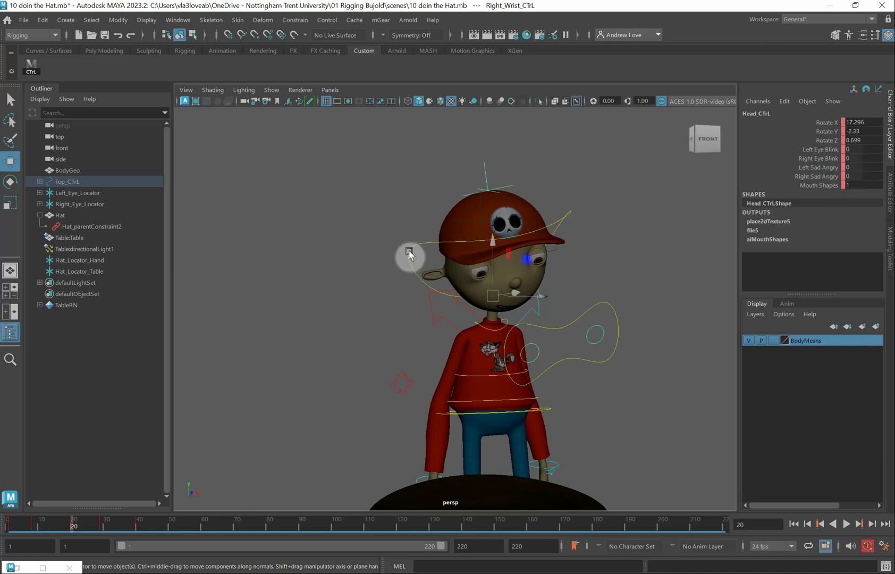
drag(832, 151, 832, 160)
right_click(830, 159)
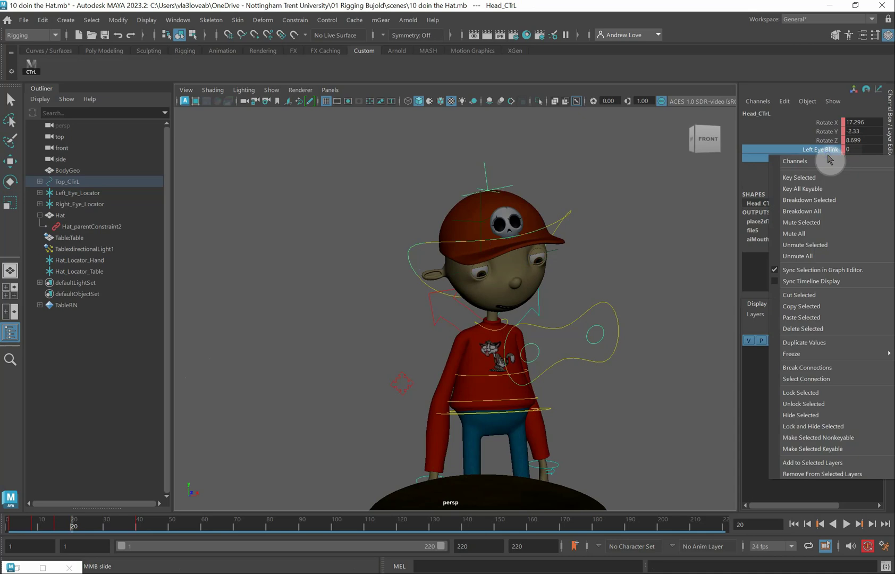
click(831, 176)
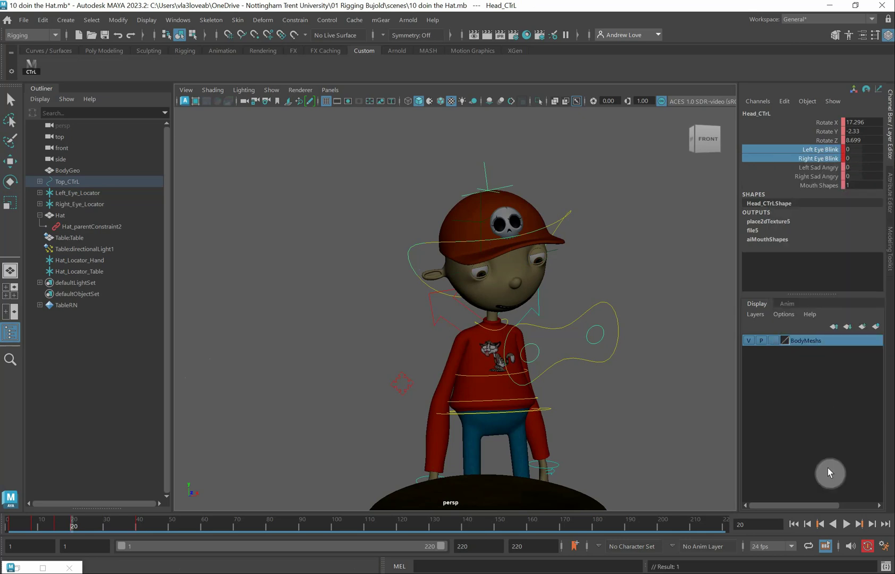
Step: Set both eye blink channels of Head_CTrL to -10 at frame 22 and back to 0 at frame 24
click(872, 524)
click(872, 524)
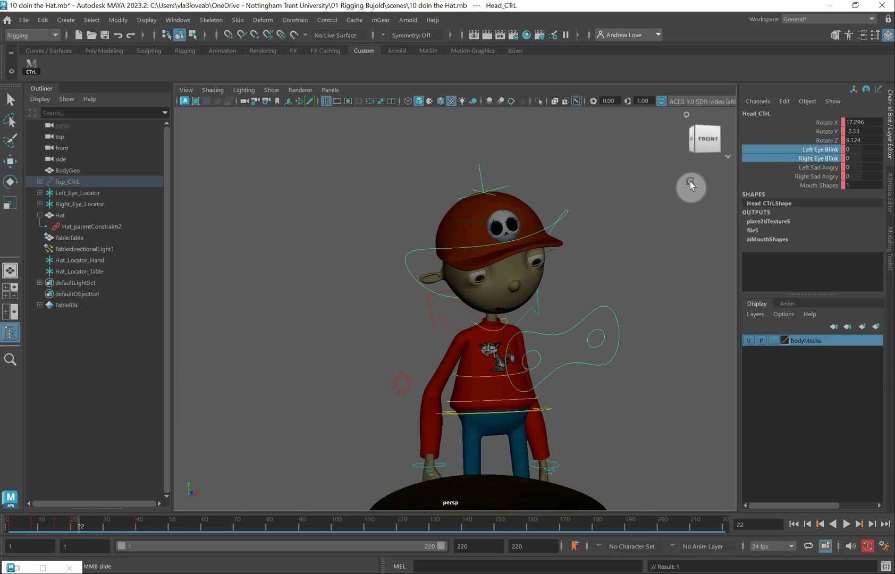
middle_drag(656, 210, 590, 206)
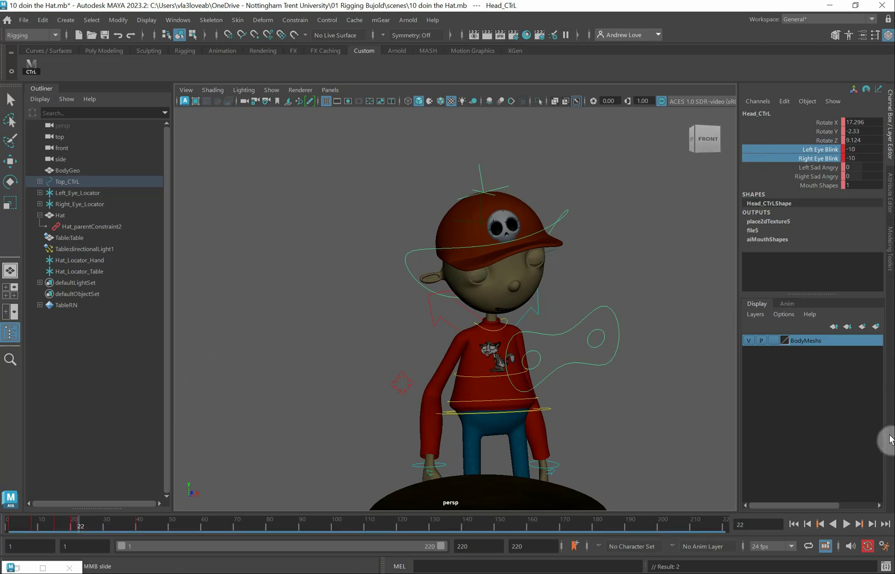
click(873, 524)
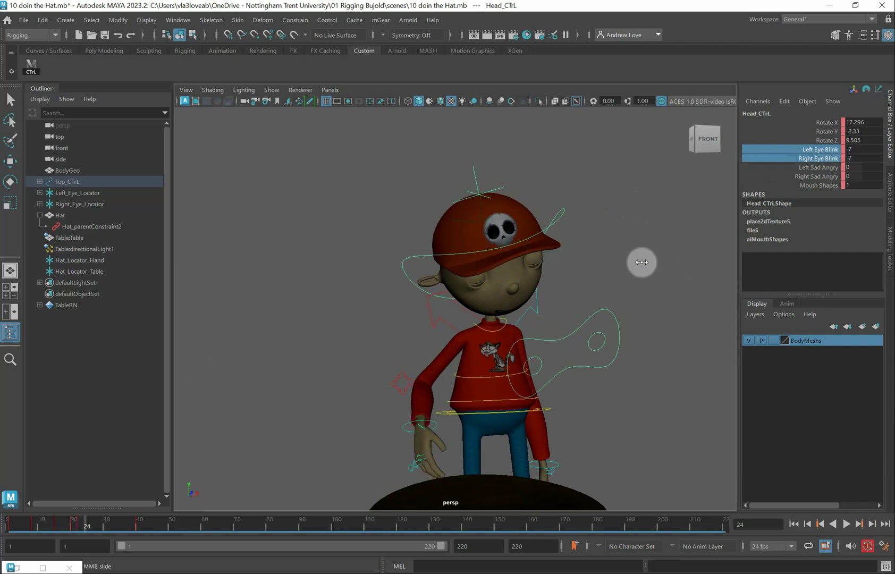
middle_drag(642, 262, 874, 151)
click(874, 158)
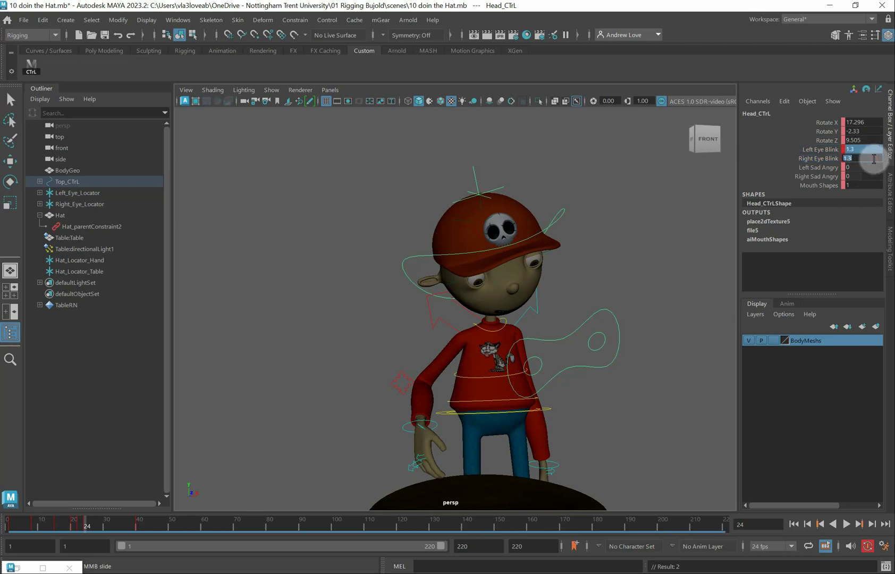
key(Return)
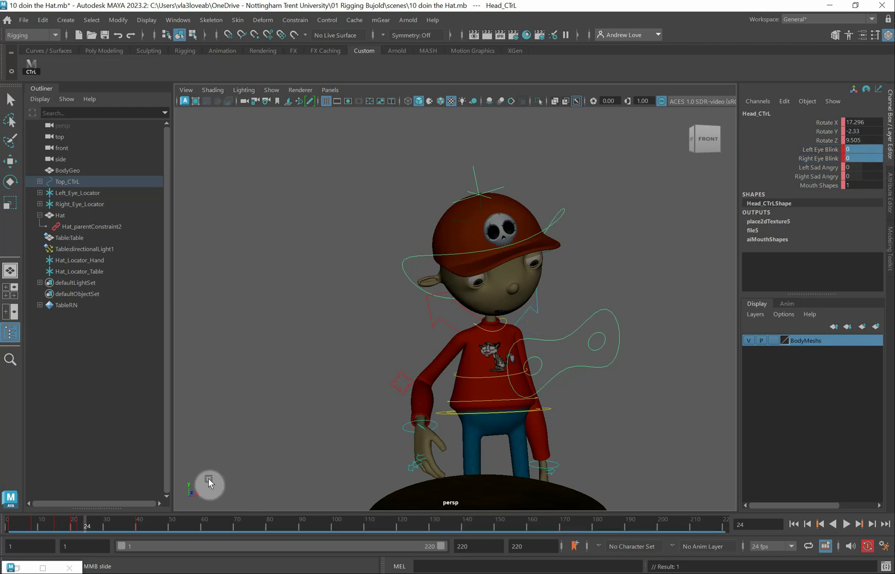
Step: Key Left Eye Blink and Right Eye Blink of Head_CTrL at 0 on frame 40
drag(88, 525, 129, 525)
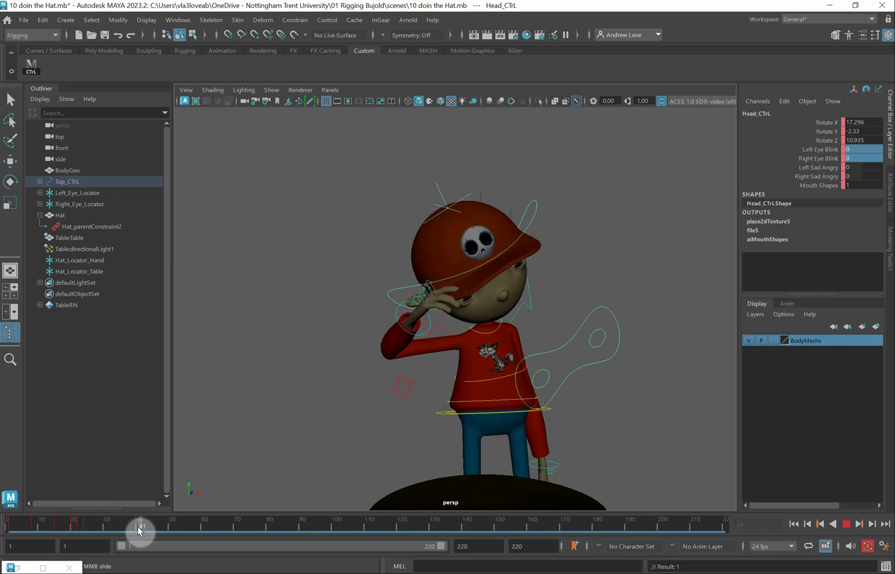
drag(839, 150, 838, 159)
right_click(834, 161)
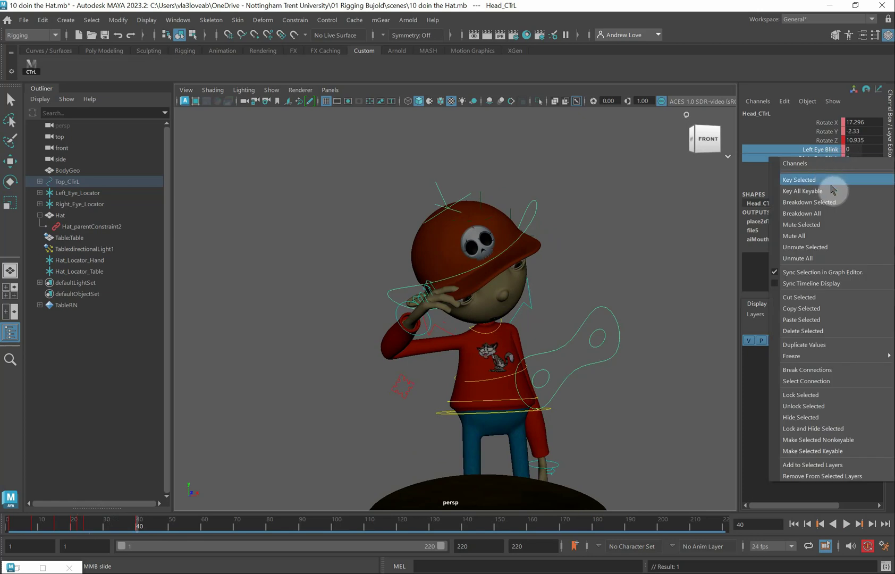
click(832, 179)
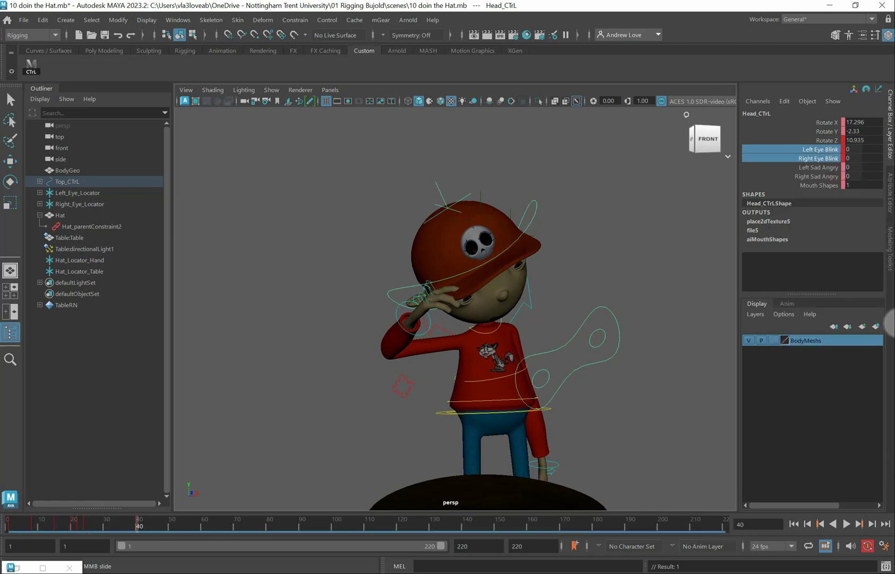
Step: Add a second blink on Head_CTrL with both eye blinks at -10 on frame 42 and 0 on frame 44
click(871, 526)
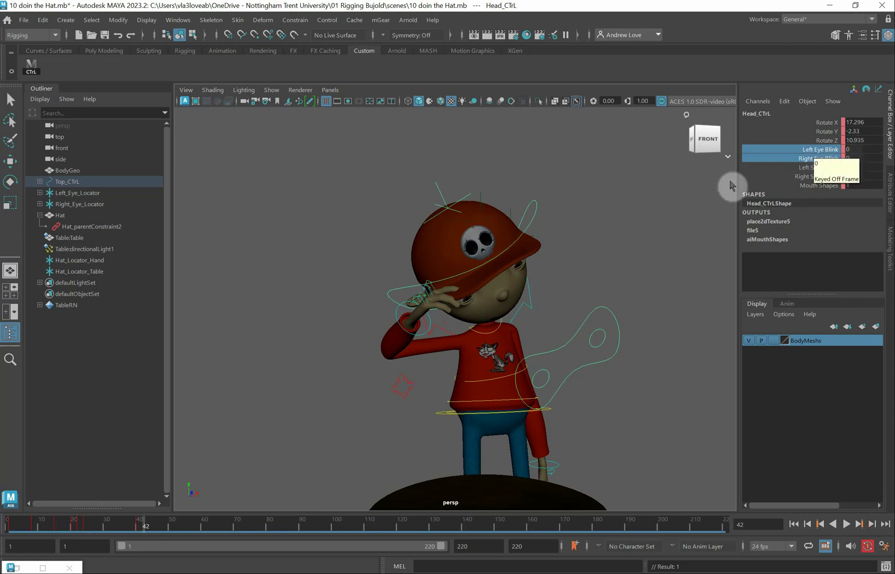
drag(797, 150, 797, 161)
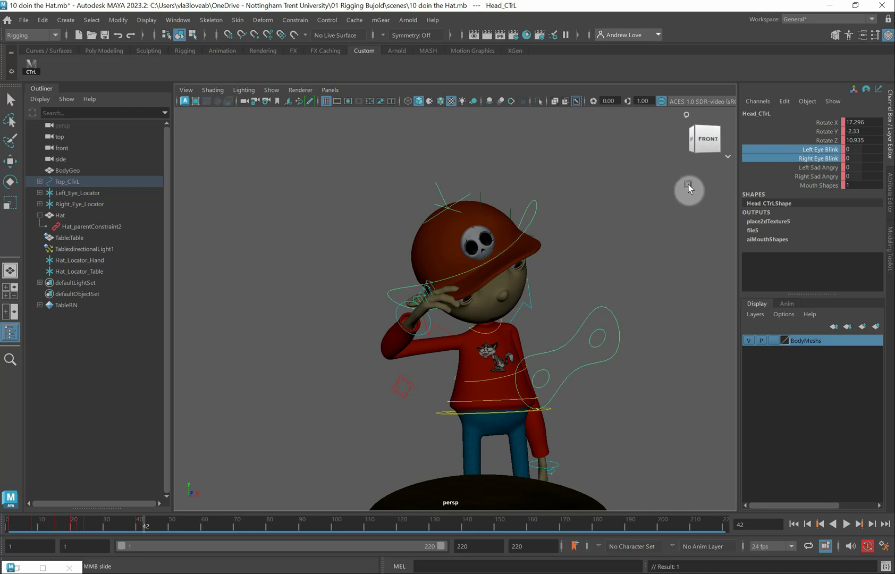
middle_drag(690, 190, 621, 192)
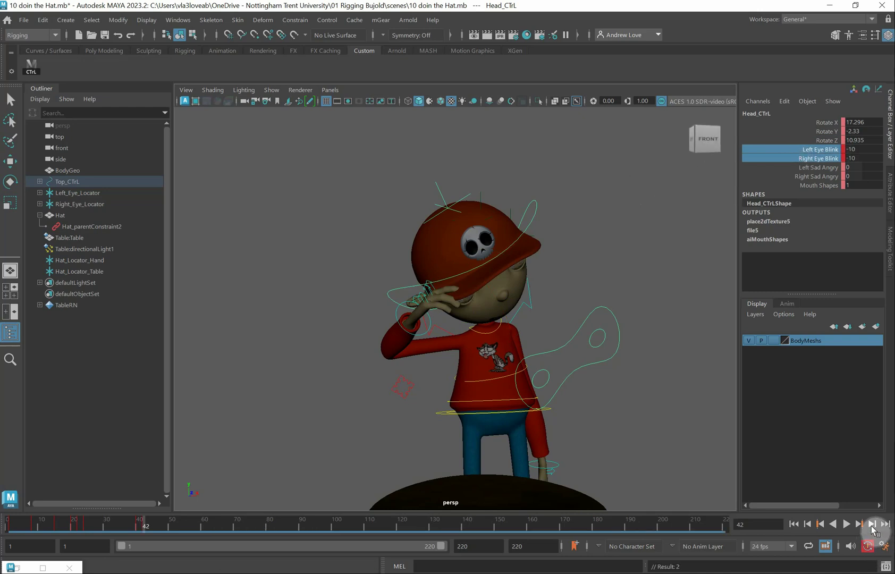
click(872, 524)
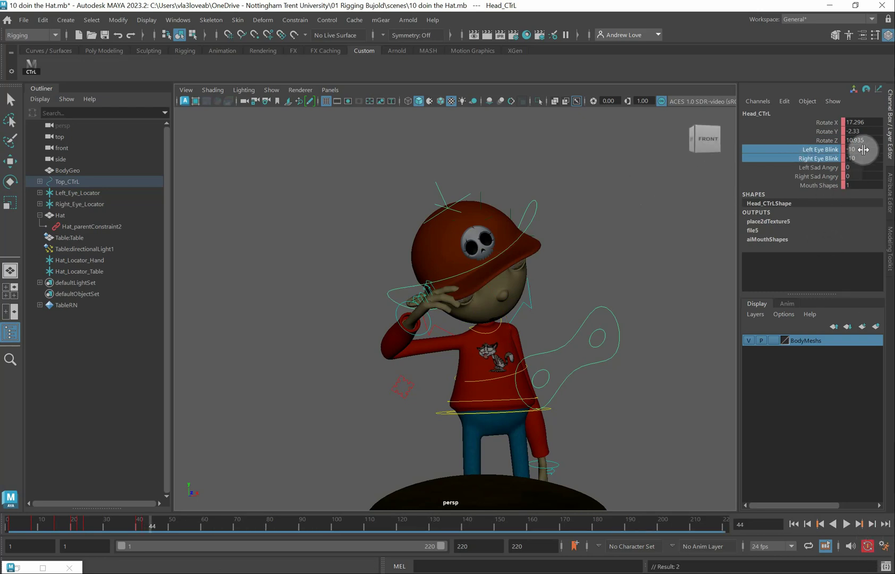
drag(864, 149, 865, 160)
text(0)
key(Return)
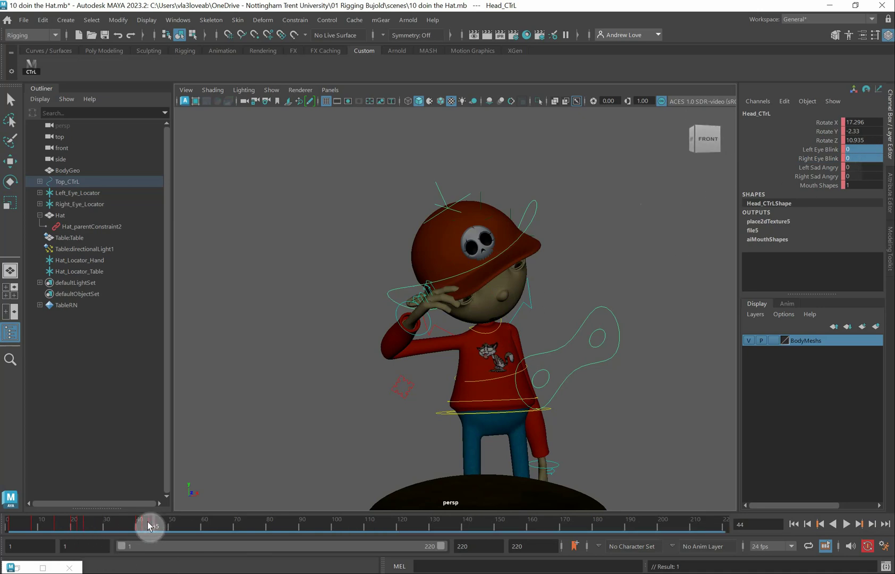
mouse_move(149, 526)
mouse_down()
mouse_move(16, 535)
mouse_move(148, 534)
mouse_up()
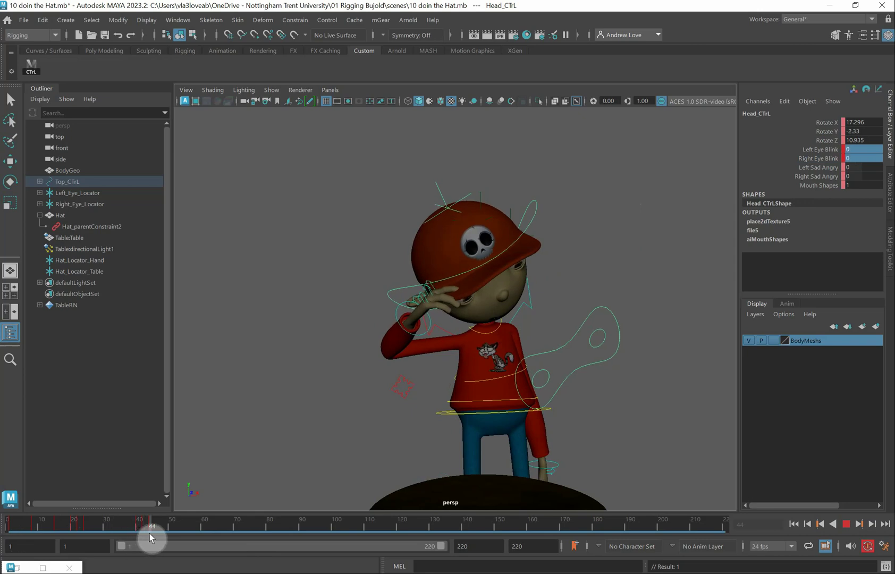
Step: Go to frame 35 and set the BodyMeshs layer to Reference so the body and hat cannot be selected
drag(137, 533, 122, 535)
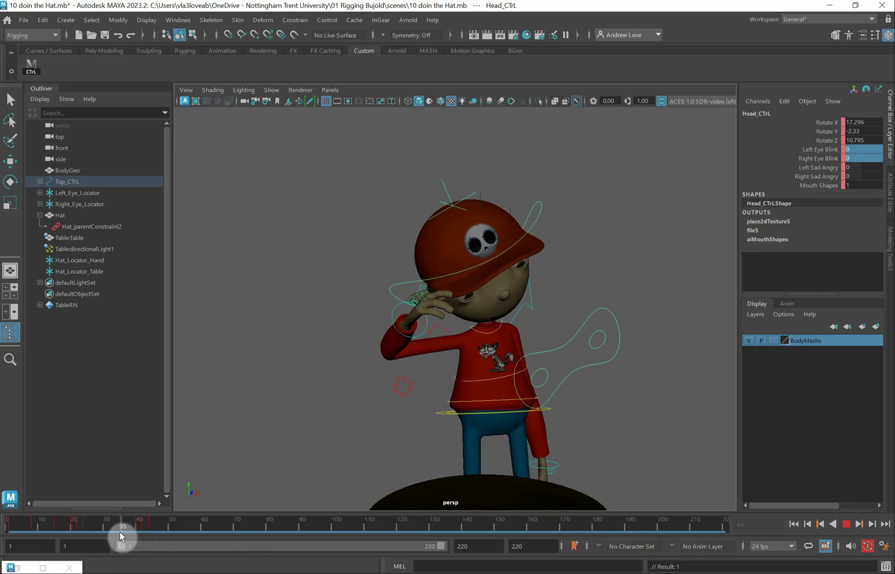
alt+drag(189, 452, 242, 368)
scroll(242, 365, up, 5)
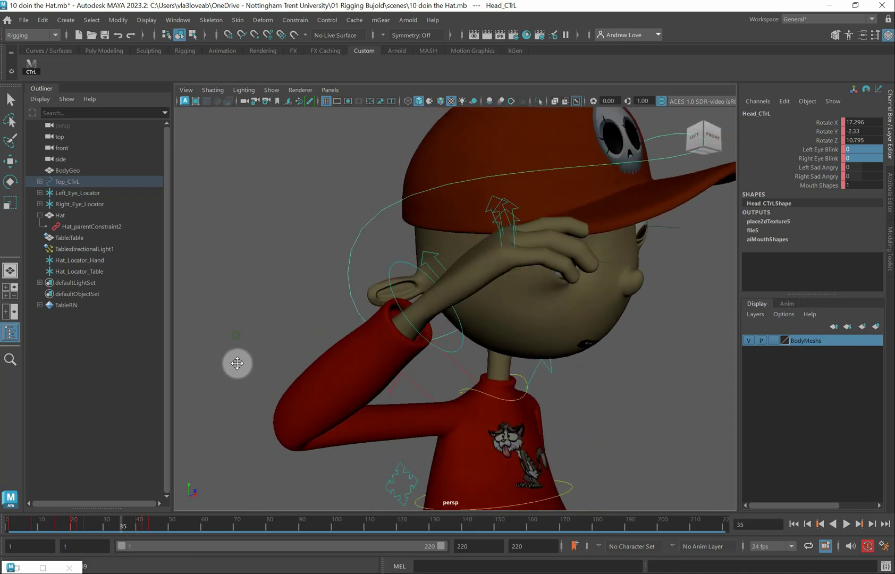
key(w)
drag(503, 224, 502, 222)
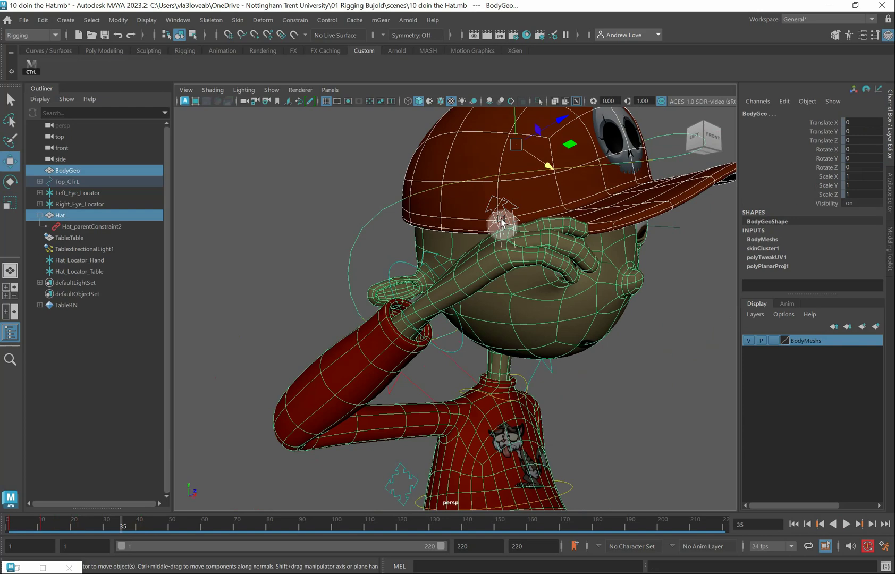
click(775, 342)
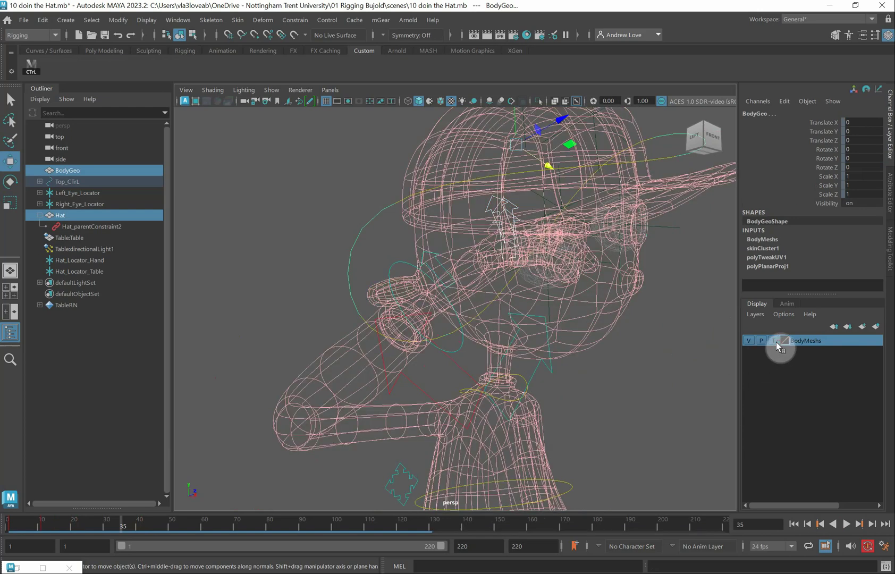
click(775, 341)
click(254, 274)
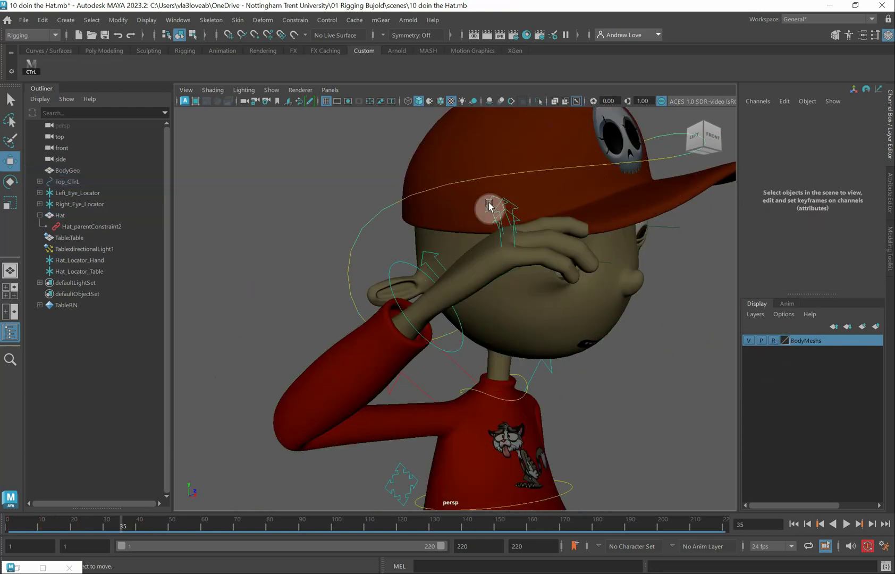
Step: At frame 35, rotate the right-hand finger controls together to about 14.577 in Rotate Z and adjust their Bend
click(514, 220)
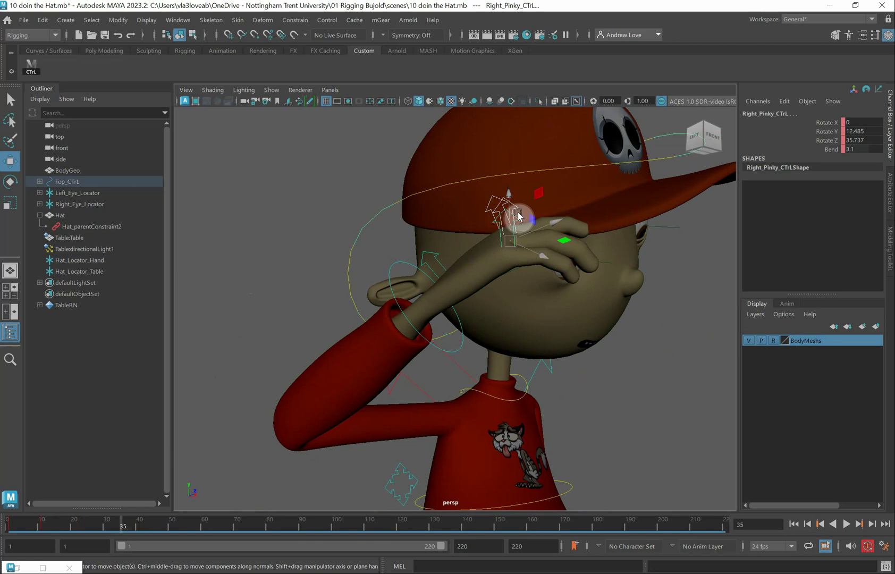
key(e)
drag(519, 215, 507, 211)
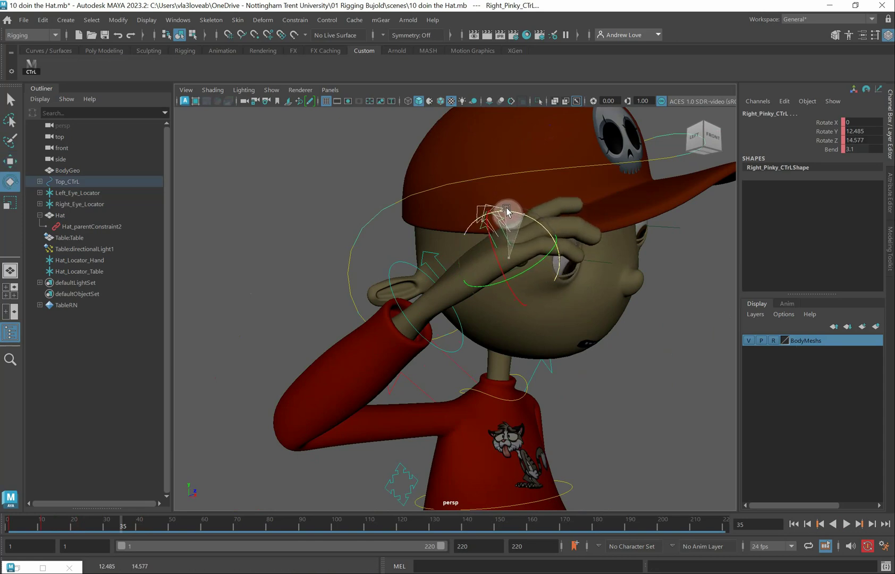
click(831, 149)
middle_drag(295, 213, 279, 210)
Step: At frame 35, rotate Right_Thumb_CTrL to about 43.189 in Rotate X and -5.53 in Rotate Y, with Bend at about 2.3
alt+drag(276, 253, 568, 414)
click(581, 362)
key(e)
click(831, 149)
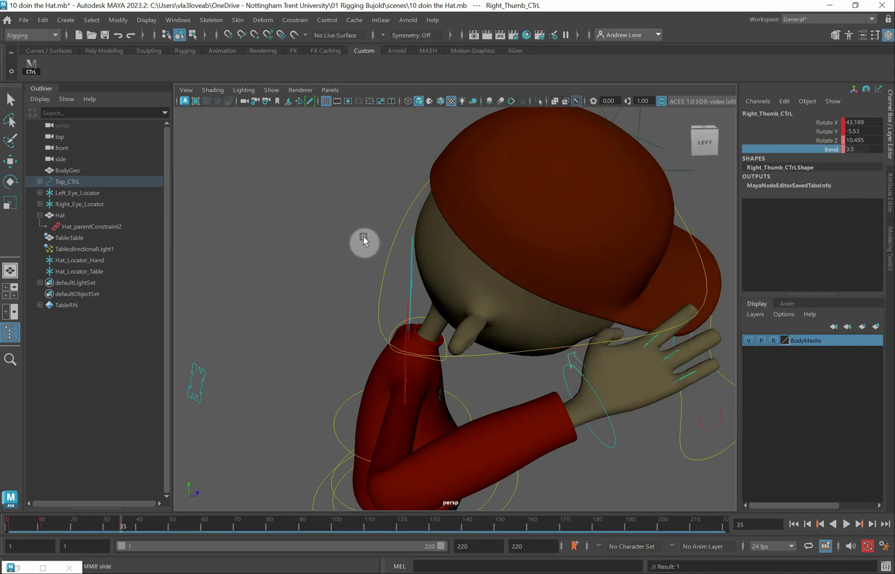
mouse_move(362, 242)
middle_down()
mouse_move(352, 240)
mouse_move(364, 239)
middle_up()
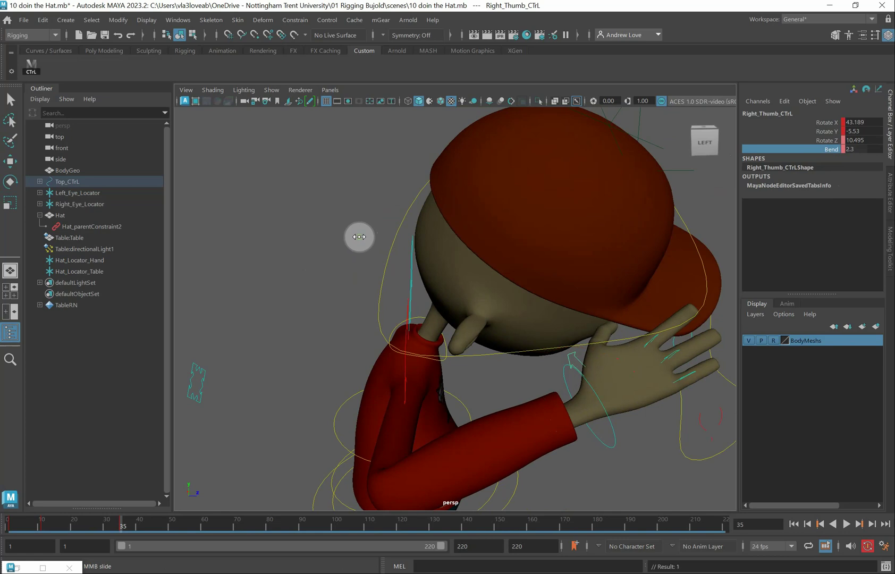
alt+drag(372, 314, 216, 414)
Step: Key all translate and rotate channels of Right_Wrist_CTrL at frame 45
mouse_move(125, 526)
mouse_down()
mouse_move(153, 526)
mouse_move(126, 526)
mouse_move(139, 525)
mouse_up()
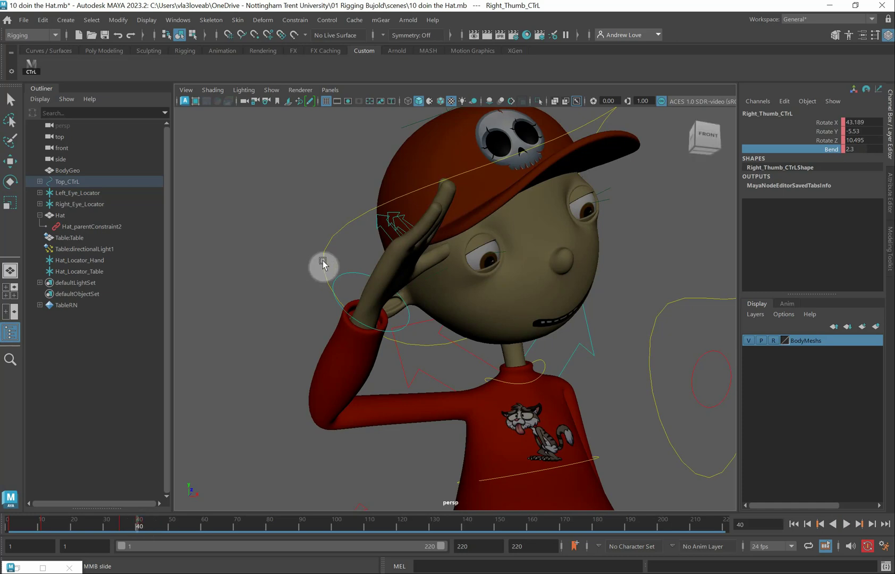
click(349, 275)
key(e)
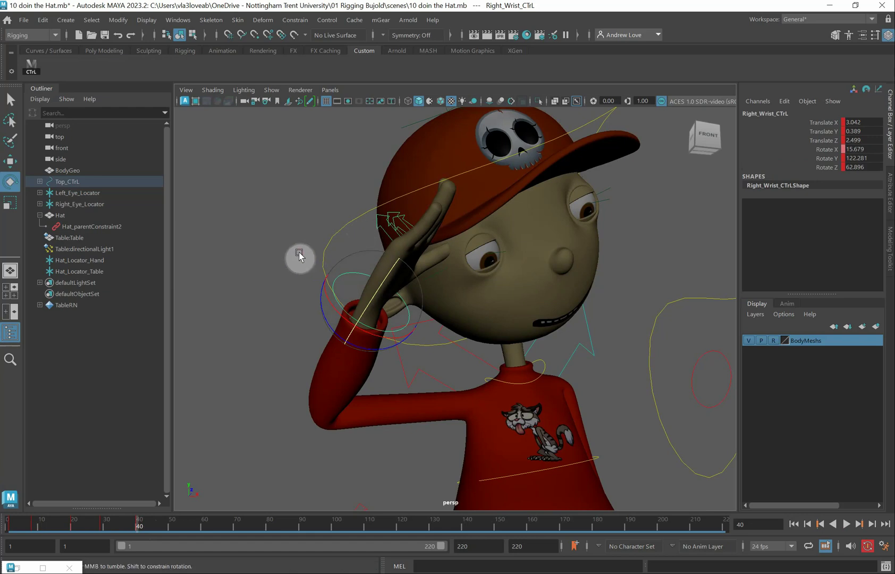
alt+drag(300, 255, 291, 376)
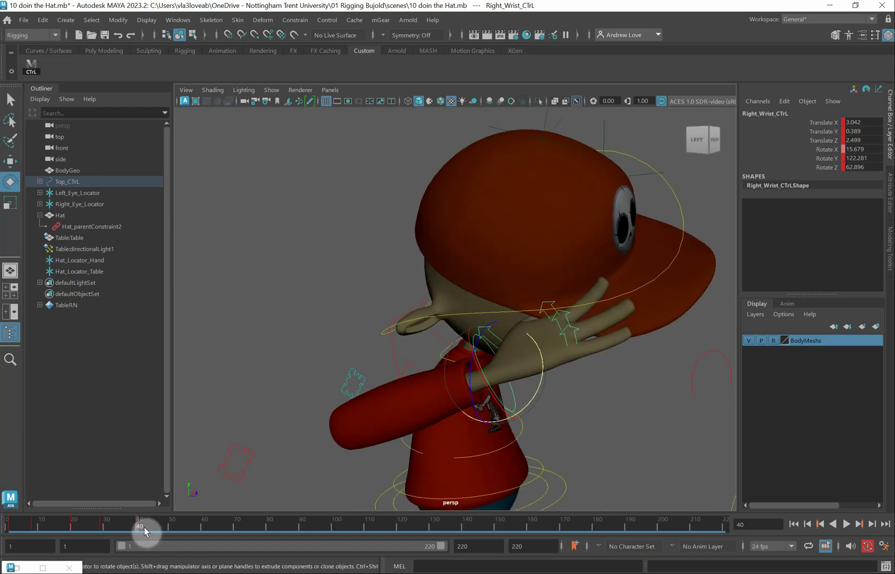
key(alt+v)
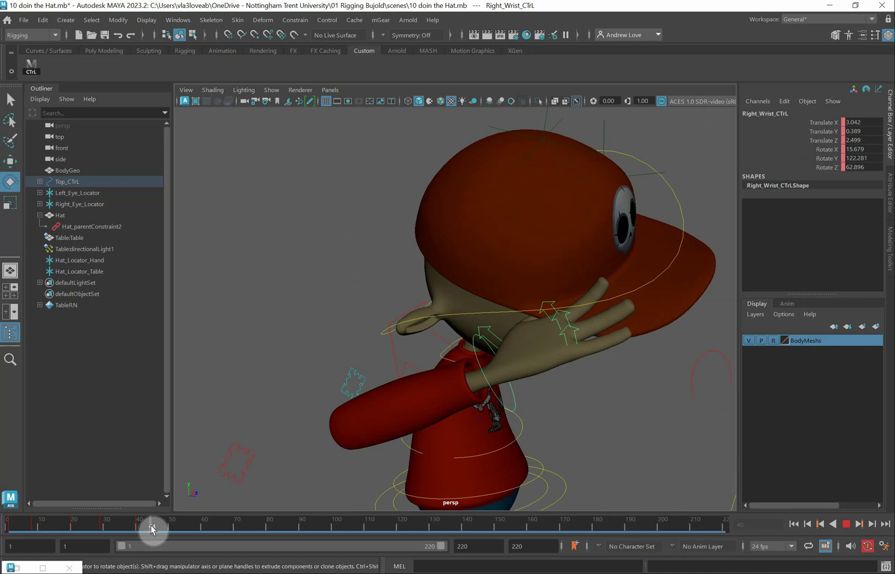
click(152, 529)
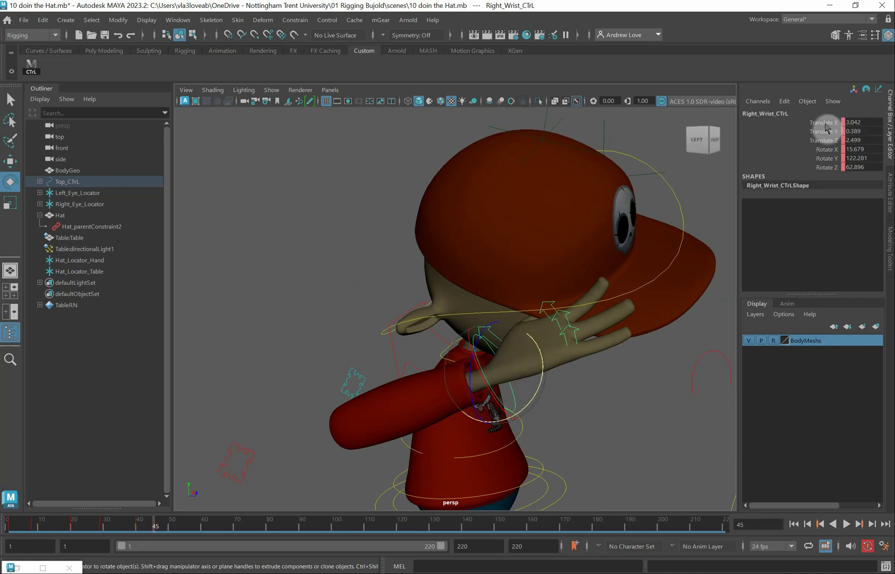
drag(826, 126, 826, 169)
right_click(817, 158)
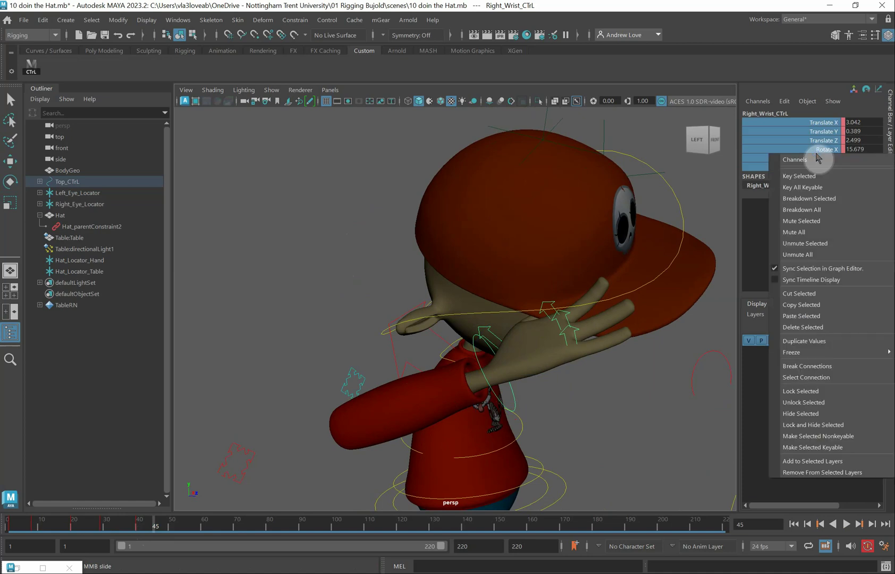
click(795, 176)
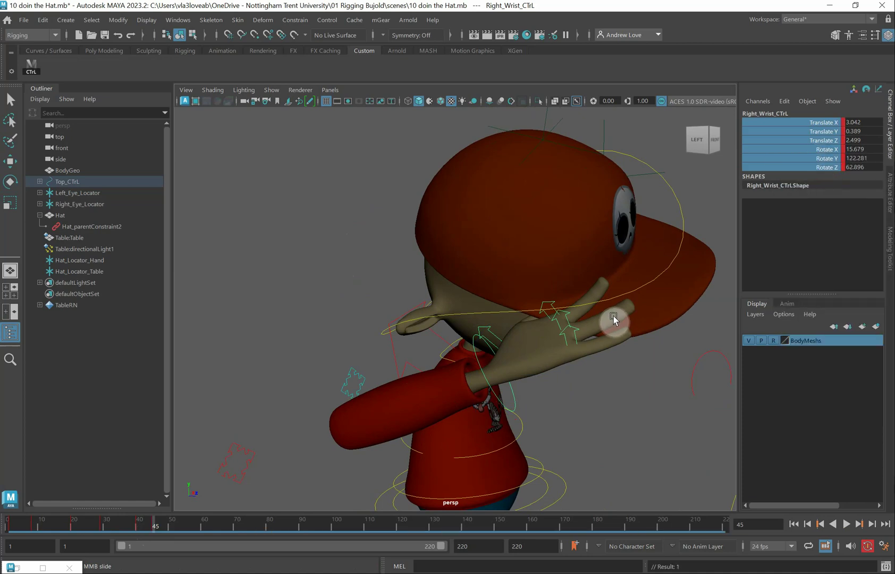
Step: At frame 45, move Right_Wrist_CTrL to about 3.092, 0.524, 2.606 and rotate it to about 126.312 in Rotate Y
alt+drag(358, 324, 321, 292)
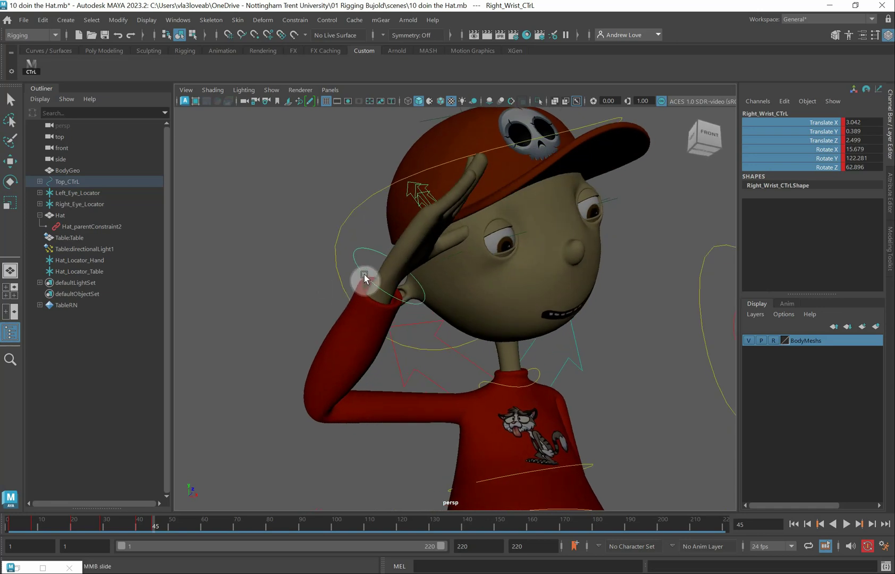
key(w)
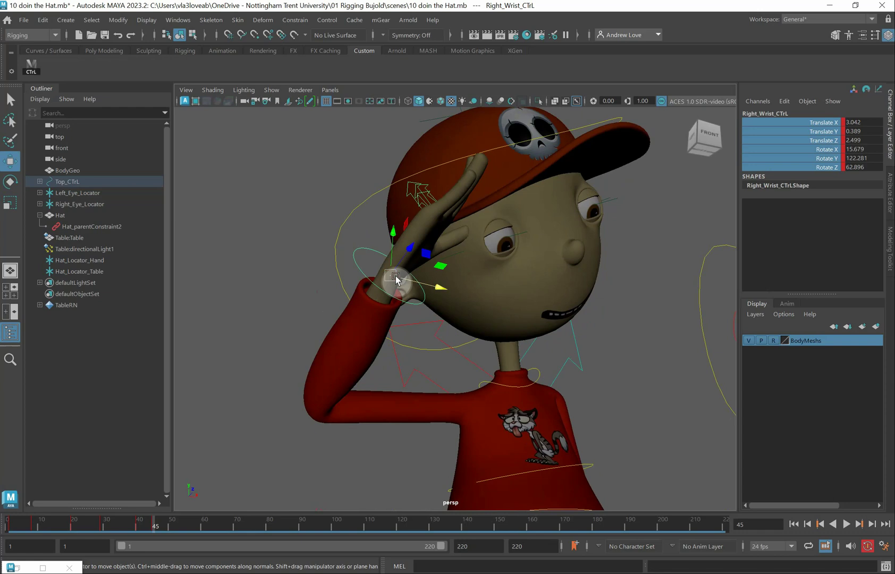
drag(396, 278, 402, 269)
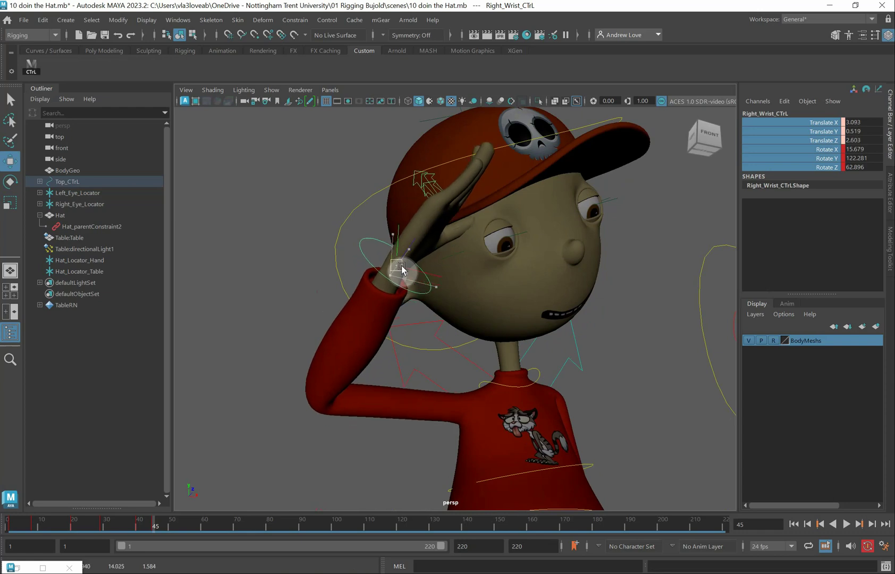
alt+drag(359, 332, 421, 360)
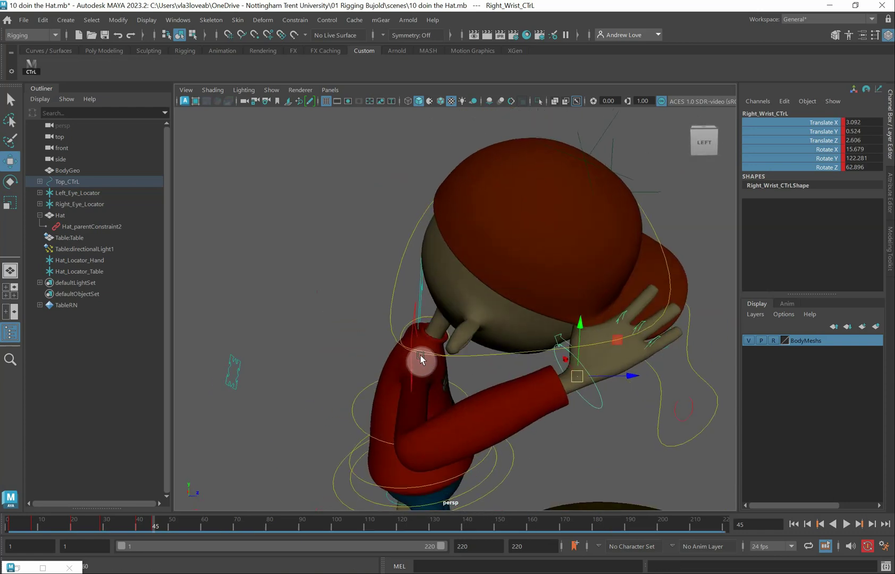
key(e)
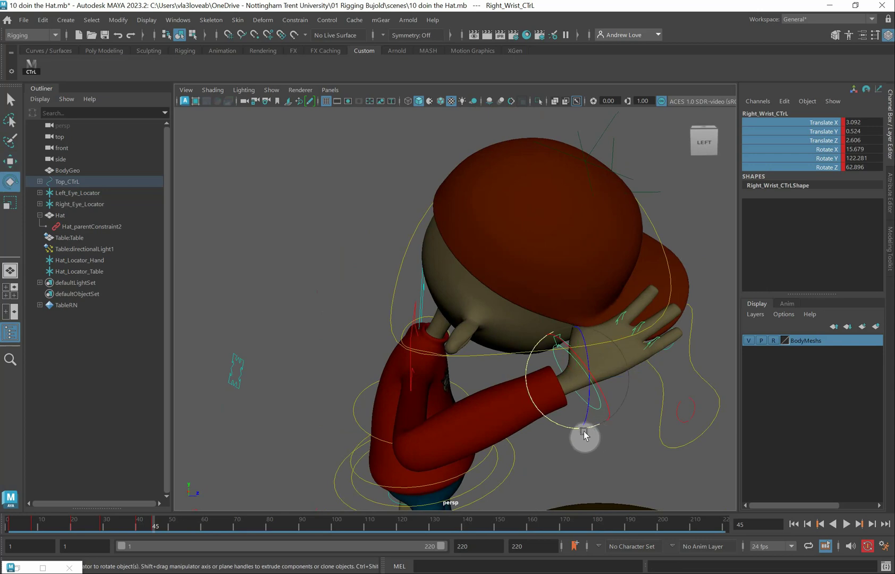
drag(573, 430, 577, 431)
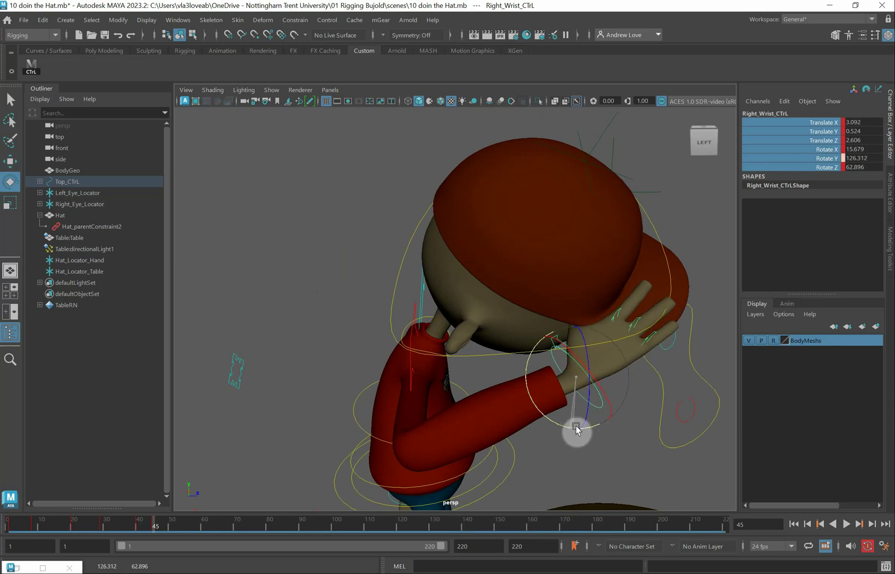
Step: At frame 45, rotate Right_Thumb_CTrL to about -16.192 in Rotate Y and set its Bend to about 3.4
alt+drag(558, 482, 535, 474)
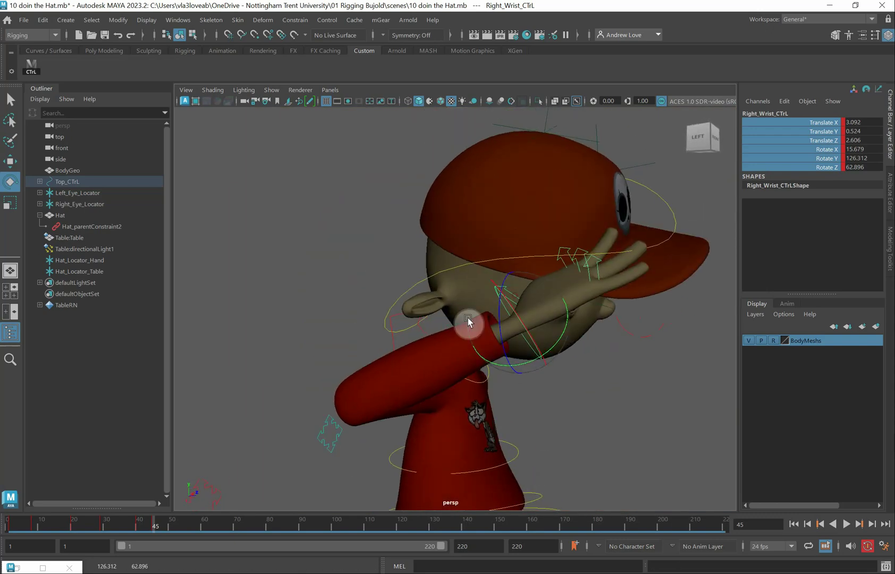
click(355, 306)
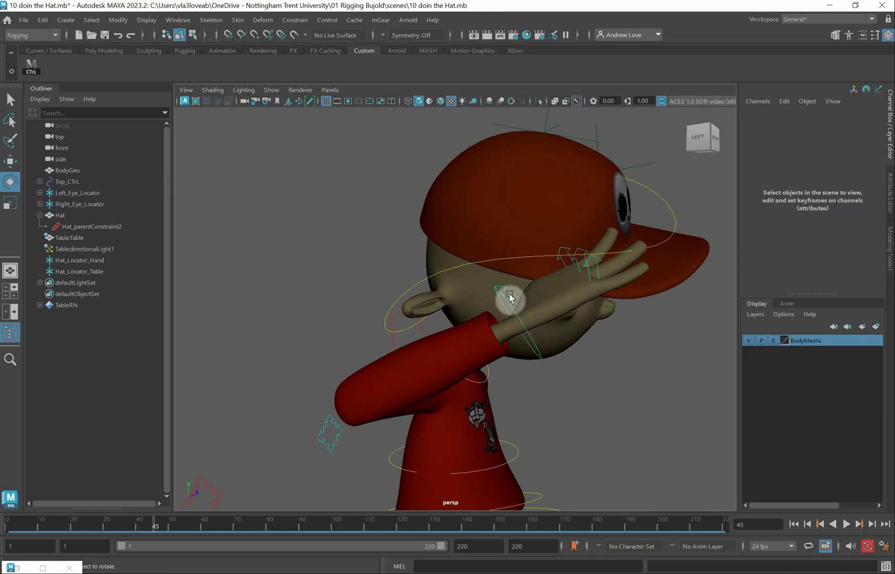
click(511, 294)
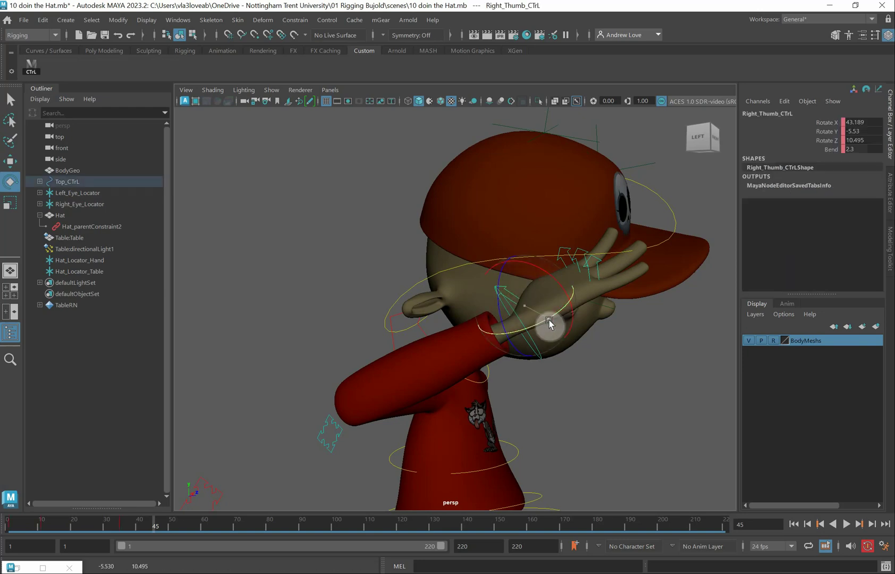
drag(540, 321, 538, 323)
alt+drag(613, 350, 543, 332)
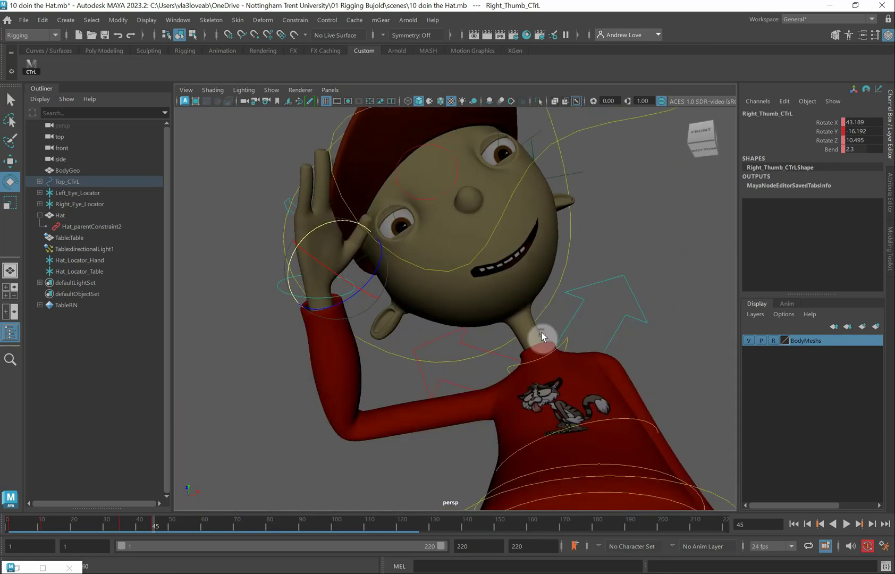
click(831, 149)
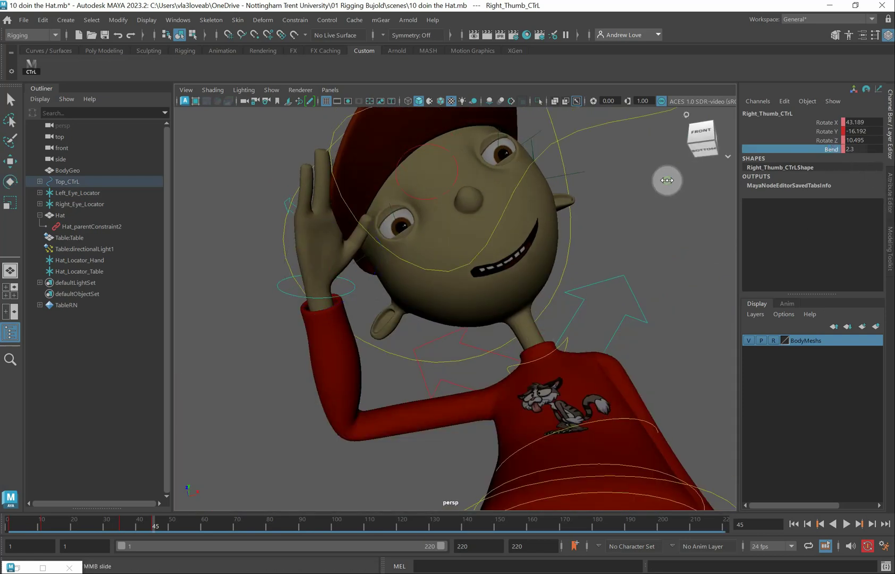
middle_drag(660, 184, 679, 184)
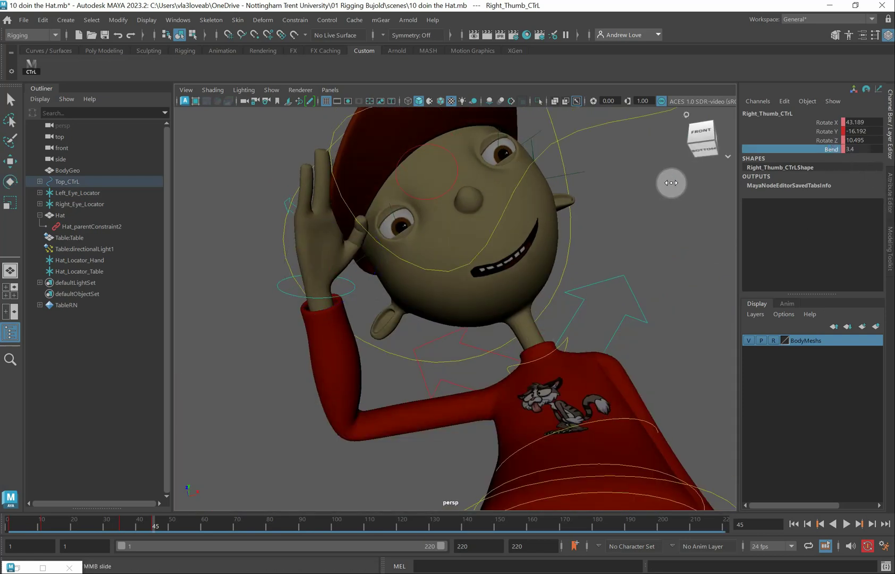
Step: At frame 45, curl the right index, middle and pinky controls together, bringing Right_Pinky_CTrL to Bend 3 and about 24.997 in Rotate Z
mouse_move(316, 306)
alt+mouse_down()
mouse_move(287, 309)
mouse_move(327, 334)
mouse_move(310, 323)
alt+mouse_up()
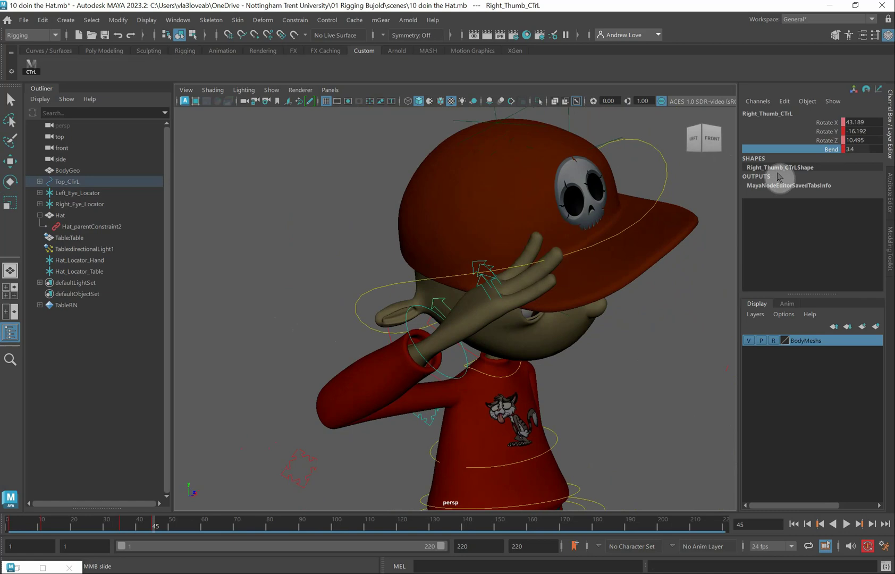
alt+drag(363, 270, 362, 267)
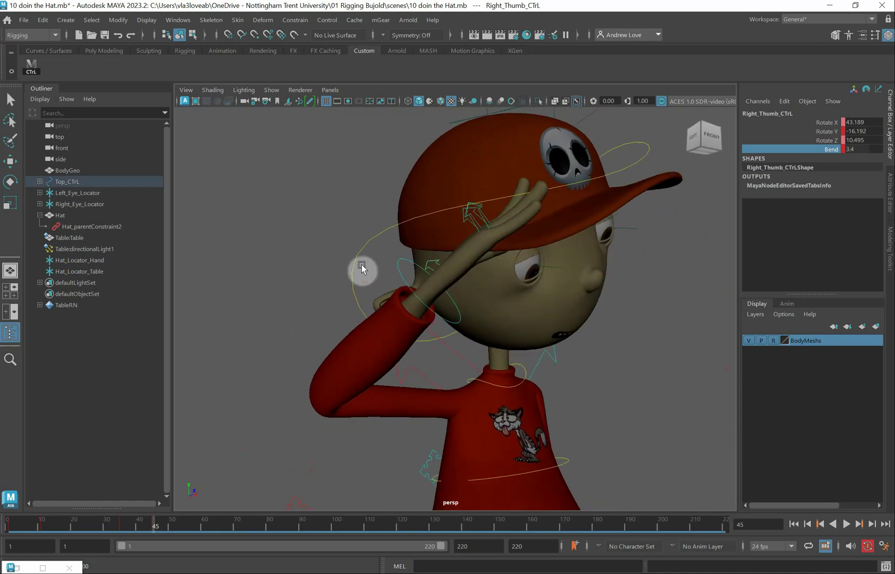
middle_drag(362, 267, 460, 228)
click(471, 222)
key(e)
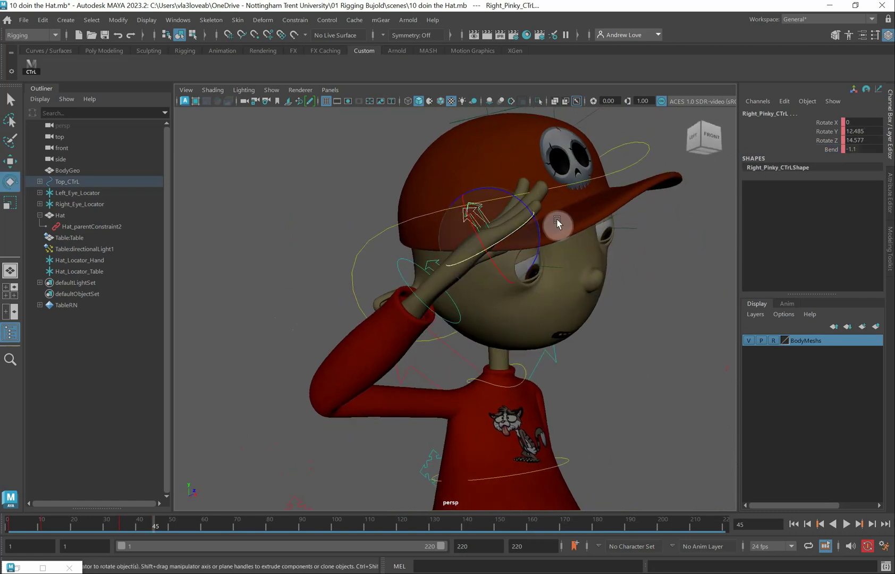
click(832, 150)
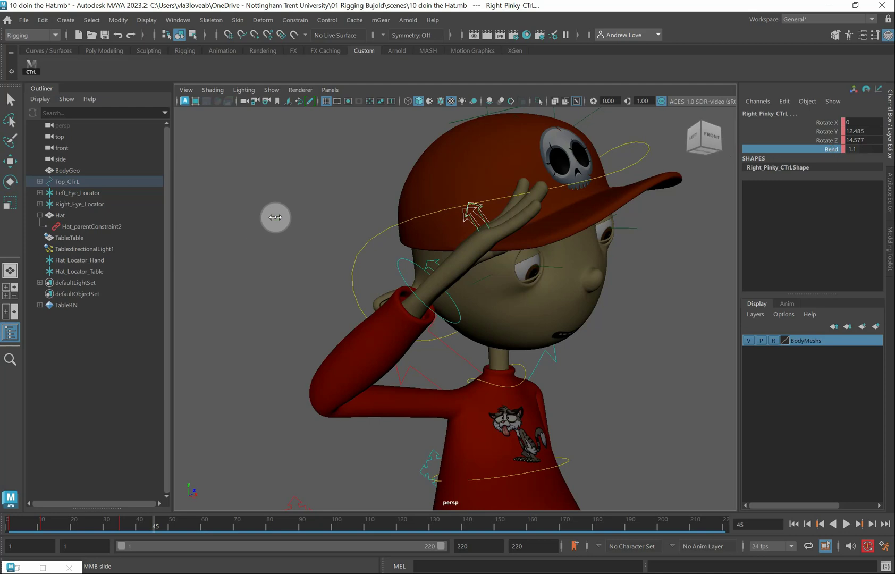
middle_drag(275, 217, 291, 223)
key(e)
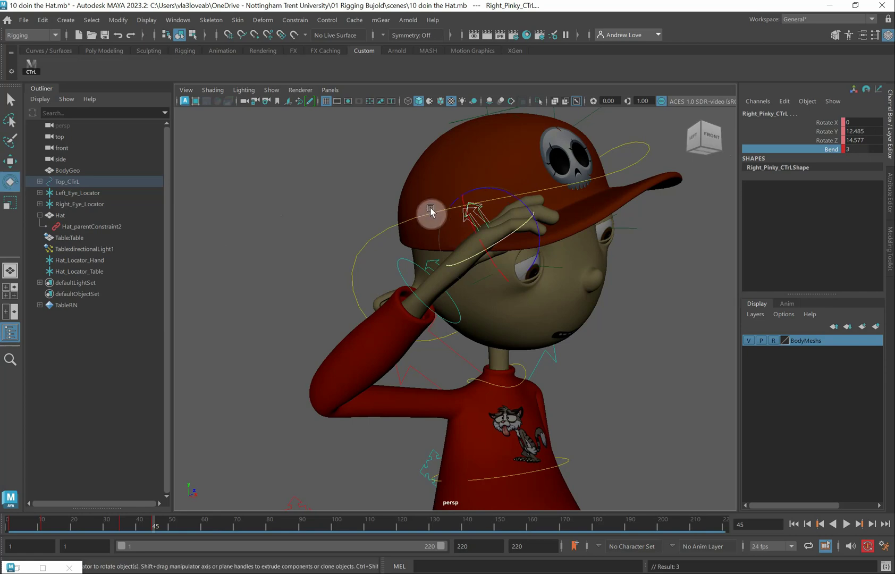
click(498, 191)
drag(498, 191, 537, 295)
Step: At frame 45, set Right_Index_CTrL to about 28.771 in Rotate Z with Bend at about 0.2
scroll(537, 296, up, 3)
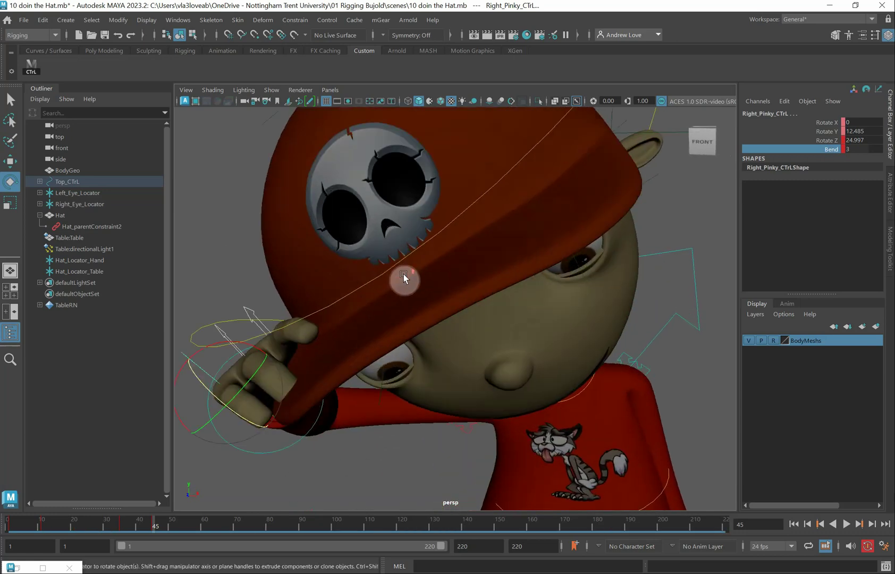
scroll(404, 276, up, 5)
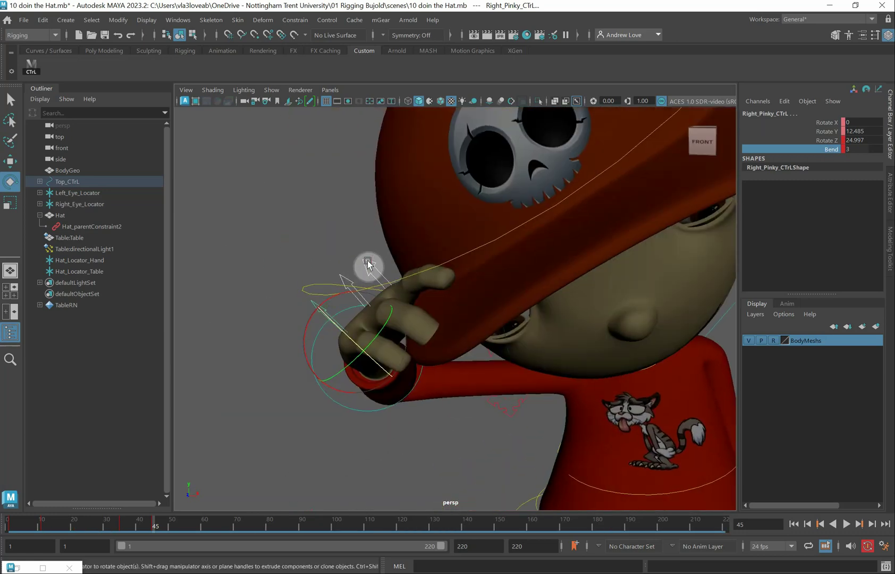
click(385, 274)
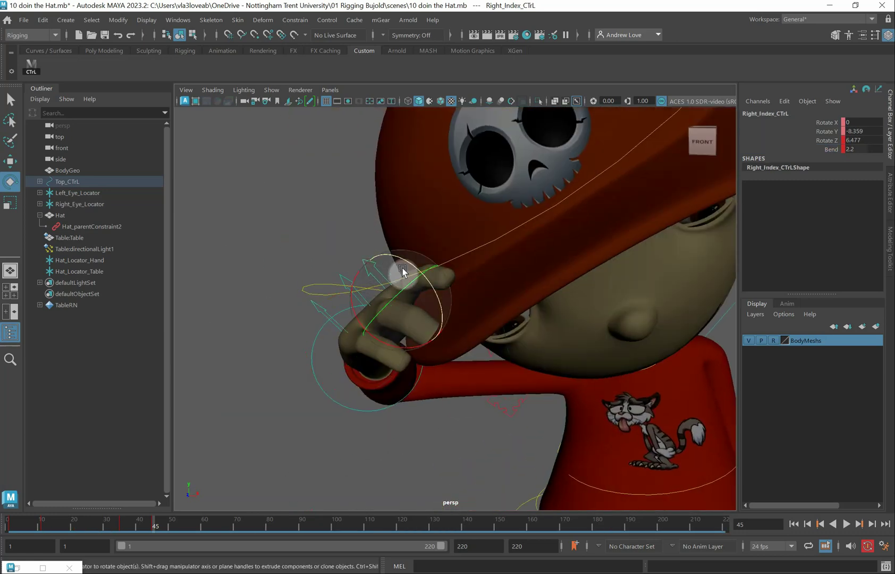
drag(412, 265, 422, 272)
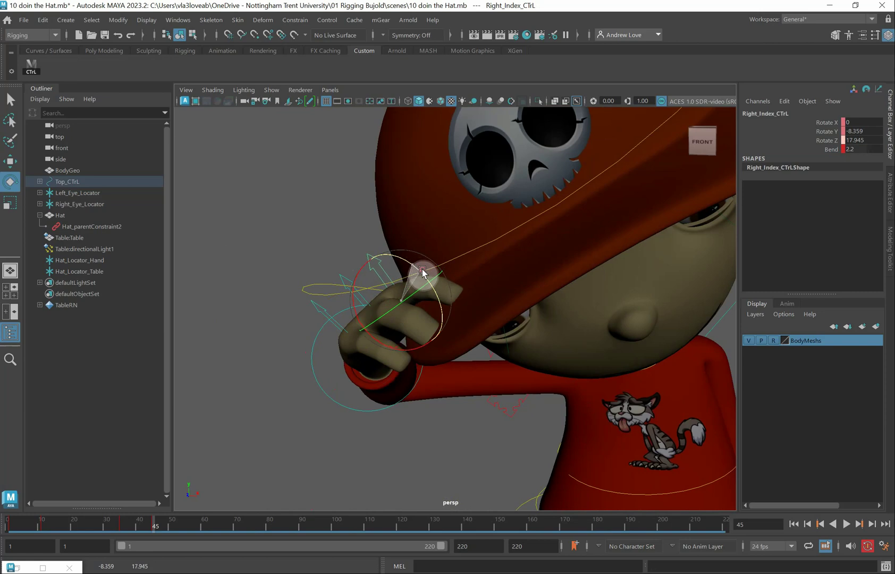
click(831, 154)
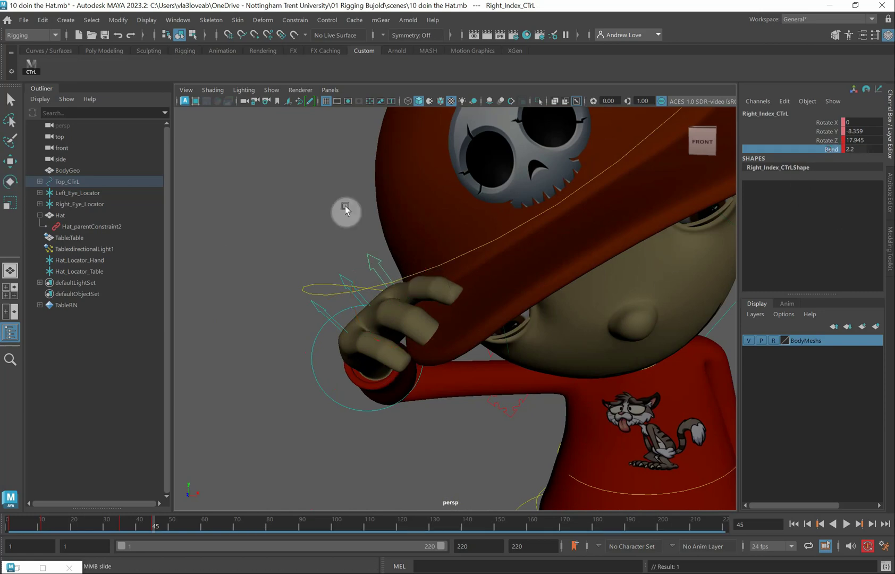
middle_drag(344, 210, 328, 211)
key(e)
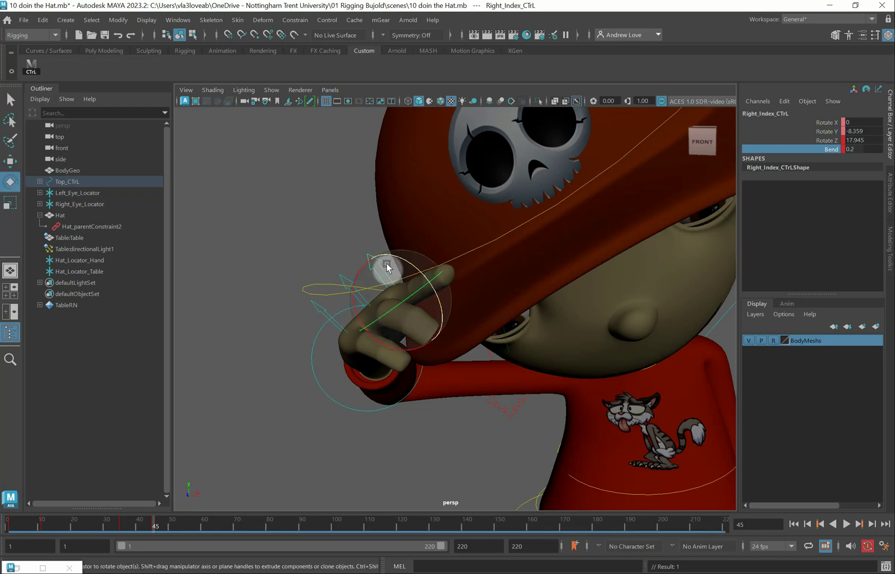
drag(390, 266, 407, 262)
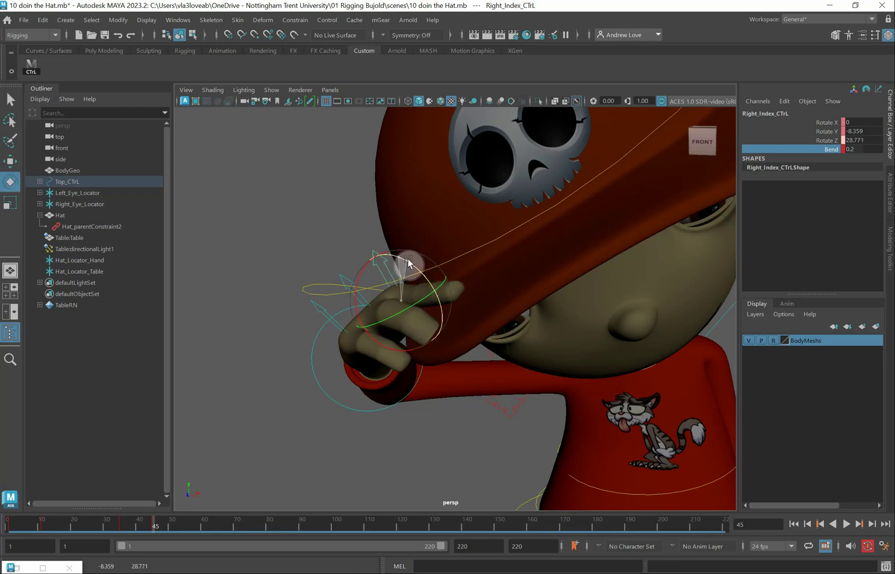
click(286, 268)
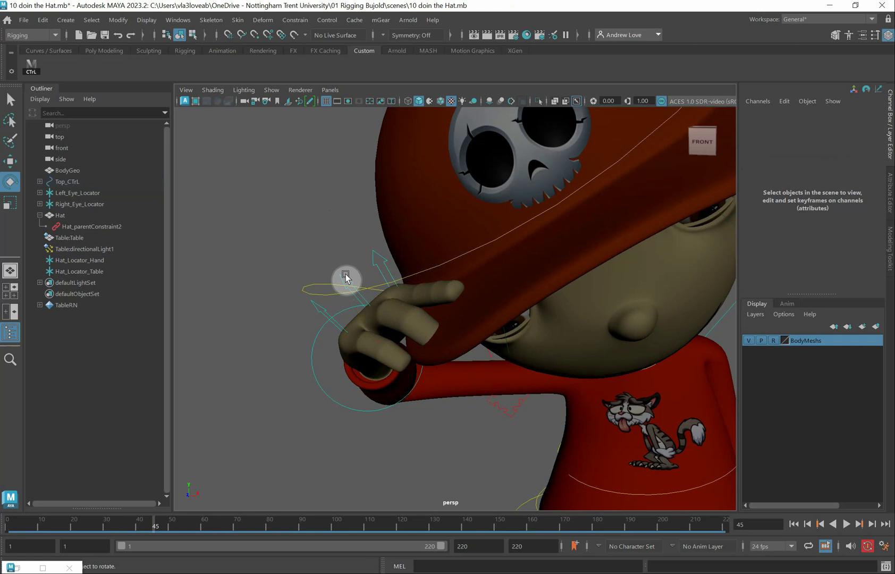
Step: At frame 45, rotate Right_Miiddle_CTrL to about 20.173 in Rotate Z and reduce its Bend to about 1.9
click(380, 292)
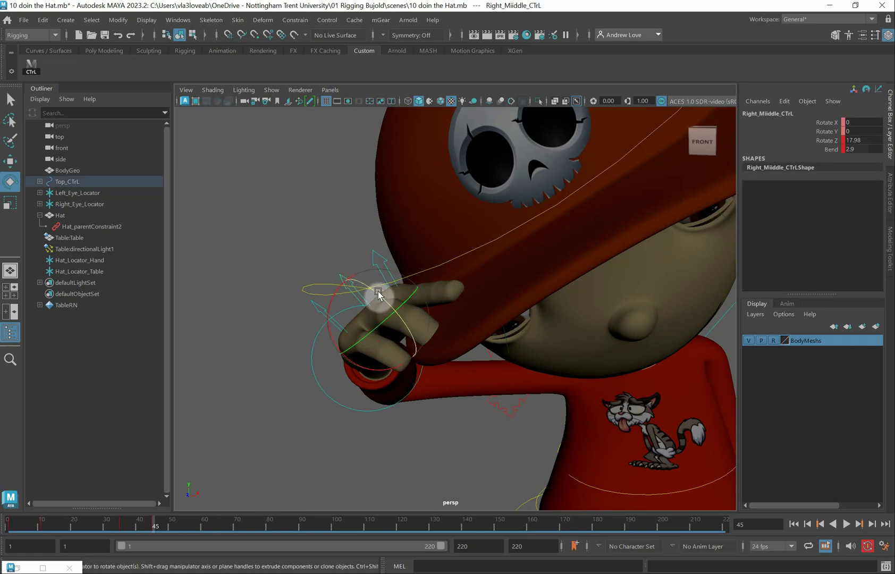
click(378, 293)
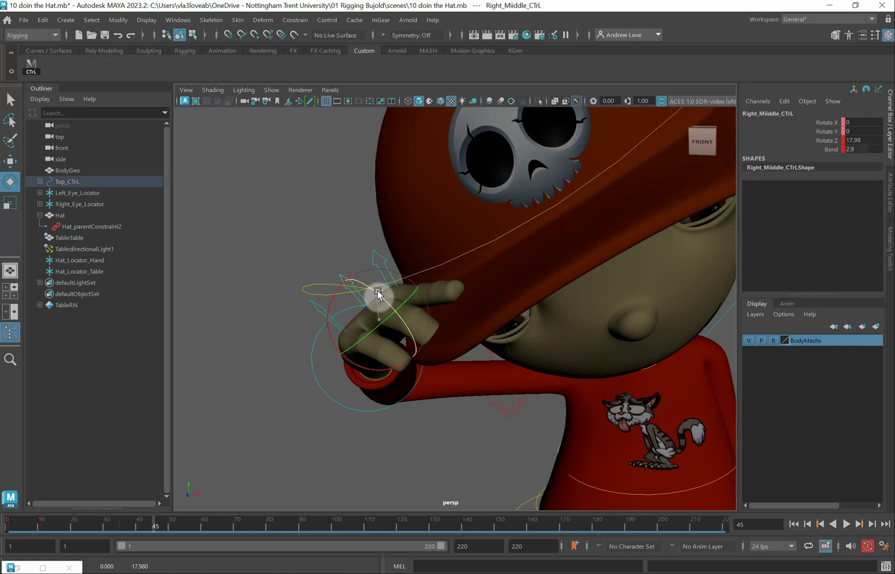
click(828, 150)
middle_drag(261, 203, 258, 202)
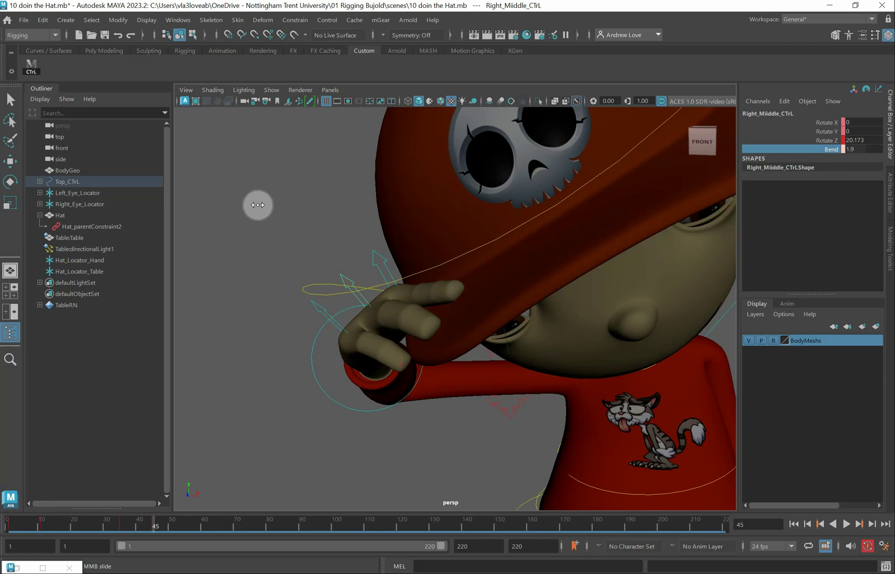
Step: At frame 45, rotate Right_Pinky_CTrL to about 21.105 in Rotate Y and reduce its Bend to 2
click(323, 311)
key(e)
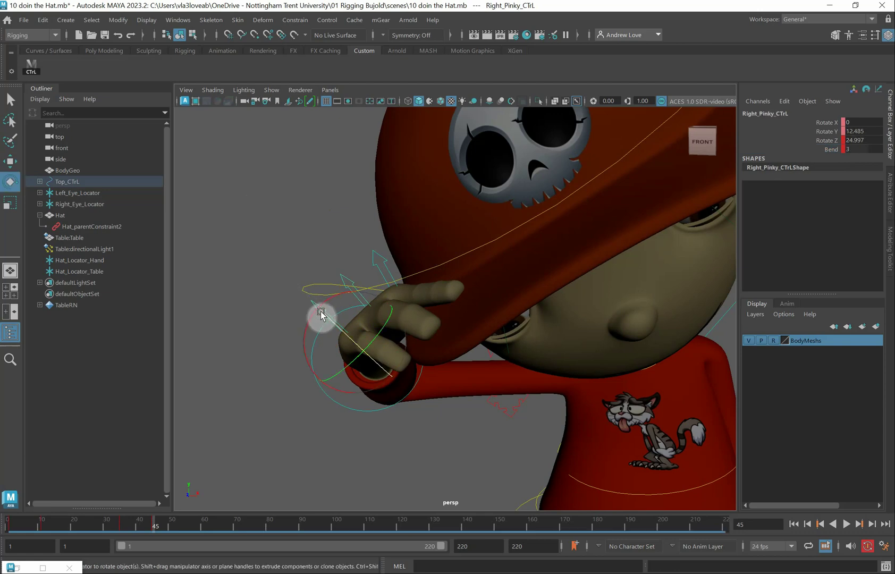
click(350, 360)
mouse_move(360, 358)
mouse_down()
mouse_move(336, 370)
mouse_move(349, 368)
mouse_up()
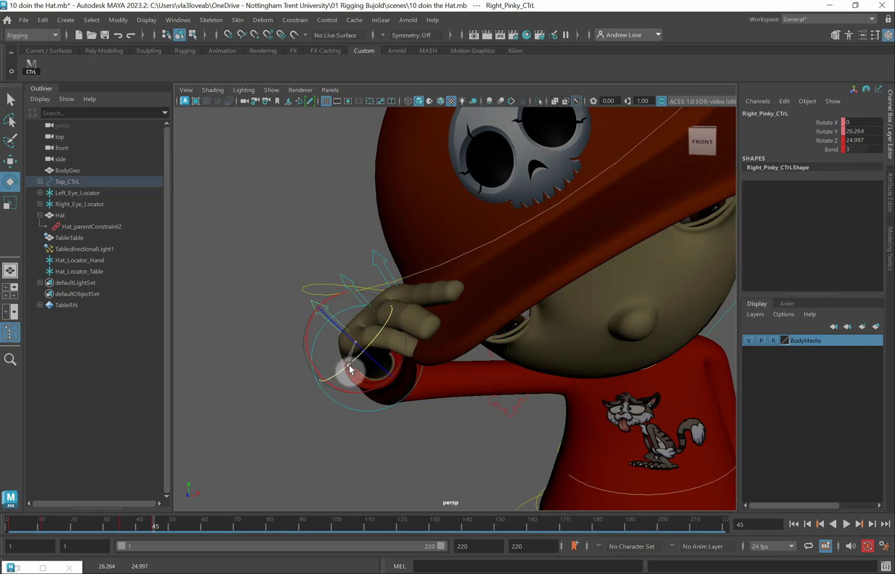
click(831, 150)
middle_drag(444, 159, 444, 159)
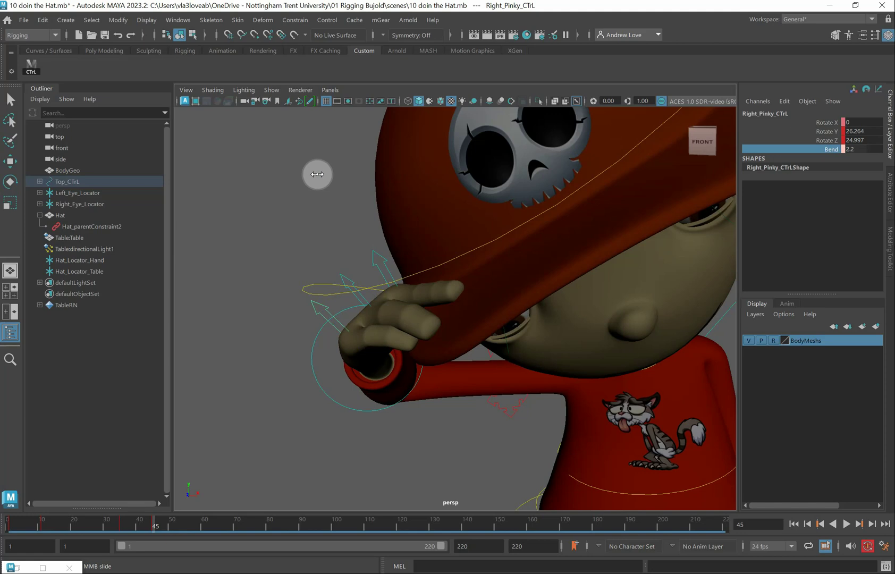
key(e)
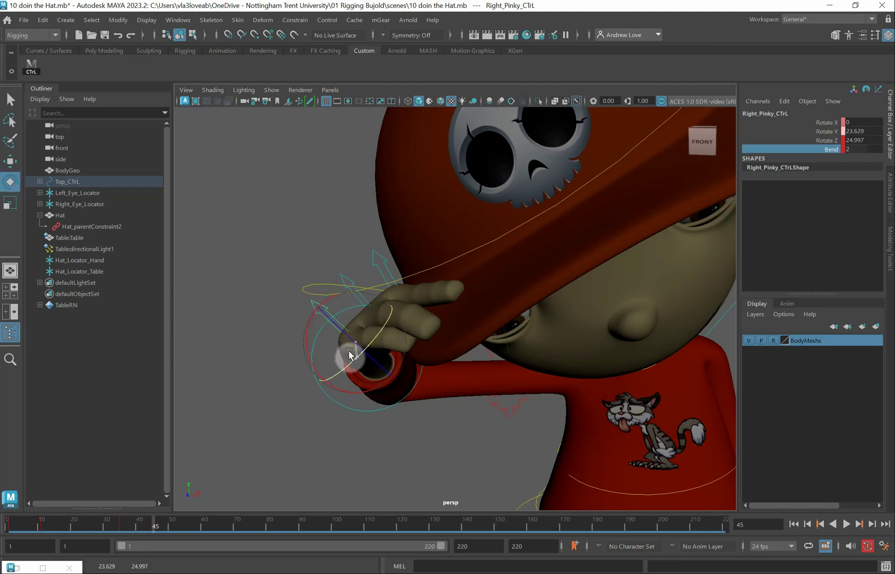
drag(348, 355, 346, 356)
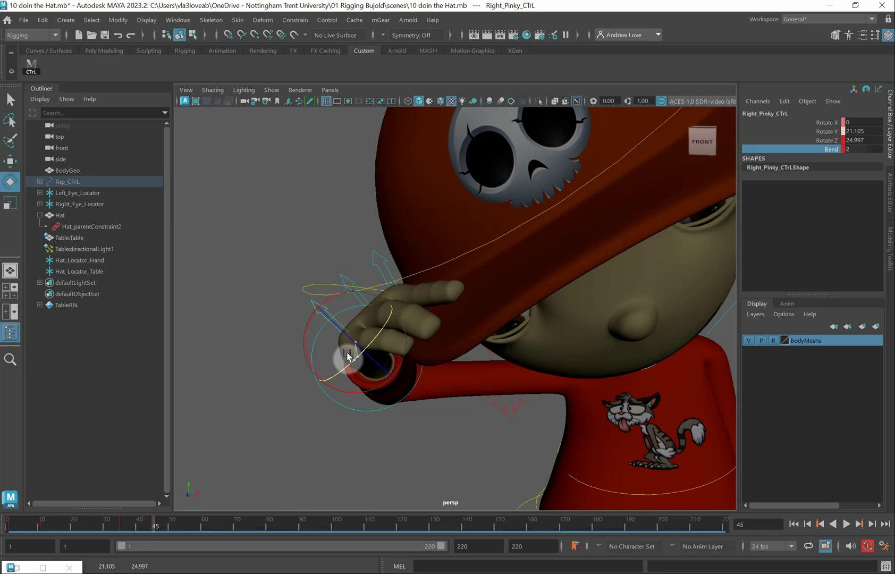
Step: Scrub back and forth through the reaching motion to review the hand's grip on the hat, stopping at frame 46
scroll(296, 333, down, 5)
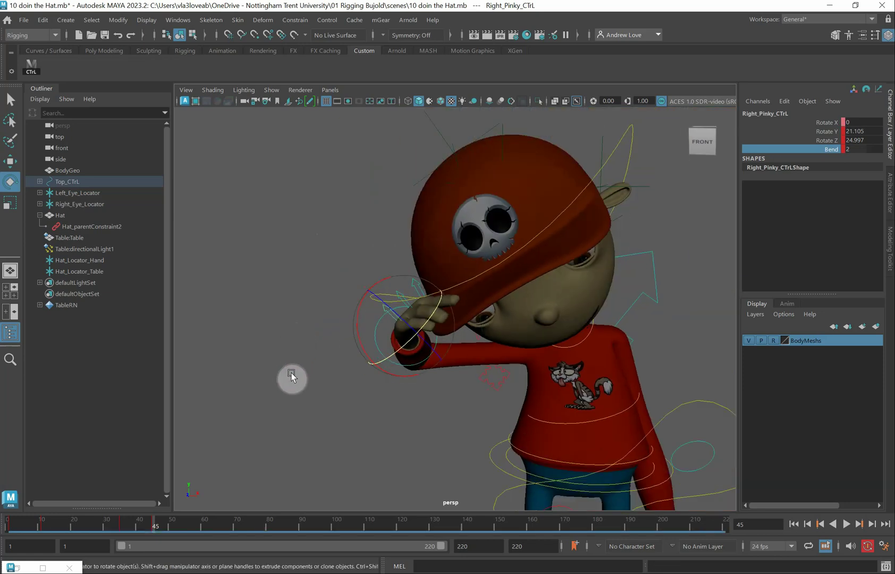
alt+drag(292, 373, 295, 352)
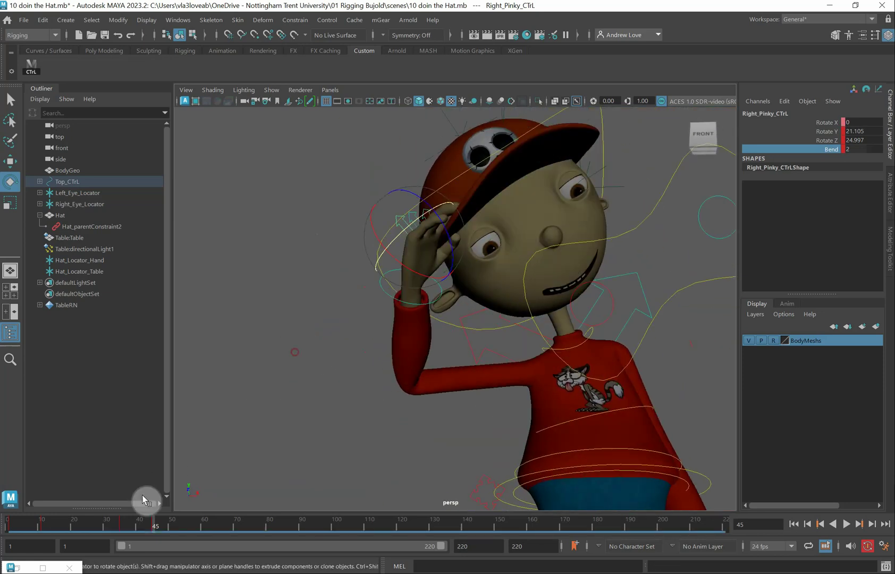
drag(151, 520, 87, 478)
drag(118, 476, 167, 473)
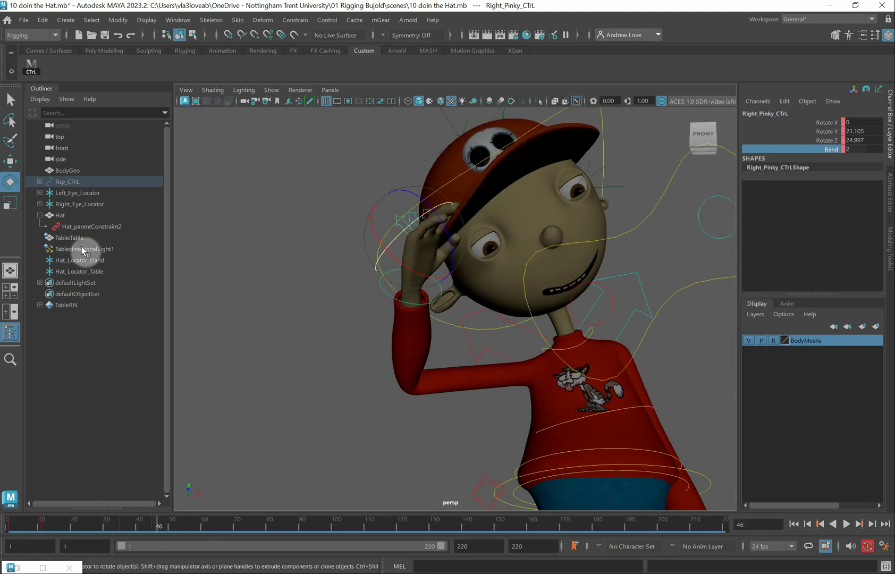
Step: At frame 46, rotate Hat_Locator_Hand to about 20.963 in Rotate X and about 32.521 in Rotate Z to match the hat's tilt
click(98, 265)
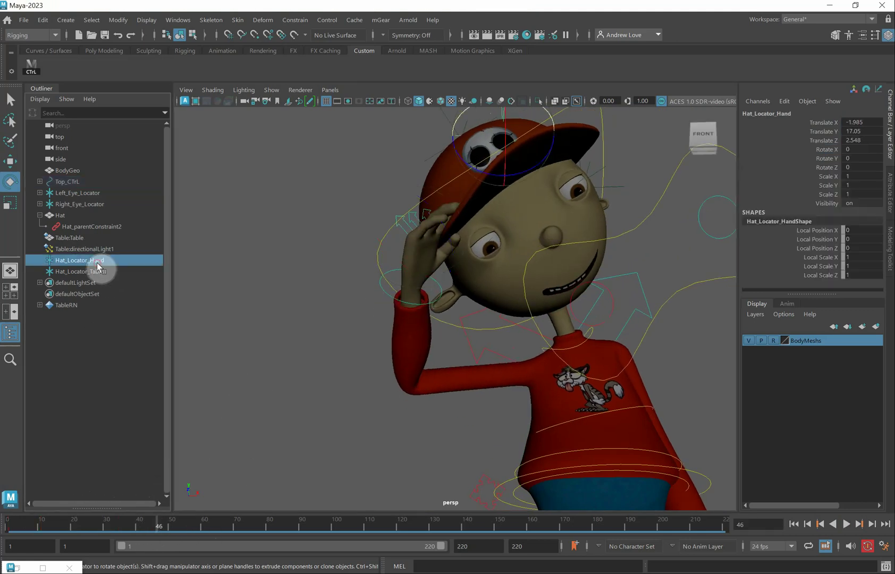
scroll(208, 256, down, 5)
alt+drag(267, 330, 267, 351)
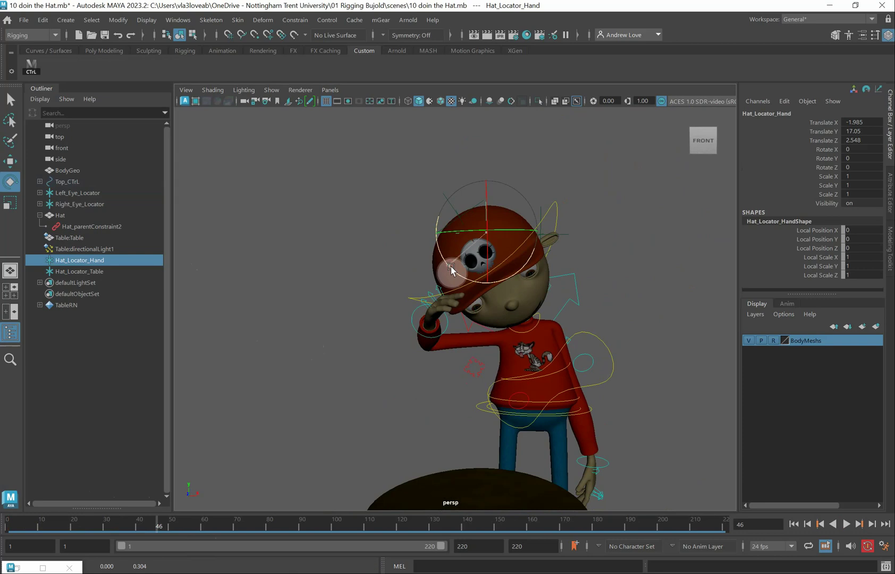
drag(449, 263, 476, 274)
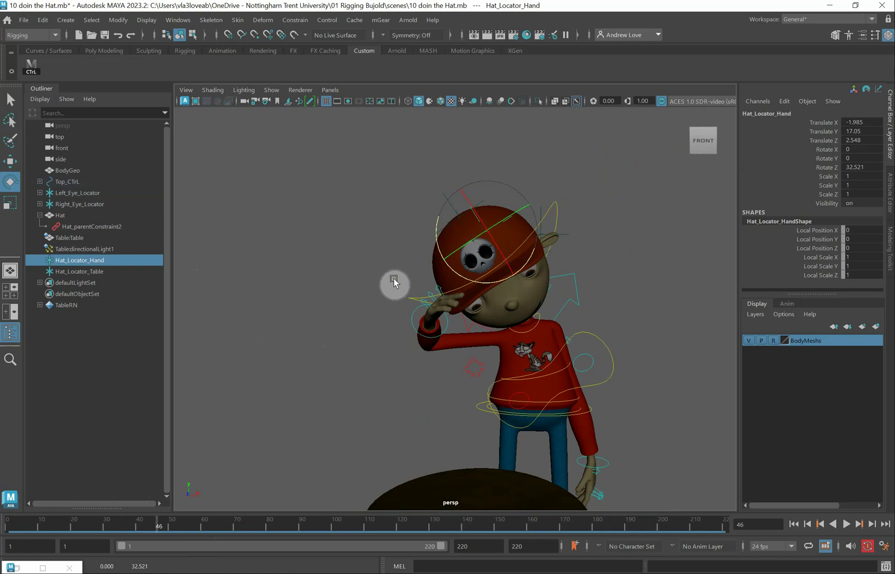
mouse_move(394, 280)
alt+mouse_down()
mouse_move(360, 288)
mouse_move(396, 266)
alt+mouse_up()
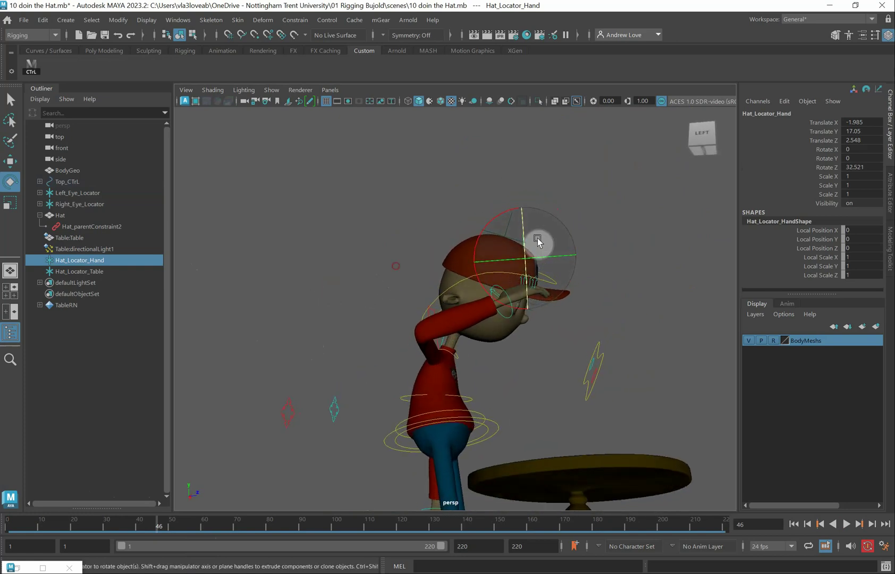
drag(490, 222, 504, 211)
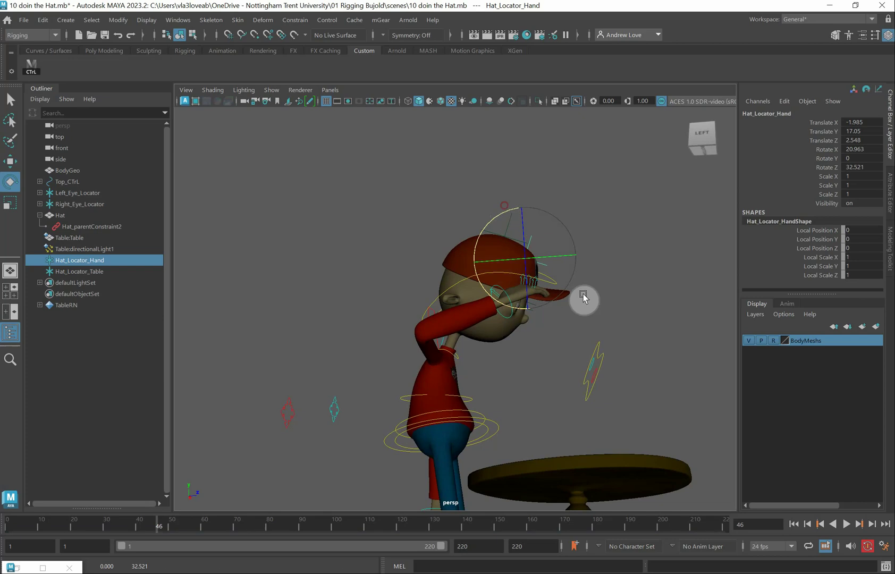
alt+drag(584, 300, 555, 388)
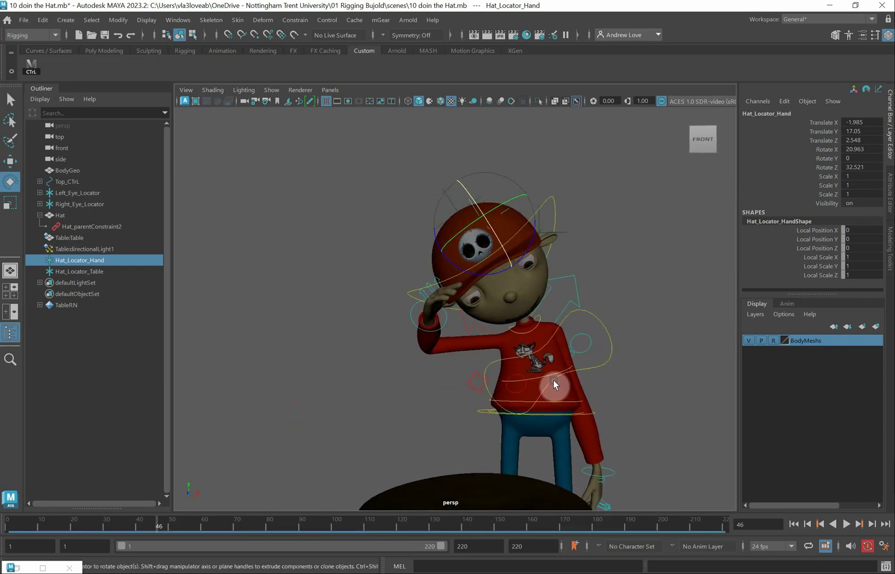
Step: Move Hat_Locator_Hand to the right hand's grip at the hat brim, about -3.178, 14.495, 2.623 in Translate X, Y, Z
key(w)
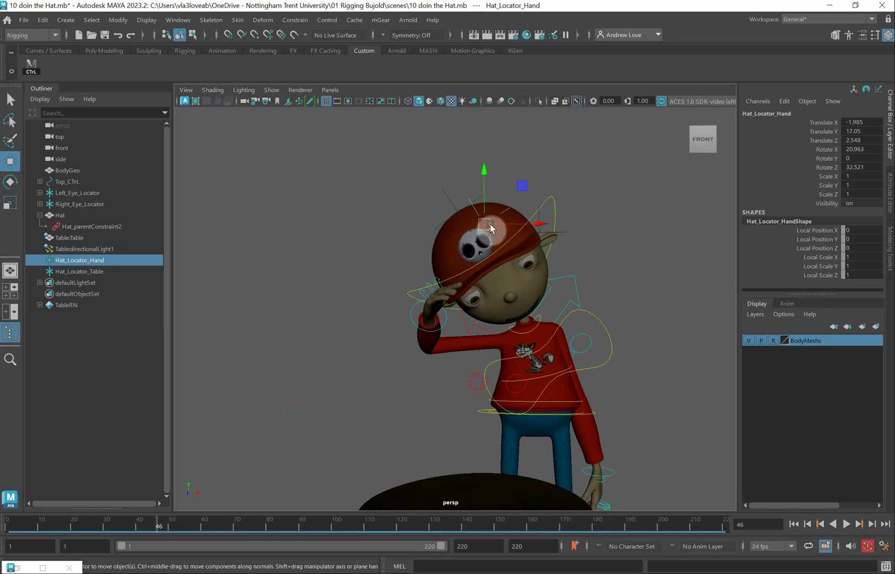
drag(490, 224, 456, 304)
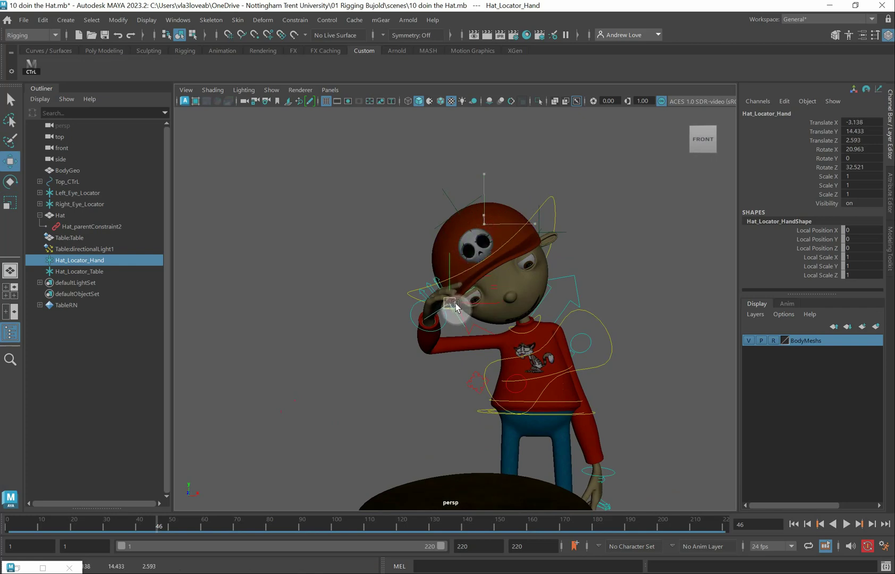
alt+drag(320, 360, 364, 334)
scroll(357, 324, up, 6)
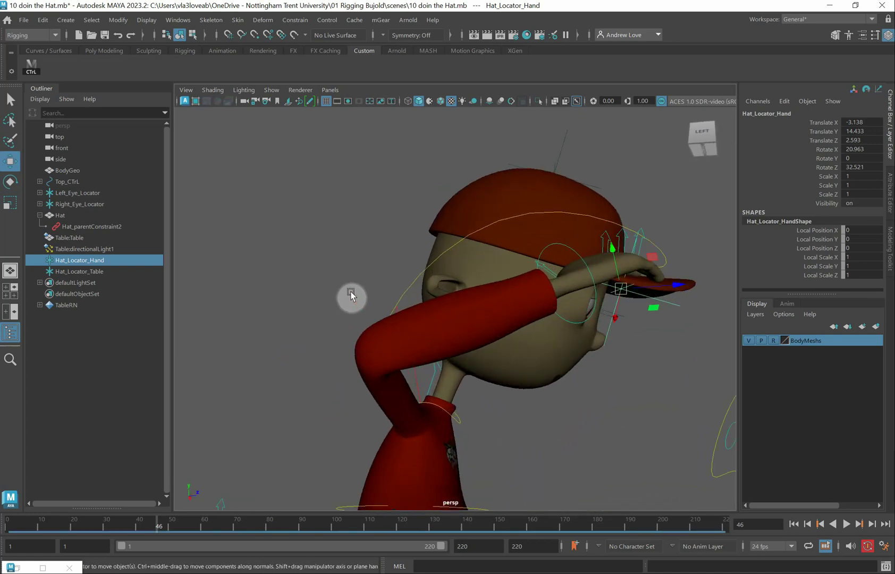
alt+middle_drag(341, 271, 281, 300)
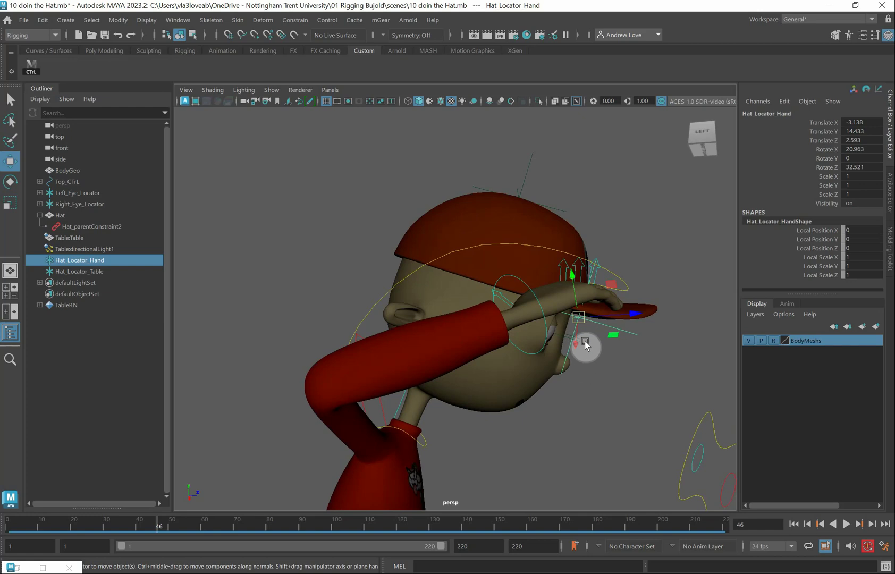
drag(584, 317, 587, 313)
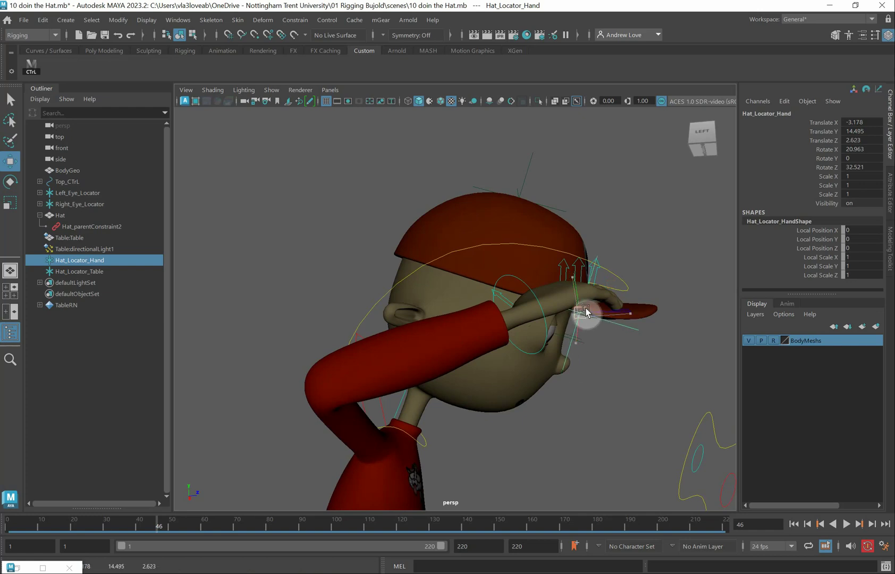
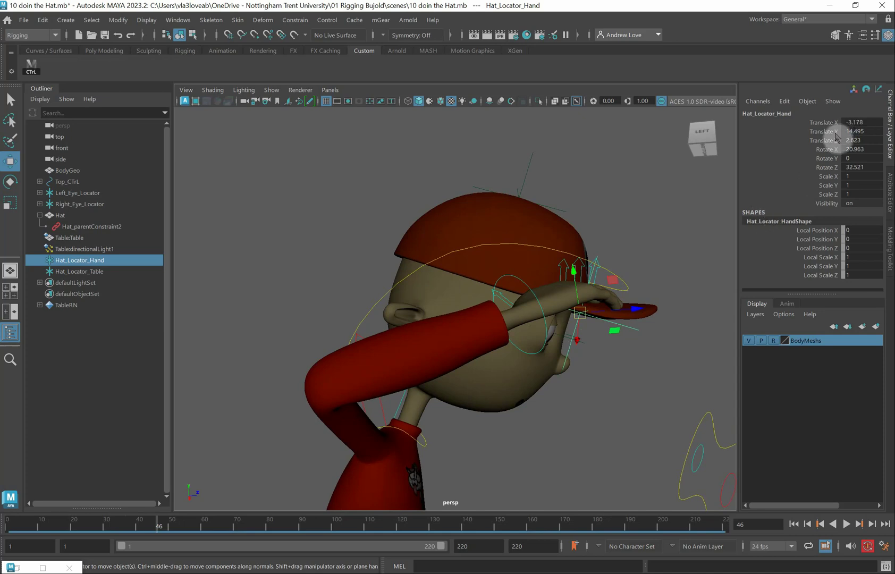
Step: Key all the translate and rotate channels of Hat_Locator_Hand at frame 46
drag(832, 126, 814, 167)
right_click(813, 164)
click(813, 180)
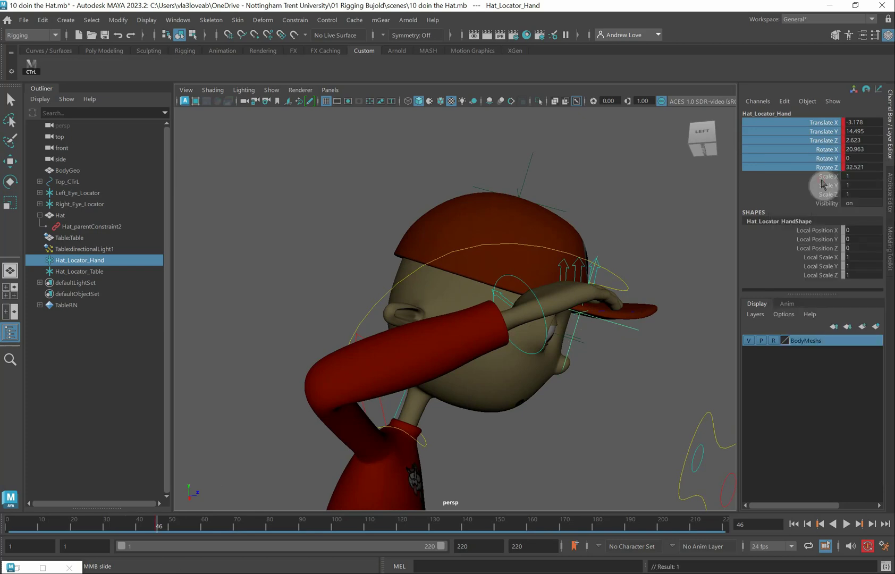
alt+drag(262, 410, 177, 417)
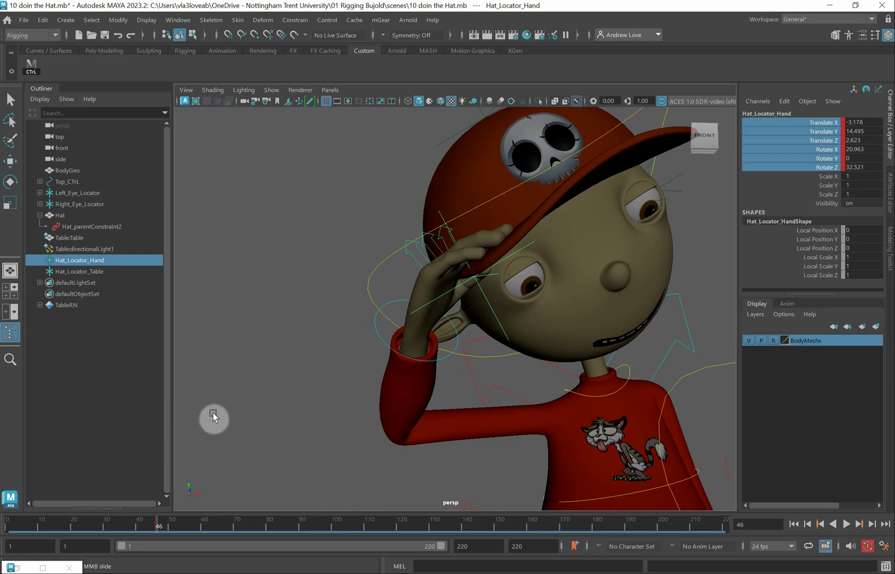
Step: Parent Hat_Locator_Hand to the right wrist control, then clear the selection
click(379, 338)
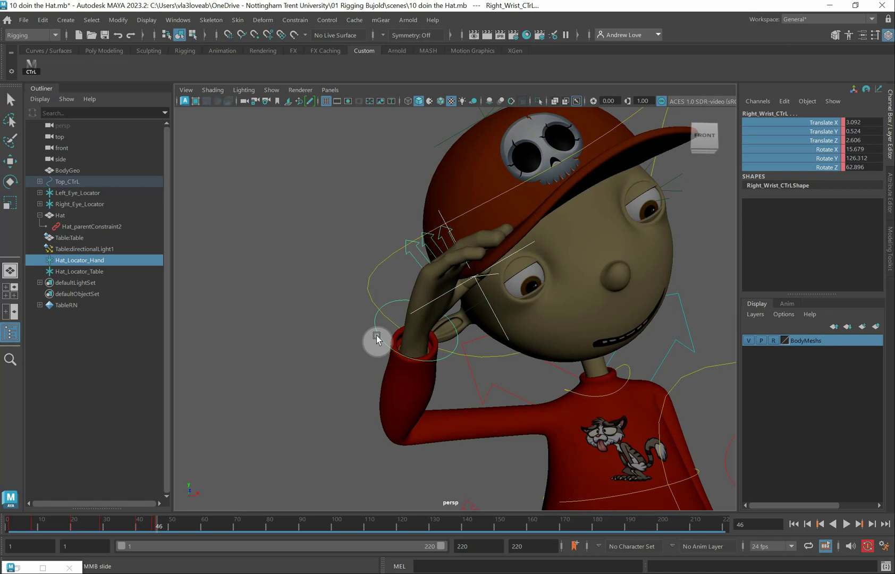
key(p)
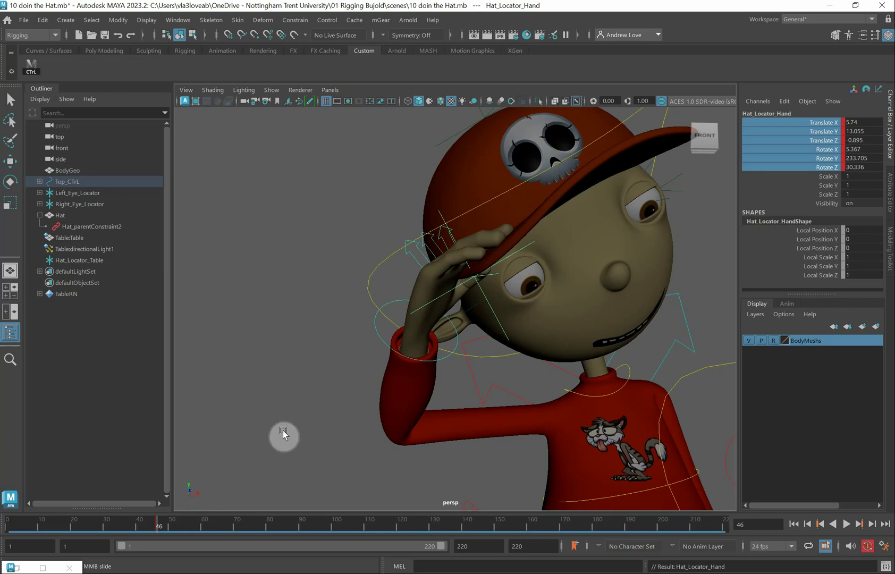
click(432, 177)
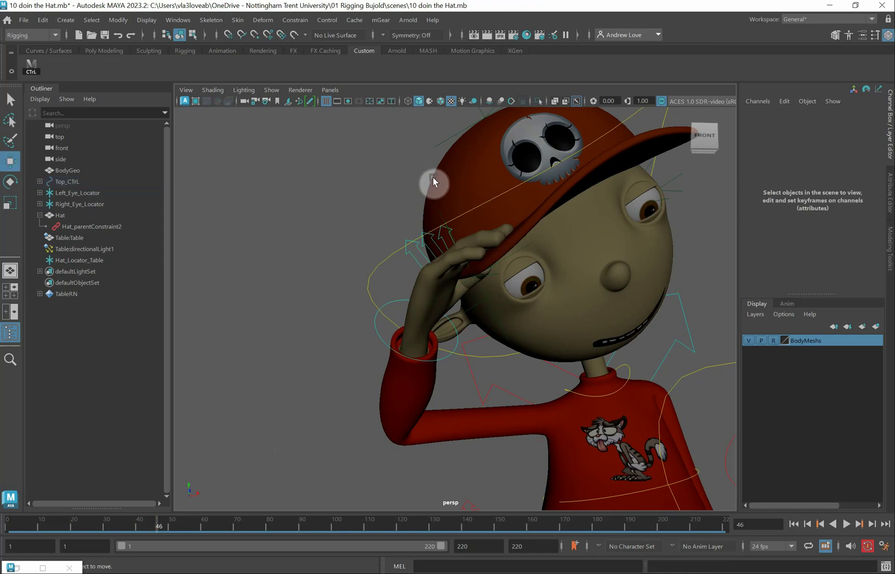
Step: Key the hat's Table, Hand and Head locator weights on Hat_parentConstraint2 at frame 46
click(66, 215)
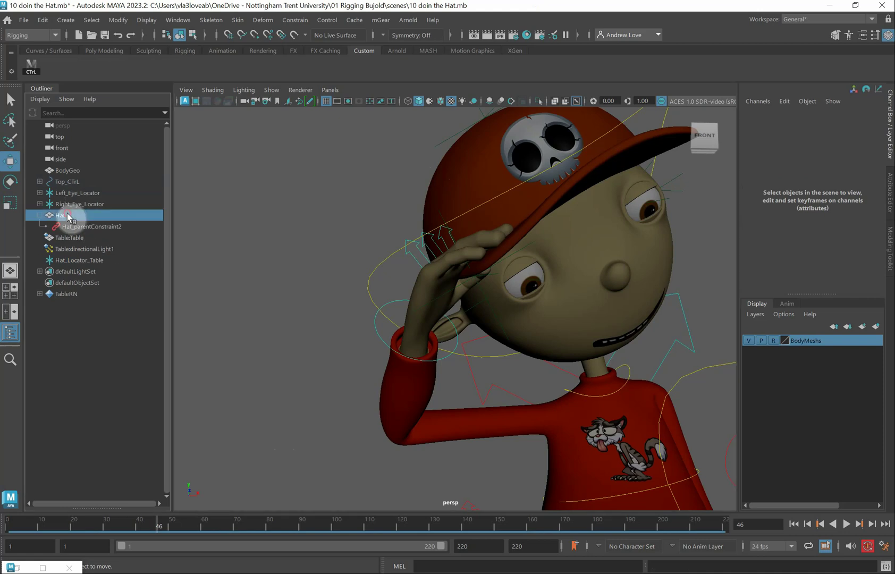
scroll(829, 229, down, 3)
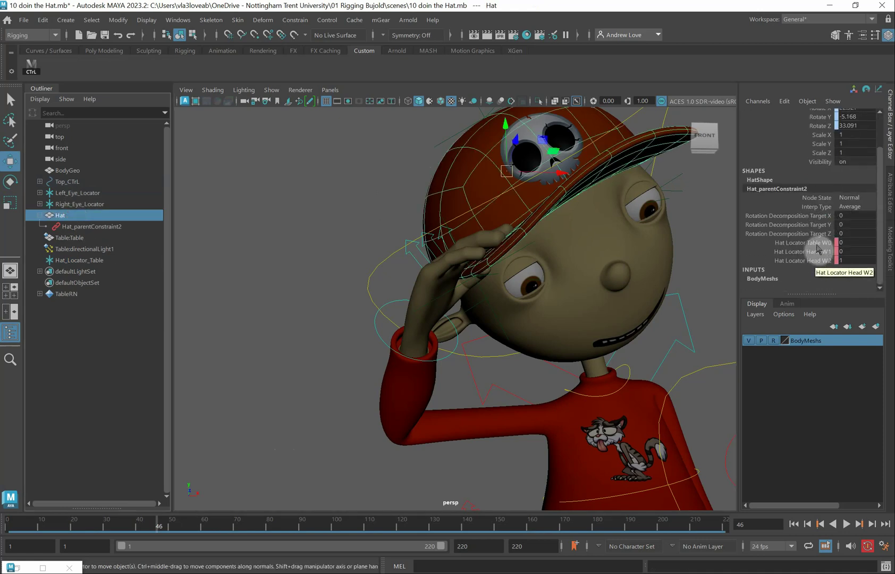
drag(814, 242, 816, 251)
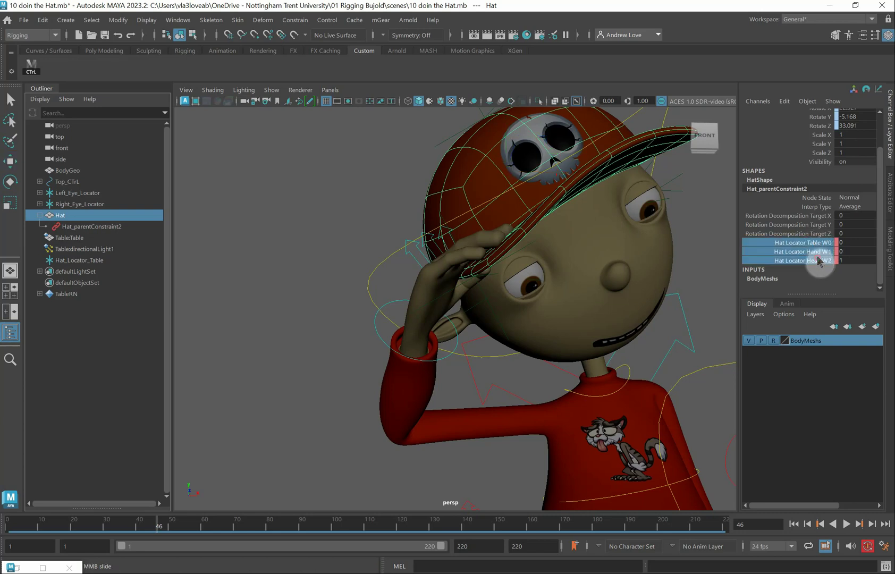
right_click(819, 260)
click(803, 269)
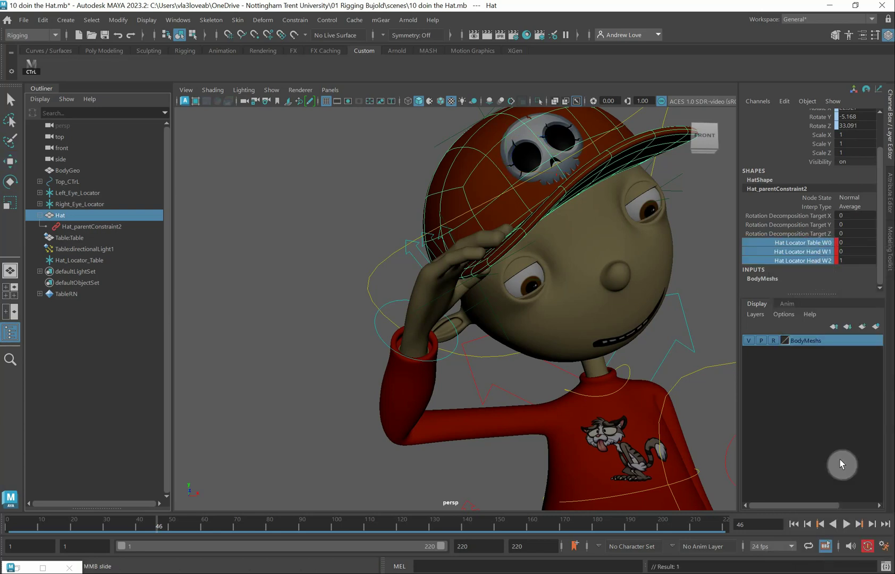
Step: At frame 47, set the hat constraint's Hat Locator Hand W1 to 1 and Hat Locator Head W2 to 0
click(872, 524)
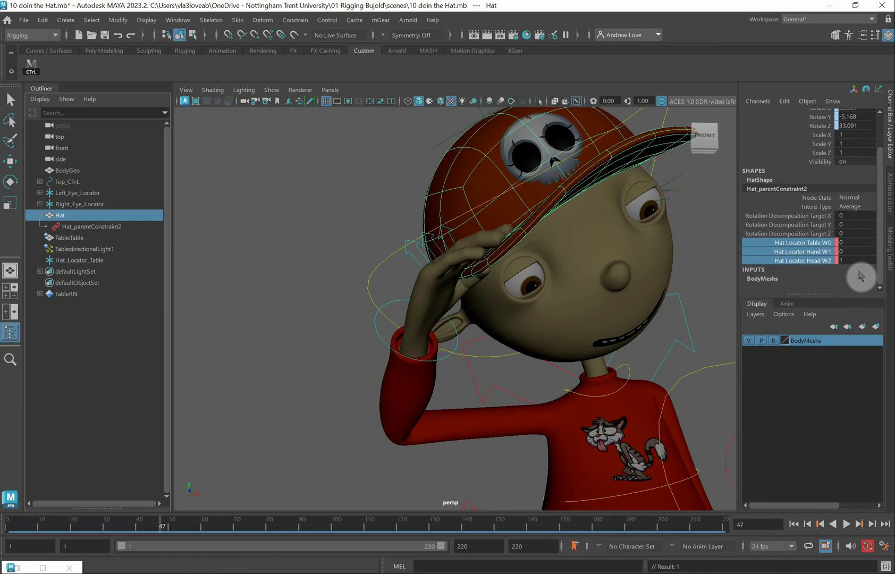
click(857, 252)
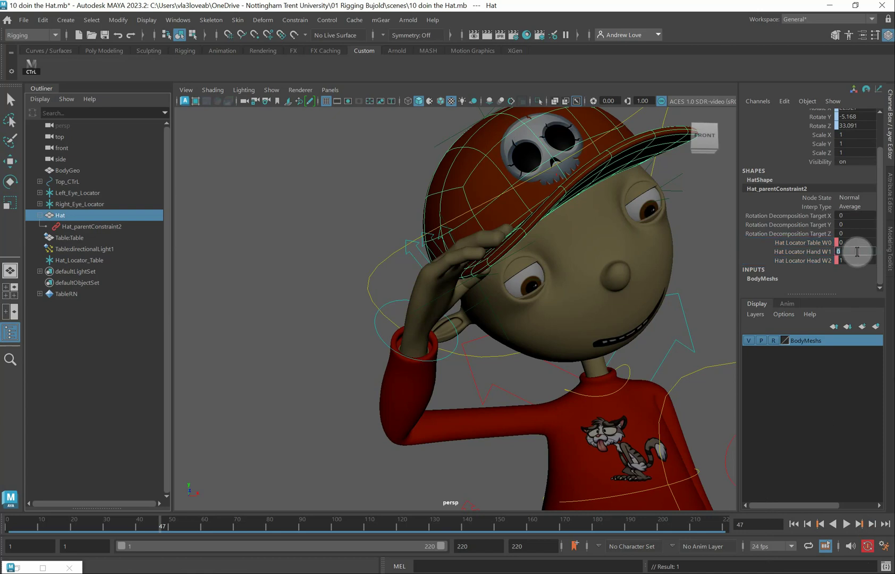
key(Return)
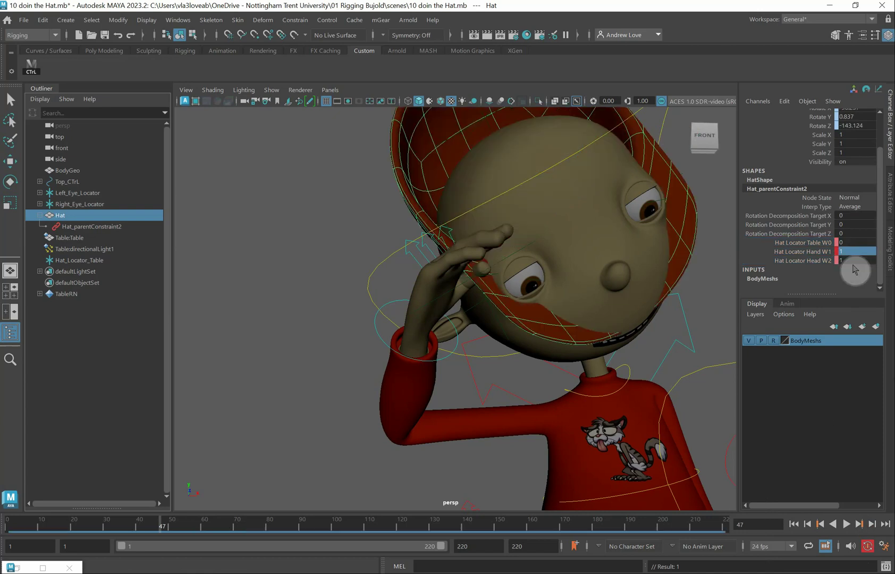
click(846, 260)
text(0)
key(Return)
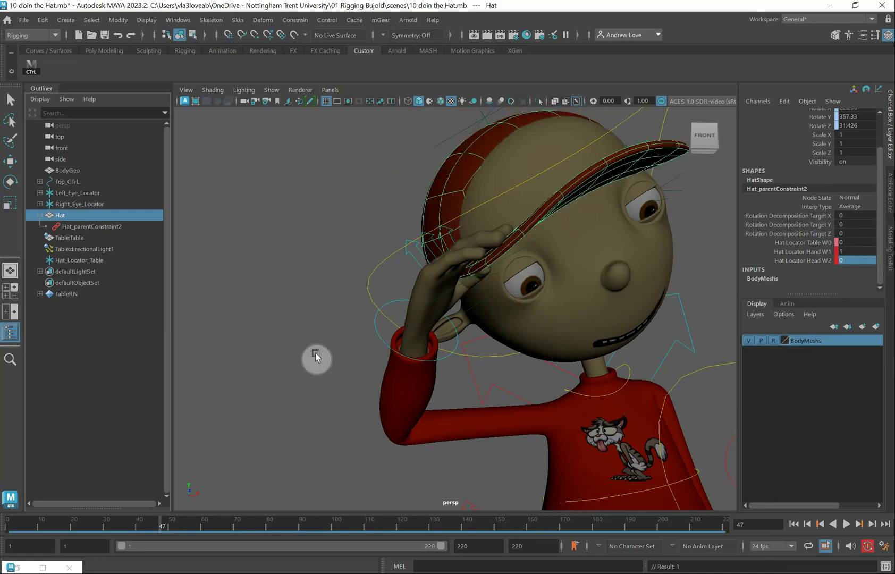
Step: Move Hat_Locator_Hand at frame 47 to about 5.587, 13.068, -0.682 to bring the hat toward its place on the head
alt+drag(292, 362, 326, 358)
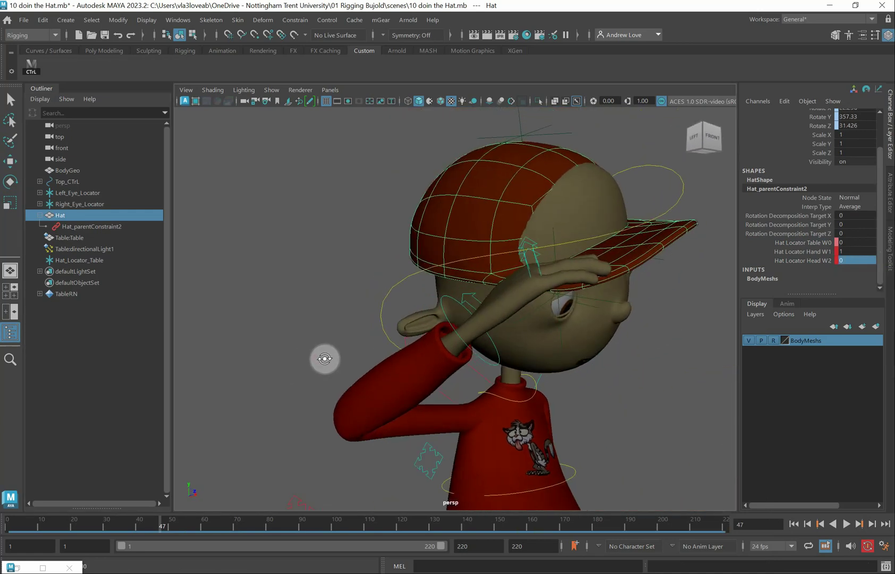
click(612, 304)
key(w)
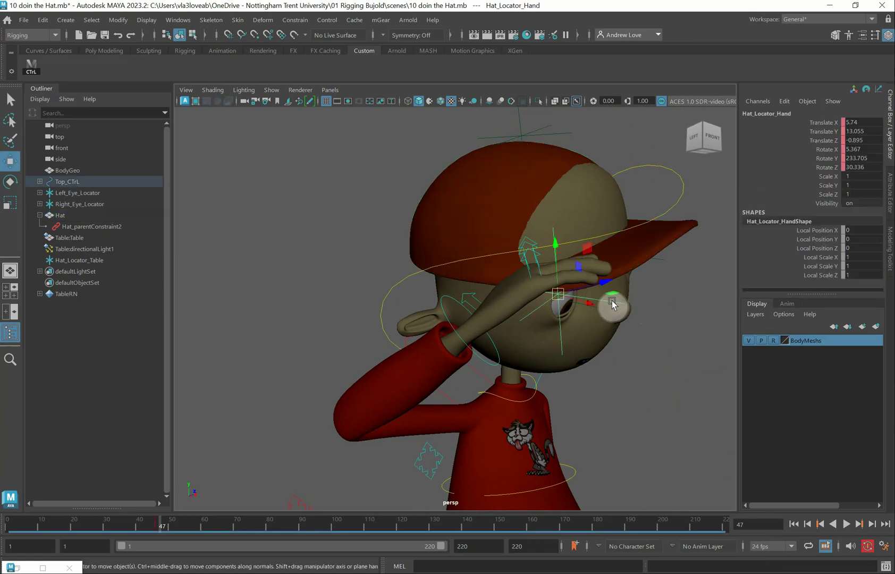
drag(586, 301, 592, 304)
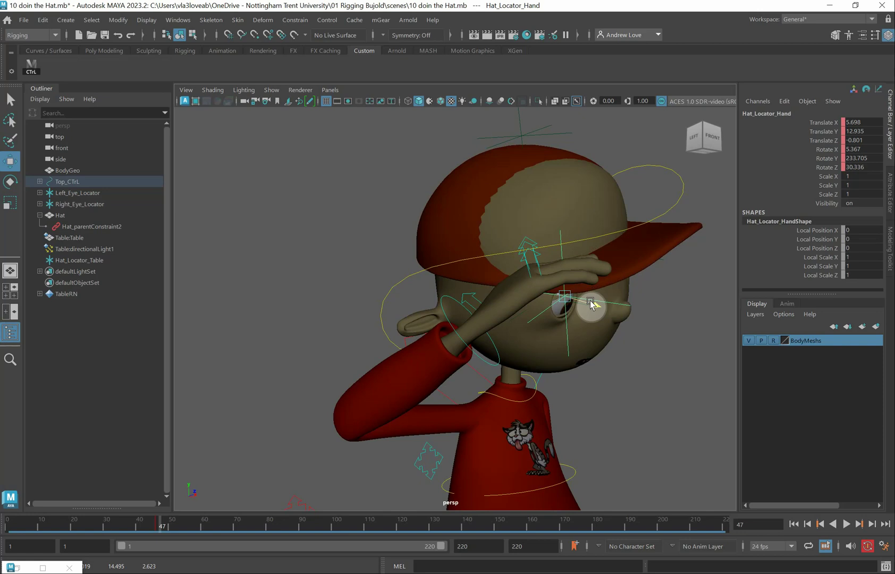
alt+drag(610, 366, 646, 356)
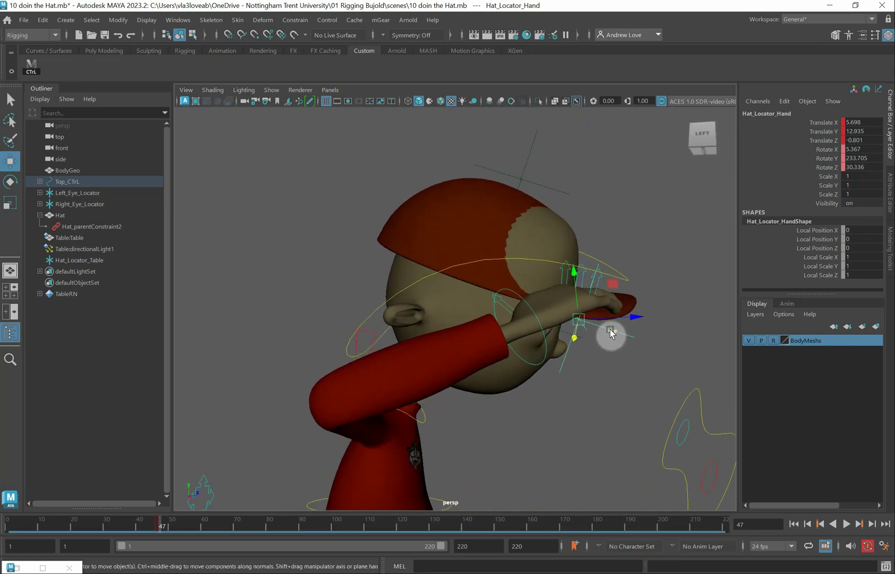
drag(577, 289, 596, 304)
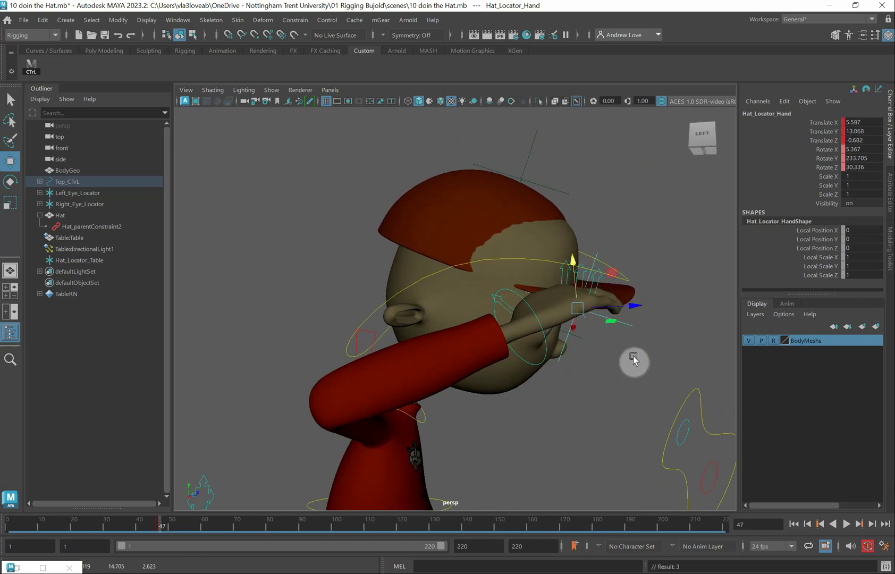
Step: Refine Hat_Locator_Hand's position to about 5.471, 12.963, -1.007 so the hat covers the head, and compare with the preceding frames
alt+drag(633, 360, 629, 418)
drag(609, 287, 330, 306)
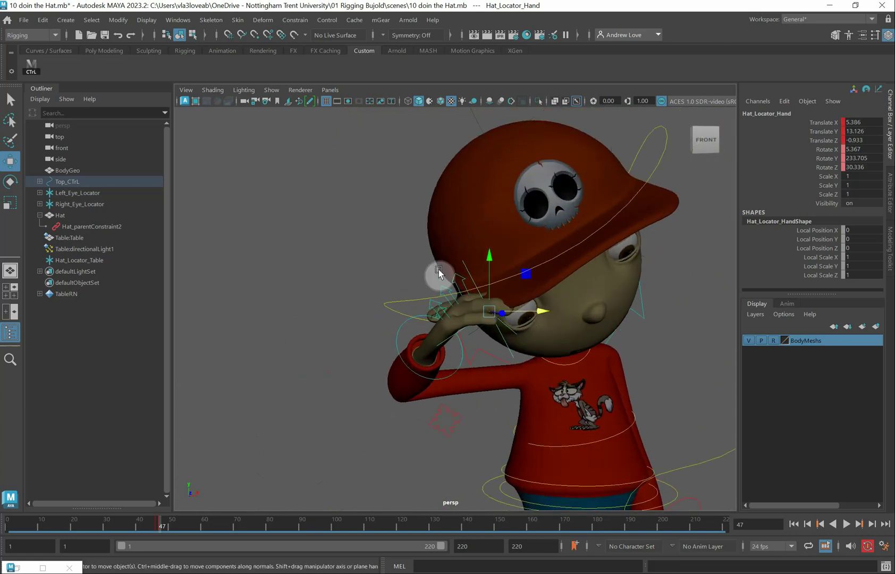
drag(490, 265, 494, 280)
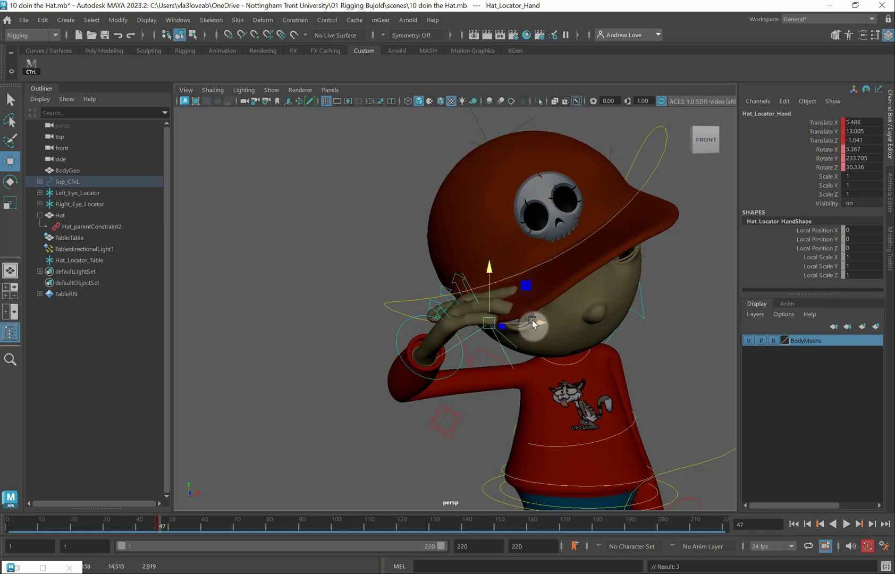
drag(533, 325, 535, 319)
mouse_move(353, 313)
alt+mouse_down()
mouse_move(414, 302)
mouse_move(366, 304)
alt+mouse_up()
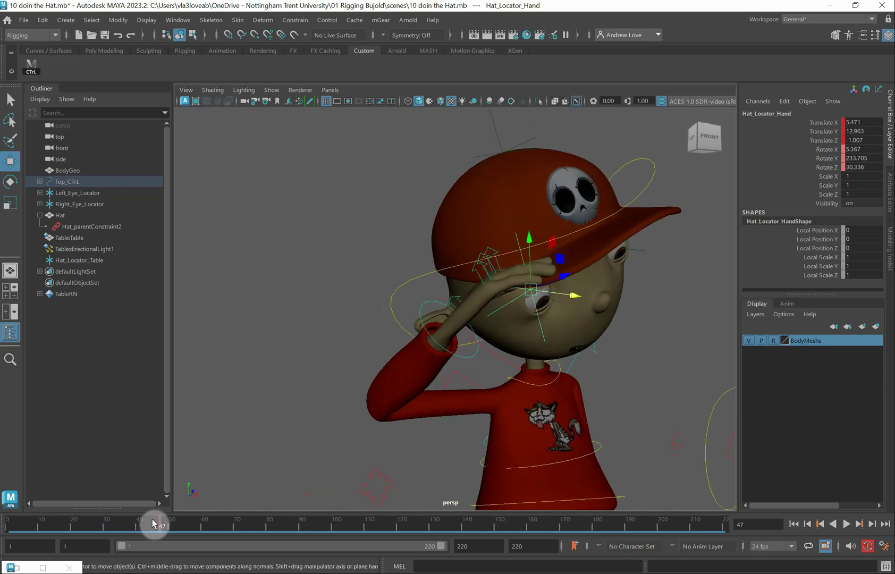
drag(153, 524, 160, 526)
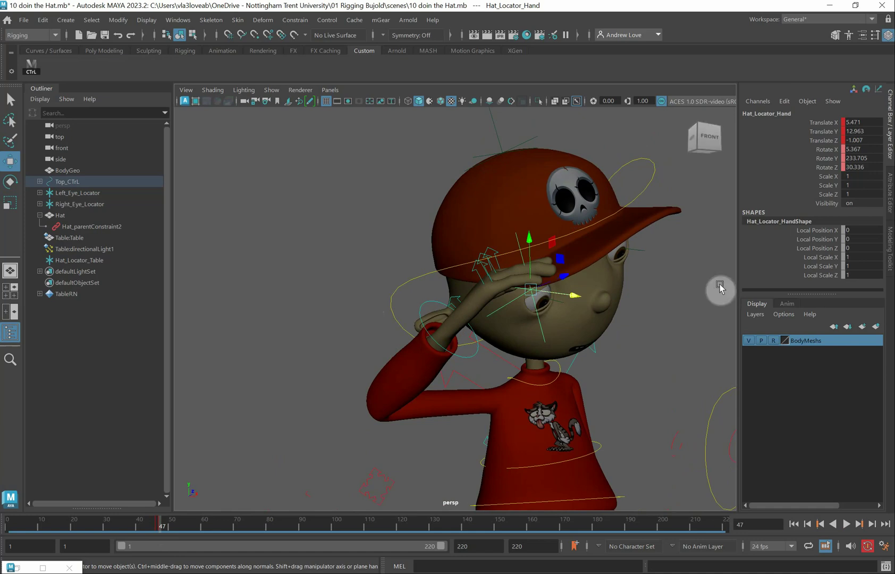
Step: Set the Move tool's axis orientation to Object and nudge Hat_Locator_Hand to about 5.493, 12.976, -1.043
click(875, 35)
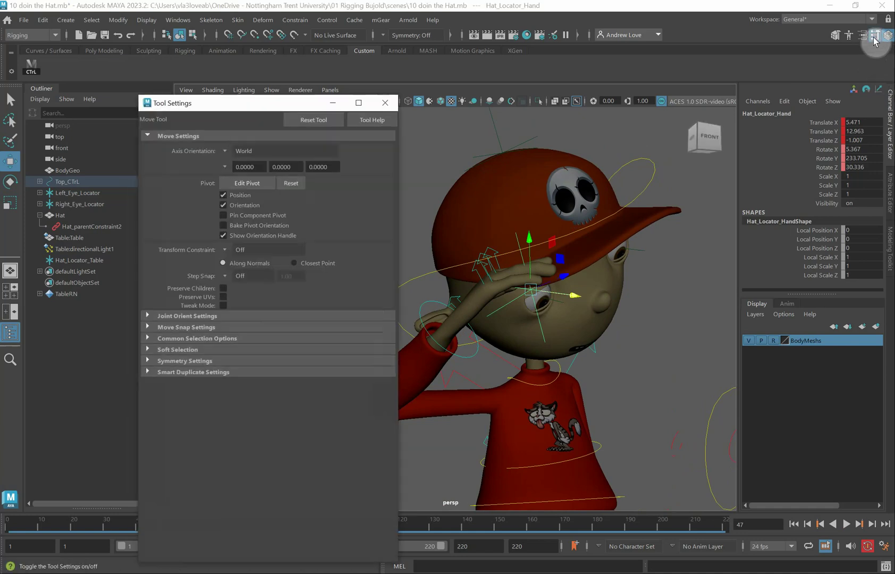
click(236, 154)
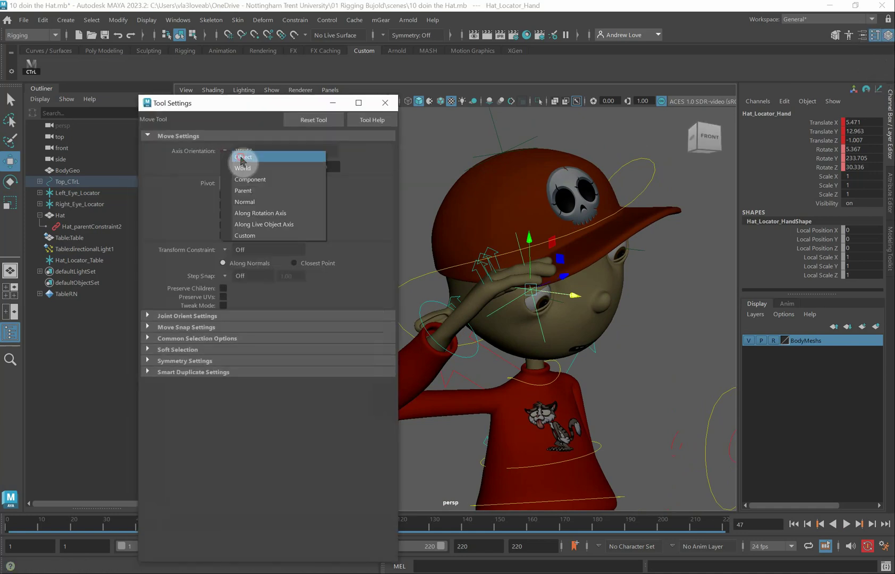
click(242, 158)
drag(566, 270, 564, 267)
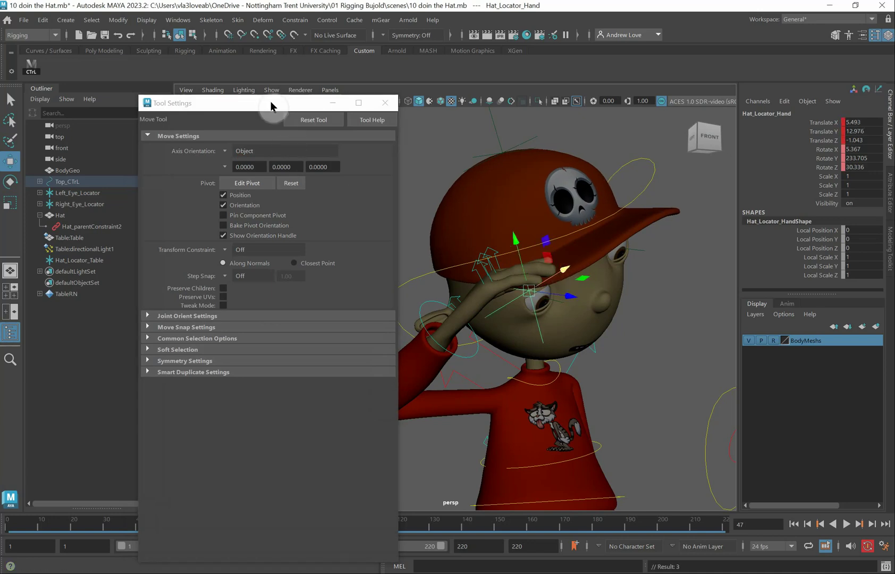
Step: Move the tool settings window aside and compare the hat's placement between frames 45 and 47
drag(271, 104, 173, 56)
click(181, 402)
click(162, 521)
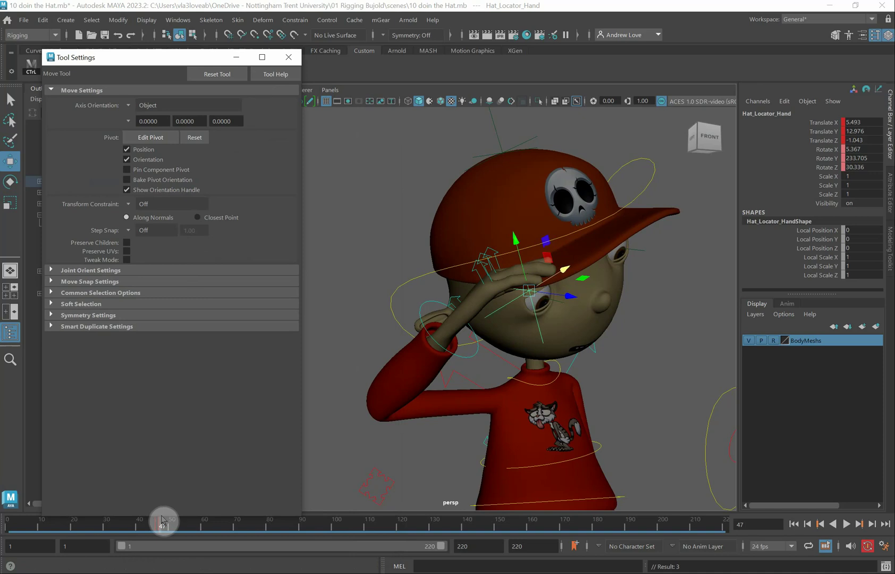
mouse_move(159, 526)
mouse_down()
mouse_move(167, 524)
mouse_move(156, 522)
mouse_up()
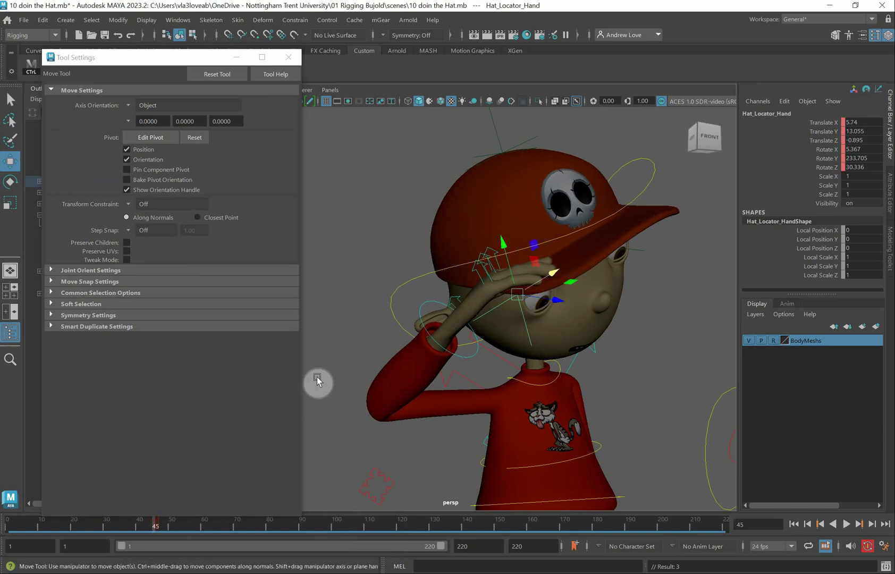
alt+drag(317, 377, 346, 380)
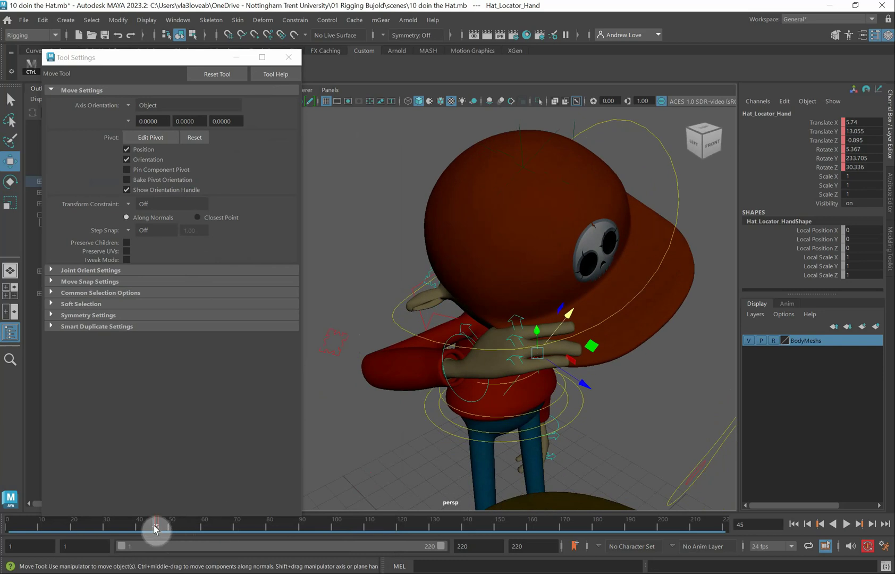
drag(155, 528, 160, 528)
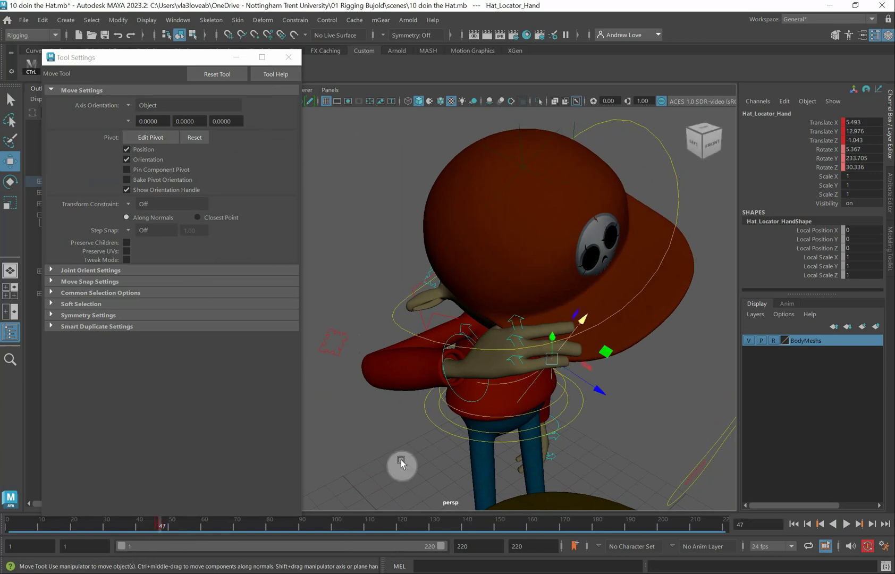
Step: Nudge Hat_Locator_Hand to about 5.52, 12.995, -1.033, rotate it to about 233.312 in Y, and recheck the neighbouring frames
drag(604, 392, 582, 323)
key(e)
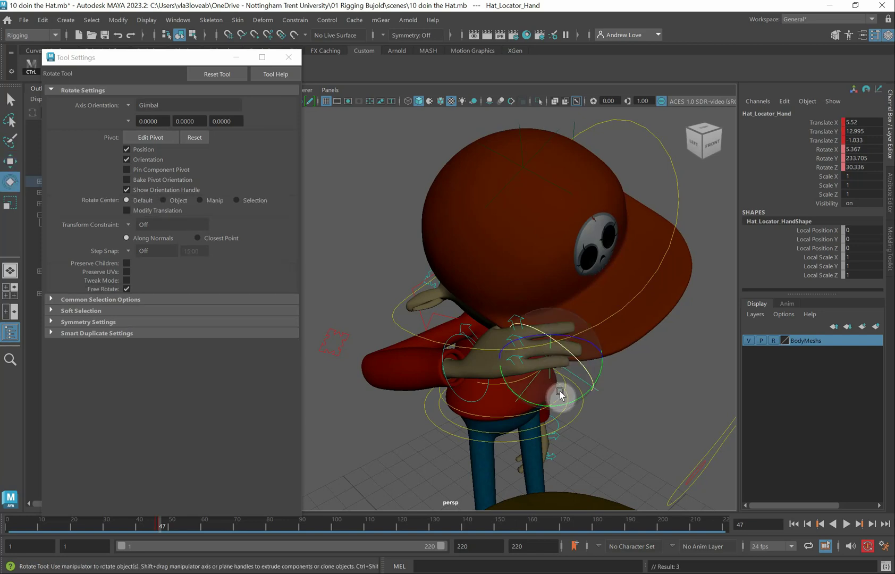
drag(562, 407, 564, 408)
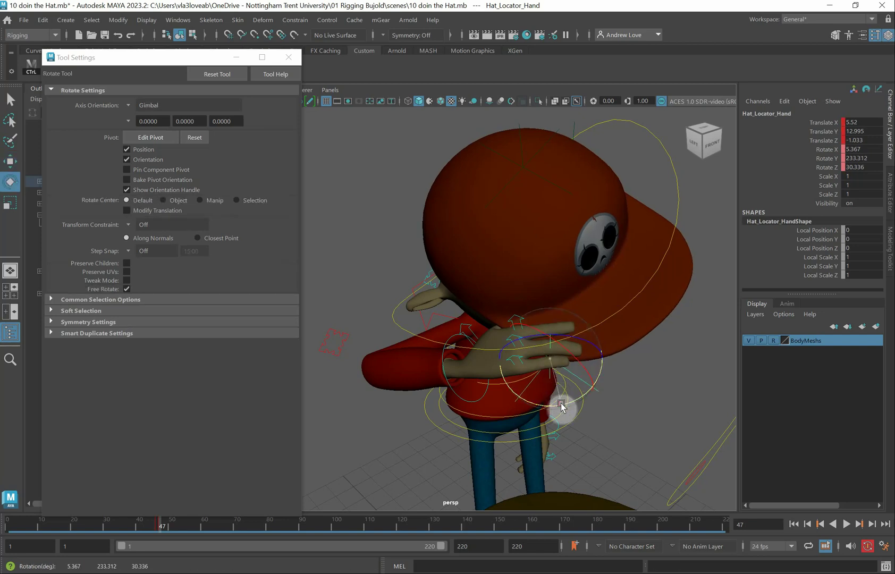
drag(159, 528, 159, 505)
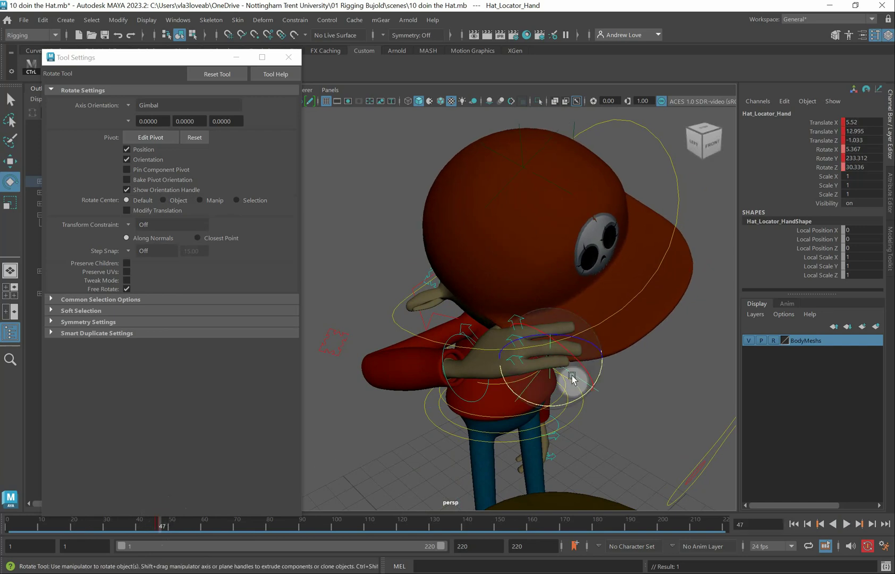
Step: Shift Hat_Locator_Hand along its local axis to about 5.539, 13.009, -1.016, key its translation, and compare frames 46 and 47
key(w)
middle_drag(595, 392, 594, 390)
key(shift+w)
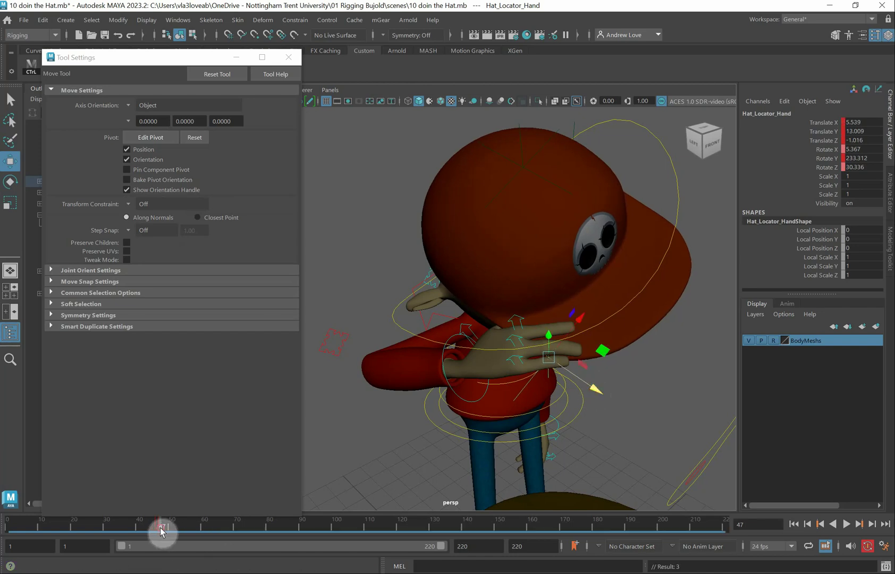
drag(160, 530, 158, 530)
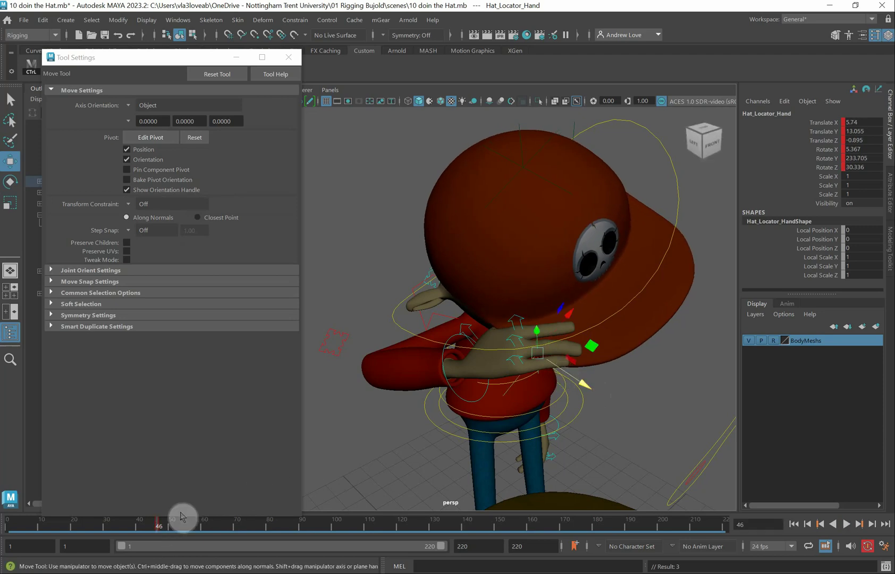
click(160, 527)
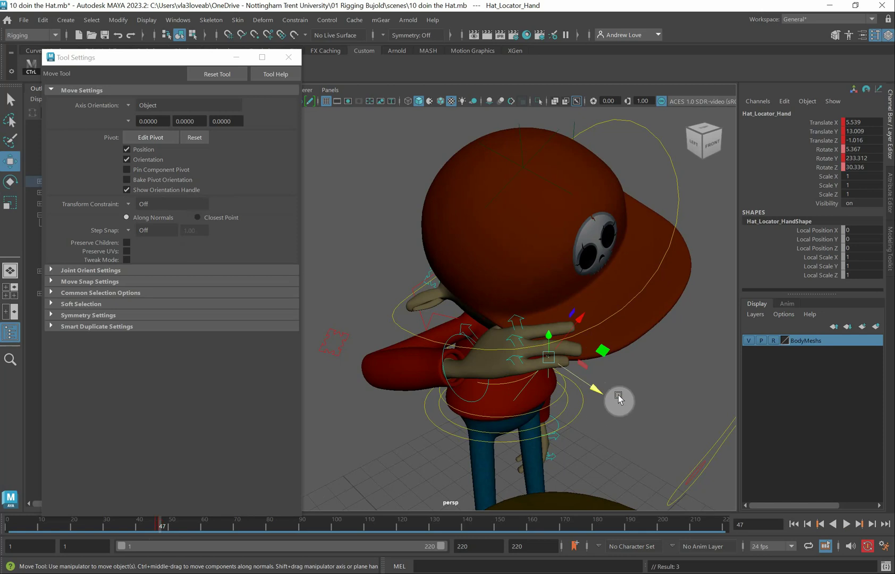
Step: Fine-tune Hat_Locator_Hand to about 5.575, 13.036, -0.983 with Y rotation 232.87 at frame 47, key it, and play the animation
drag(596, 394, 573, 399)
key(s)
key(e)
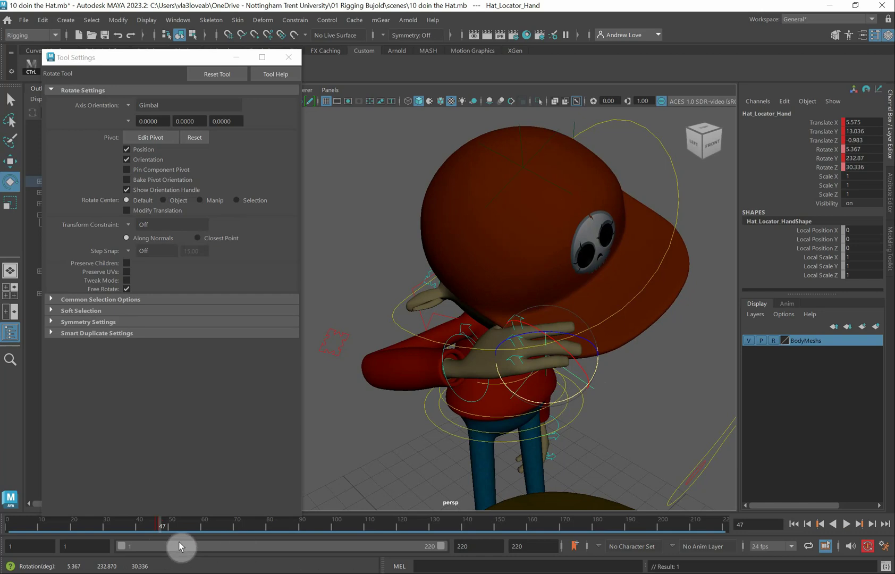
key(alt+v)
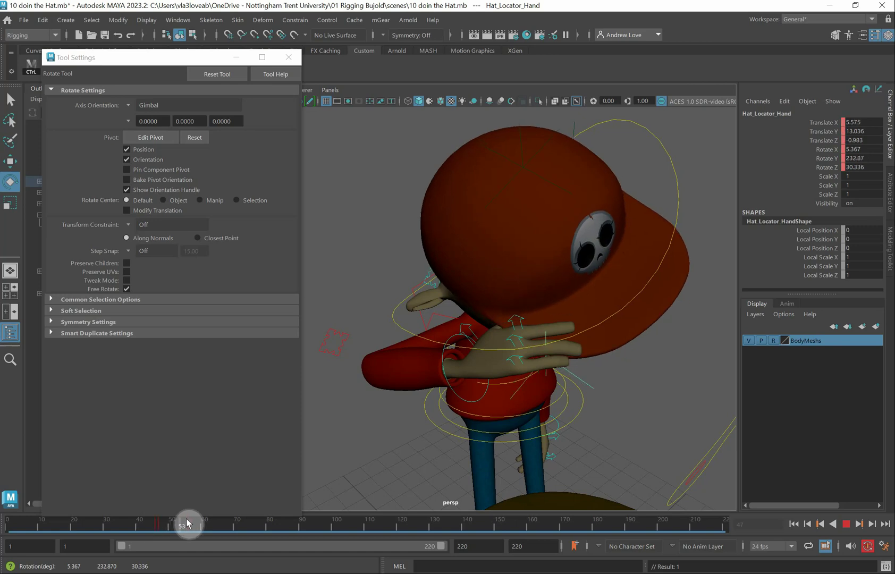
Step: Close the tool settings and scrub the animation from the start to frame 47 to check the hat's head-to-hand switch
click(66, 525)
click(289, 57)
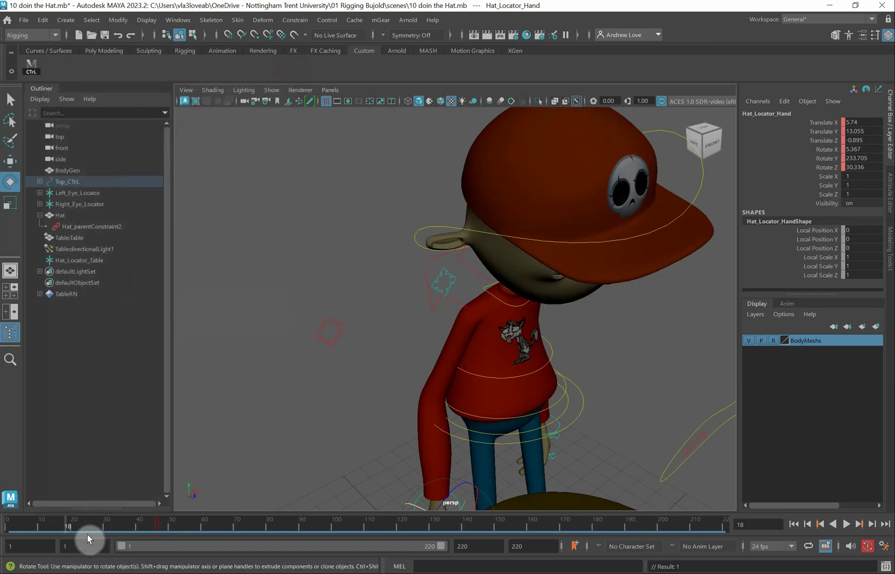
drag(15, 526, 151, 511)
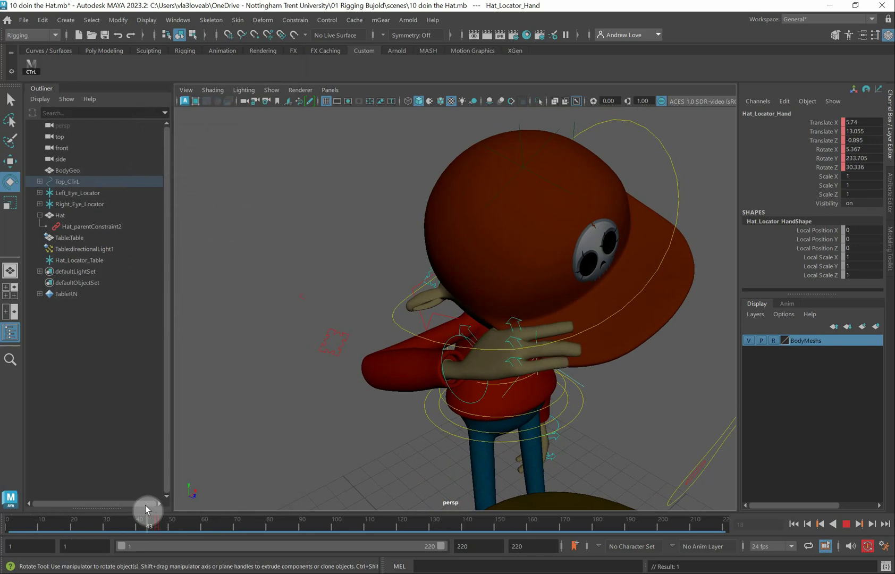
drag(158, 505, 178, 507)
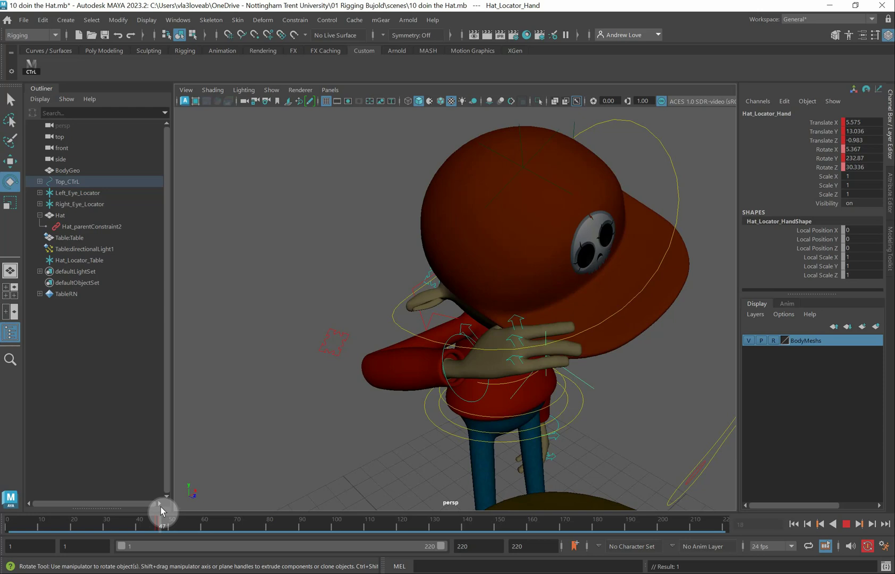
drag(161, 507, 160, 505)
Step: At frame 47, rotate Right_Index_CTrL to about 0.063 and Right_Miiddle_CTrL to about 10.387 in Y to adjust the grip
alt+right_drag(394, 391, 589, 331)
click(574, 332)
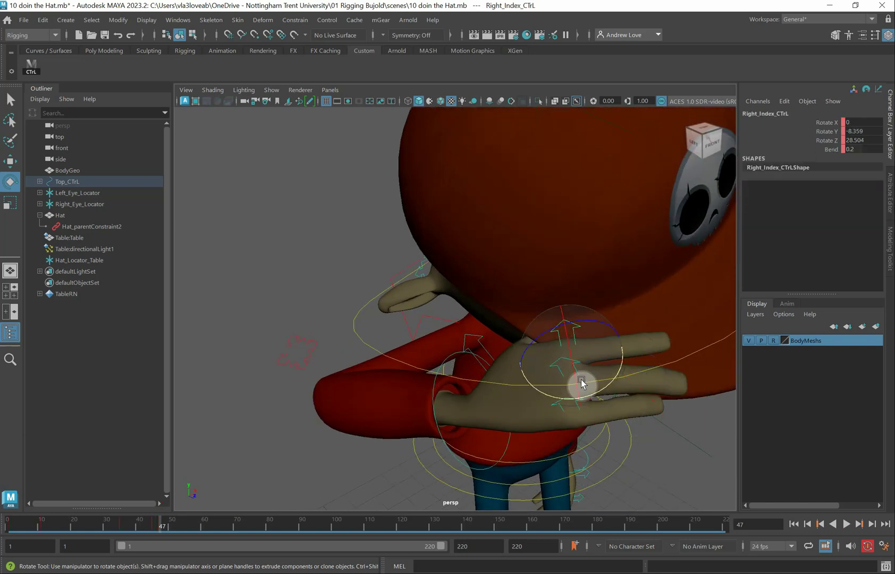
drag(603, 388, 565, 406)
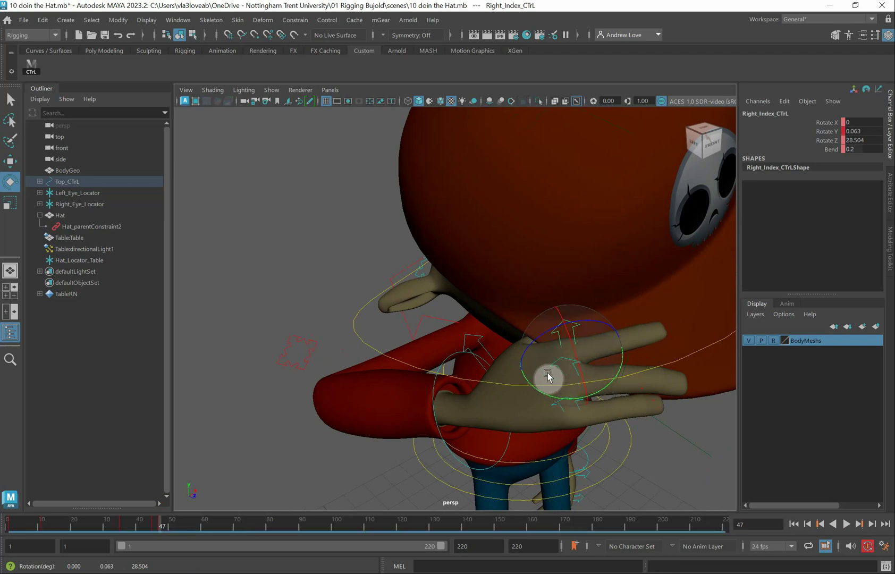
key(q)
click(562, 364)
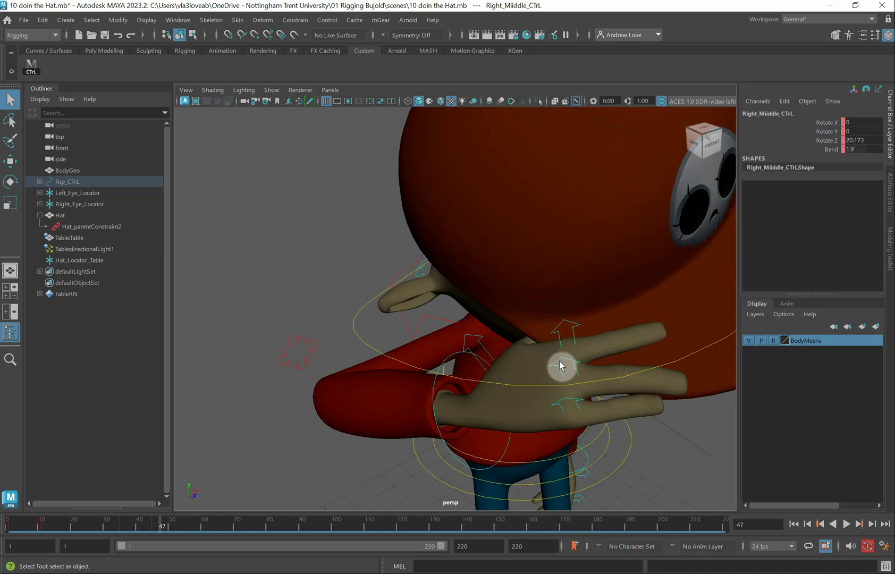
key(e)
drag(620, 404, 556, 406)
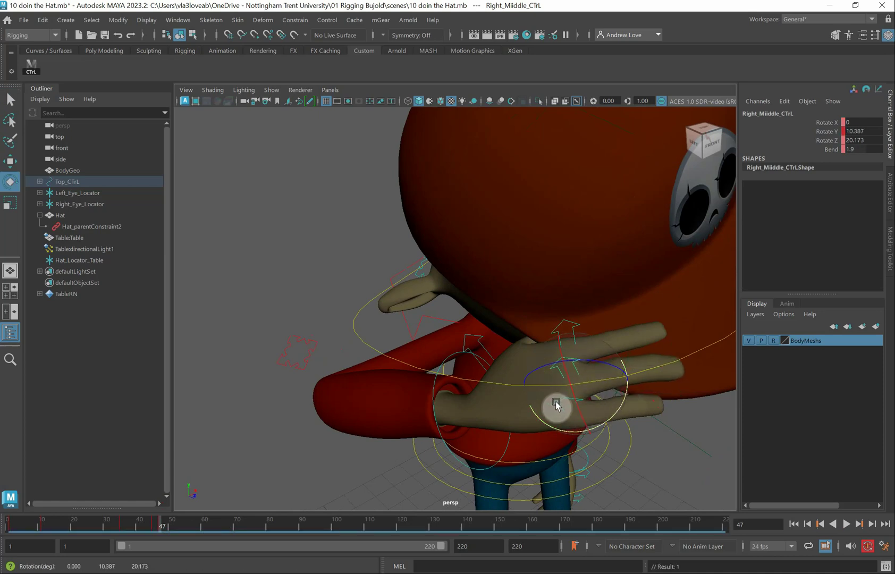
Step: Rotate Right_Pinky_CTrL to about 28.932 in Y at frame 47, and scrub the animation through to frame 58
key(q)
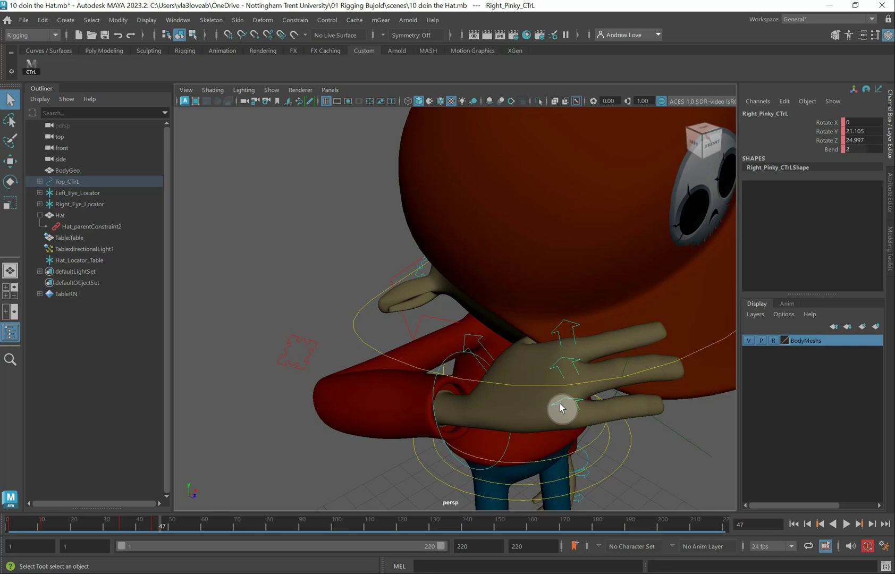
key(e)
drag(614, 441, 622, 440)
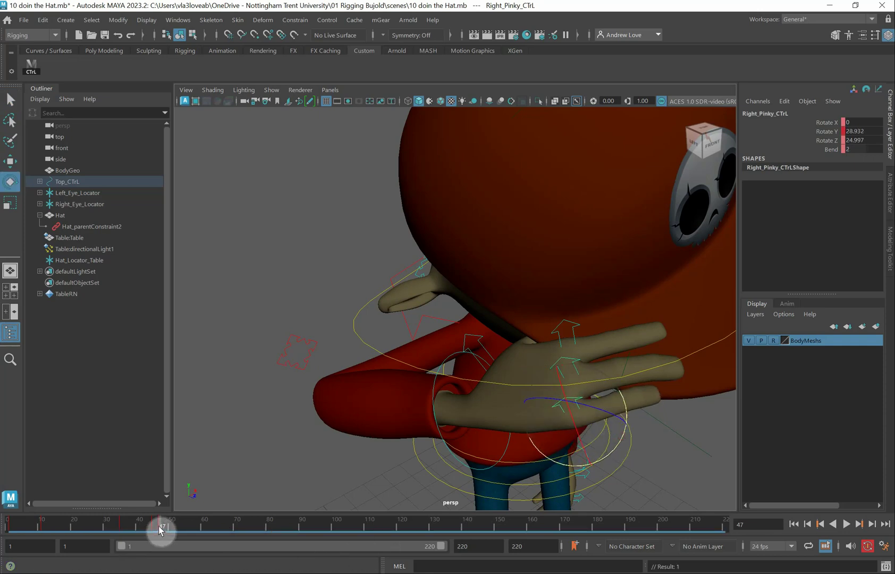
click(91, 523)
drag(91, 523, 196, 502)
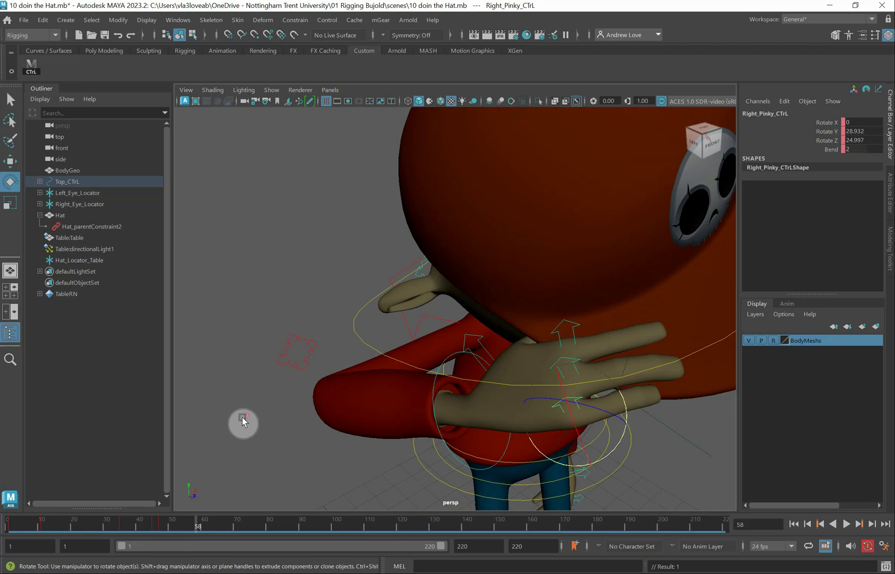
Step: Go to frame 63, select Right_Wrist_CTrL, and set the Move tool's axis orientation to World
scroll(242, 419, down, 5)
alt+drag(248, 437, 242, 410)
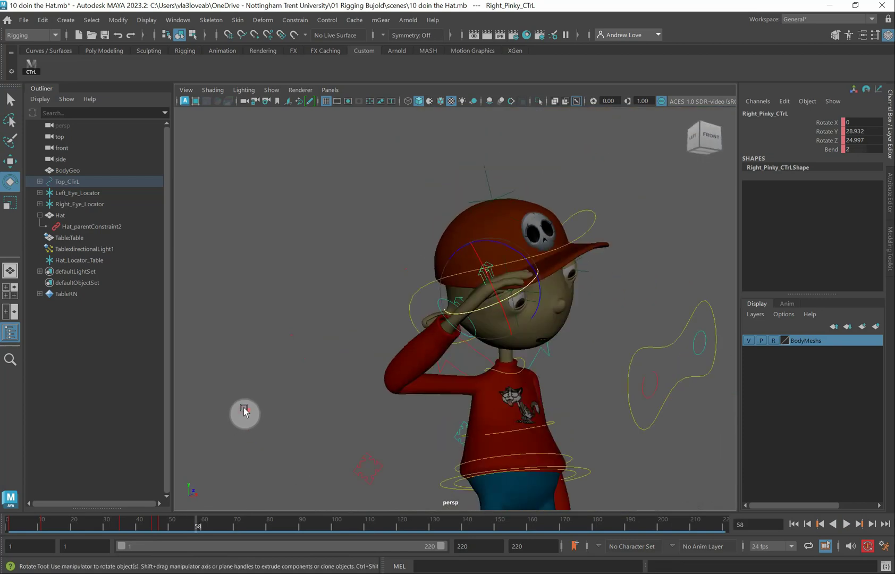
scroll(242, 406, up, 4)
scroll(242, 406, down, 1)
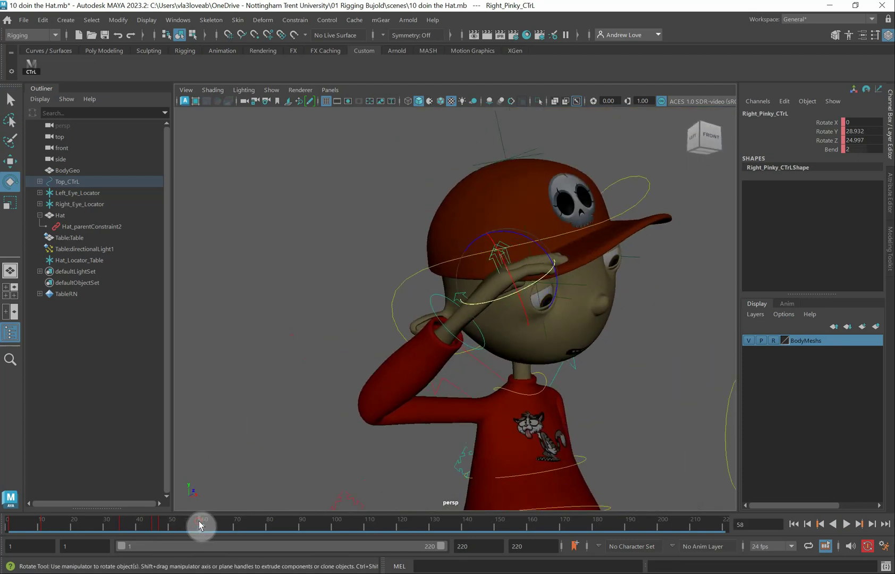
key(alt+v)
key(alt+v)
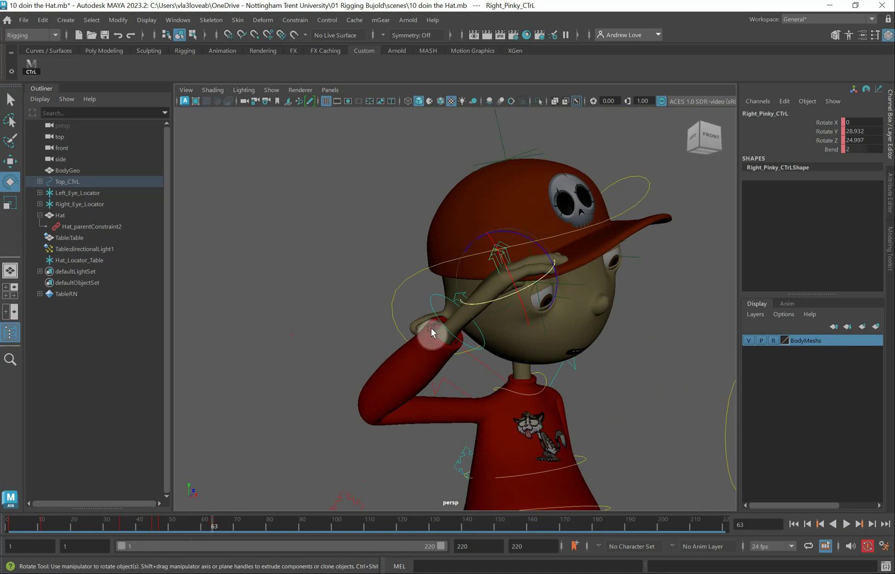
click(430, 306)
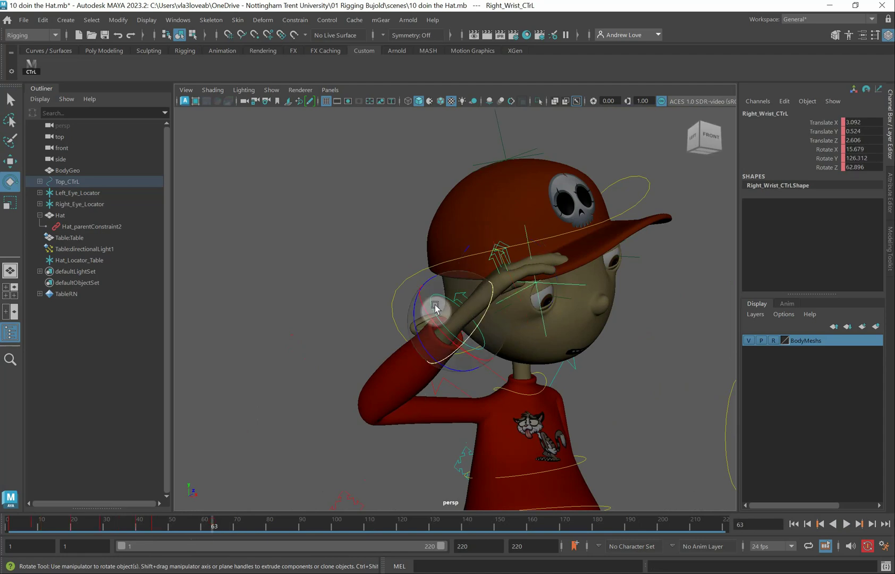
key(w)
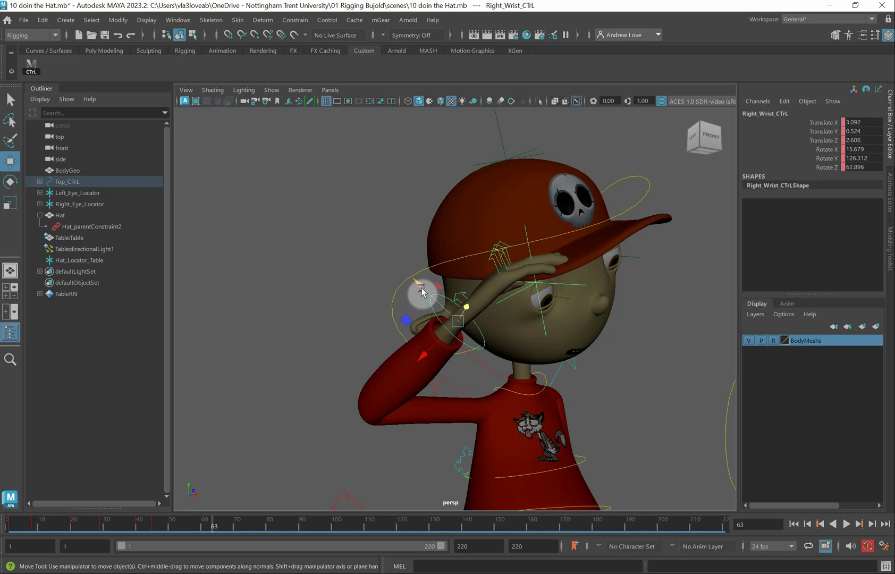
click(875, 36)
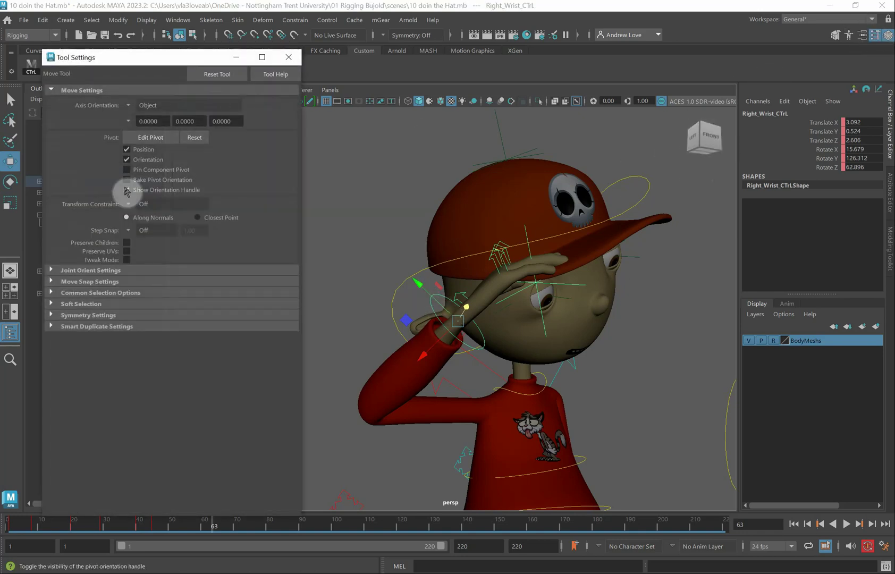
click(127, 107)
click(148, 123)
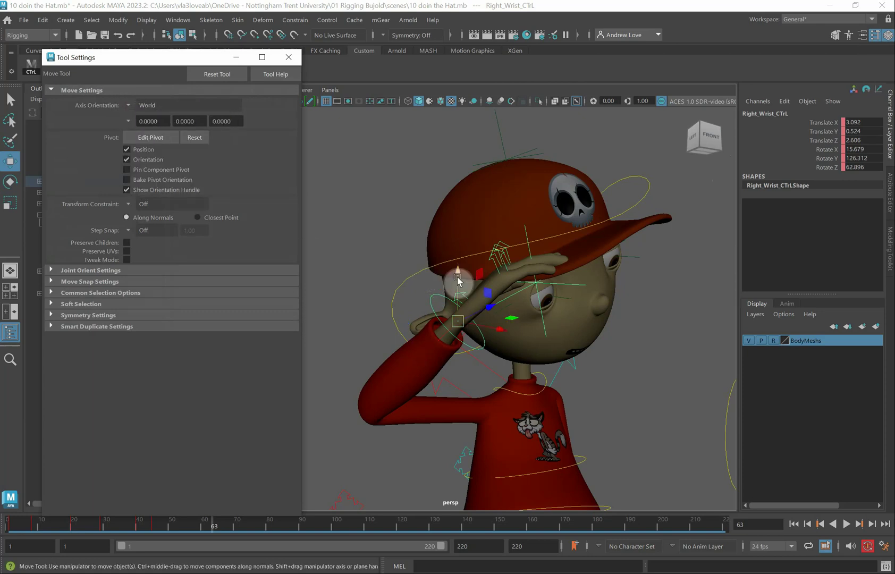
Step: Lift Right_Wrist_CTrL off the head to about 2.607, 1.202, 3.049 and rotate it to about -4.418 in X at frame 63
drag(456, 276, 454, 252)
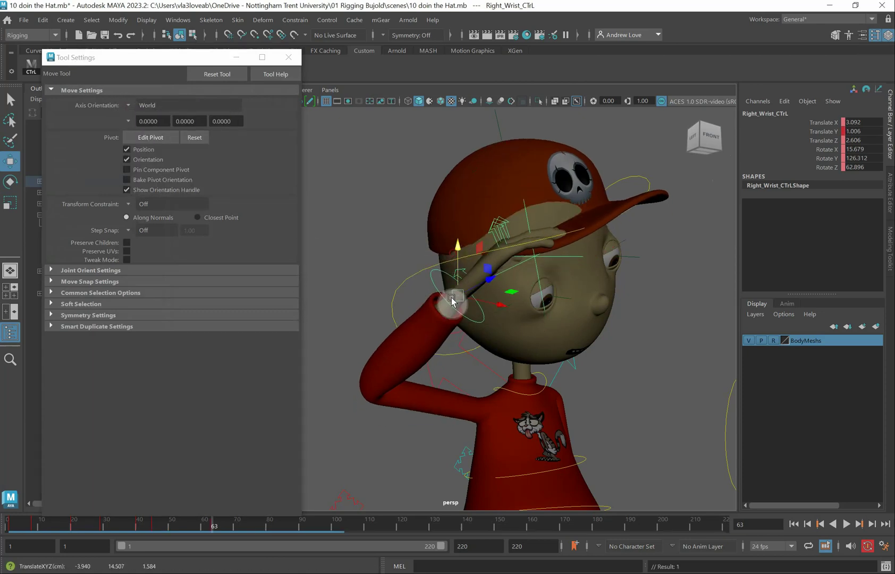
alt+drag(396, 356, 575, 319)
drag(537, 287, 535, 276)
alt+drag(550, 316, 450, 311)
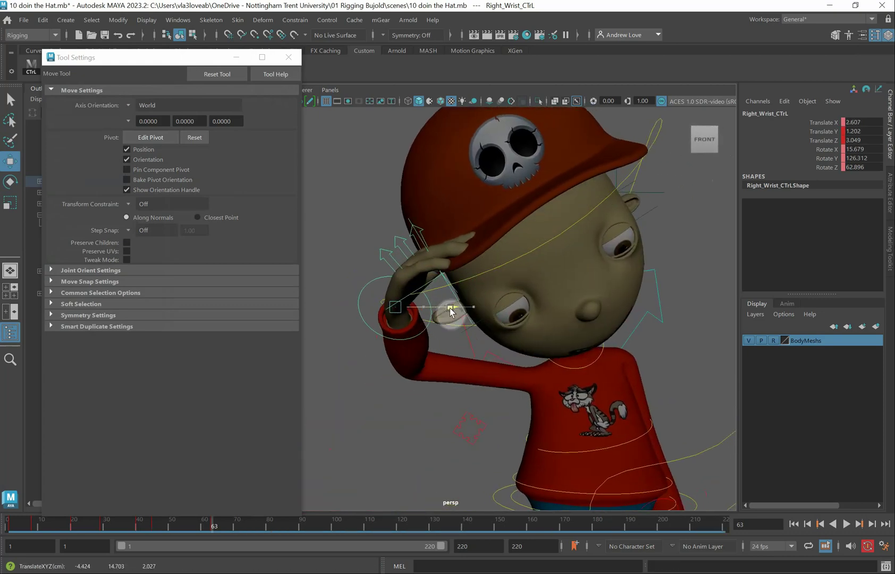
key(e)
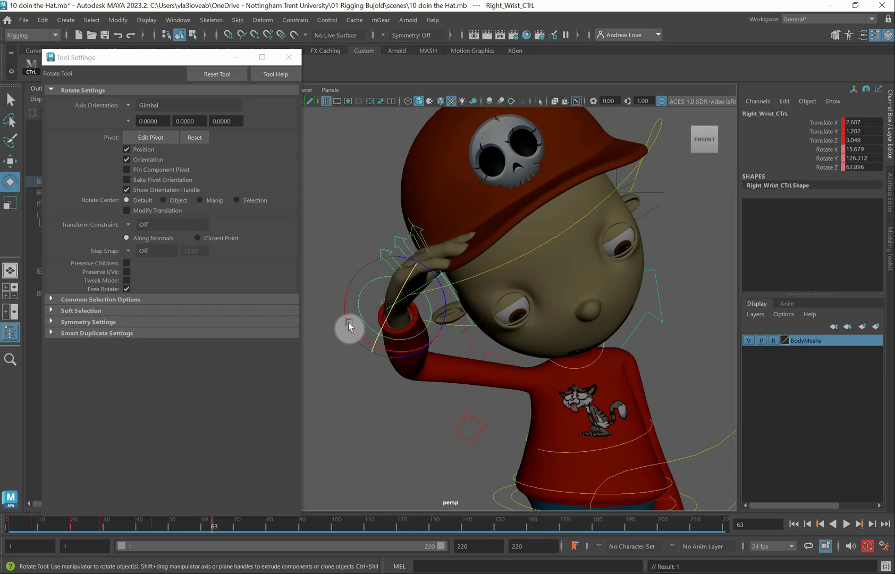
drag(351, 321, 368, 326)
scroll(371, 319, down, 5)
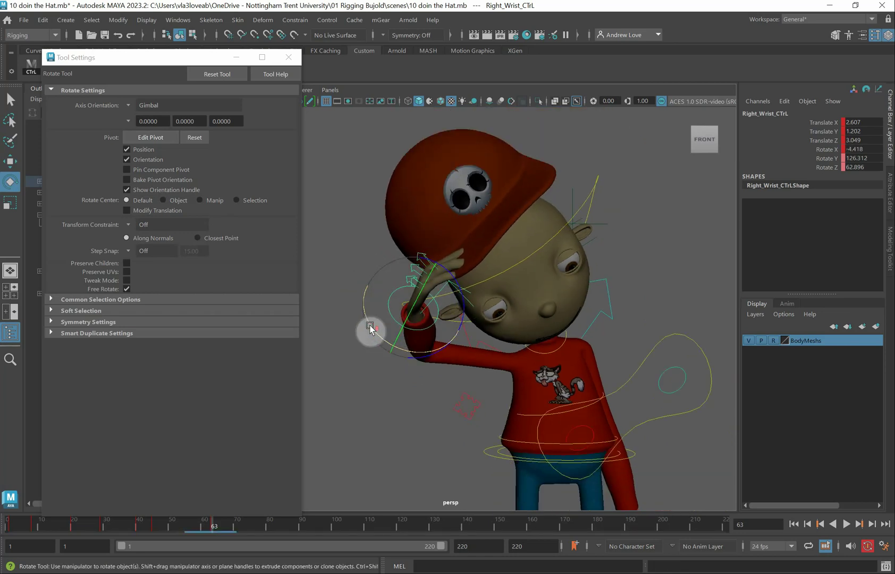
Step: At frame 63, rotate Neck_CTrL to about -2.952 in Z and Head_CTrL to about 8.291 in X and 4.773 in Z
alt+drag(384, 370, 331, 368)
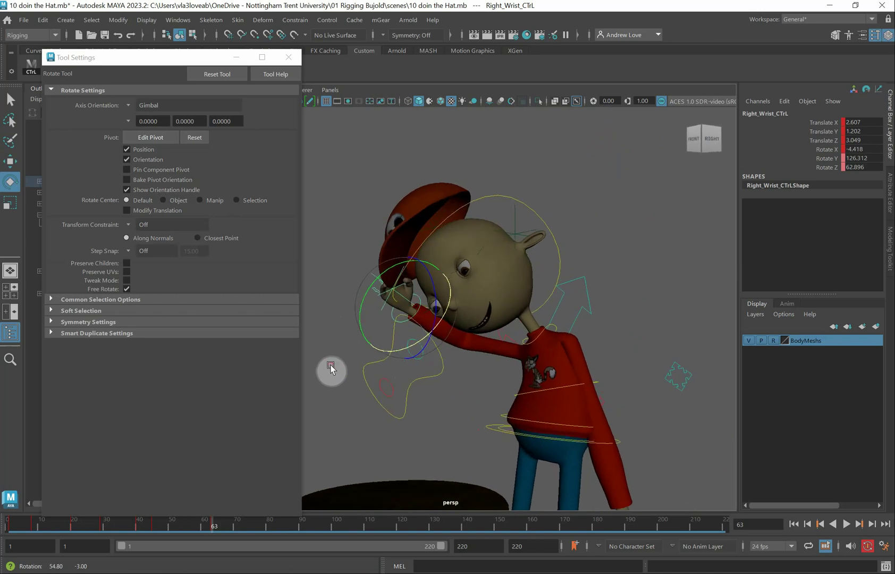
click(543, 329)
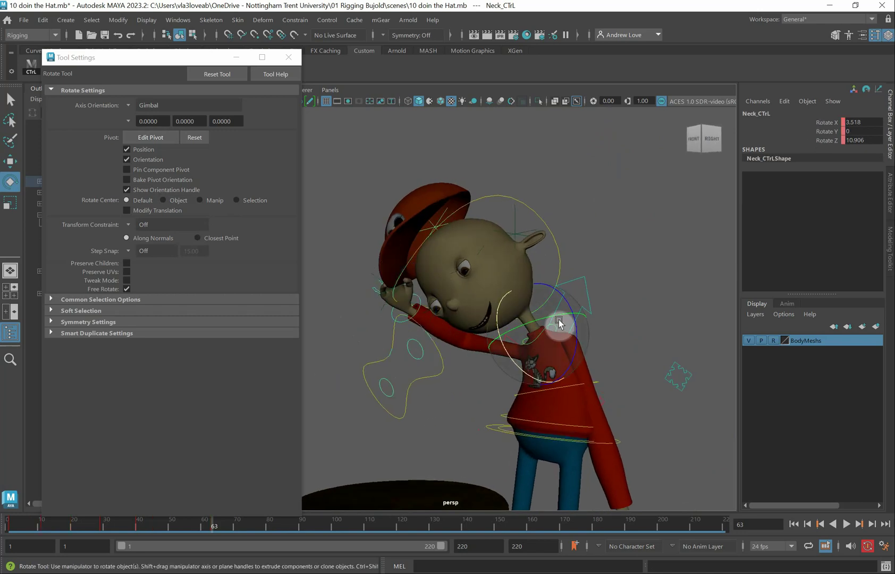
mouse_move(560, 322)
mouse_down()
mouse_move(566, 308)
mouse_move(569, 316)
mouse_up()
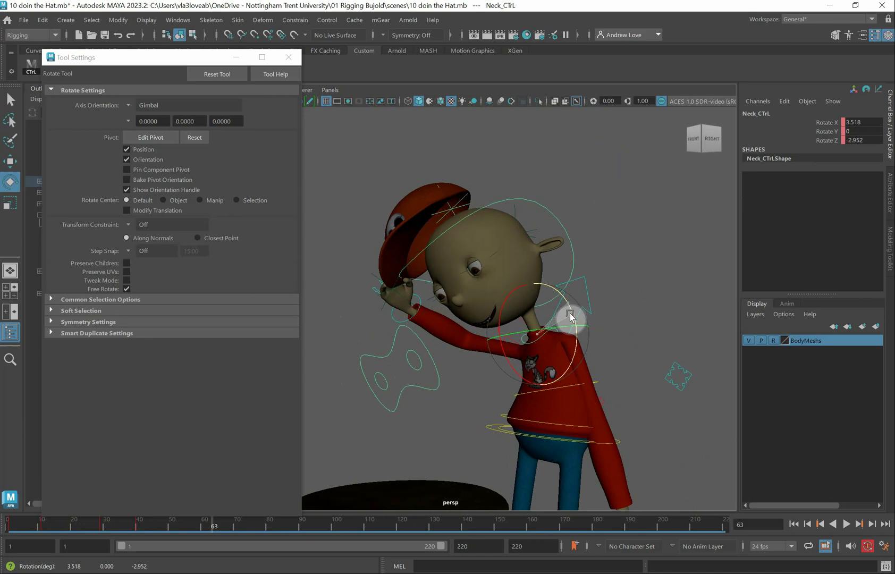
click(576, 254)
drag(575, 254, 483, 288)
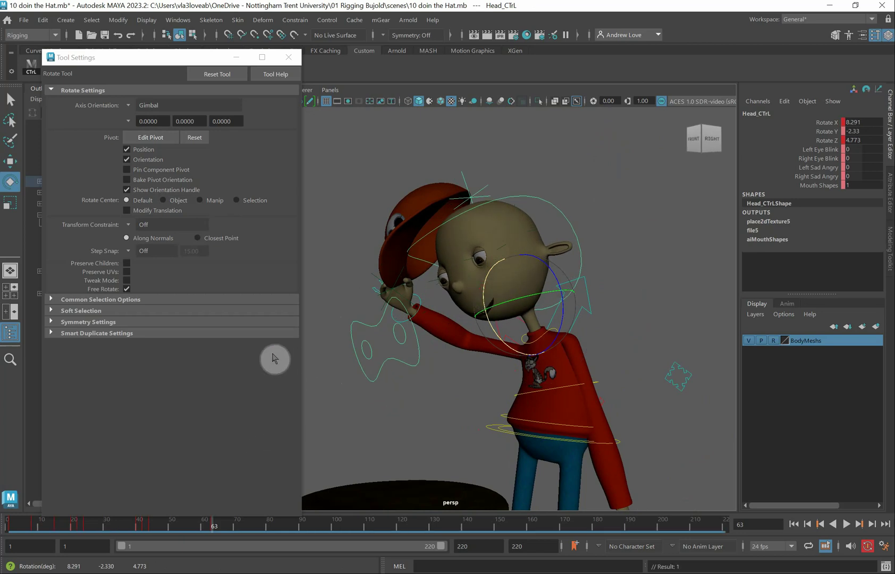
Step: At frame 51, raise Right_Wrist_CTrL to about 1.074 in Y and rotate it to about 64.952 in Z to clear the head
alt+drag(384, 443, 414, 441)
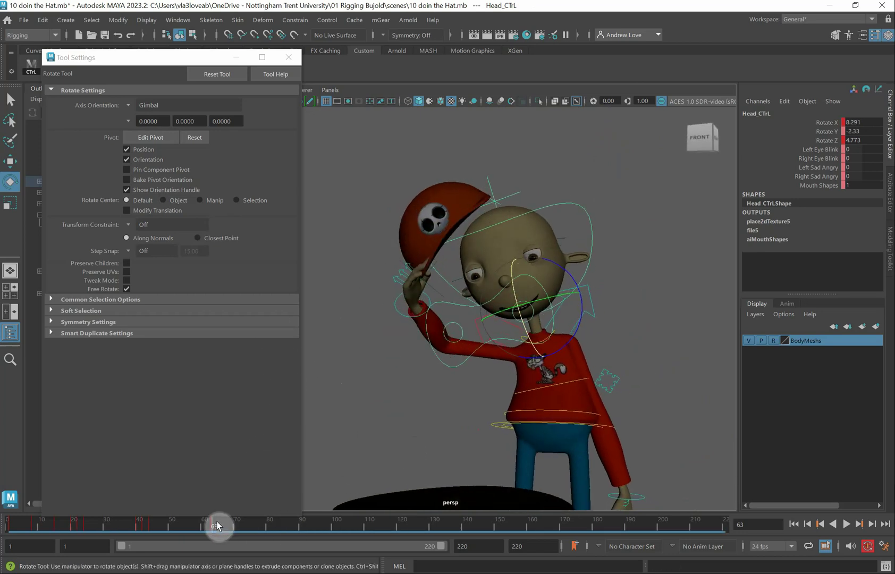
drag(217, 525, 176, 511)
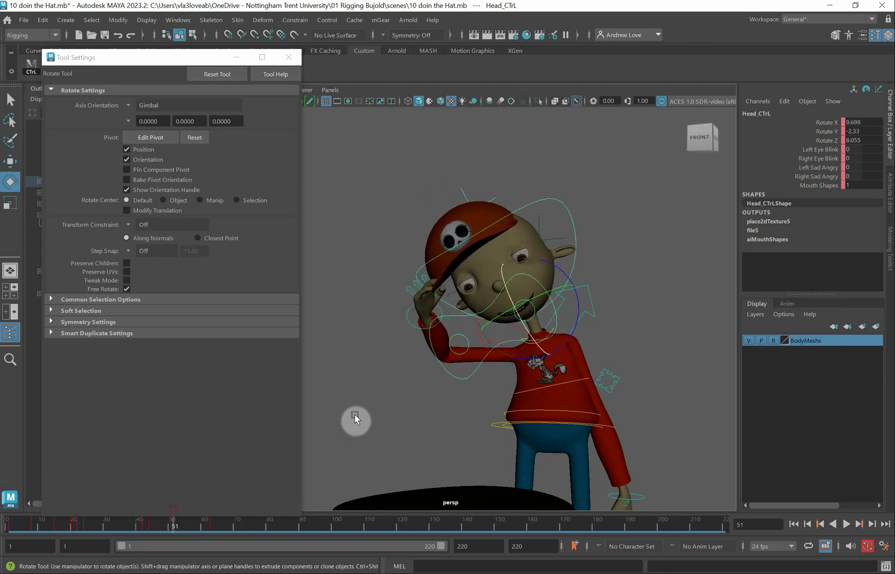
alt+drag(413, 334, 406, 355)
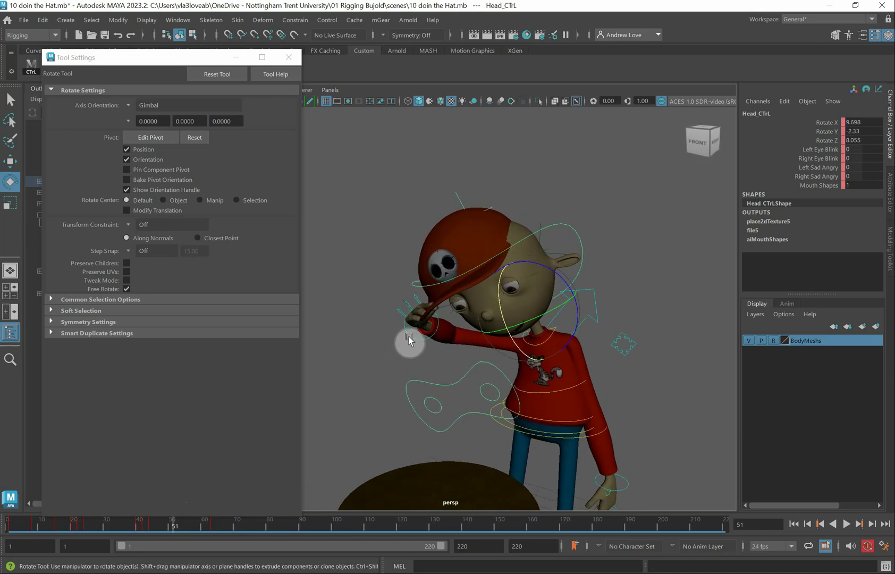
click(409, 336)
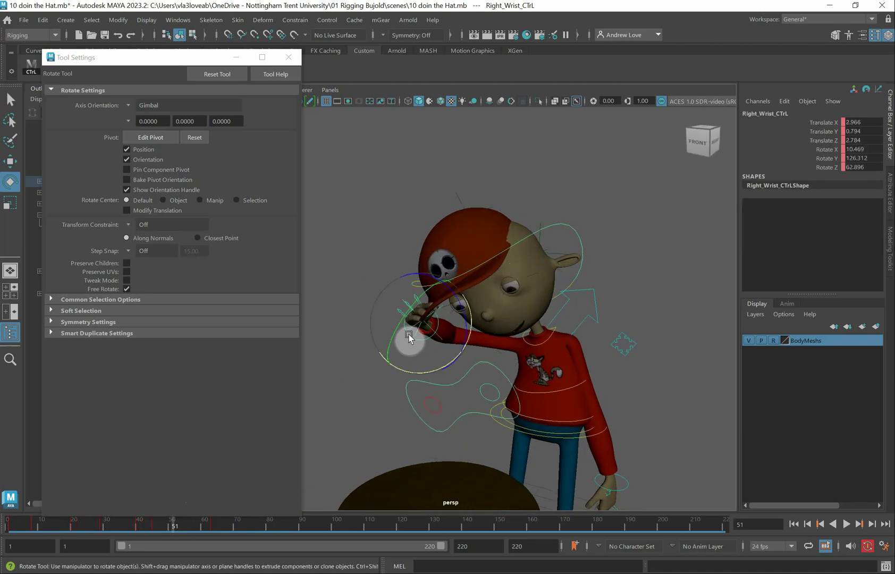
key(w)
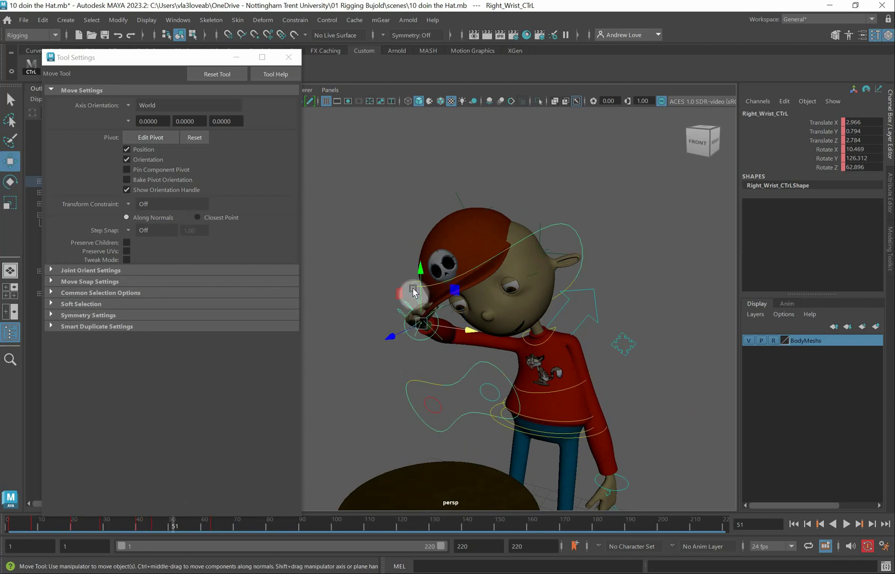
drag(419, 292, 416, 286)
key(e)
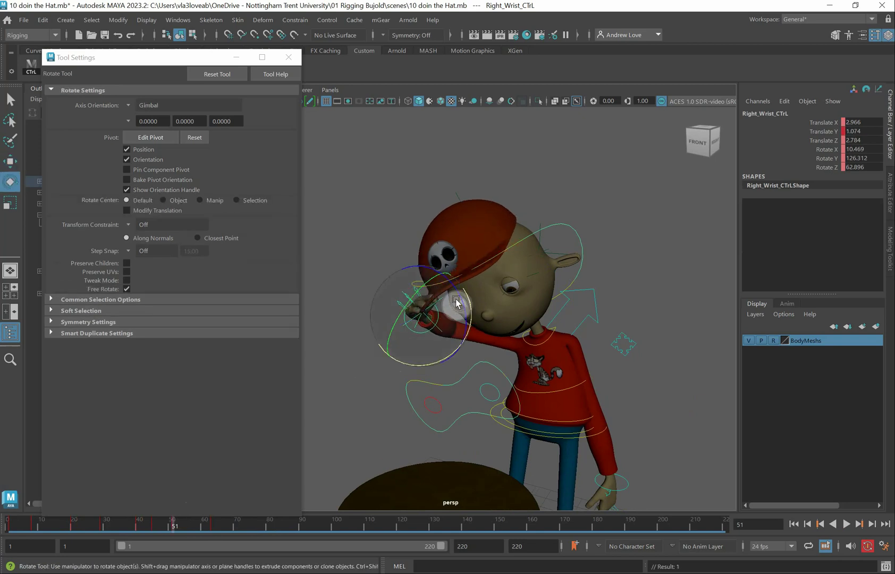
drag(465, 313, 386, 353)
Step: At frame 83, move Right_Wrist_CTrL to about 1.831 in X and rotate it to about 8.39 in X and 115.928 in Y
drag(174, 530, 279, 524)
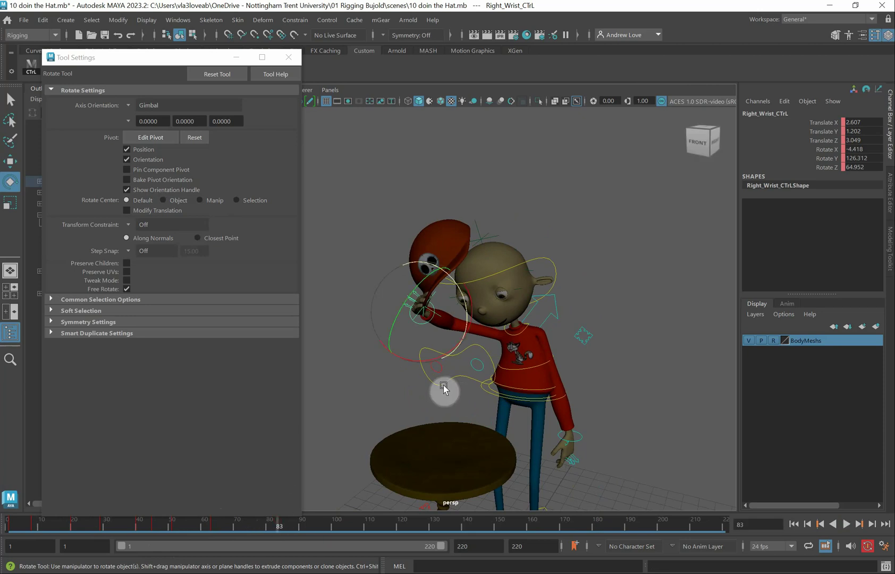
alt+drag(444, 389, 419, 378)
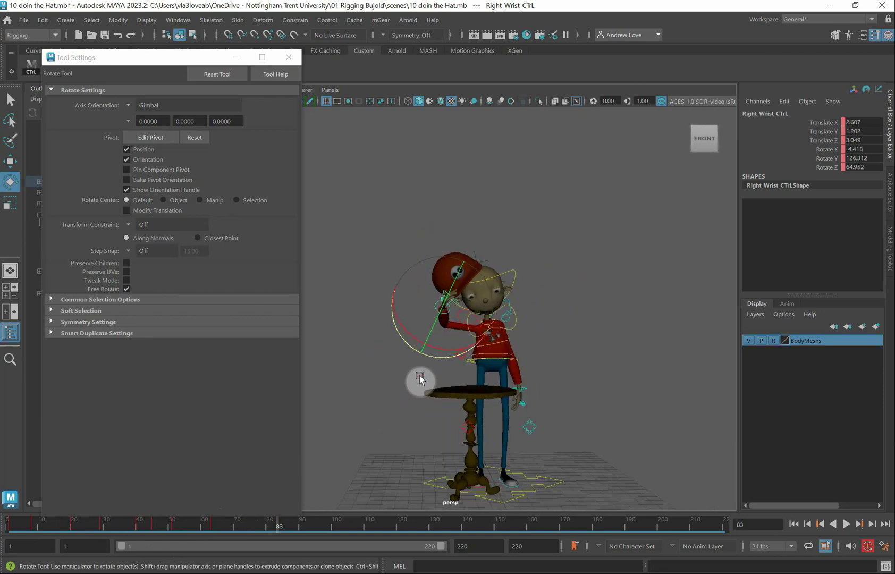
key(w)
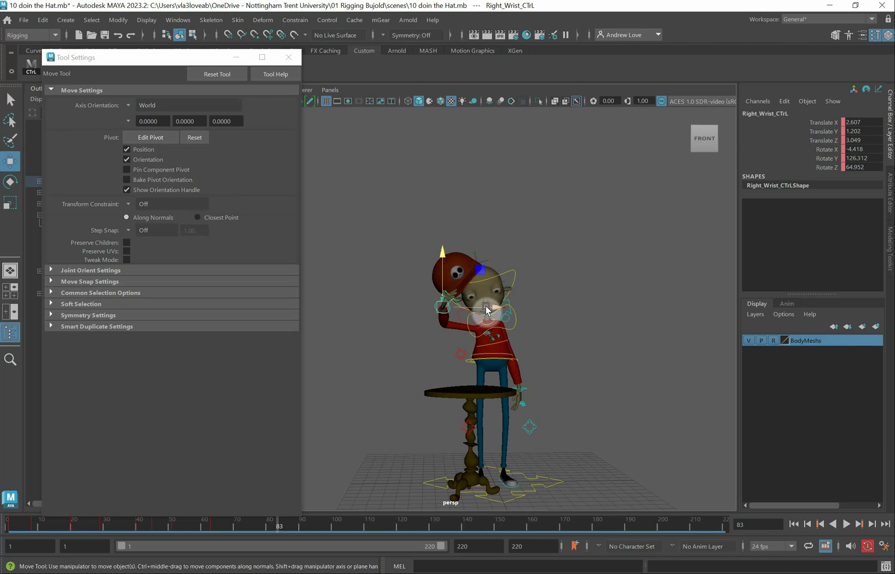
drag(494, 308, 482, 310)
key(e)
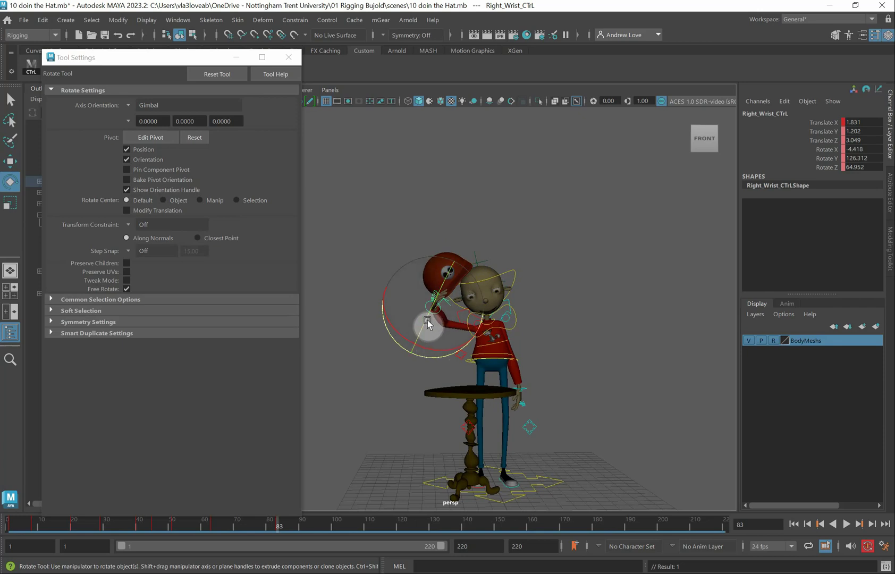
drag(426, 322, 394, 333)
click(492, 309)
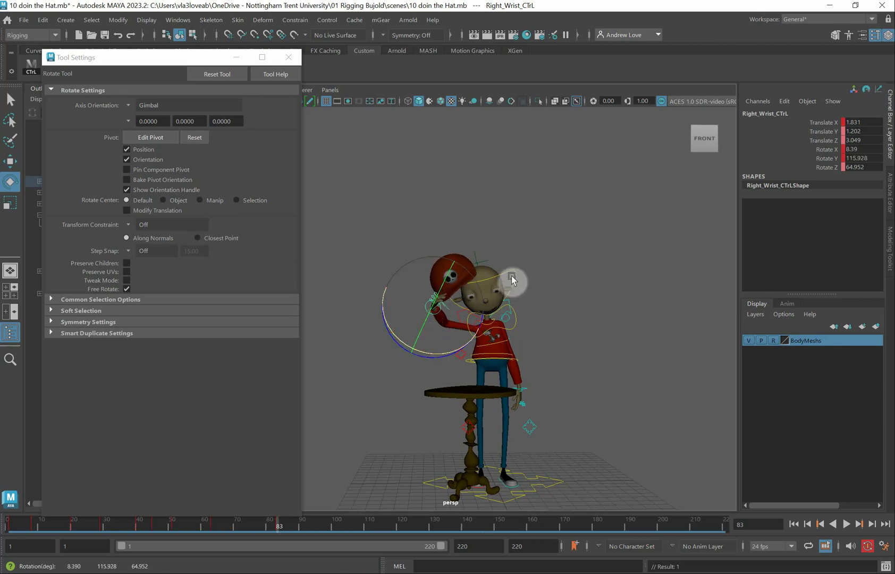
Step: At frame 83, rotate Head_CTrL to about -7.269 in Z and Spine02_CTrL to about -10.918 in Y and -0.997 in Z
click(515, 275)
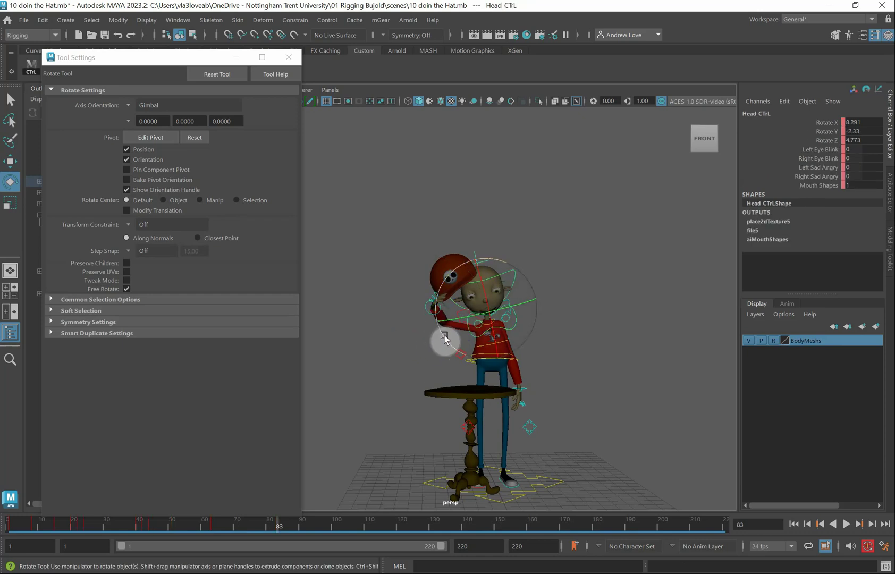
drag(445, 339, 383, 409)
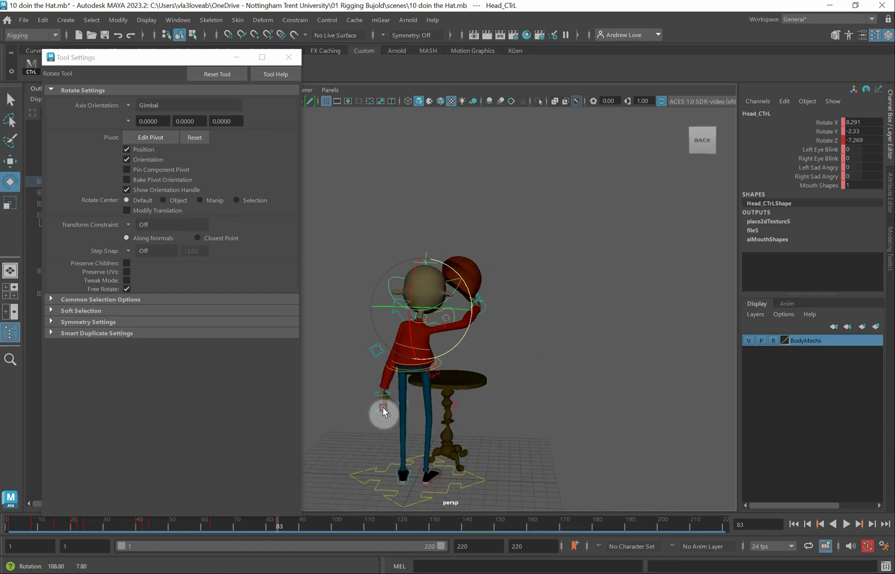
scroll(400, 379, up, 3)
click(403, 376)
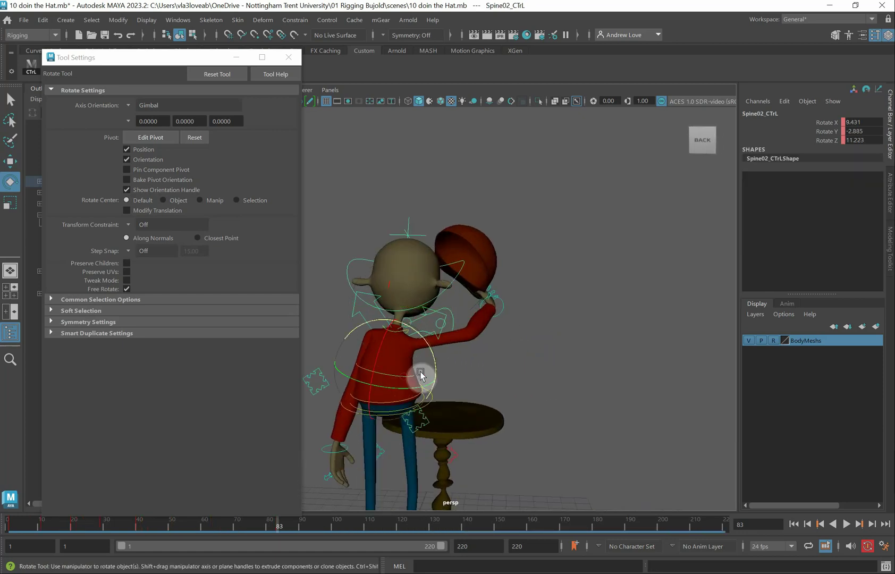
drag(436, 363, 420, 379)
alt+drag(508, 376, 354, 377)
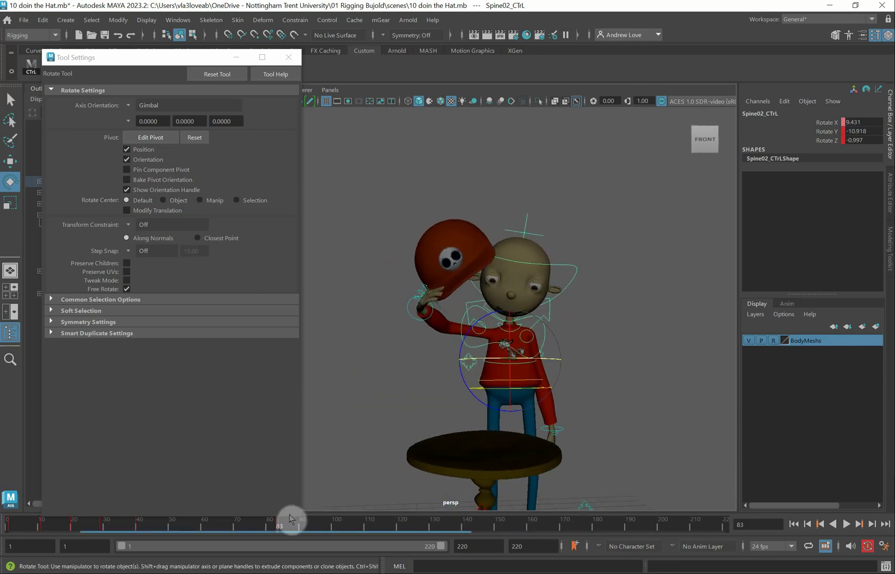
Step: At frame 84, rotate Right_Wrist_CTrL to about 21.294 in X and 98.224 in Y
drag(196, 521, 282, 531)
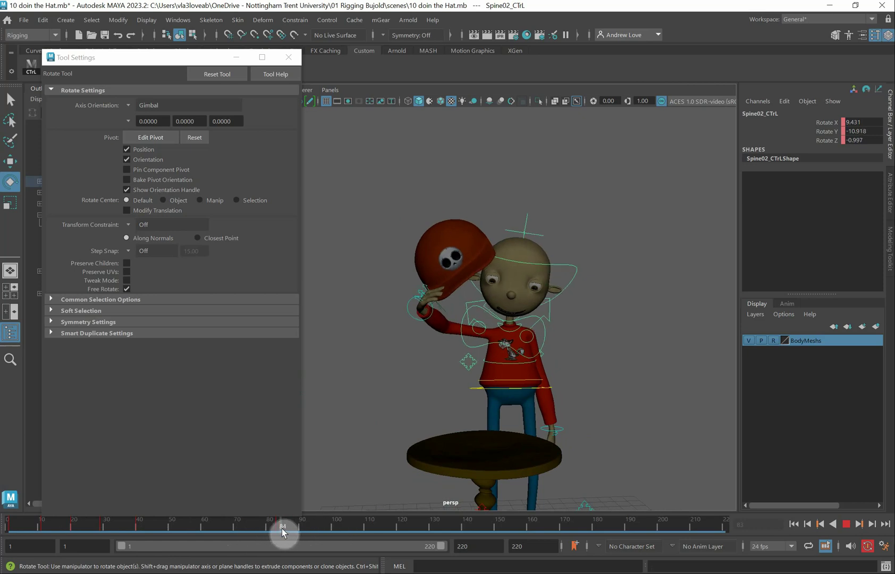
mouse_move(595, 415)
alt+mouse_down()
mouse_move(617, 404)
mouse_move(566, 415)
mouse_move(606, 407)
alt+mouse_up()
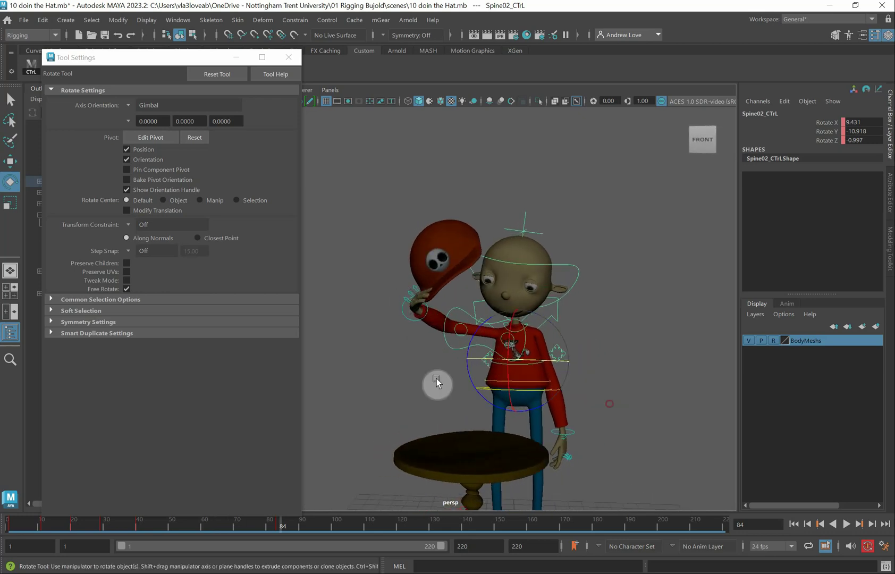
click(412, 321)
drag(405, 329, 516, 358)
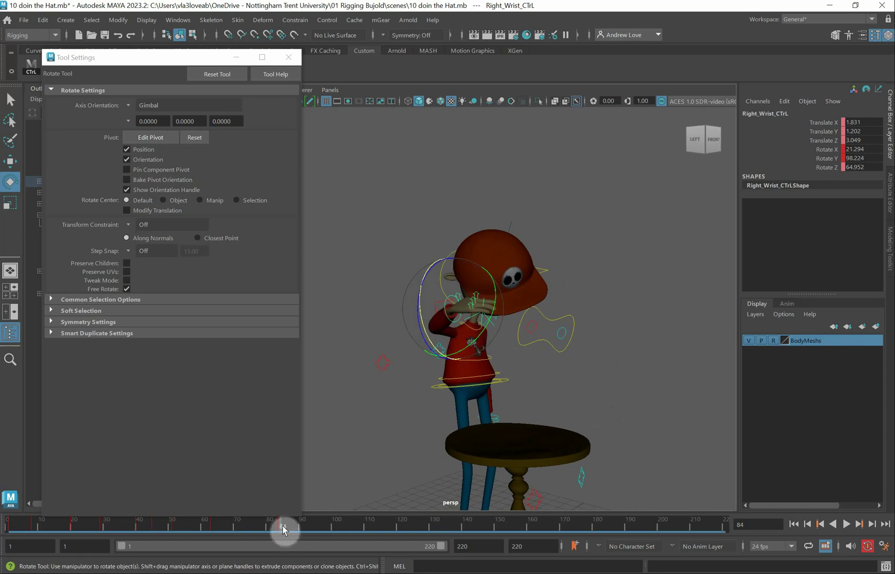
Step: Delete the Right_Wrist_CTrL keyframe at frame 83
drag(277, 526, 277, 526)
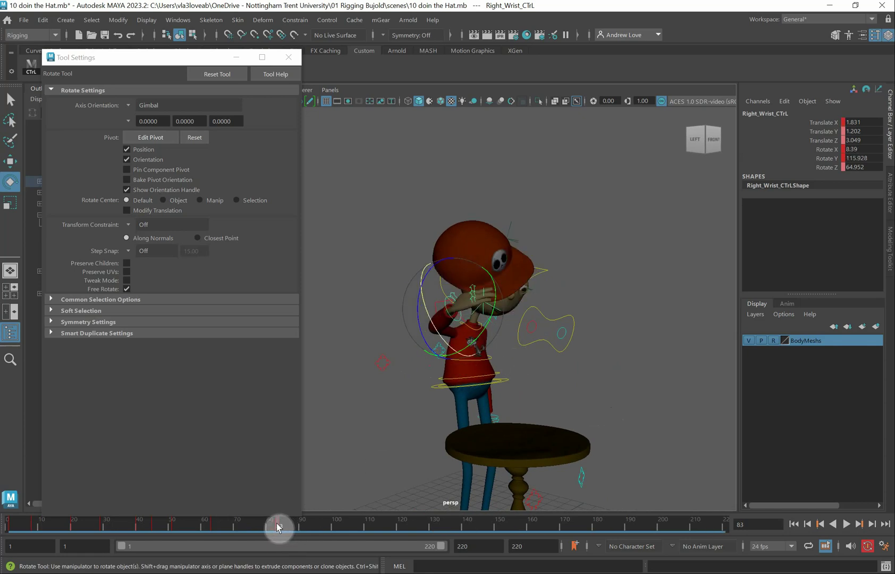
right_click(277, 525)
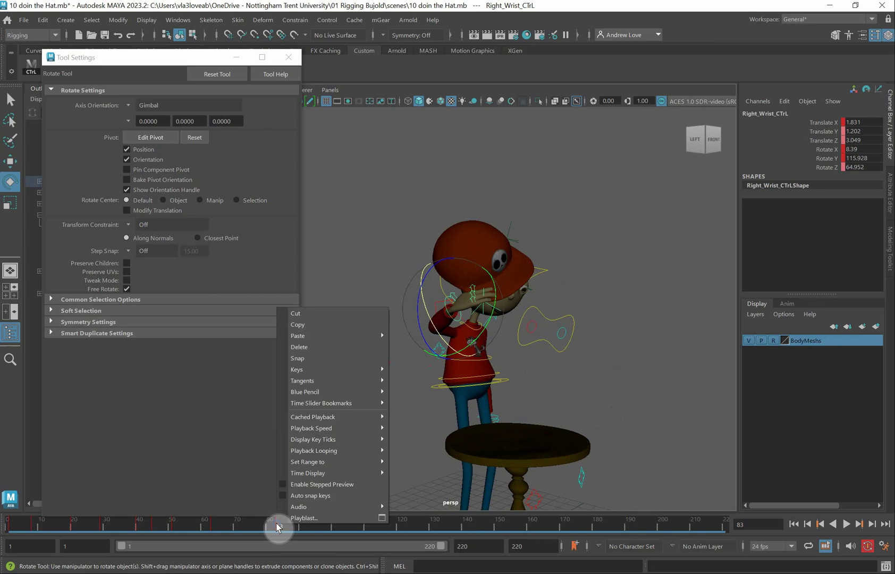
click(311, 351)
scroll(397, 480, down, 3)
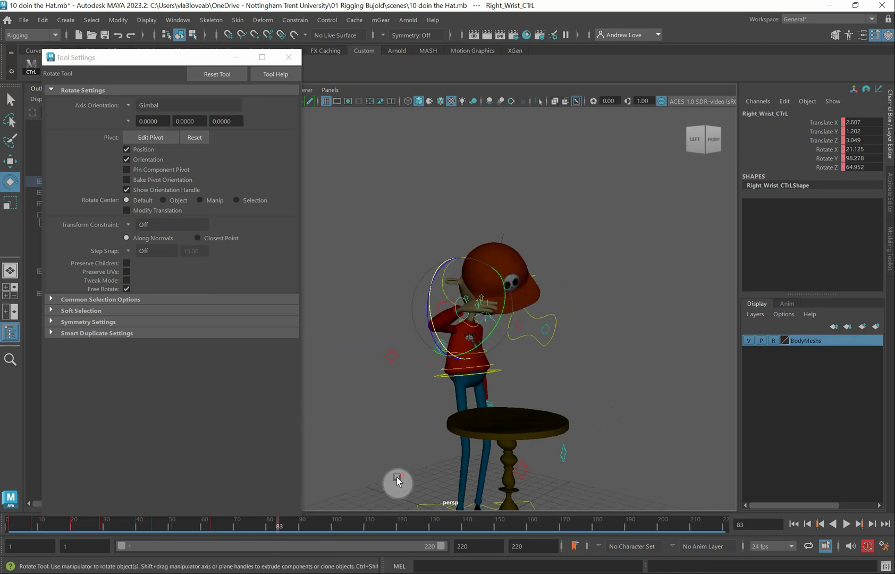
Step: At frame 84, select all of the rig's controls with the CTrL script, key them, and close the Tool Settings
alt+drag(404, 473, 330, 476)
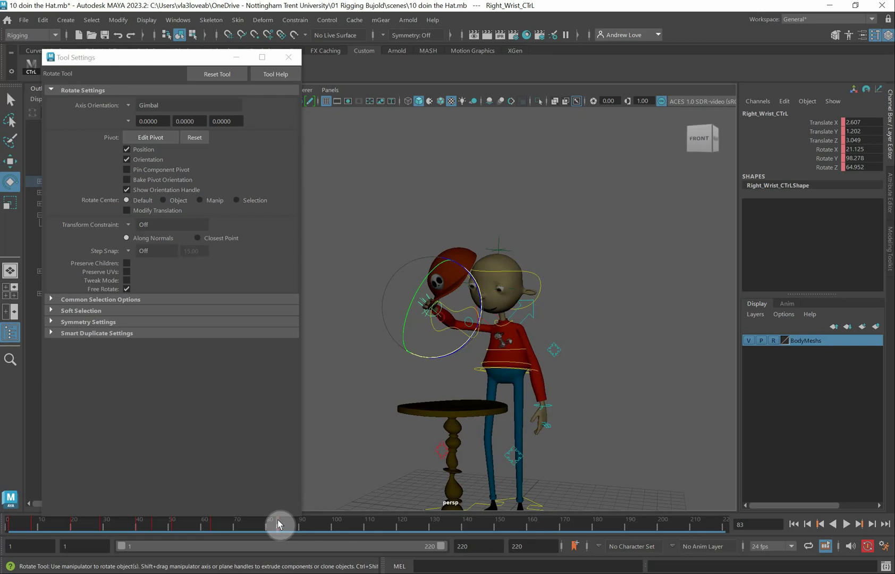
mouse_move(278, 523)
mouse_down()
mouse_move(144, 528)
mouse_move(281, 531)
mouse_up()
drag(162, 62, 162, 148)
click(32, 69)
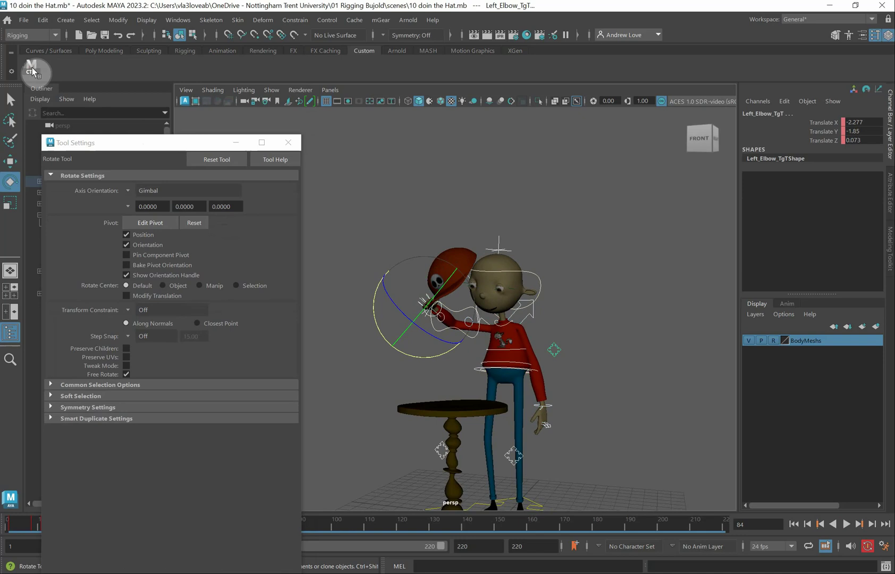
click(280, 144)
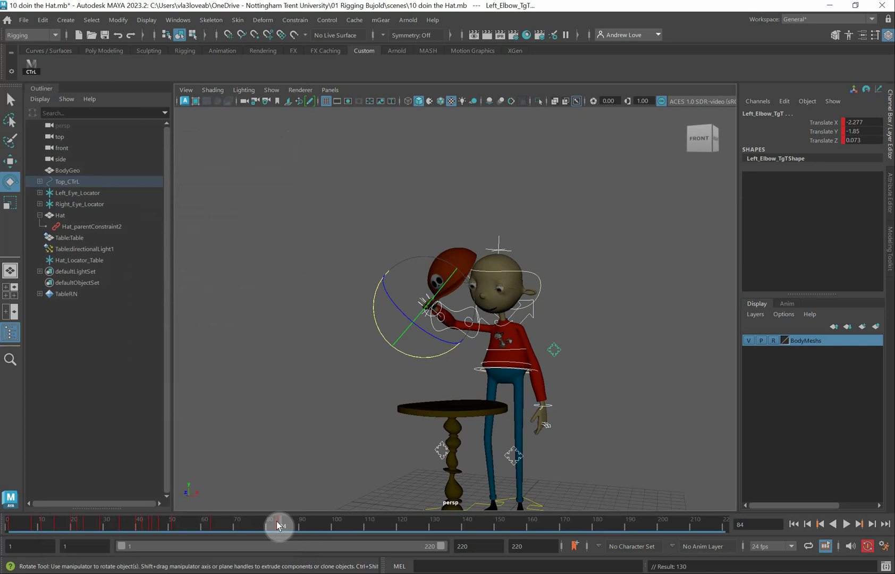
Step: At frame 108, lower Waist_CTrL to about -1.646 in Y so the character's knees bend
drag(282, 525, 363, 524)
click(475, 370)
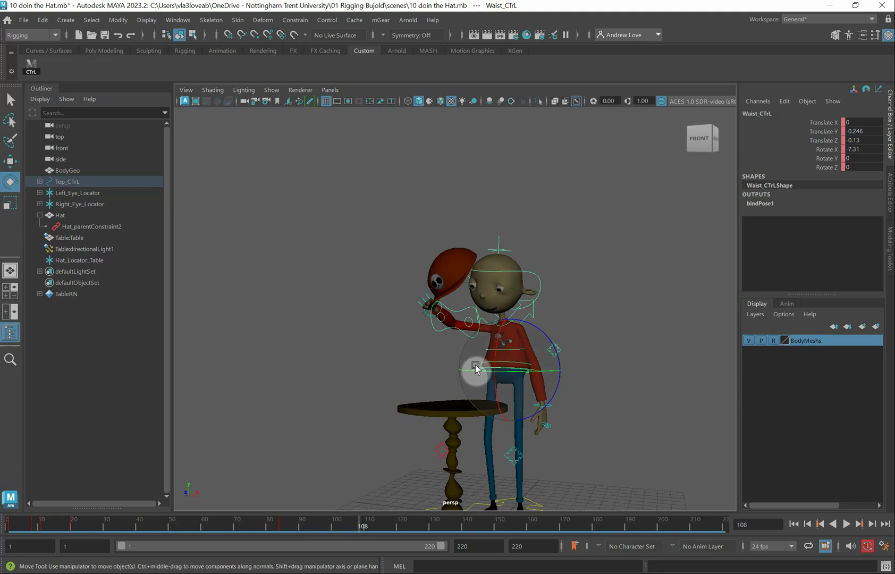
key(w)
drag(510, 318, 512, 341)
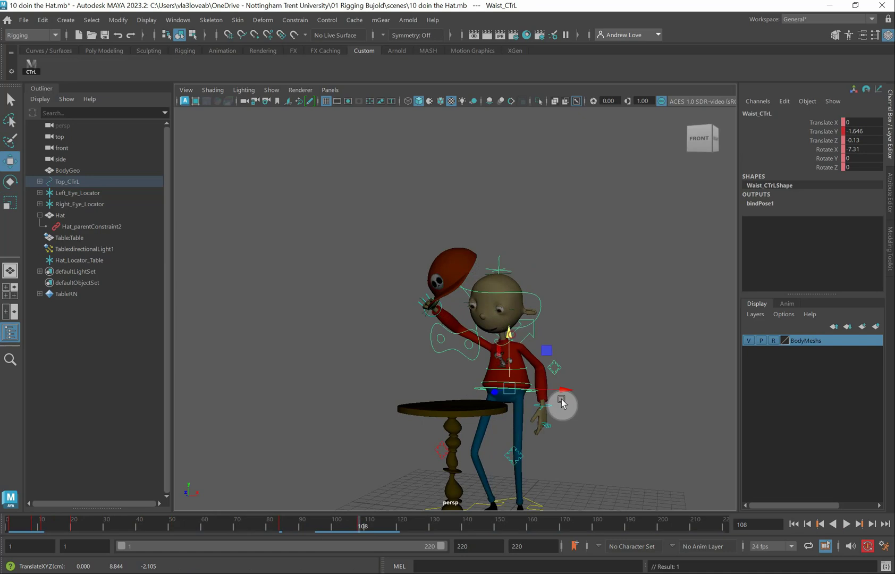
Step: At frame 108, move Left_Wrist_CTrL to about -4.154 in X and -6.548 in Y and adjust its rotation
click(547, 407)
drag(543, 382, 583, 407)
key(e)
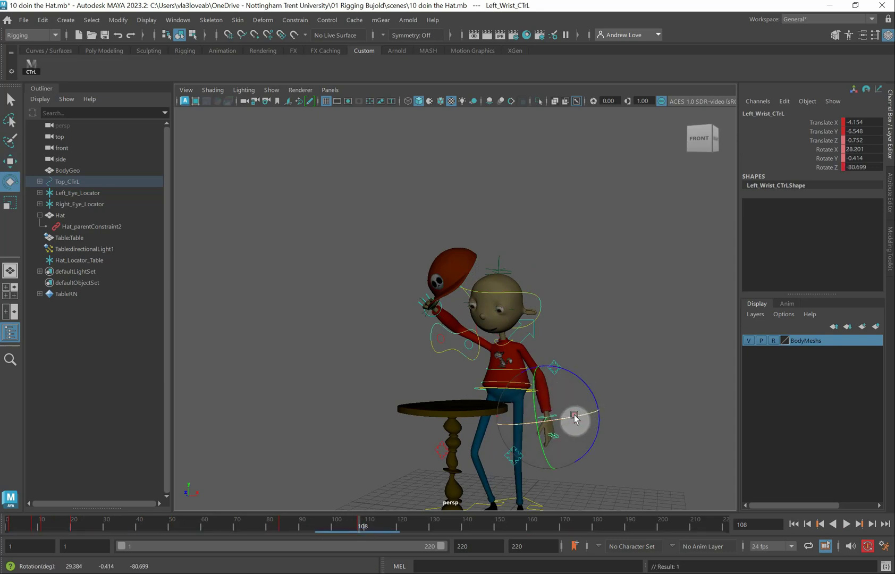
Step: At frame 108, rotate Right_Wrist_CTrL to about 60.016, 109.563, 67.32 and lower it to about -5.005 in Y, bringing the hat to the table
click(434, 311)
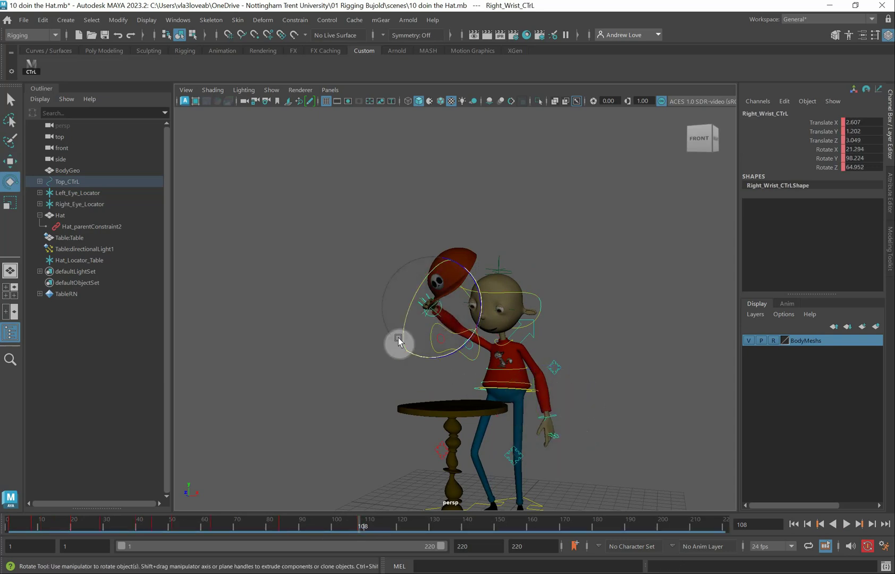
alt+drag(371, 352, 410, 368)
drag(486, 366, 448, 351)
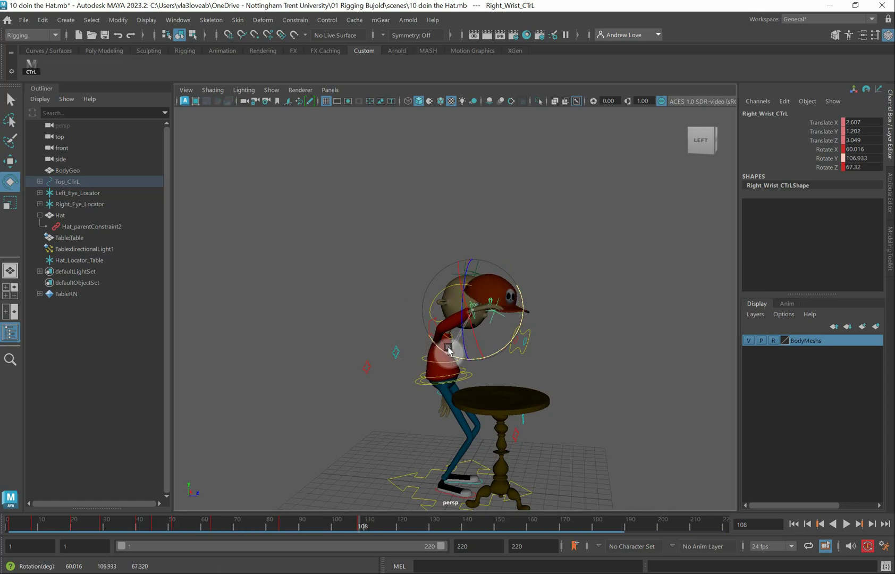
alt+drag(542, 363, 441, 360)
key(w)
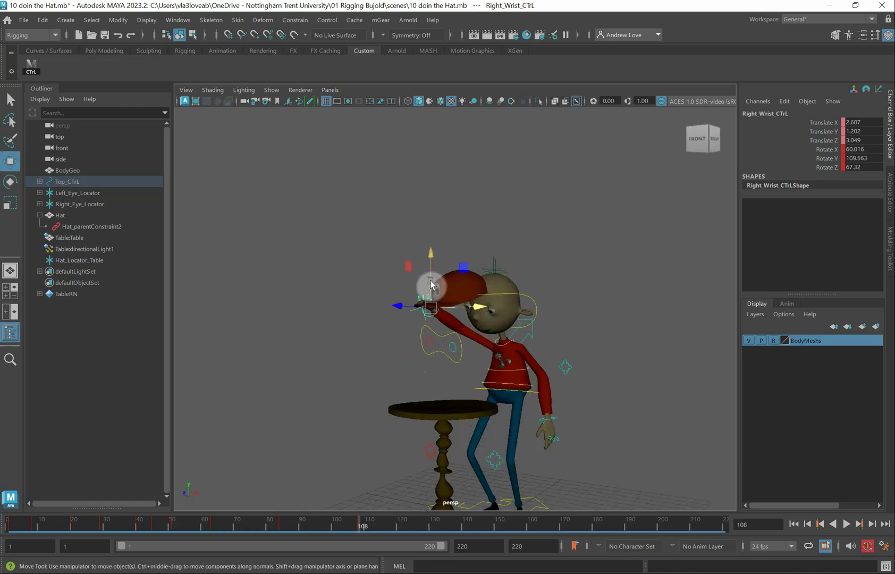
drag(430, 282, 326, 363)
scroll(292, 415, up, 3)
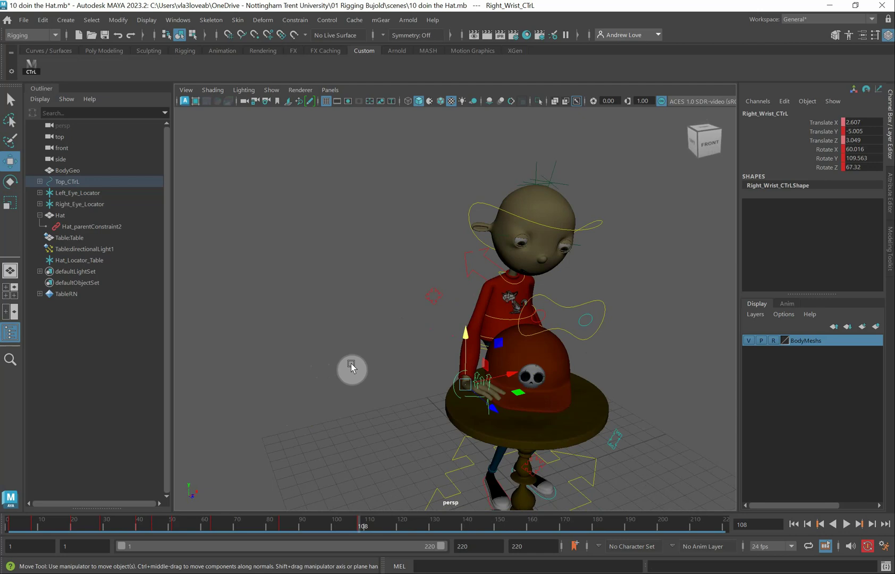
Step: Refine Right_Wrist_CTrL's rotation at frame 108 to about 69.804, 129.711, 71.23
key(e)
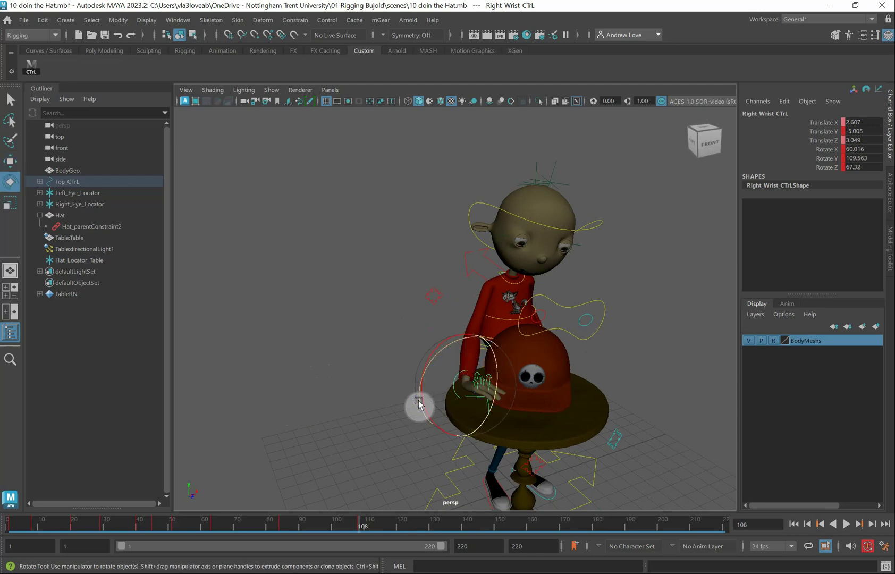
drag(412, 402, 487, 407)
key(s)
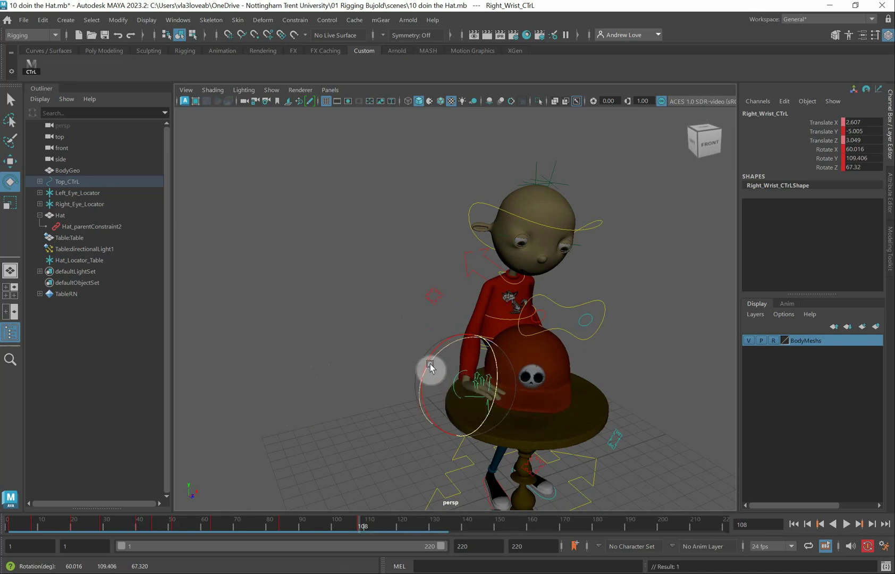
mouse_move(425, 362)
mouse_down()
mouse_move(434, 346)
mouse_move(433, 356)
mouse_up()
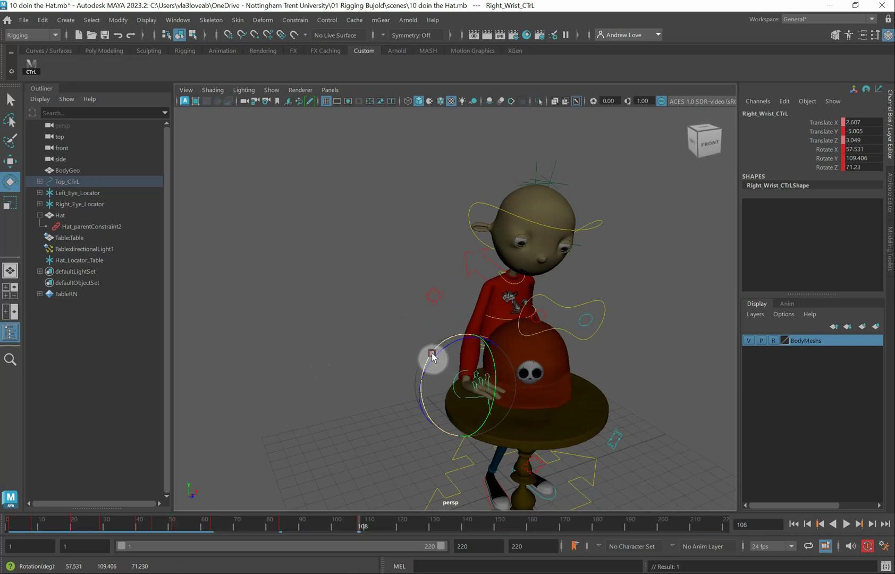
alt+drag(353, 418, 406, 397)
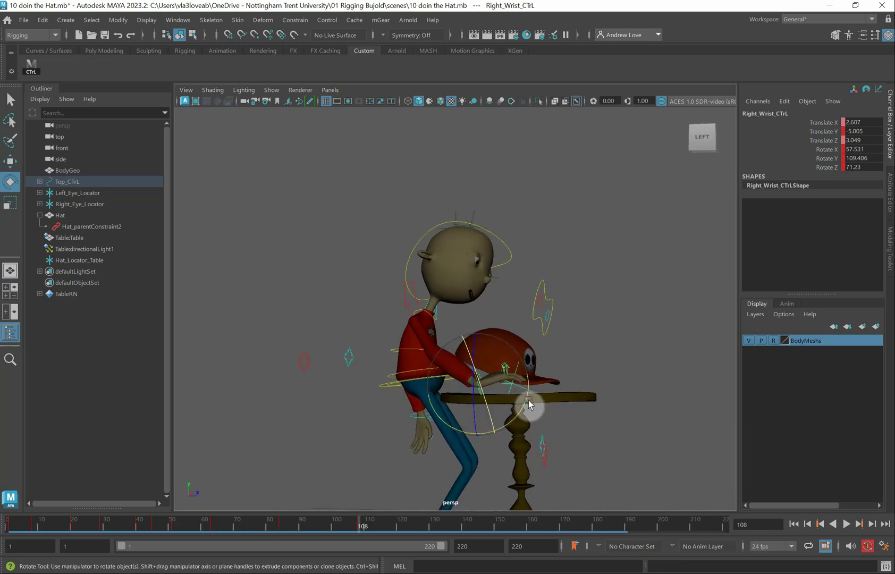
drag(529, 404, 520, 381)
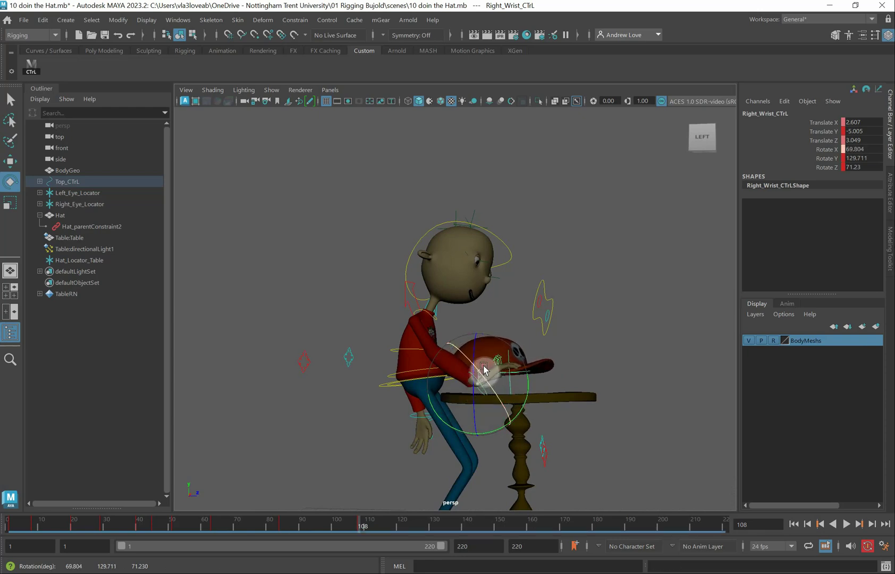
Step: At frame 108, rotate Waist_CTrL to bend the character's upper body forward over the table
key(w)
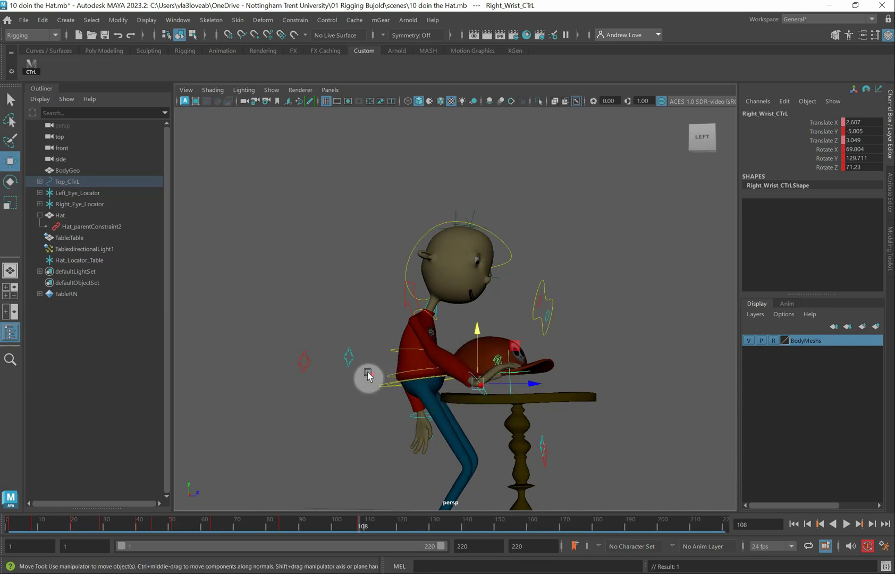
scroll(367, 372, up, 3)
alt+middle_drag(295, 429, 344, 456)
scroll(347, 449, up, 2)
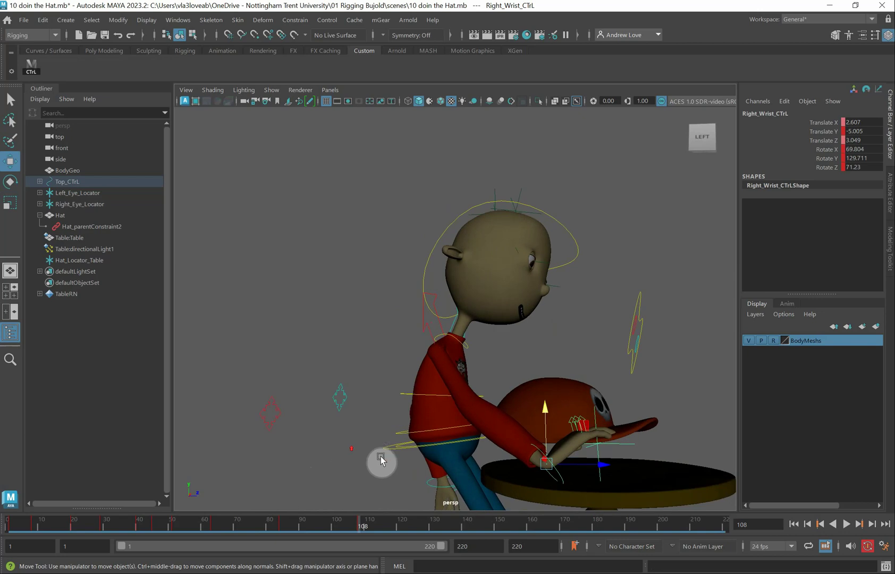
click(388, 450)
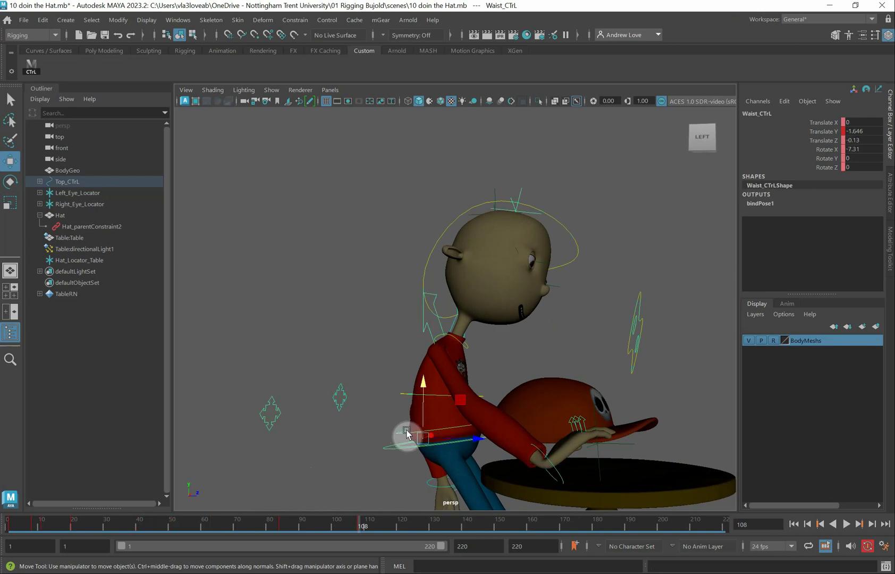
key(e)
drag(456, 410, 462, 420)
Step: At frame 108, rotate Spine02_CTrL to about 14.919 in X to lean the chest further forward
click(416, 394)
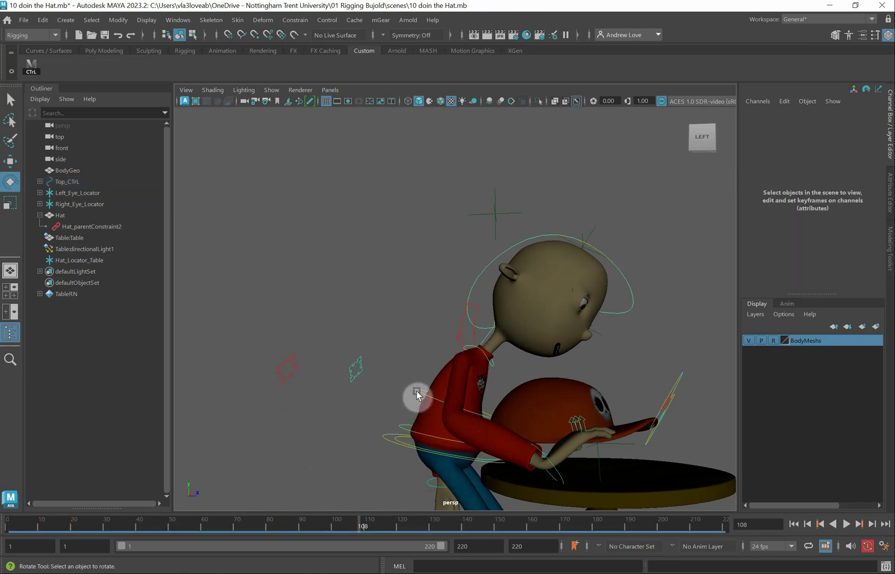
click(417, 392)
drag(500, 379, 498, 384)
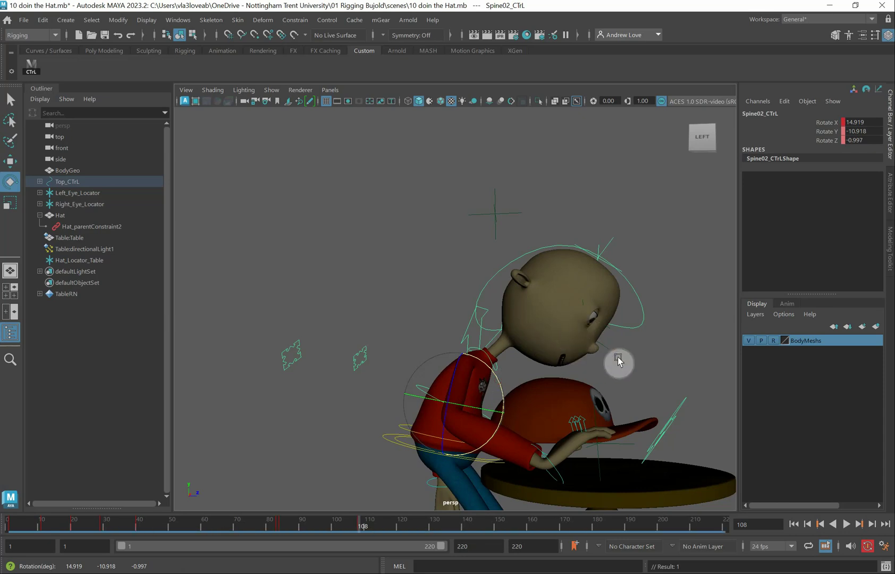
Step: At frame 108, rotate Head_CTrL to about 8.291, -13.718, 8.77 so the head turns towards the hat
alt+drag(617, 360, 512, 346)
alt+right_drag(512, 347, 482, 284)
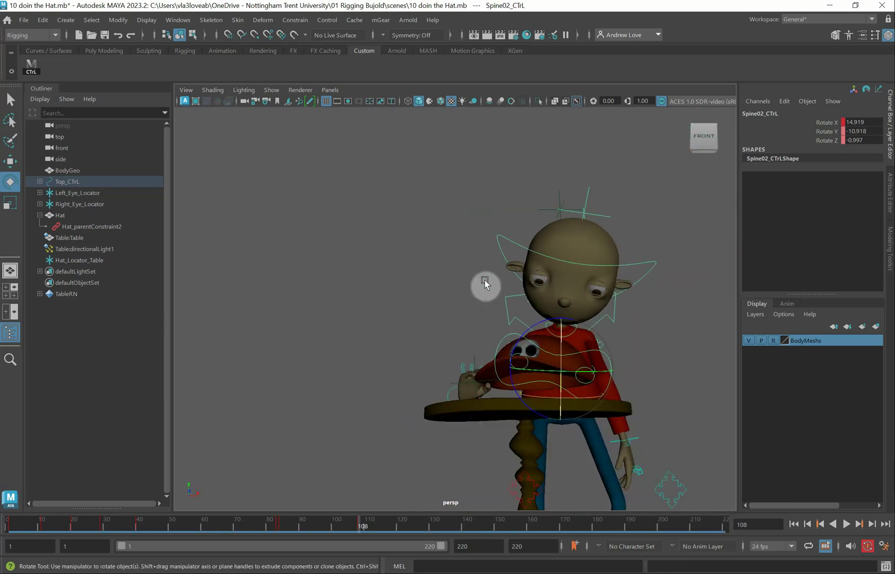
click(519, 245)
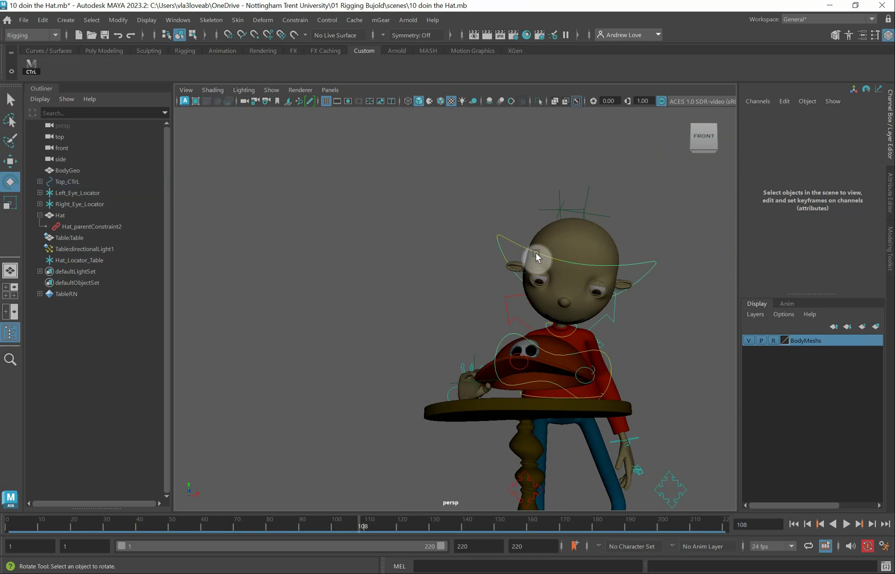
click(527, 252)
drag(556, 264, 592, 264)
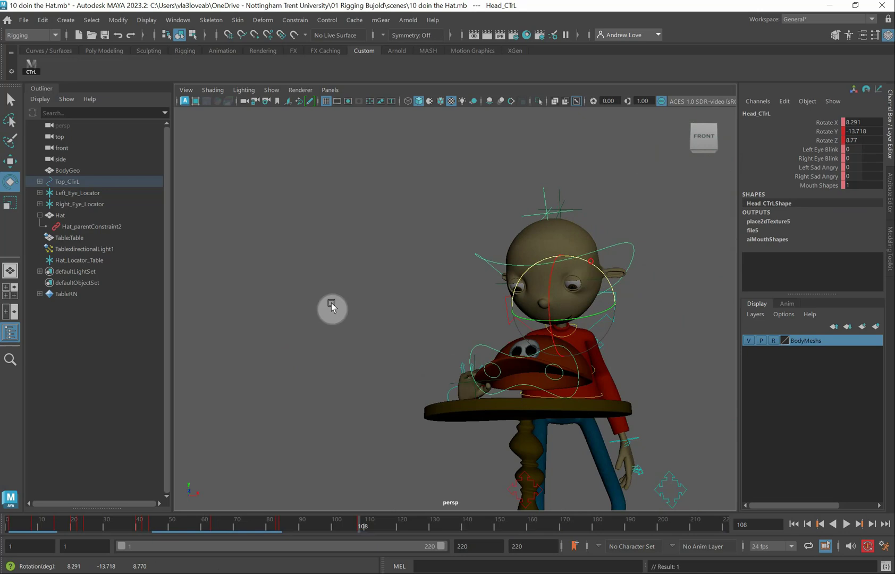
Step: At frame 62, raise Left_Wrist_CTrL to about -5.52 in Y and shift it forward to about -0.528 in Z
alt+right_drag(332, 305, 301, 302)
alt+drag(286, 340, 372, 343)
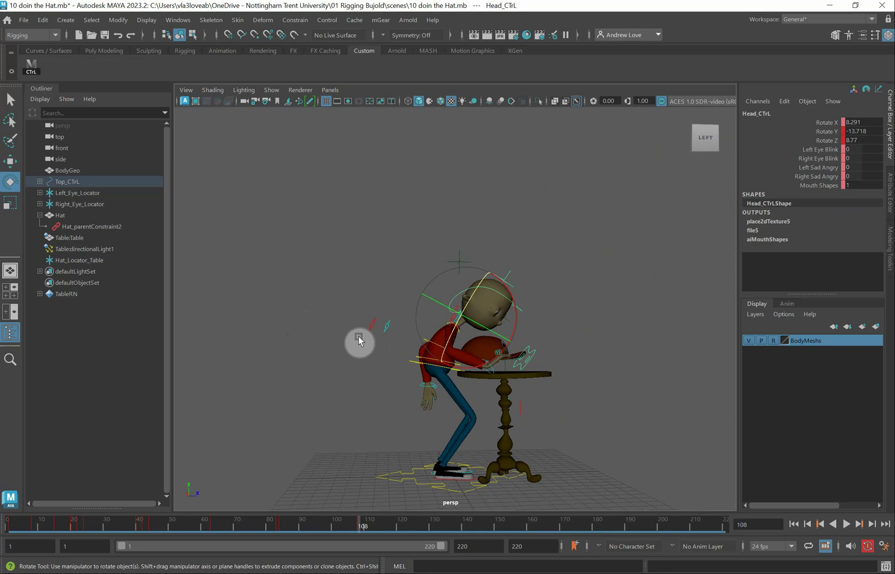
drag(374, 530, 208, 553)
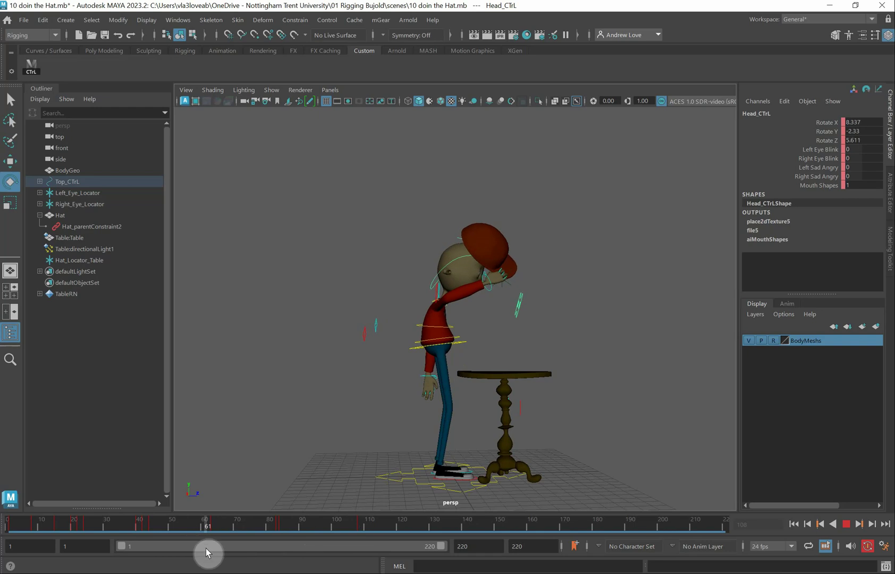
alt+drag(285, 296, 443, 295)
scroll(393, 363, up, 3)
alt+middle_drag(297, 361, 282, 292)
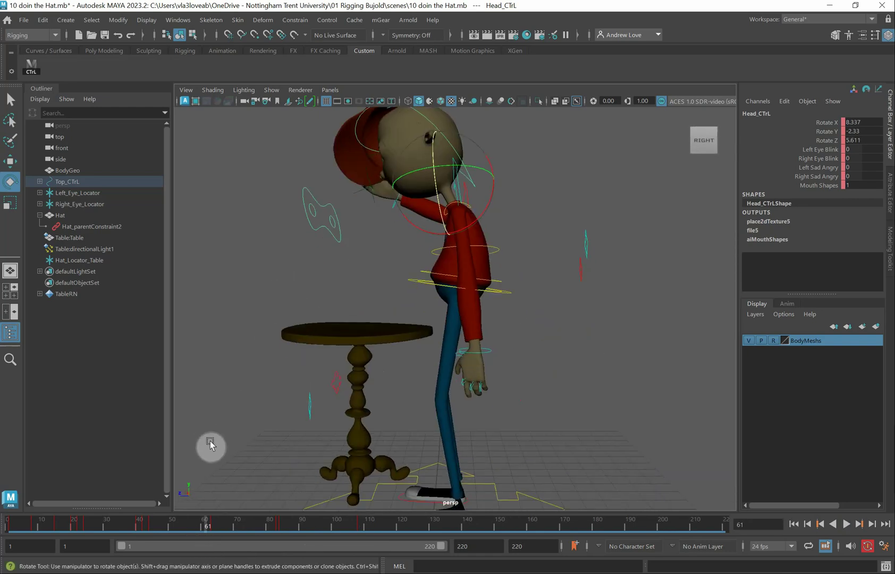
key(alt+v)
key(alt+v)
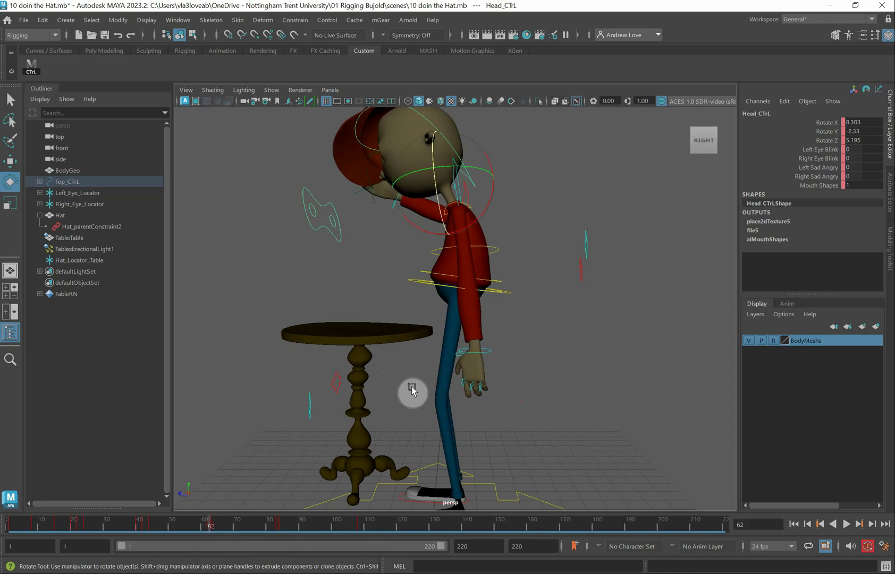
click(491, 353)
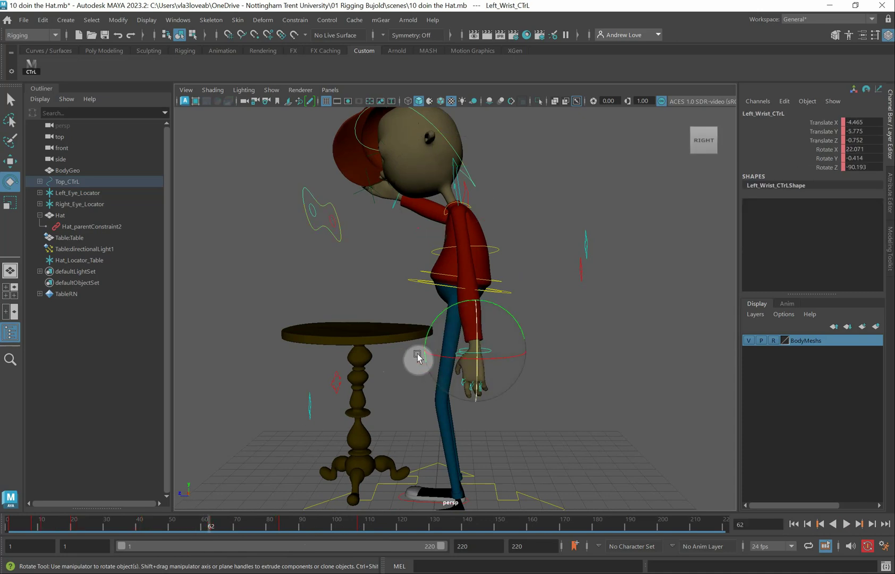
key(w)
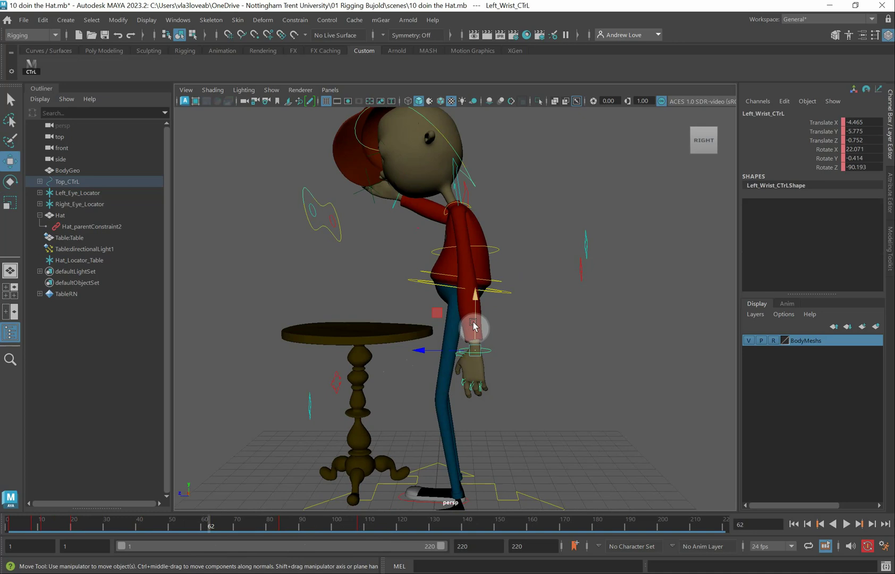
drag(474, 326, 473, 318)
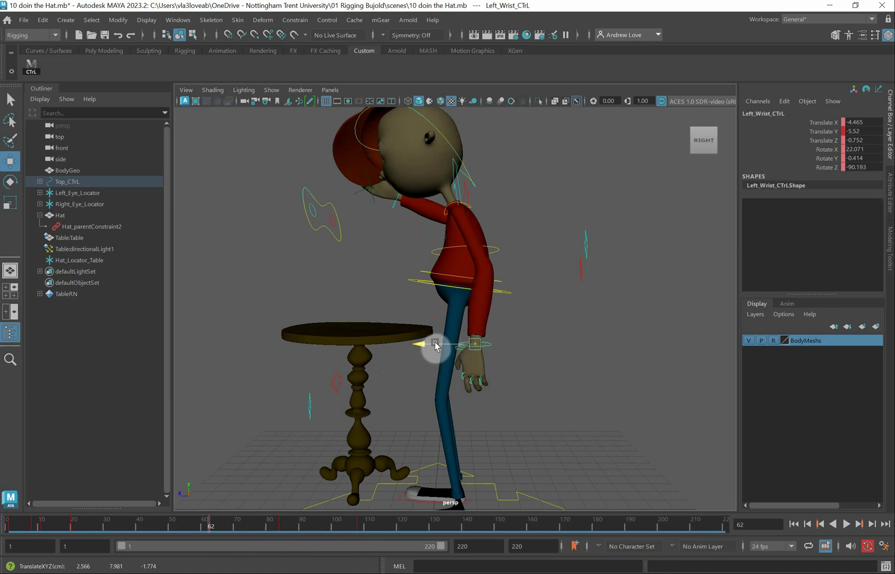
drag(434, 346, 430, 345)
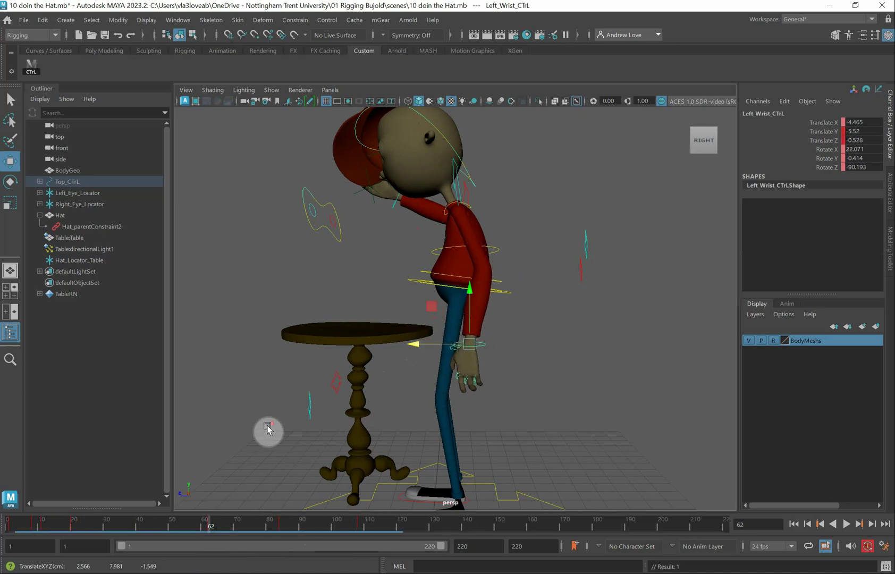
Step: At frame 108, swing Left_Wrist_CTrL outward to about -3.633 X and -6.028 Y, rotated to about 23.375 X and -73.584 Z
scroll(268, 449, down, 2)
drag(210, 526, 358, 529)
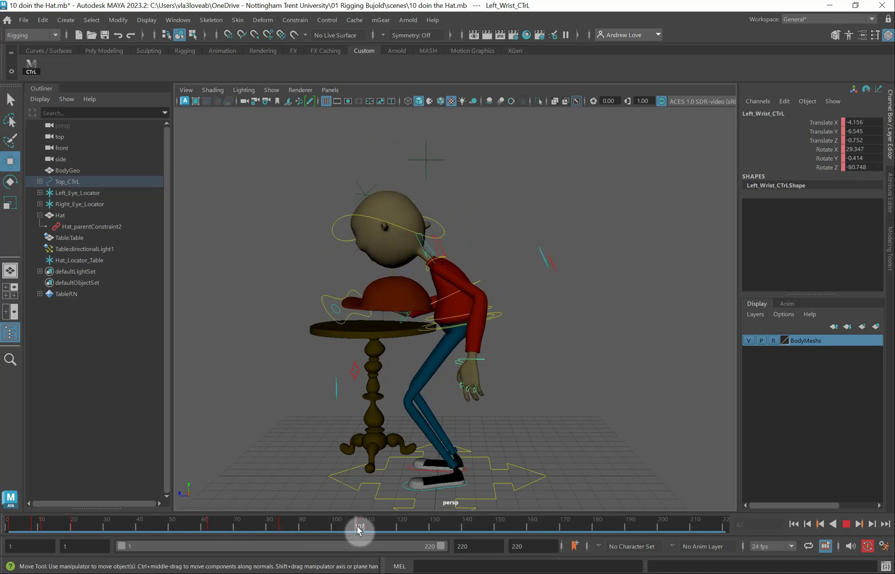
alt+drag(324, 423, 385, 410)
key(e)
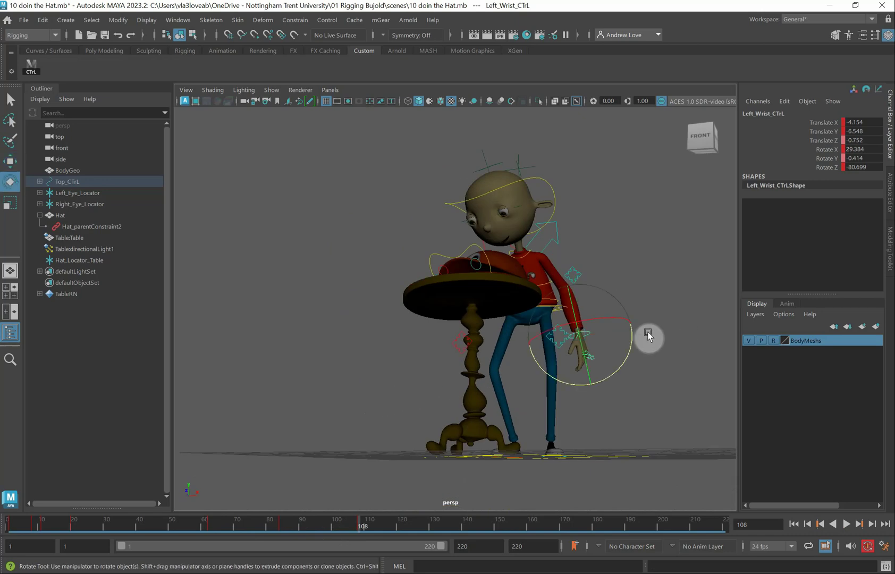
drag(639, 347, 624, 326)
key(w)
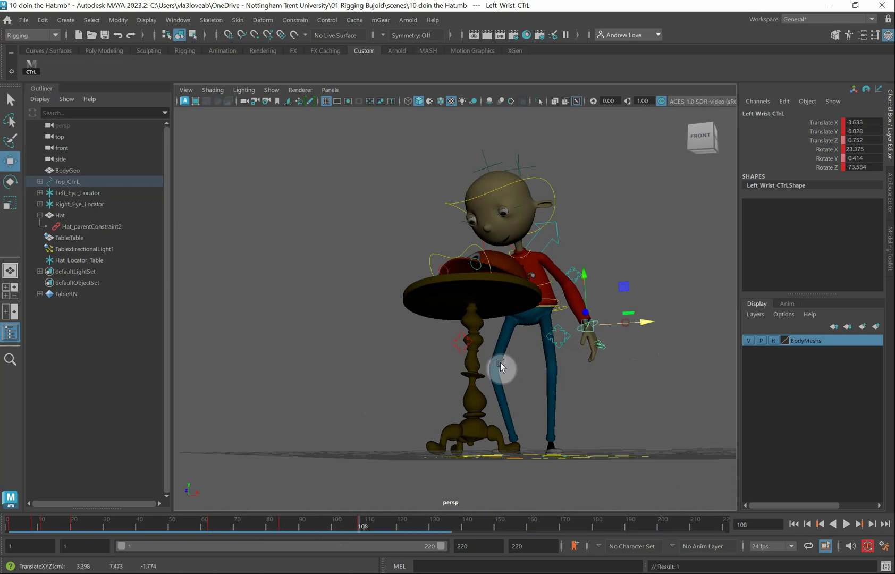
Step: Review the motion up to frame 108, and lower Right_Wrist_CTrL there to about -5.937 in Y so the hat rests on the table
alt+drag(392, 386, 361, 394)
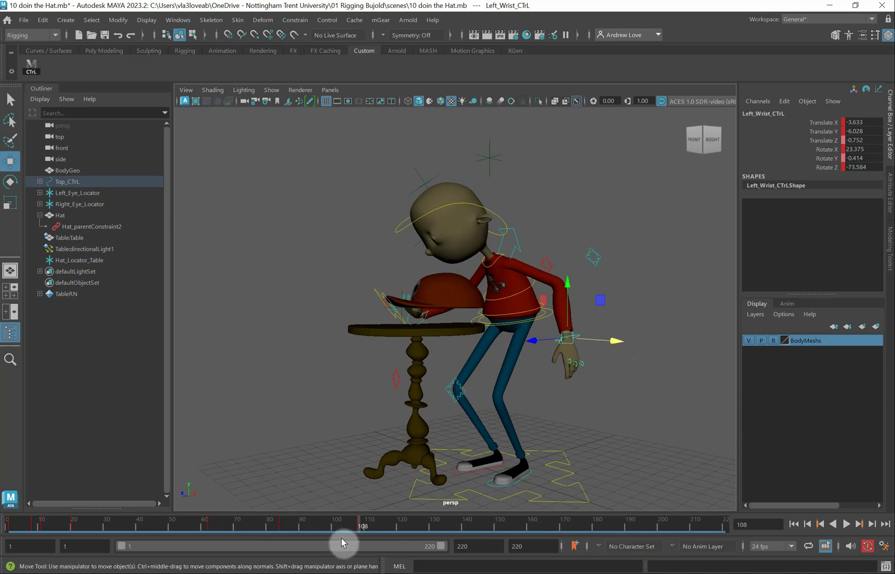
drag(359, 527, 67, 535)
drag(249, 533, 358, 535)
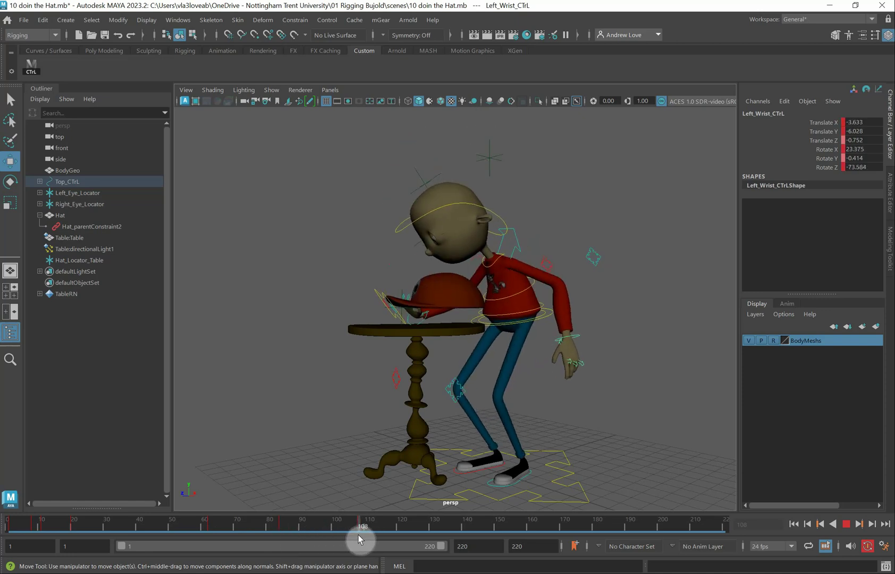
click(423, 321)
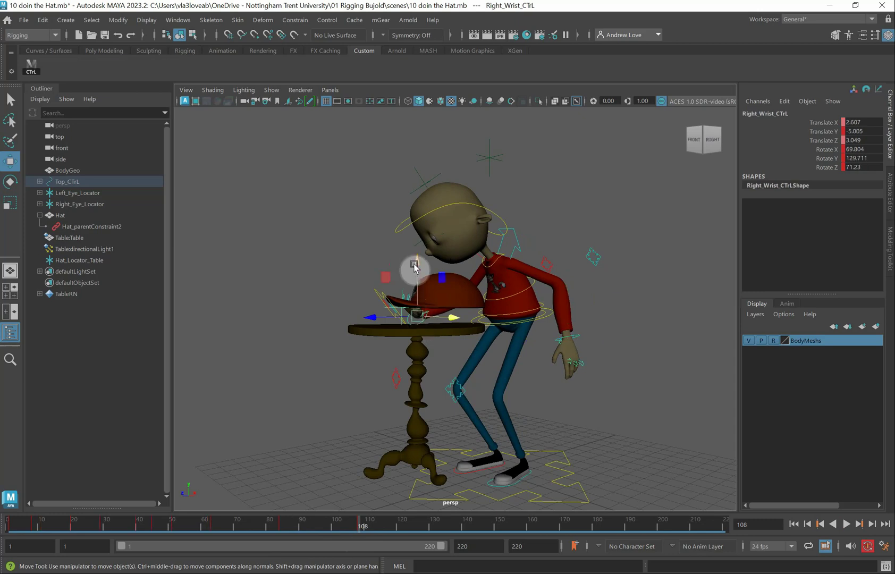
drag(415, 267, 416, 283)
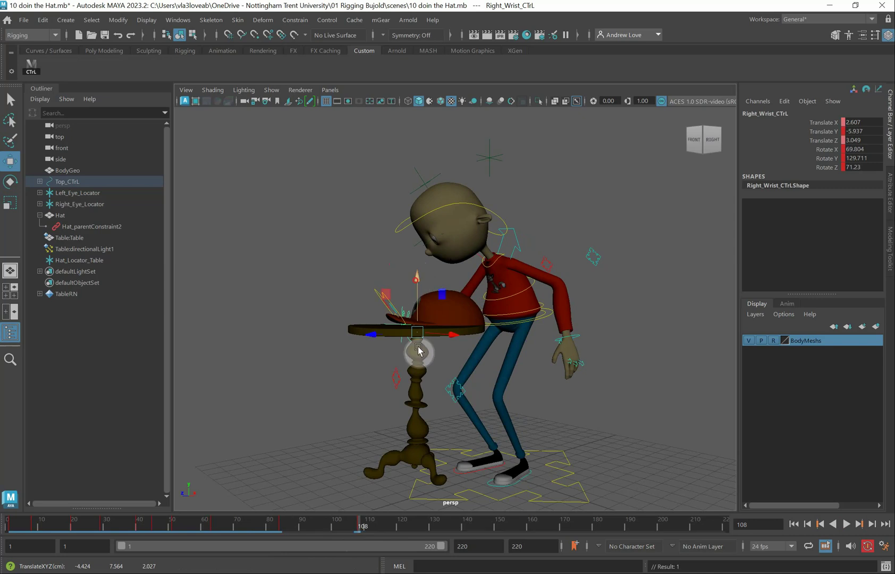
mouse_move(360, 524)
mouse_down()
mouse_move(214, 522)
mouse_move(359, 537)
mouse_up()
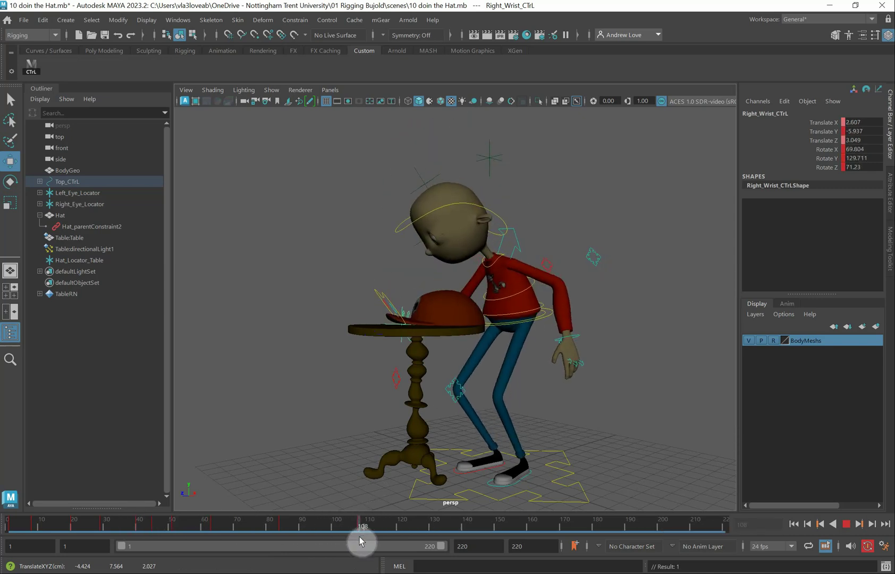
Step: Move Hat_Locator_Table down to the tabletop hat, at about 8.572 in Y and 2.087 in Z
alt+right_drag(264, 292, 272, 315)
alt+drag(272, 315, 408, 228)
click(455, 206)
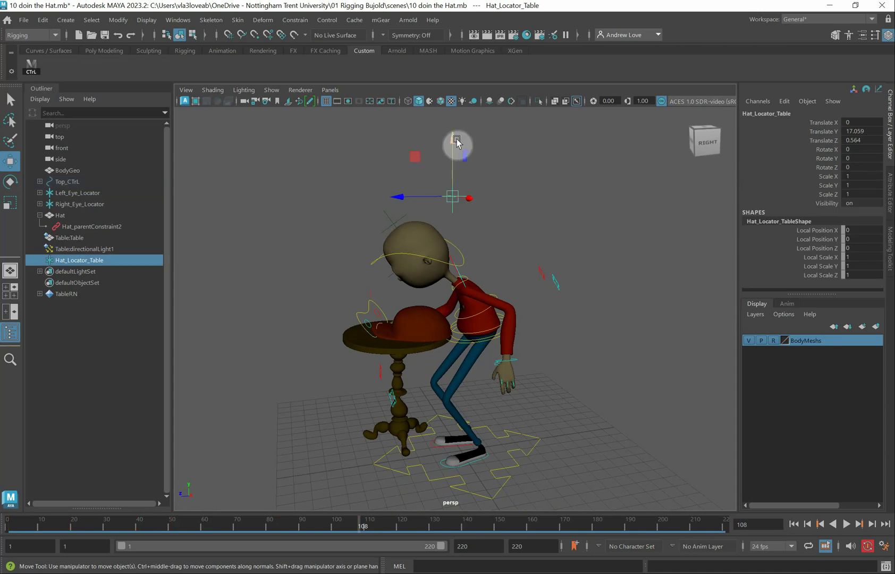
drag(453, 139, 430, 280)
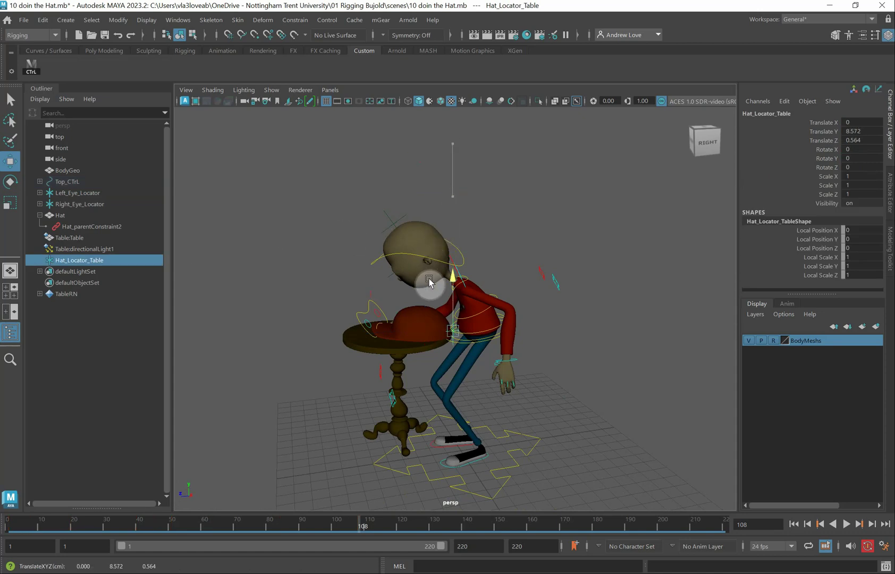
alt+drag(236, 340, 264, 360)
scroll(266, 362, up, 5)
drag(424, 431, 384, 435)
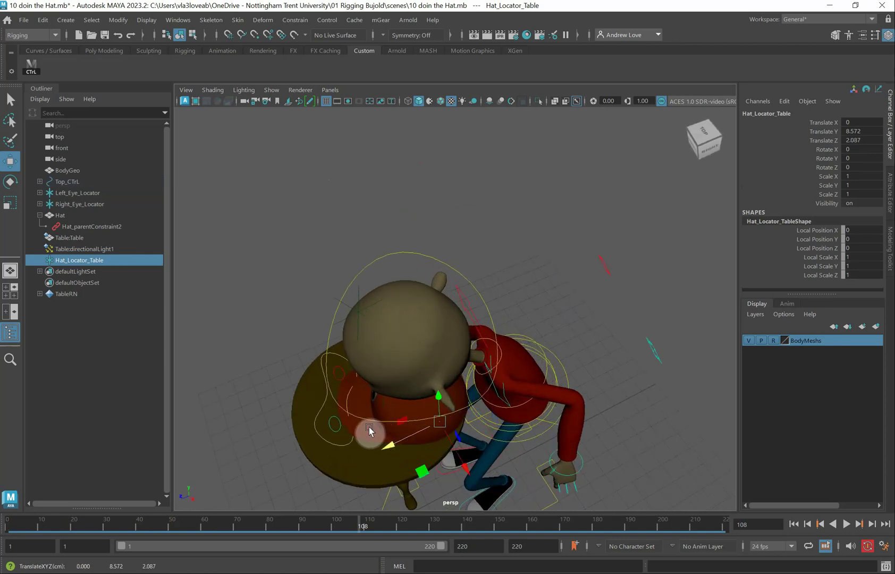
Step: Isolate Hat and Hat_Locator_Table in the perspective view
shift+click(369, 428)
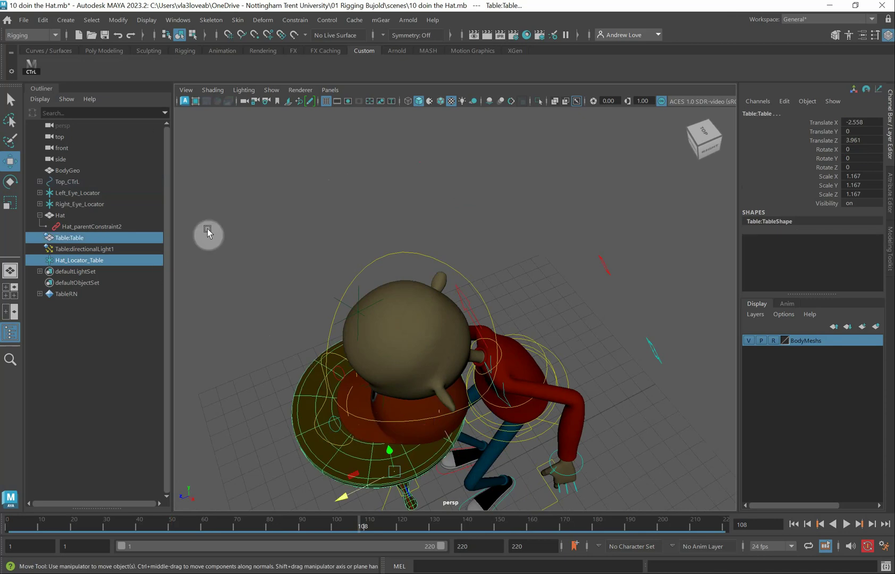
key(ctrl+z)
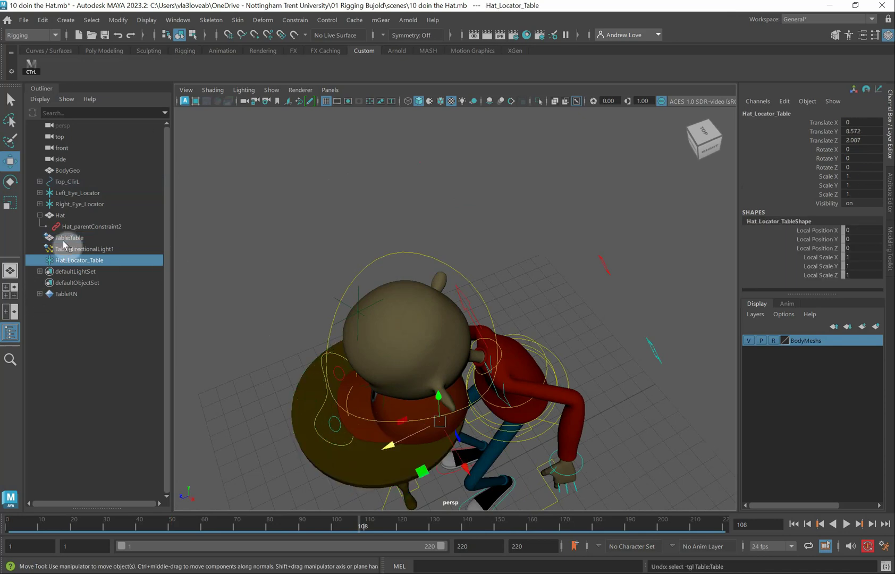
ctrl+click(68, 218)
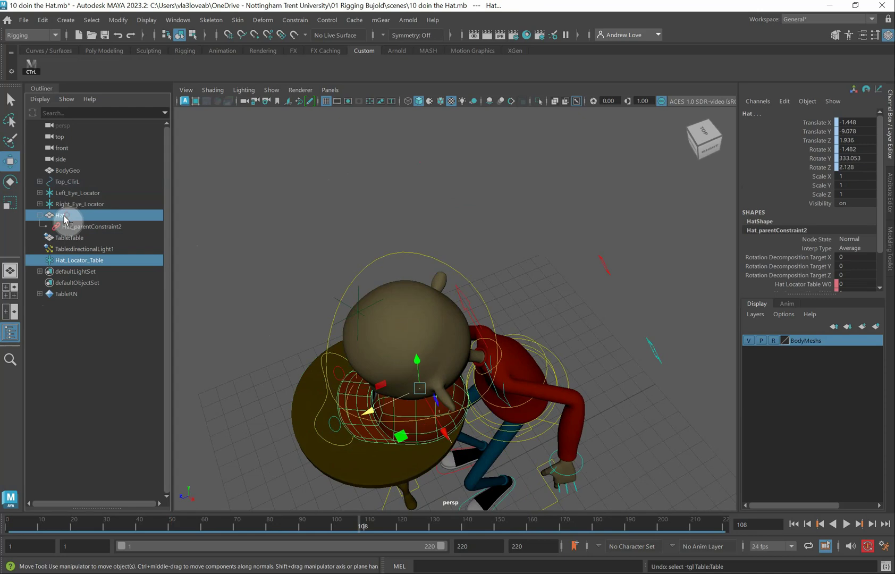
click(272, 90)
mouse_move(329, 110)
click(410, 110)
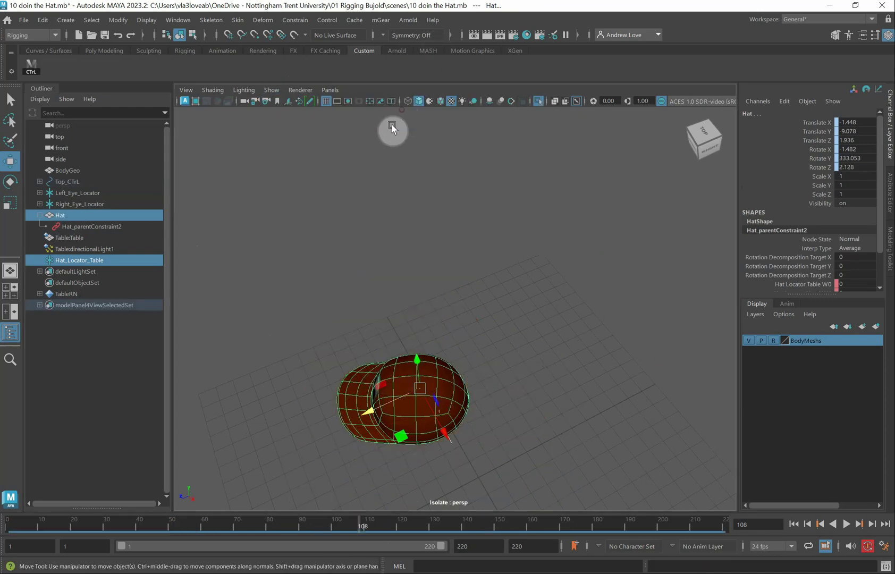
Step: Lower Hat_Locator_Table to the base of the hat, at about 8.095 in Y
scroll(339, 193, up, 3)
alt+drag(310, 338, 312, 303)
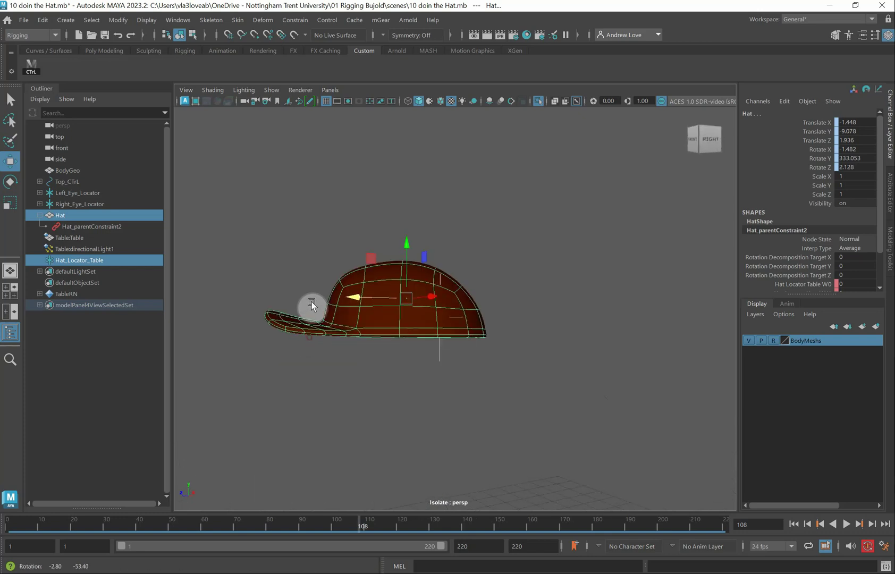
click(438, 354)
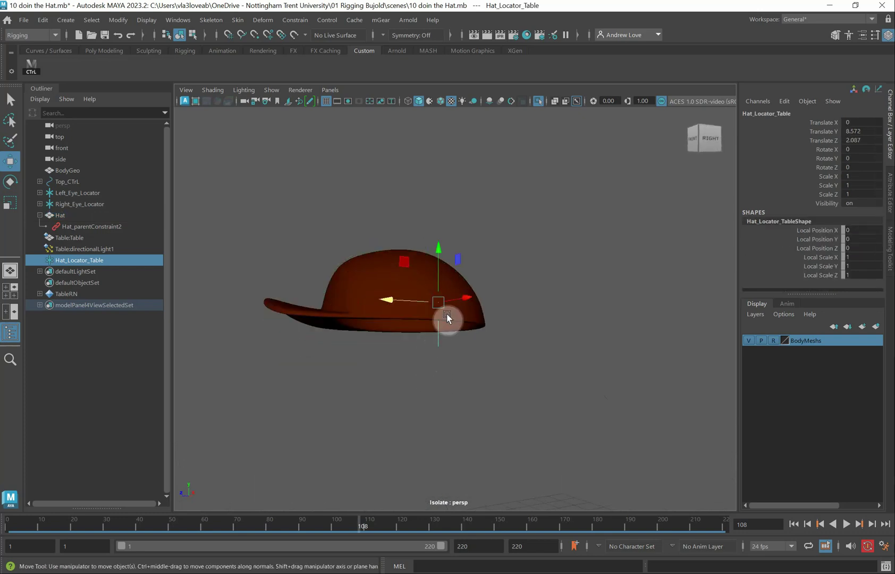
drag(438, 248, 444, 263)
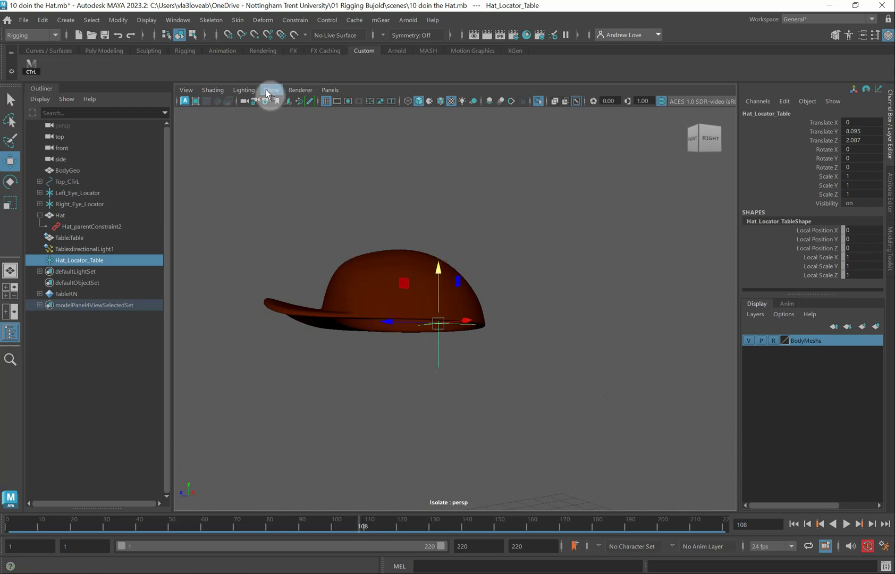
Step: Display the hat in wireframe and centre Hat_Locator_Table within it from above, at about -1.315 X and 2.282 Z
key(4)
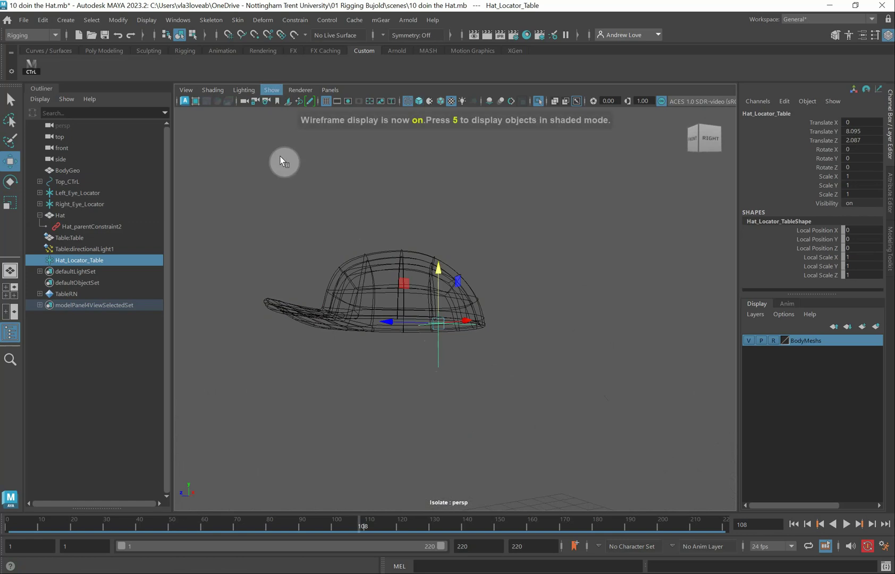
mouse_move(295, 304)
alt+mouse_down()
mouse_move(295, 352)
mouse_move(325, 386)
mouse_move(344, 391)
mouse_move(349, 361)
alt+mouse_up()
alt+middle_drag(349, 362, 313, 310)
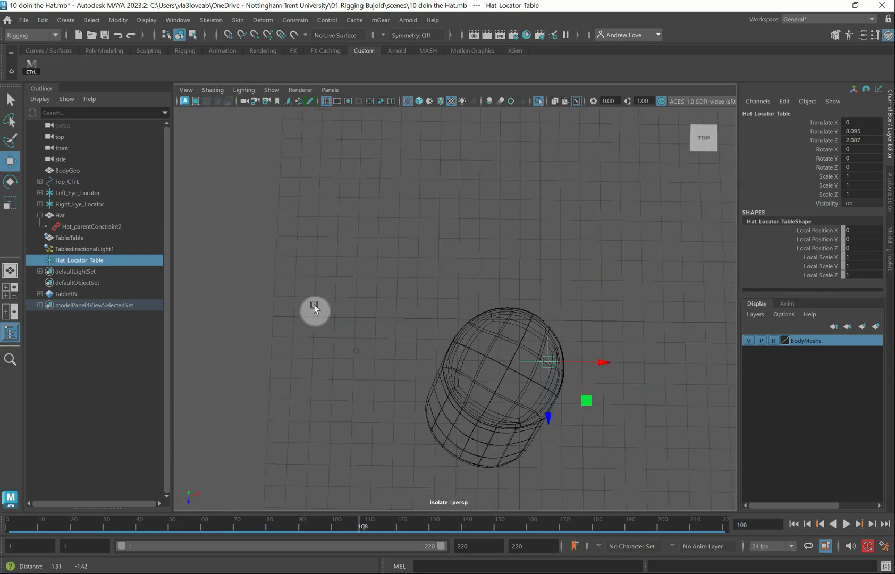
drag(594, 356, 557, 356)
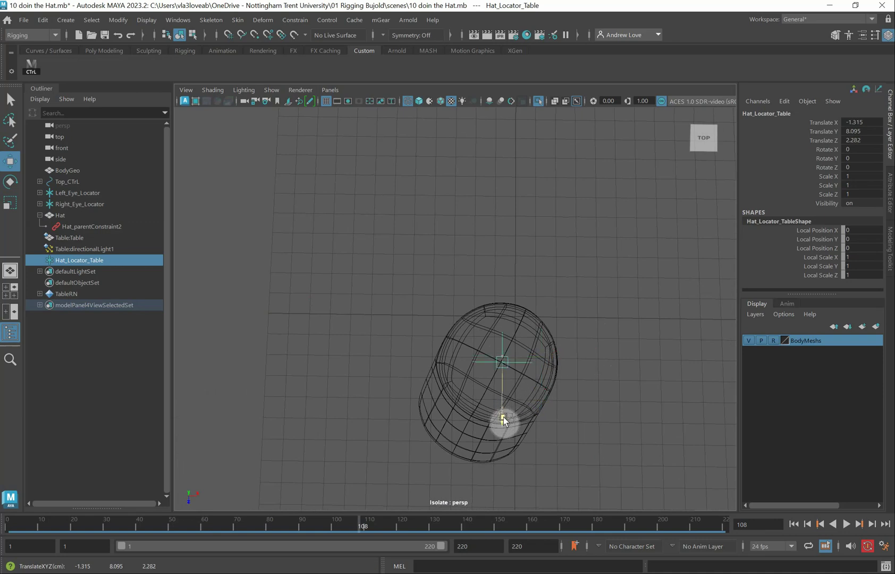
Step: Align Hat_Locator_Table with the hat's direction by rotating it to about -28.887 in Y and shifting it to about -1.409 in X
key(e)
drag(471, 408, 417, 372)
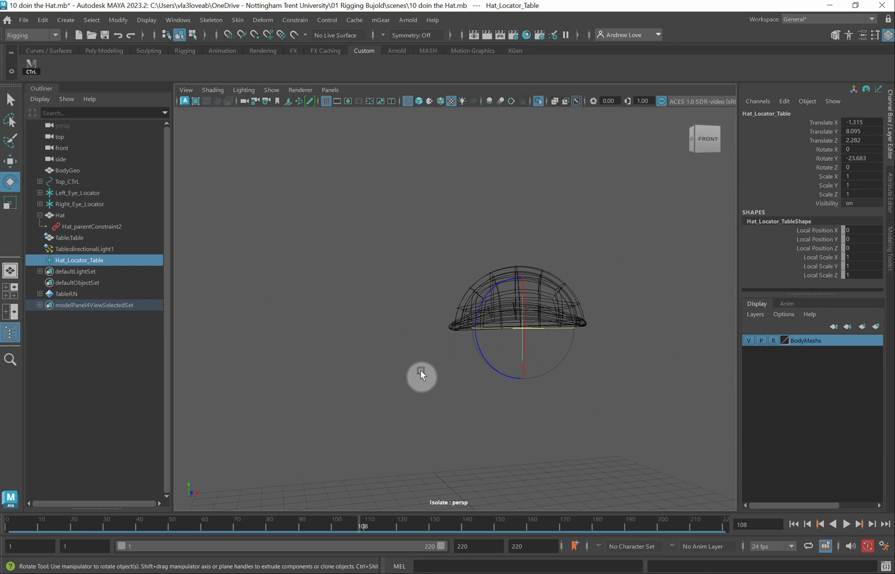
key(w)
drag(569, 332, 569, 333)
mouse_move(385, 338)
alt+mouse_down()
mouse_move(380, 380)
mouse_move(392, 360)
mouse_move(388, 336)
mouse_move(391, 343)
alt+mouse_up()
key(e)
drag(512, 378, 458, 374)
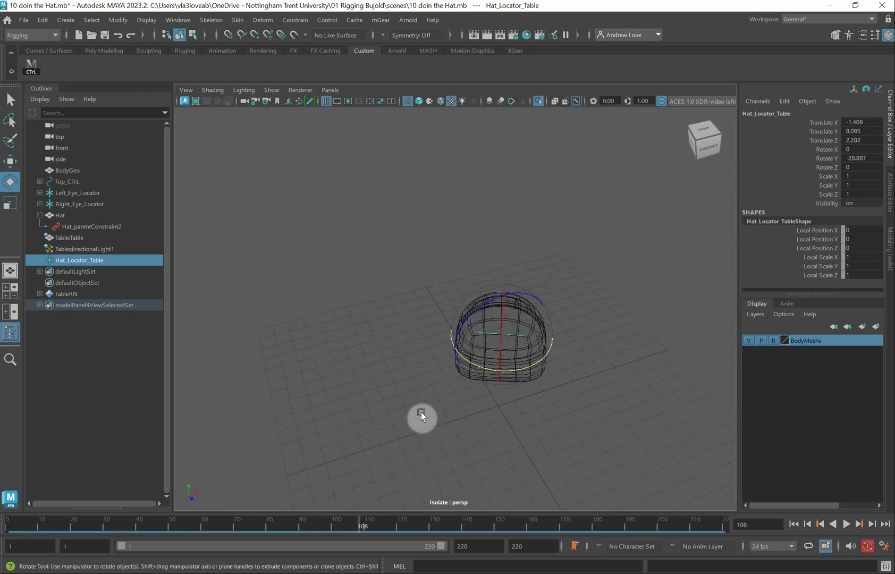
alt+drag(421, 412, 334, 410)
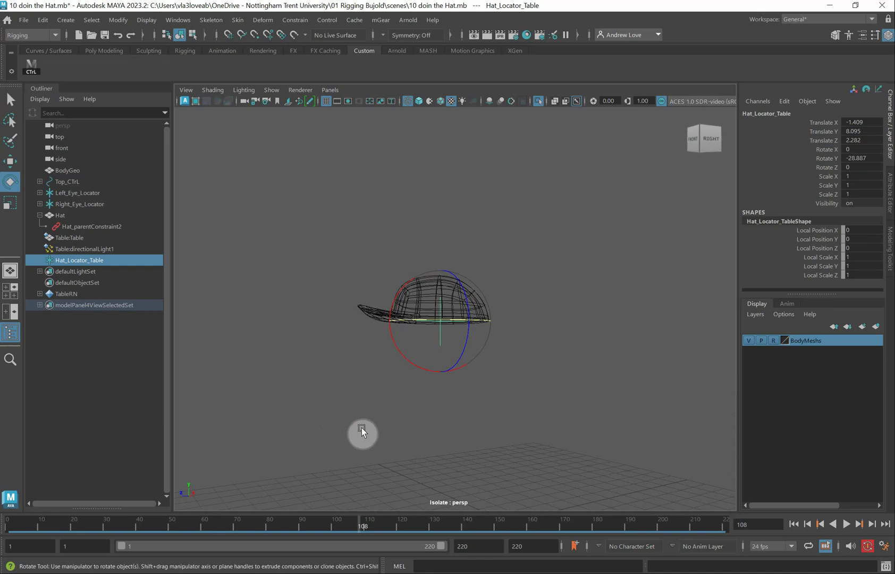
Step: Return the perspective view to textured shading and show all scene objects again by ending the isolation
key(6)
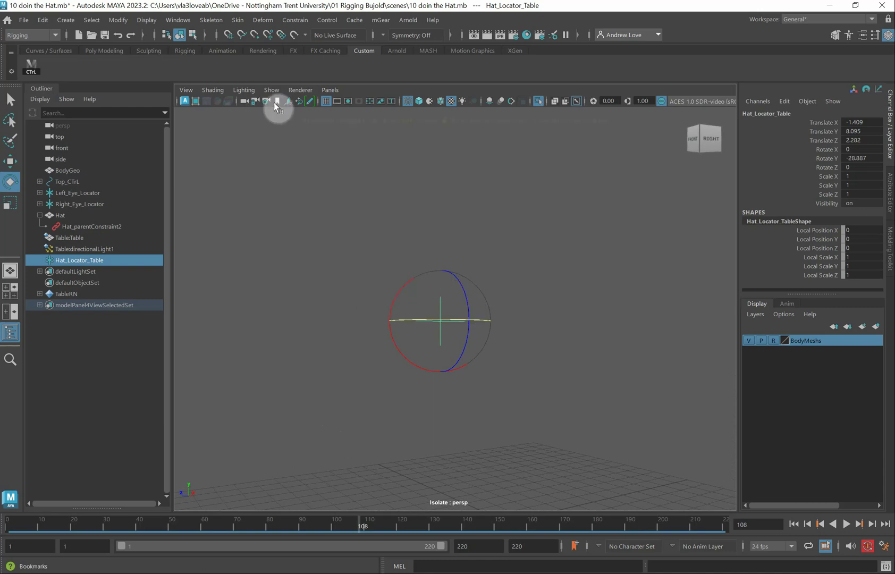
click(270, 90)
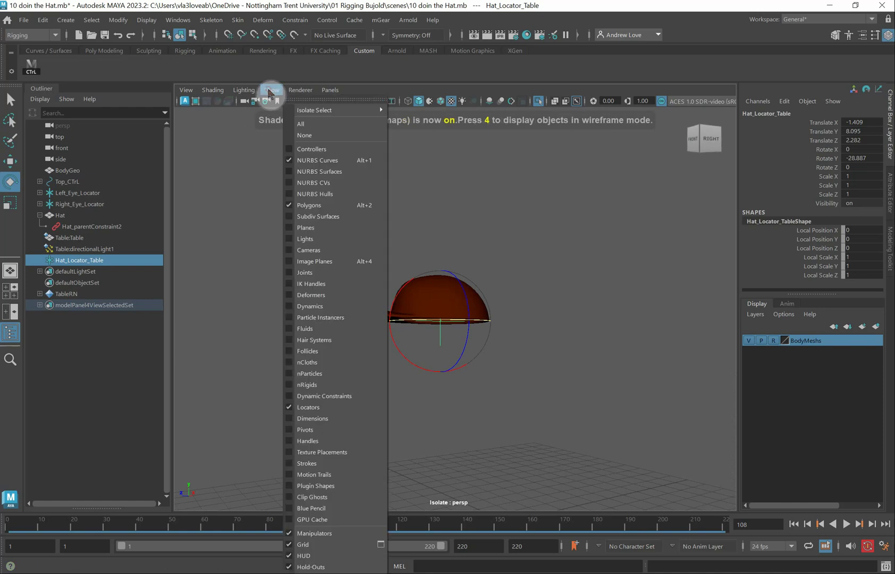
mouse_move(356, 110)
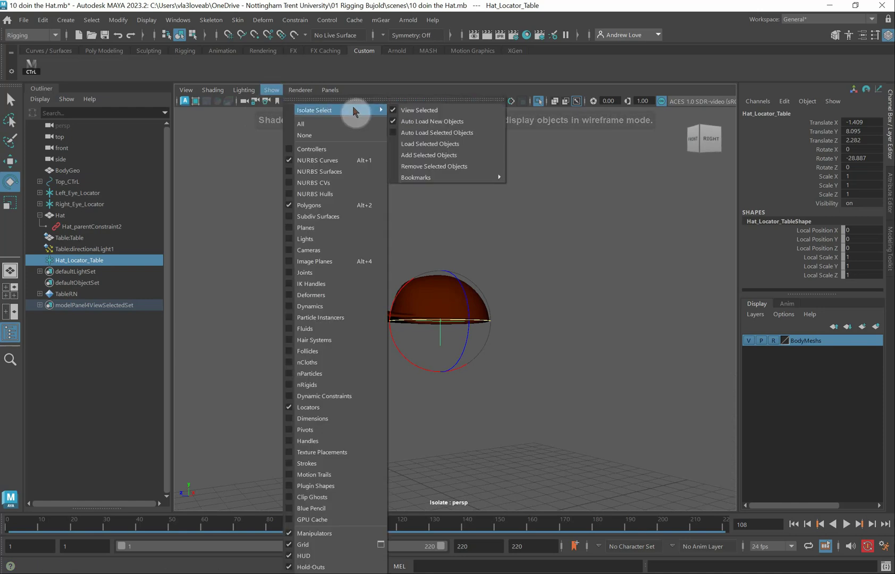
click(405, 109)
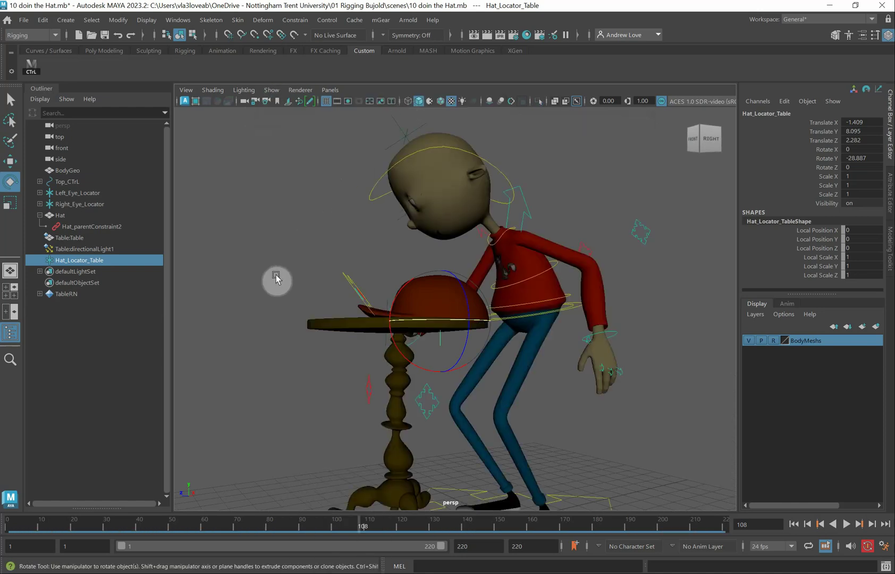
alt+drag(278, 280, 326, 282)
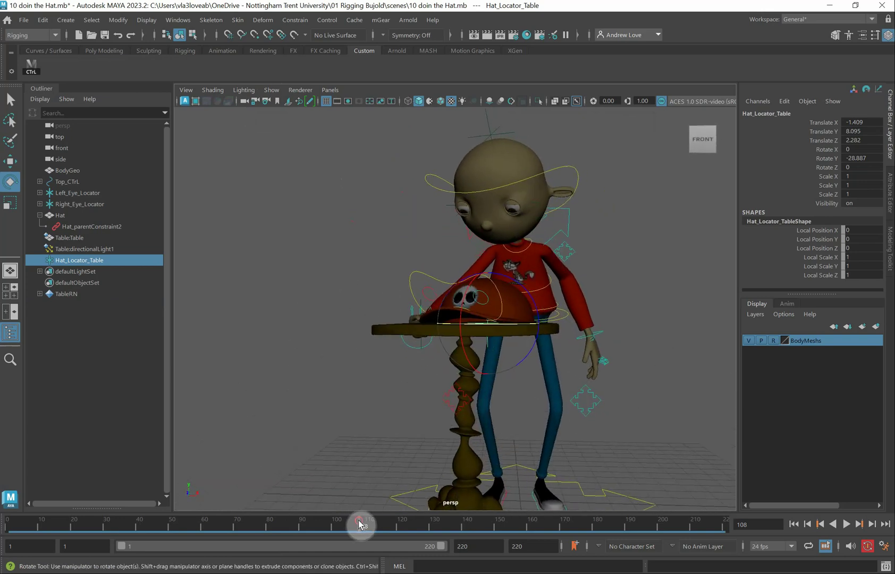
Step: Key the hat's Table, Hand and Head locator constraint weights at their current values on frame 110
mouse_move(359, 522)
mouse_down()
mouse_move(290, 519)
mouse_move(376, 534)
mouse_move(115, 534)
mouse_move(349, 537)
mouse_move(382, 526)
mouse_move(348, 526)
mouse_move(368, 526)
mouse_up()
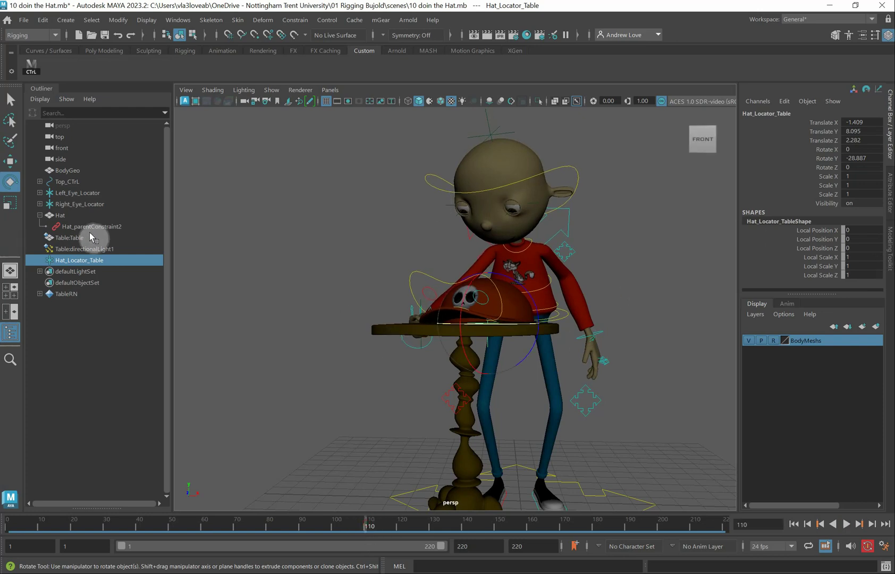
click(60, 216)
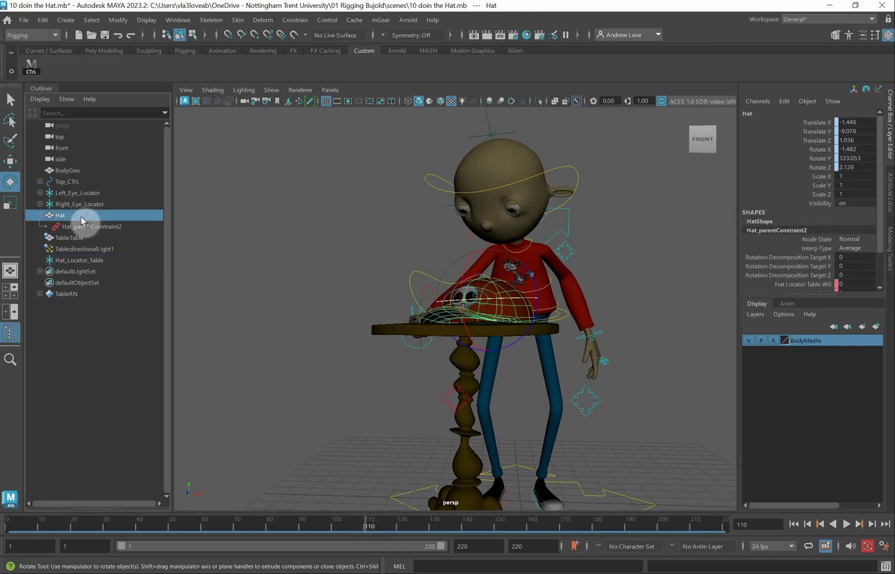
scroll(803, 187, down, 3)
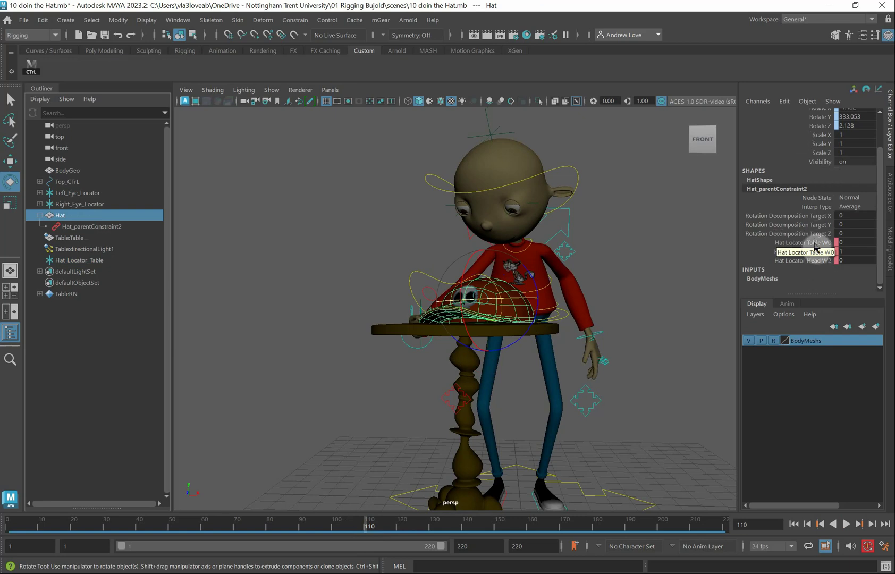
drag(817, 243, 818, 262)
right_click(819, 262)
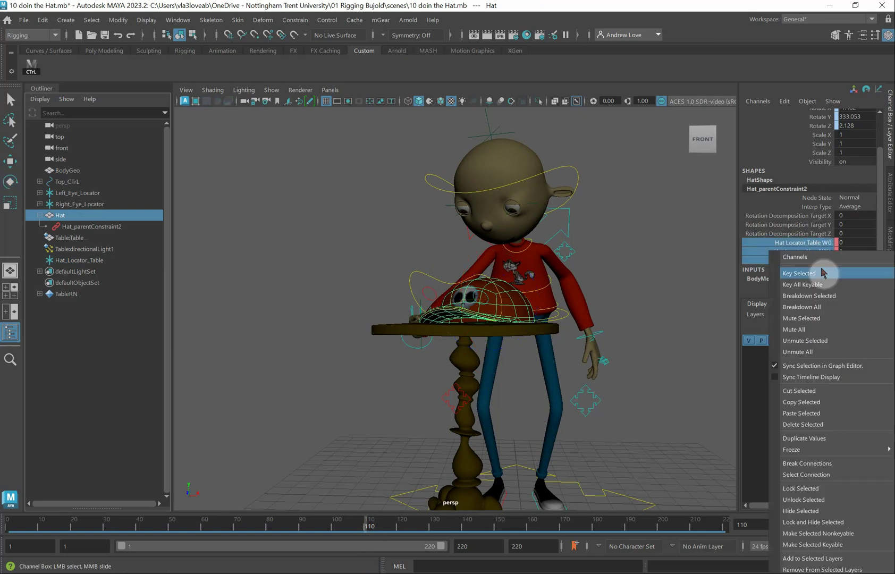
click(823, 273)
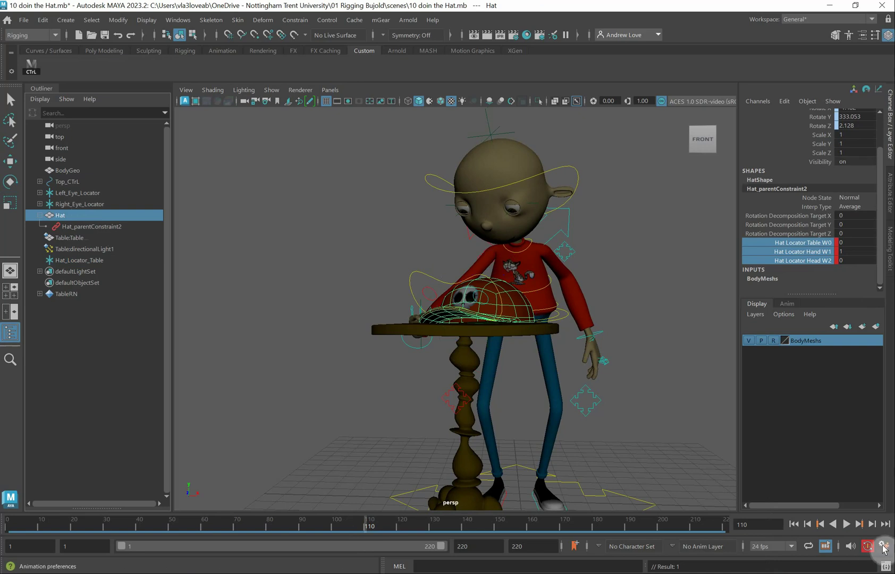
Step: On frame 111, set the hat constraint's Hat Locator Table W0 to 1 and Hat Locator Hand W1 to 0
click(874, 527)
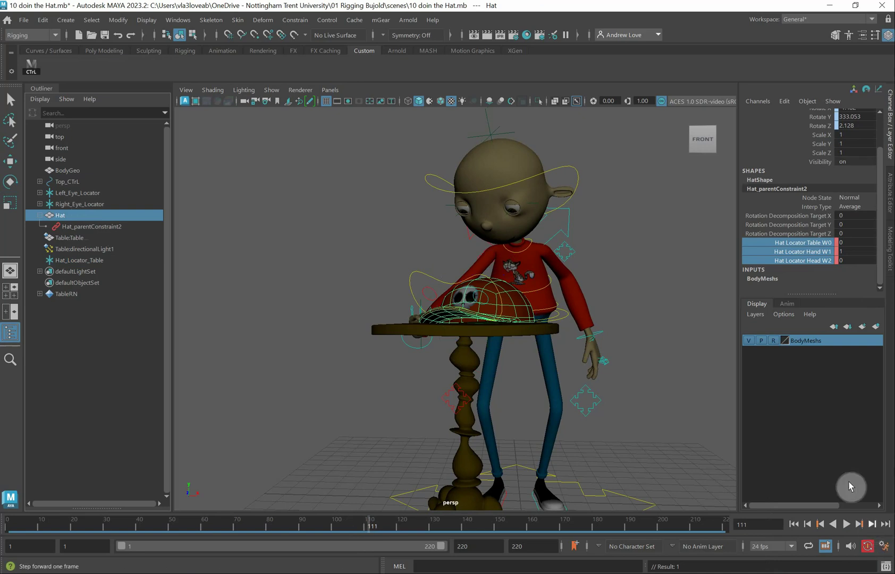
click(850, 244)
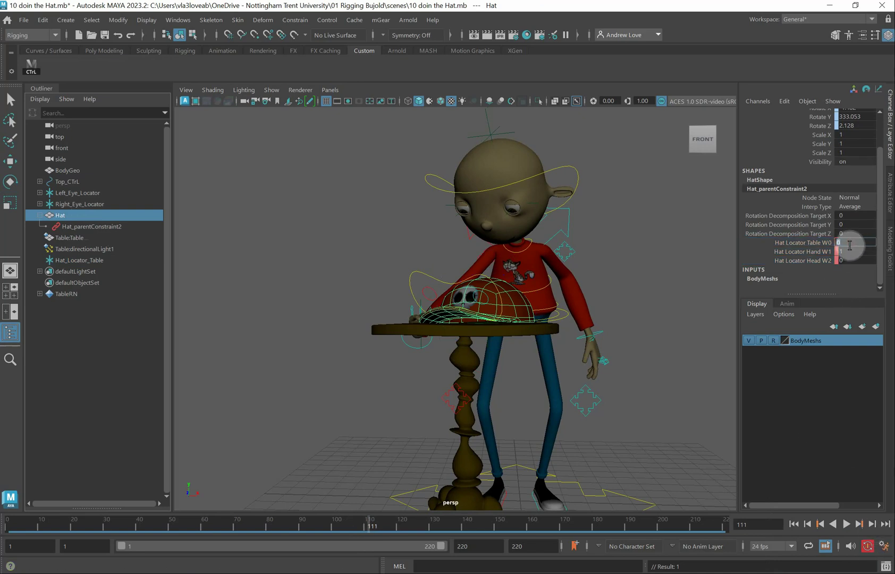
text(1)
key(Return)
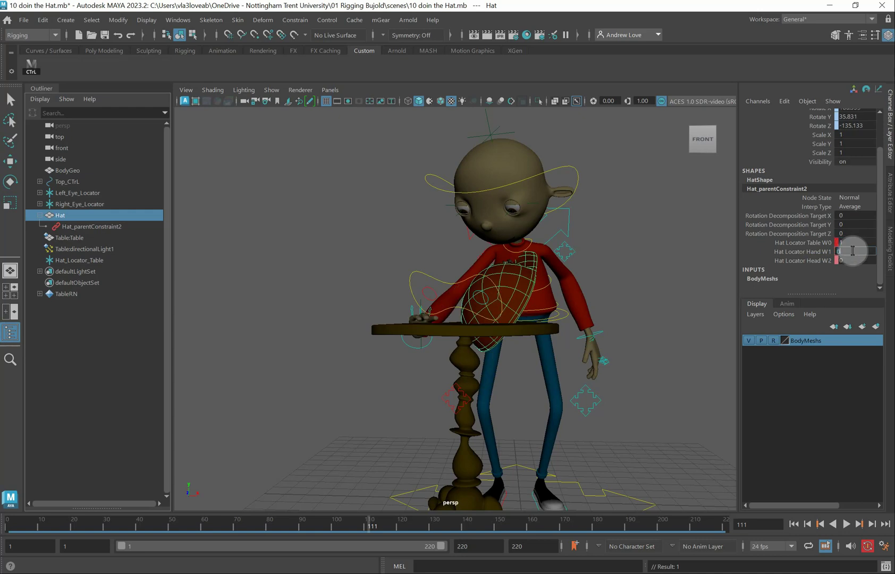
click(852, 251)
text(0)
key(Return)
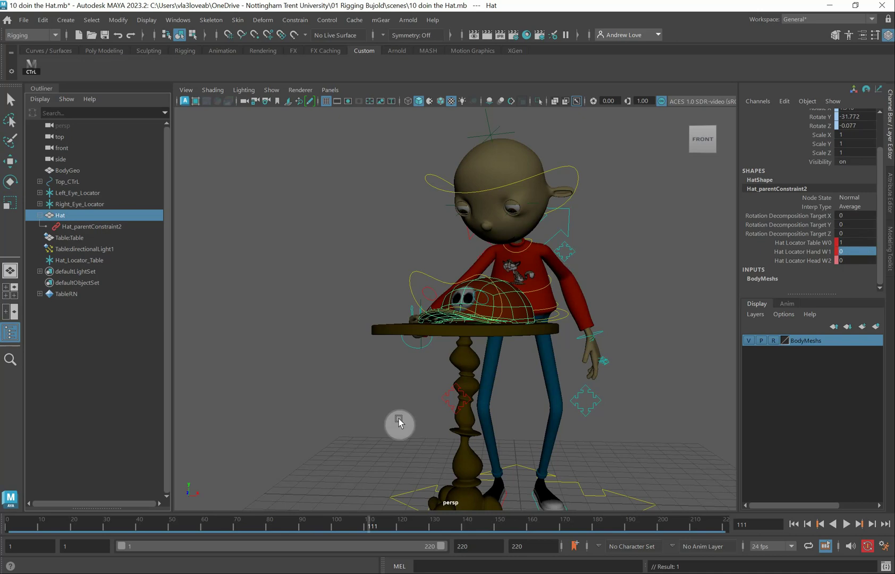
Step: Return to frame 110, select all the character's controls and key their pose there
mouse_move(371, 526)
mouse_down()
mouse_move(319, 532)
mouse_move(413, 531)
mouse_move(223, 546)
mouse_move(386, 549)
mouse_move(367, 536)
mouse_up()
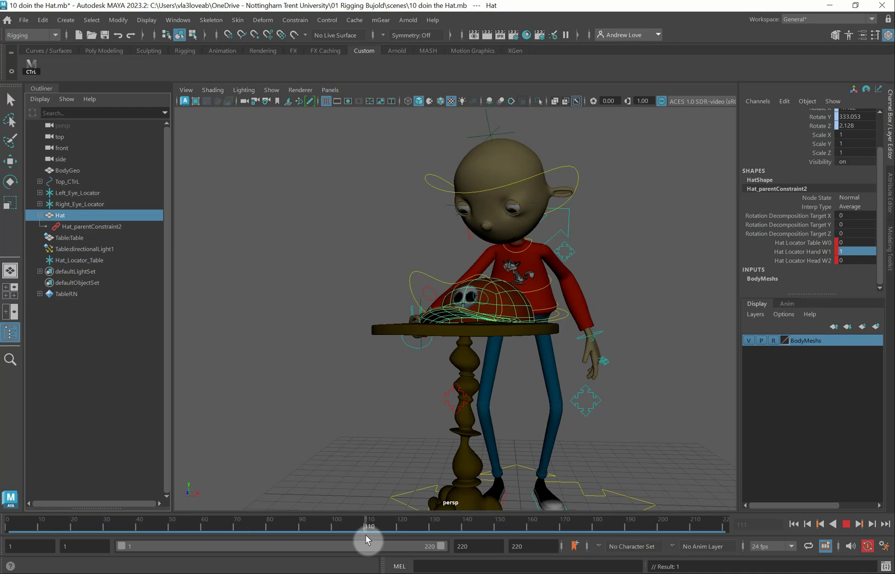
scroll(342, 363, up, 5)
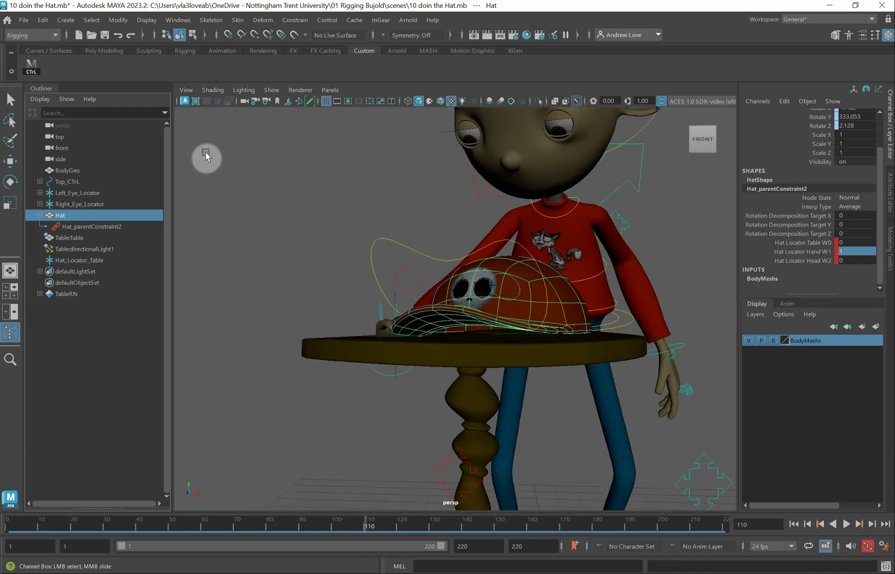
scroll(818, 146, up, 3)
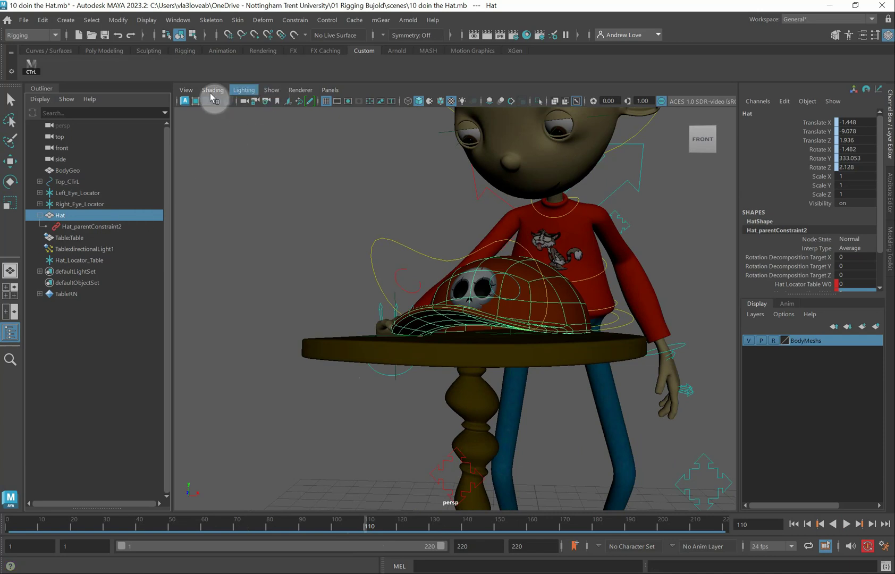
click(30, 72)
key(e)
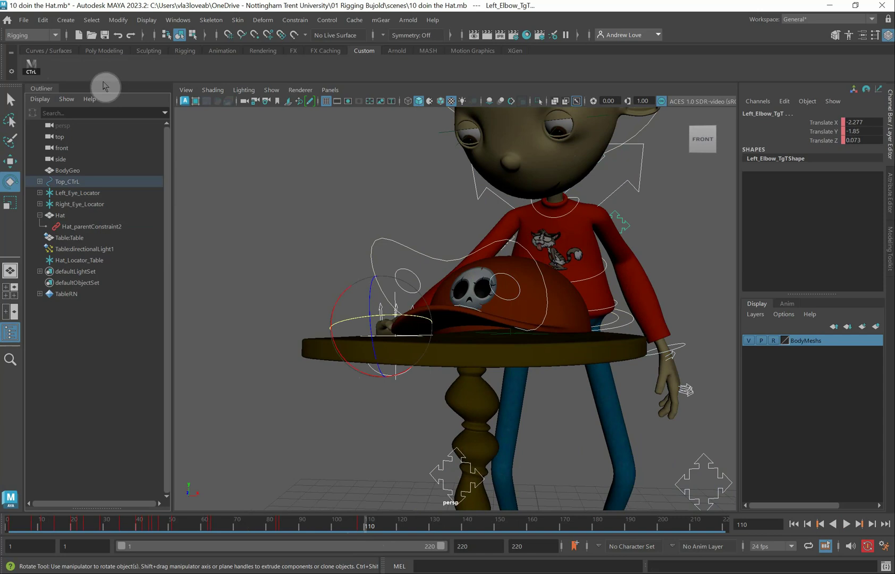
key(s)
scroll(254, 224, down, 3)
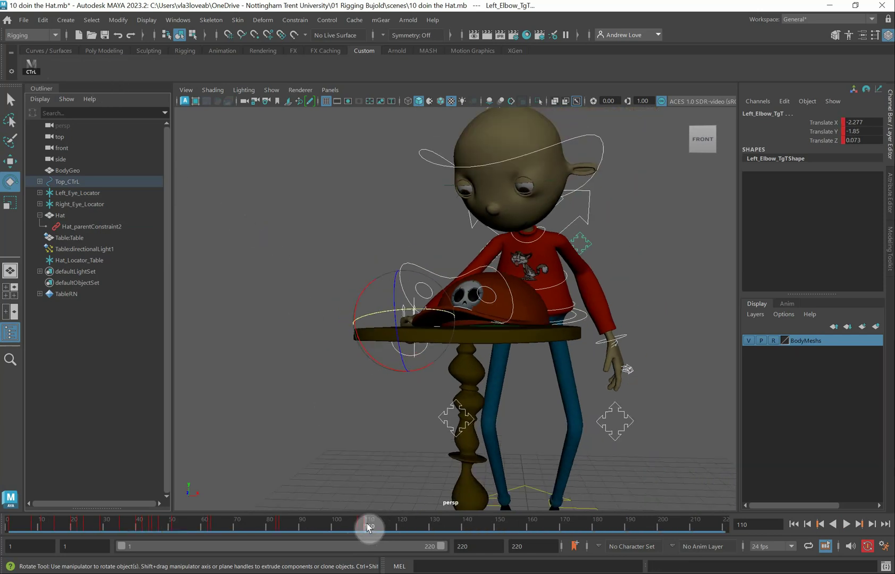
Step: Go to frame 125 and straighten the upper body by rotating Spine02_CTrL to about 5.771 in X
drag(368, 526, 416, 526)
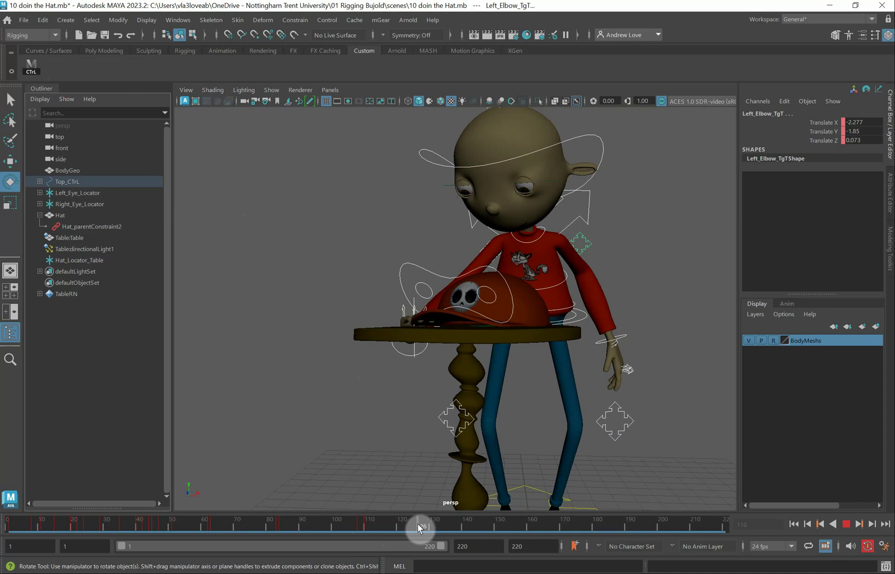
mouse_move(421, 526)
mouse_down()
mouse_move(408, 527)
mouse_move(418, 526)
mouse_up()
alt+drag(329, 398, 381, 352)
click(382, 306)
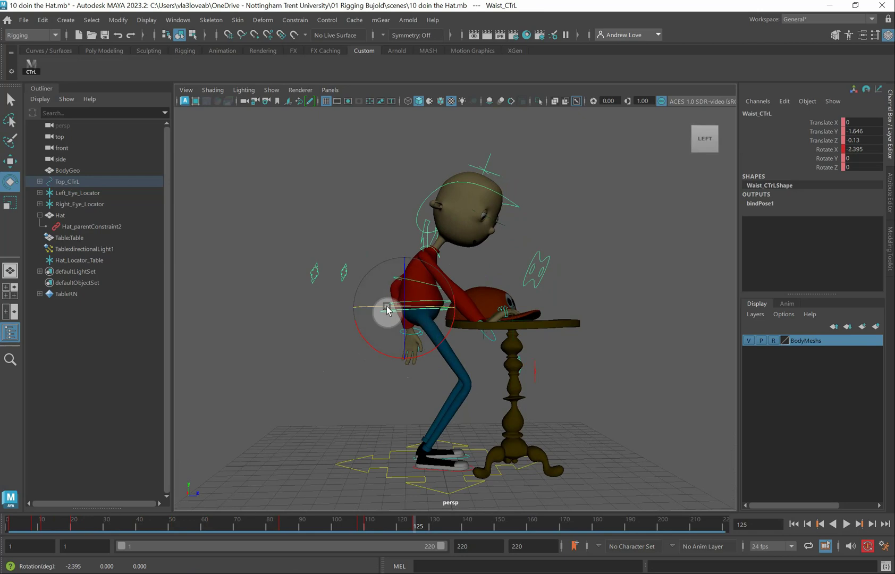
click(362, 294)
click(398, 277)
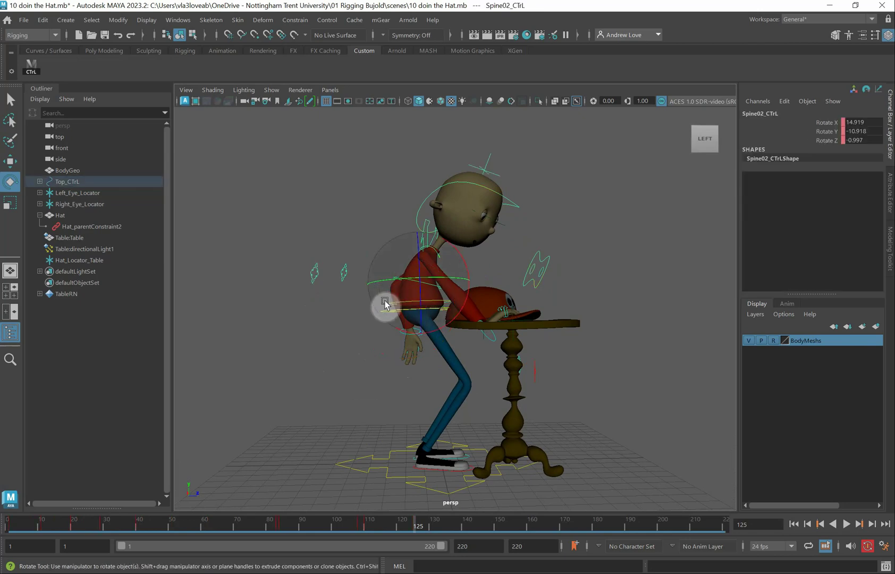
drag(466, 303, 466, 296)
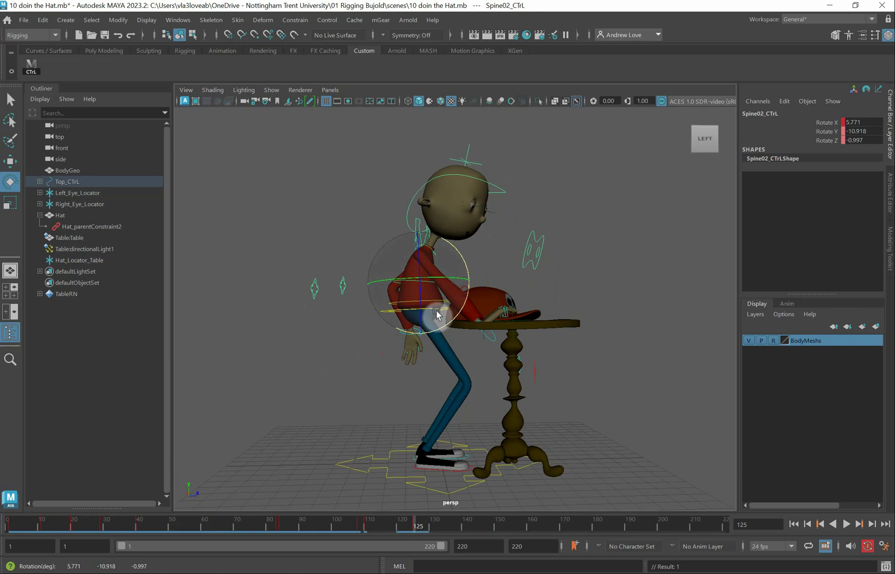
Step: Raise the character's hips by moving Waist_CTrL to about -0.63 in Y
click(356, 353)
click(381, 310)
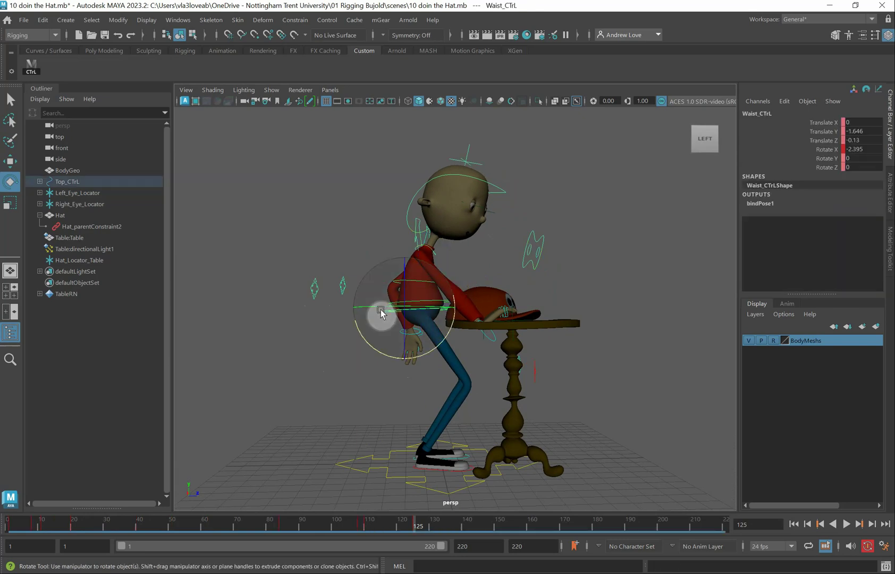
key(w)
drag(406, 291, 405, 278)
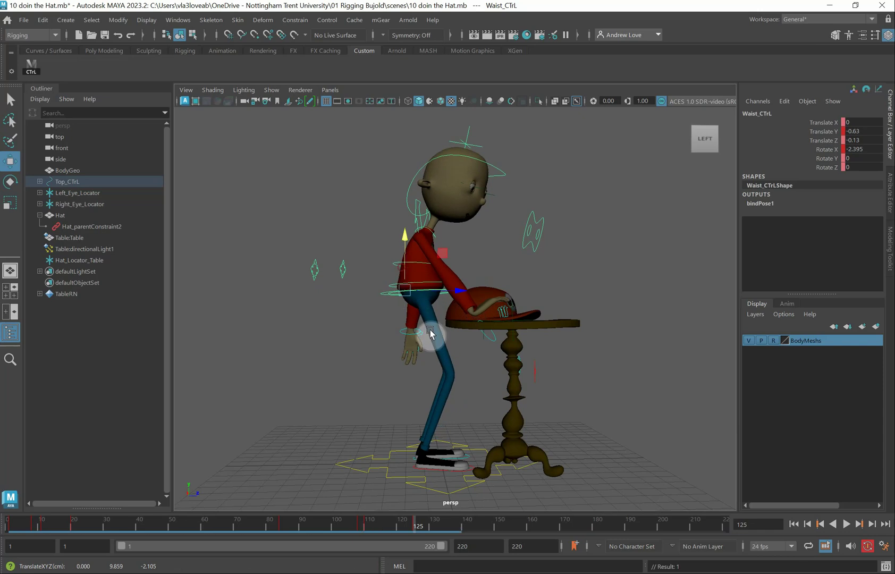
Step: Lift the right hand above the hat and pull it back, moving Right_Wrist_CTrL to about -3.654 in Y and 1.25 in Z
click(494, 348)
click(490, 327)
drag(489, 330, 473, 272)
drag(470, 267, 469, 260)
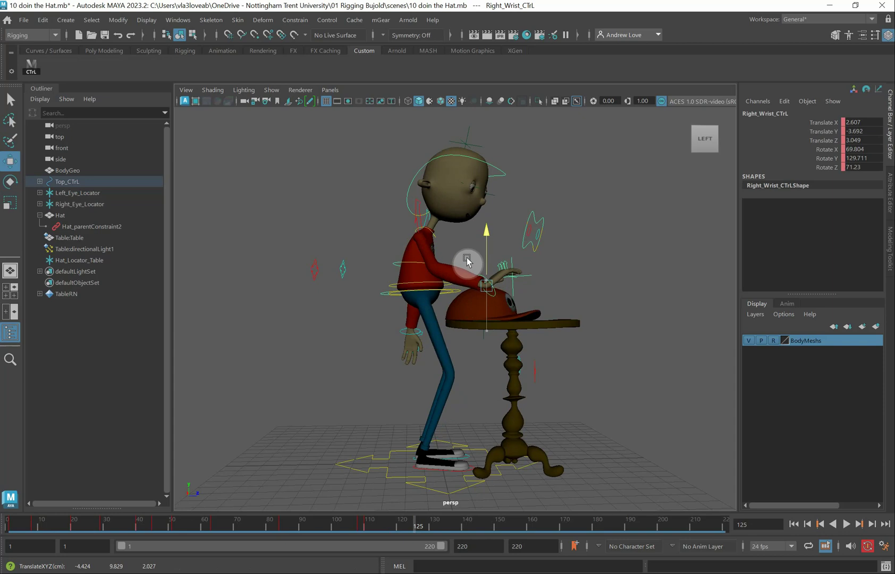
drag(536, 294, 503, 297)
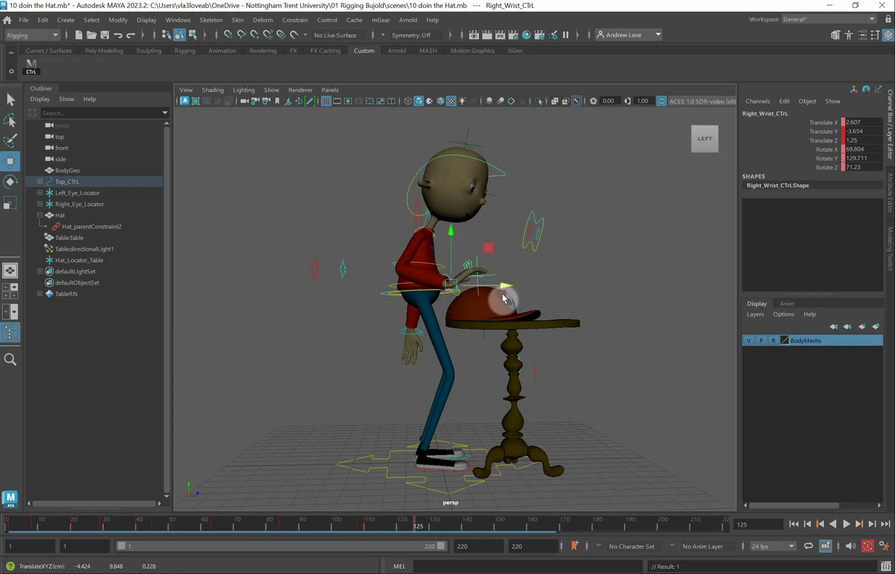
Step: Angle the right hand over the hat by rotating Right_Wrist_CTrL to about 57.214 in X, 95.512 in Y and 90.244 in Z
key(e)
drag(419, 326, 415, 319)
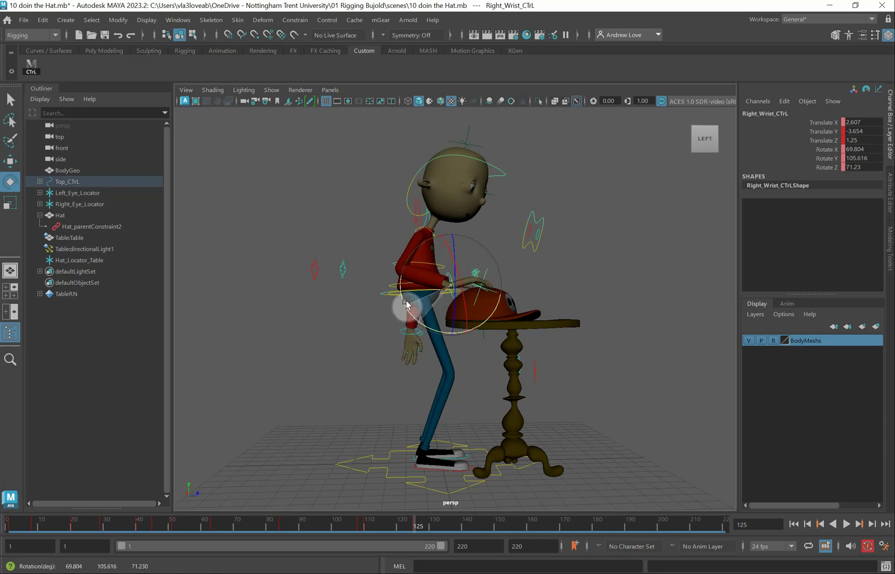
click(463, 294)
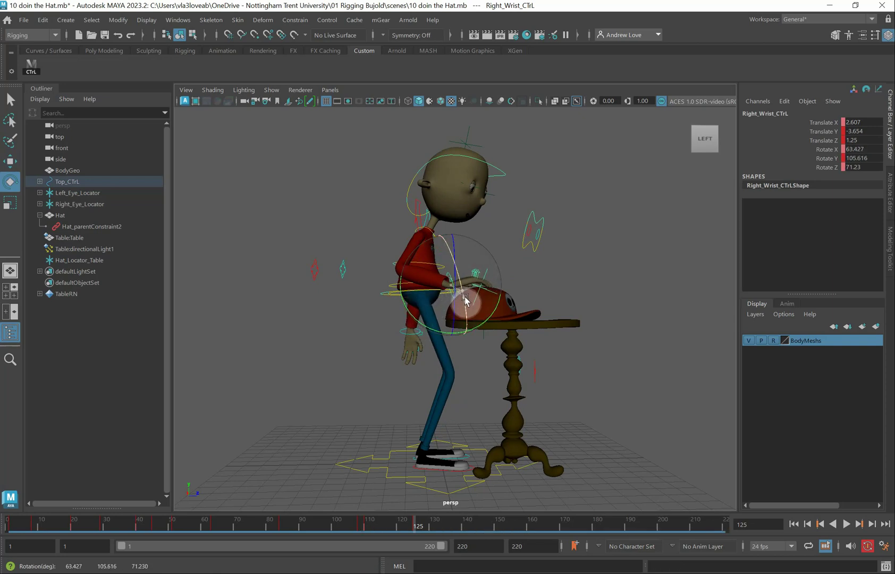
drag(466, 305, 430, 329)
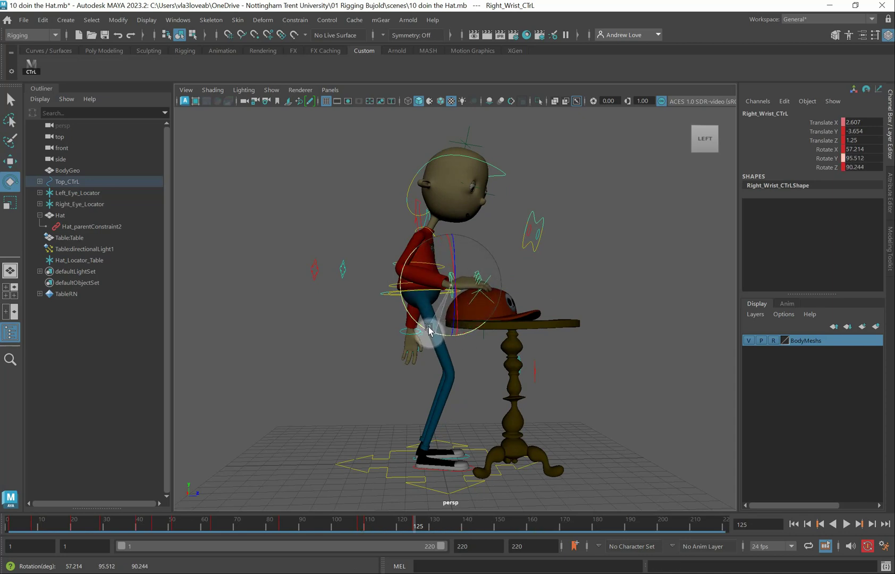
Step: Straighten the right hand's fingers together, setting their controls to about 11.689 in Rotate Z and -0.8 Bend
alt+drag(547, 368, 462, 378)
scroll(396, 335, up, 5)
alt+drag(368, 339, 361, 318)
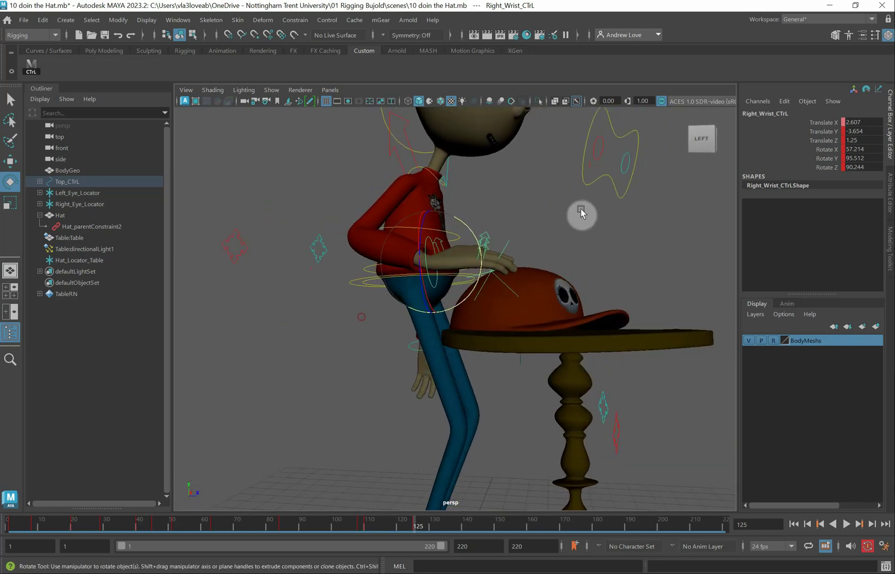
click(500, 204)
click(488, 247)
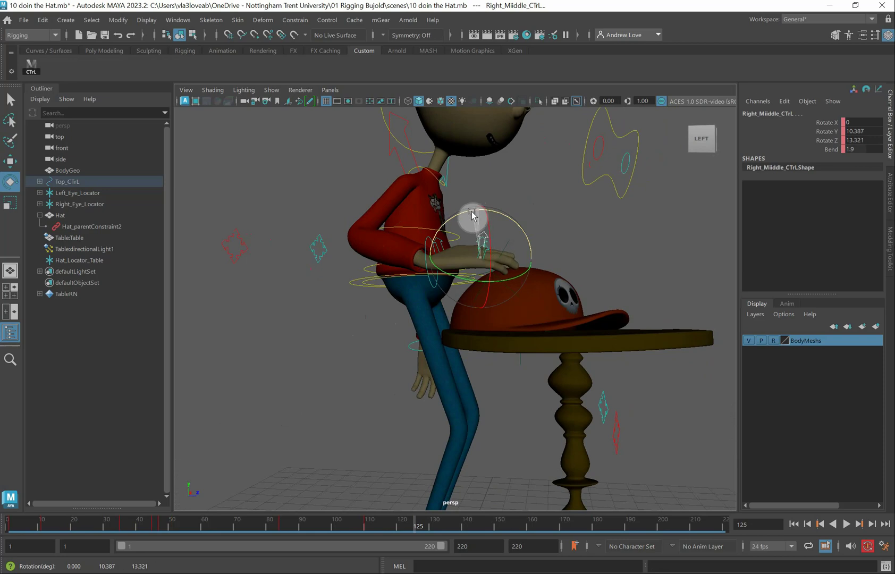
click(831, 150)
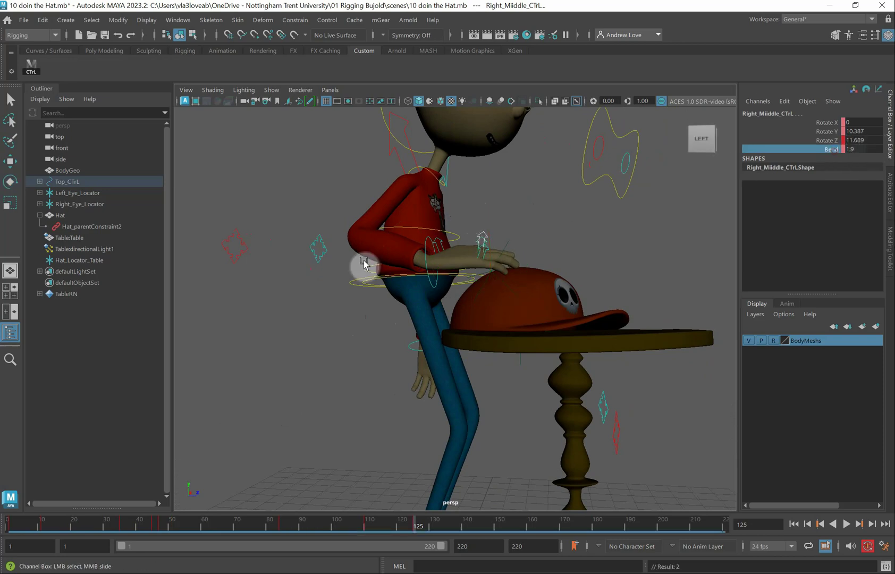
middle_drag(274, 314, 265, 312)
scroll(461, 253, up, 1)
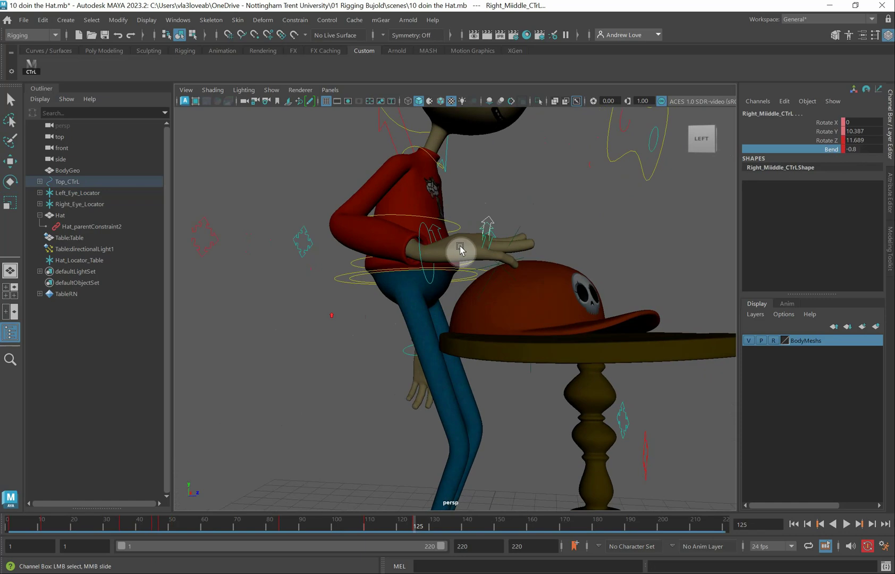
Step: Straighten the right little finger by setting the Bend of Right_Pinky_CTrL to about -2.3
click(495, 241)
drag(480, 242, 523, 240)
click(830, 149)
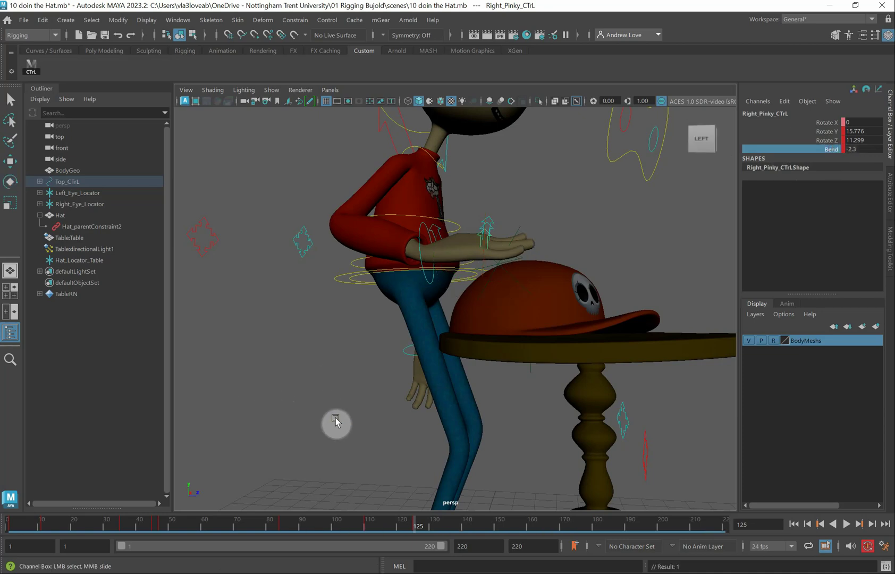
Step: Open out the right thumb at frame 125, rotating its control to about 31.564 in X and -8.833 in Y and setting Bend to about -0.1
alt+drag(336, 422, 277, 441)
alt+right_drag(277, 442, 356, 347)
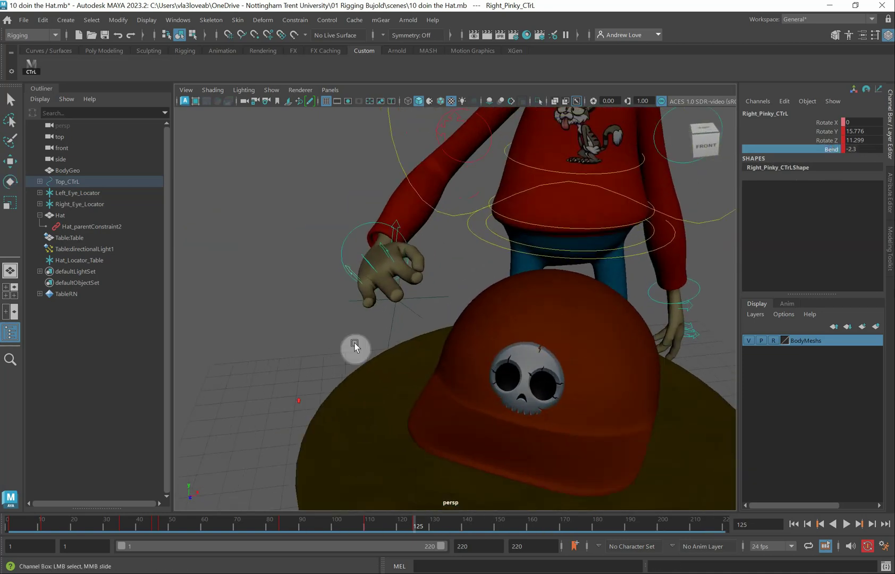
click(398, 229)
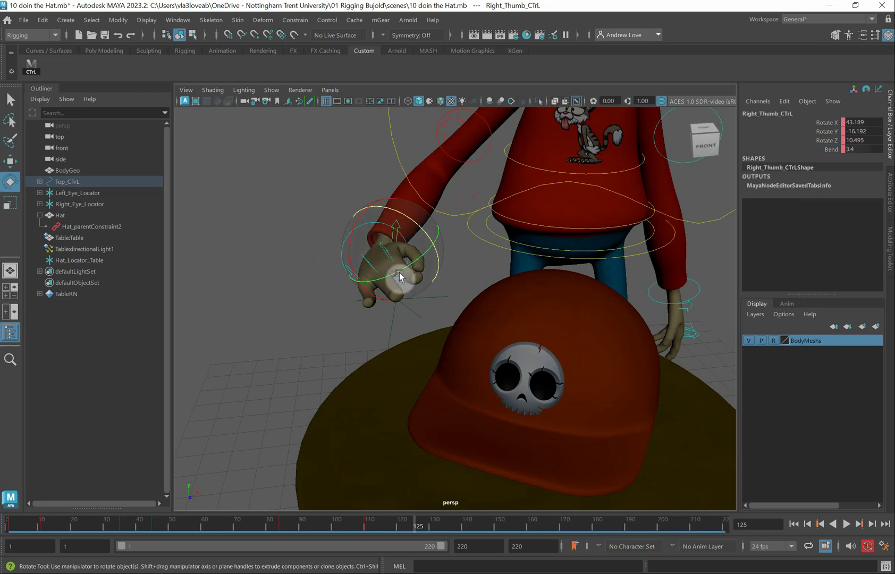
key(e)
drag(405, 273, 379, 265)
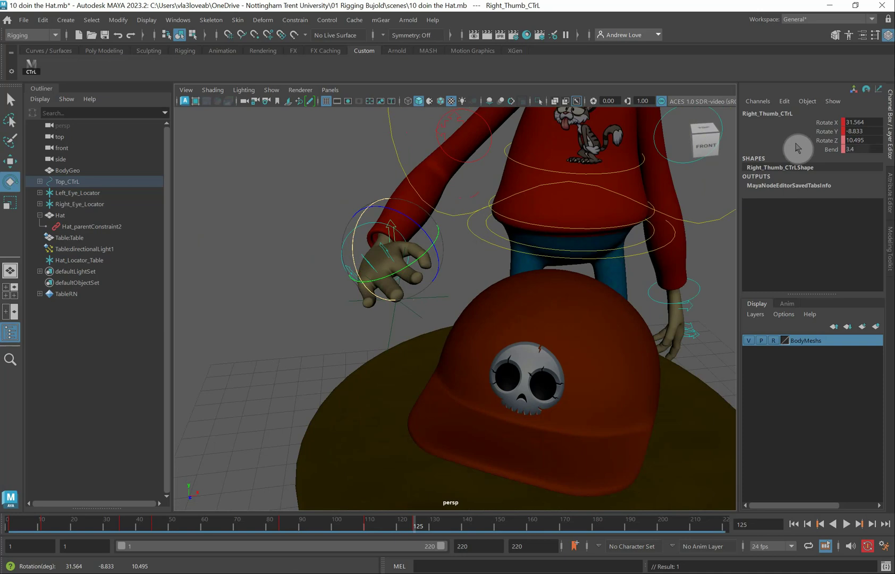
click(832, 151)
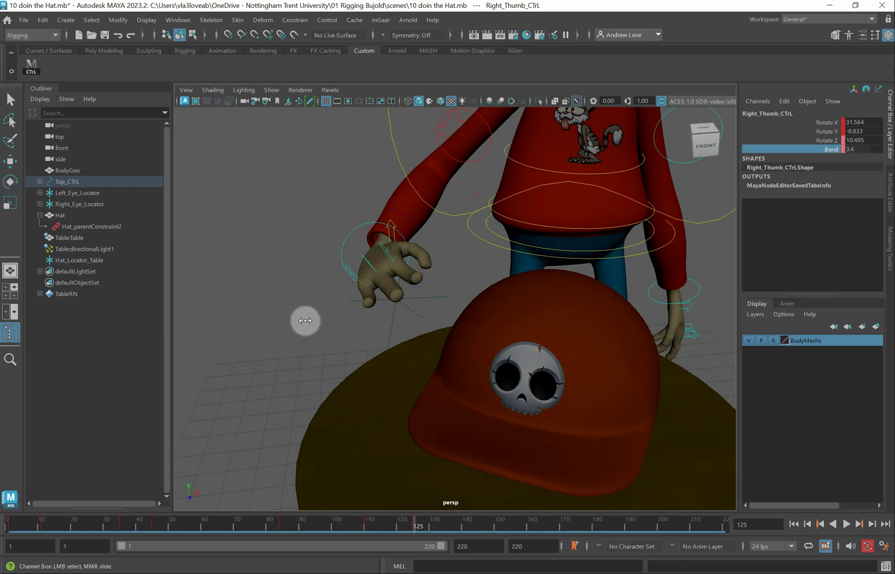
middle_drag(301, 320, 287, 438)
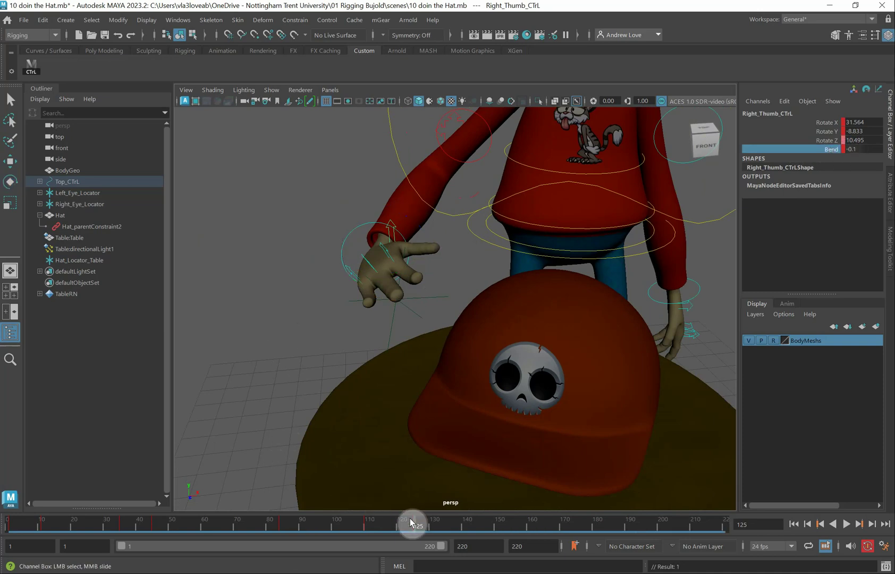
Step: Scrub through the right hand's release of the hat between about frames 108 and 125, examining it from the side and the front
drag(417, 526, 358, 519)
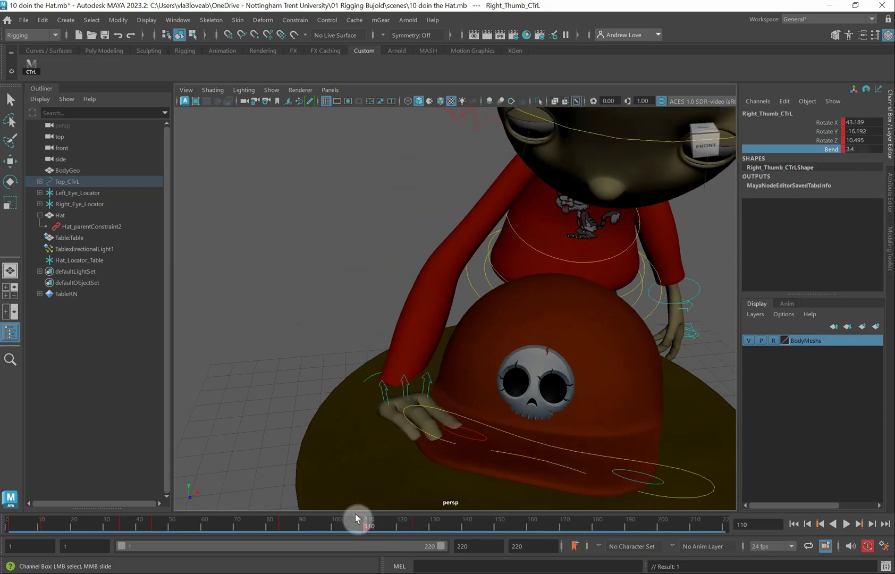
alt+drag(282, 408, 337, 398)
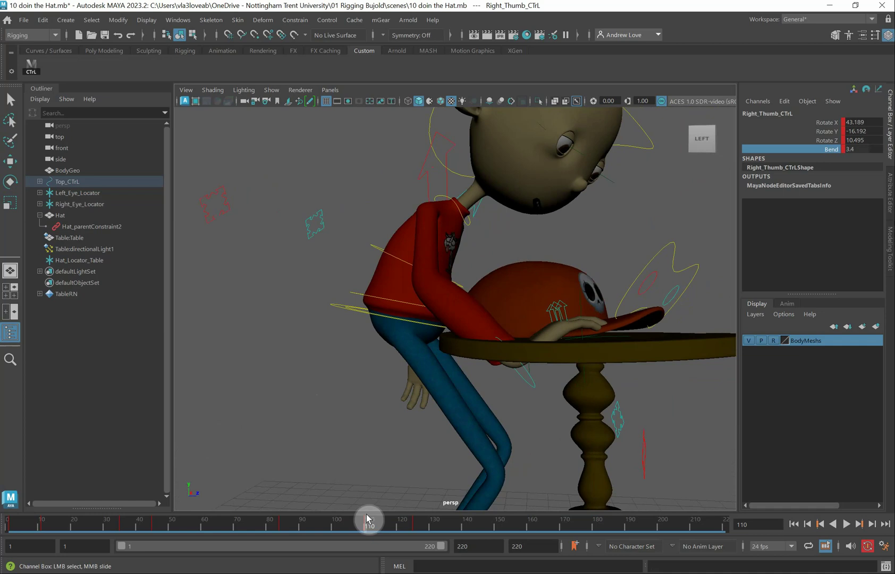
mouse_move(366, 520)
mouse_down()
mouse_move(318, 524)
mouse_move(375, 529)
mouse_move(314, 530)
mouse_move(395, 528)
mouse_move(349, 529)
mouse_move(360, 529)
mouse_up()
alt+drag(491, 426, 416, 434)
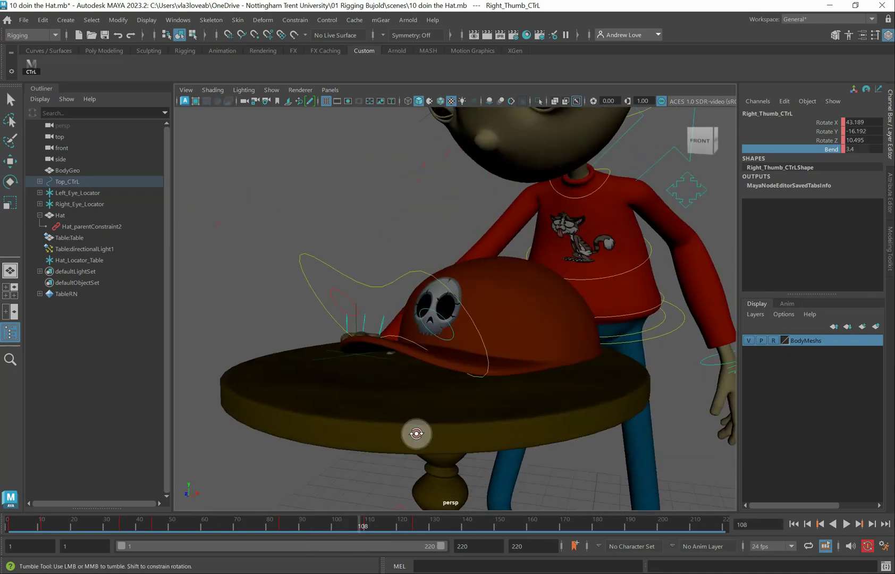
alt+right_drag(416, 434, 342, 422)
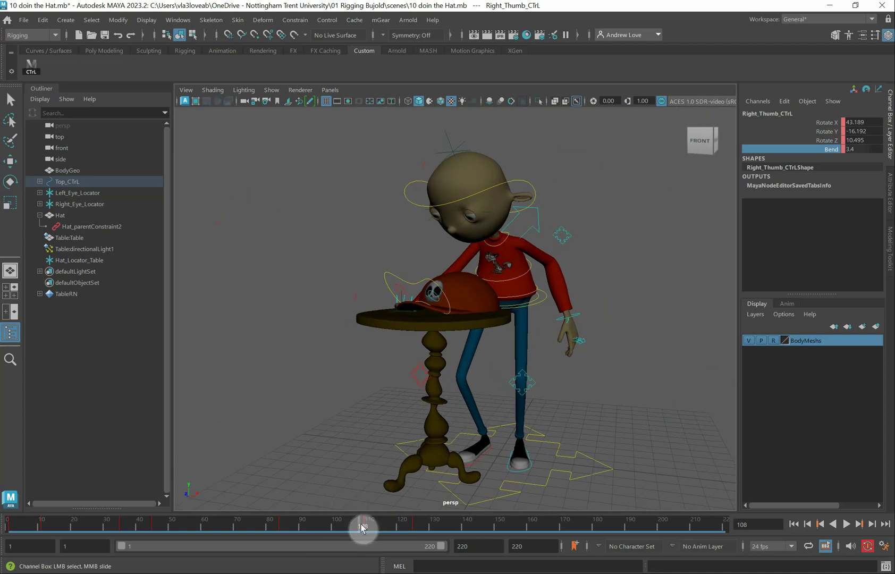
drag(360, 528, 384, 534)
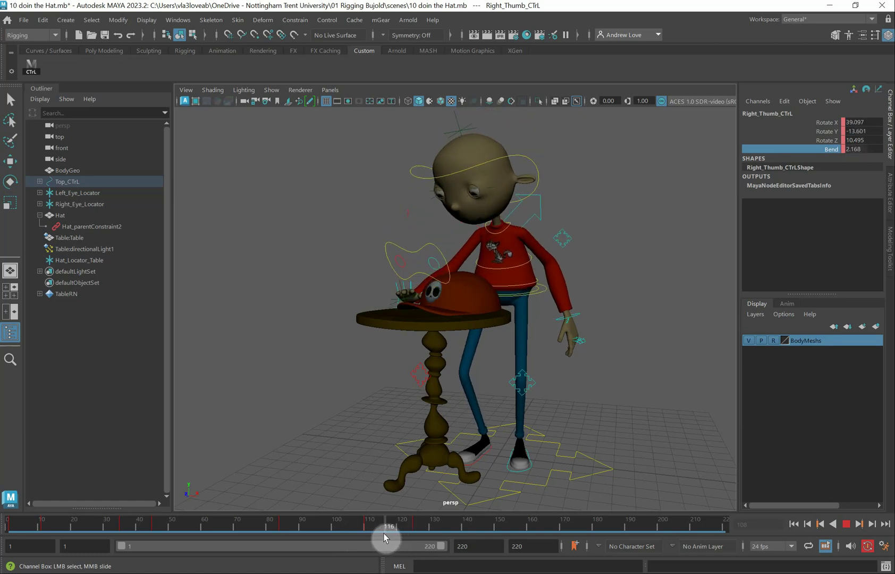
Step: At frame 116, tilt the right hand as it leaves the hat by rotating Right_Wrist_CTrL to about 98.387 in Z
key(e)
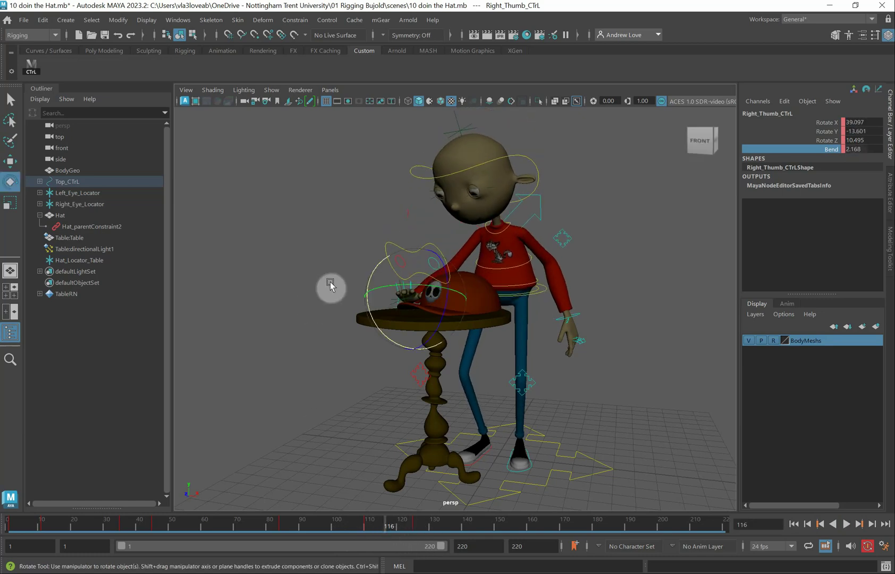
drag(370, 282, 370, 285)
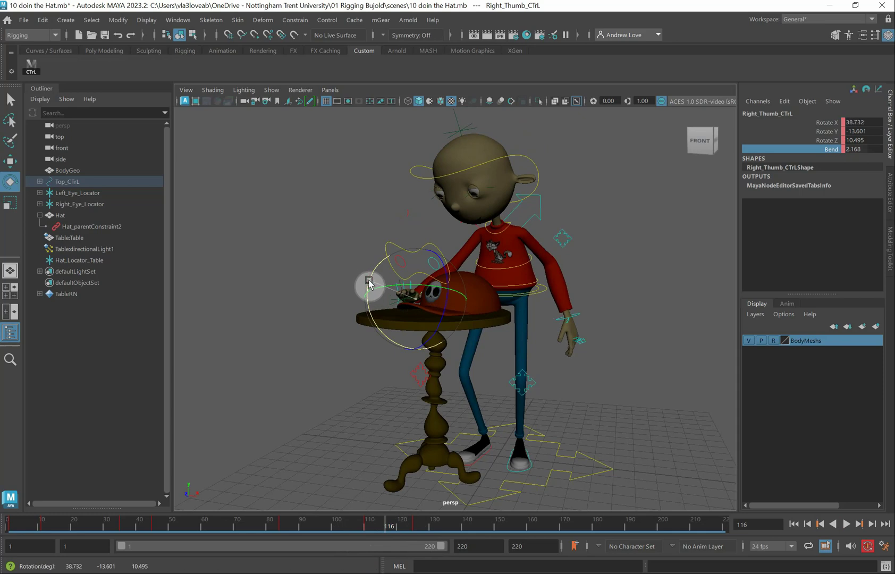
click(301, 291)
scroll(300, 291, up, 5)
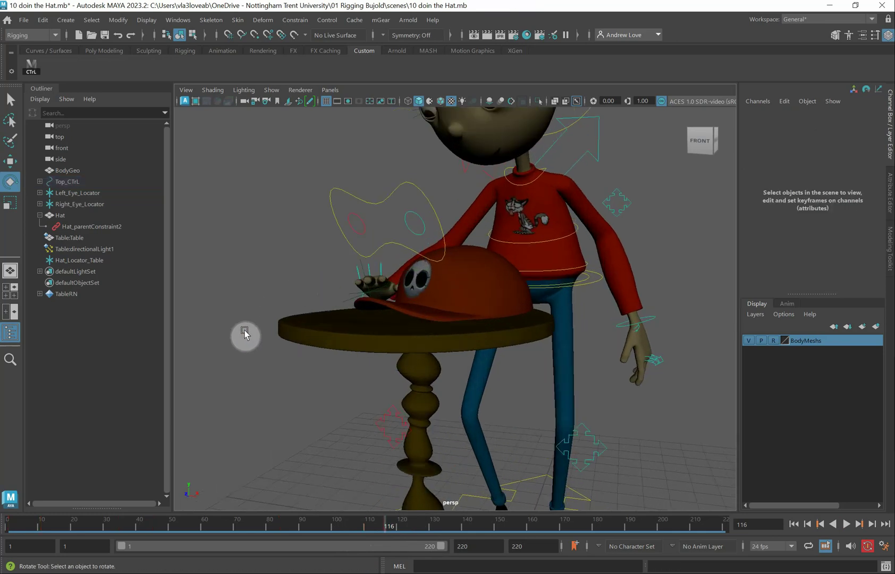
alt+drag(244, 334, 287, 341)
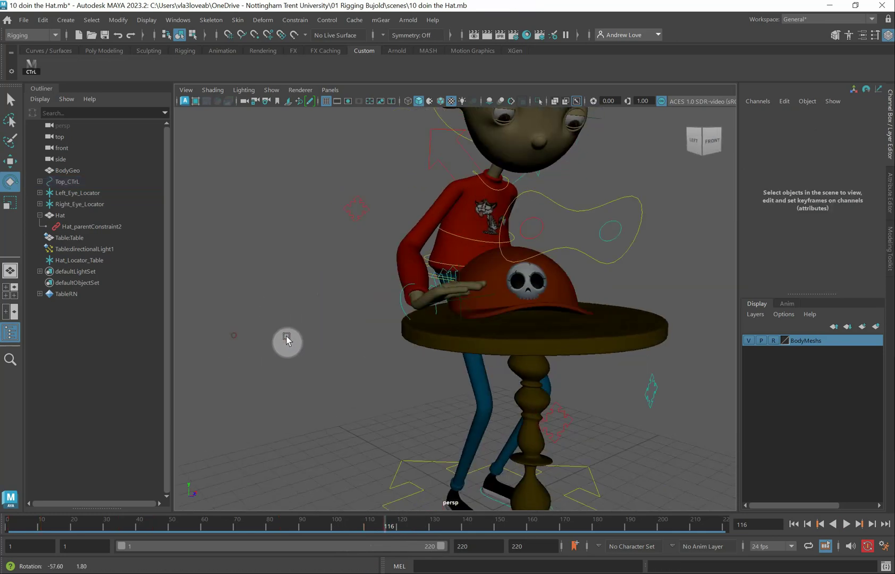
click(401, 306)
alt+drag(382, 320, 313, 359)
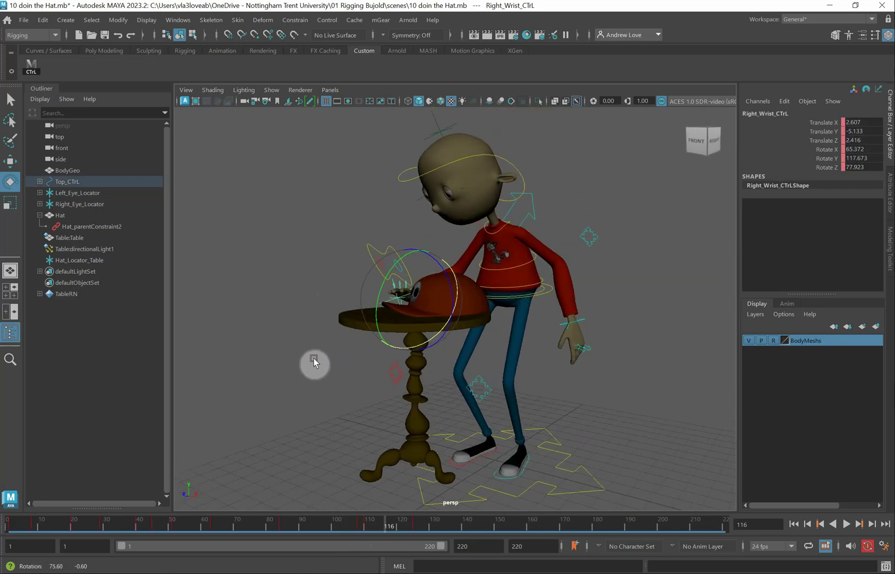
drag(453, 306, 447, 284)
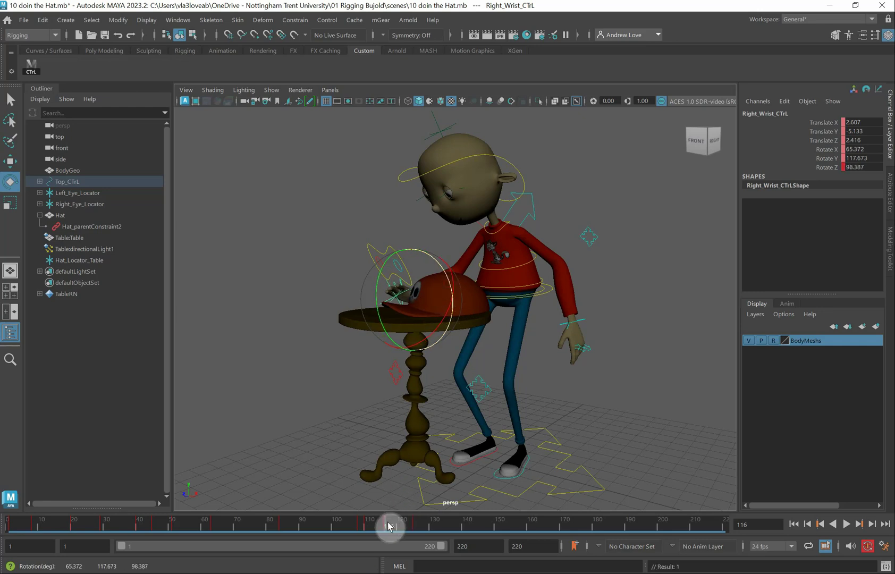
Step: At frame 125, move Left_Wrist_CTrL to about -4.877 in X and -5.933 in Y, and rotate it to about 35.496 in X and -84.839 in Z
drag(375, 526, 418, 530)
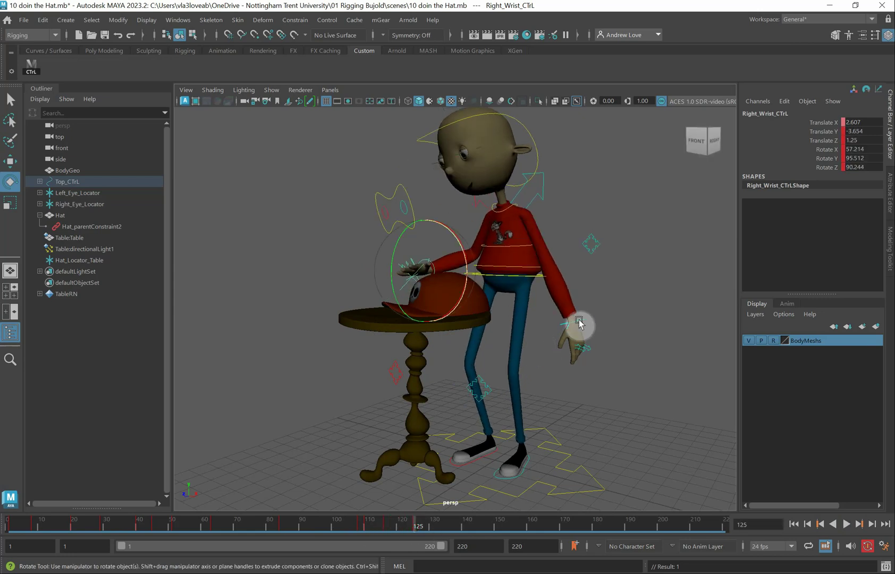
click(593, 338)
key(w)
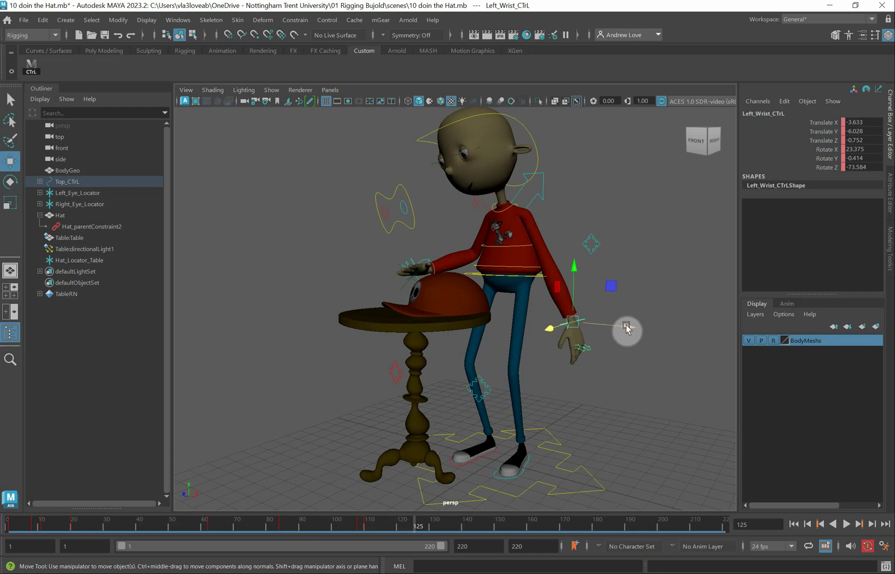
drag(626, 332, 599, 326)
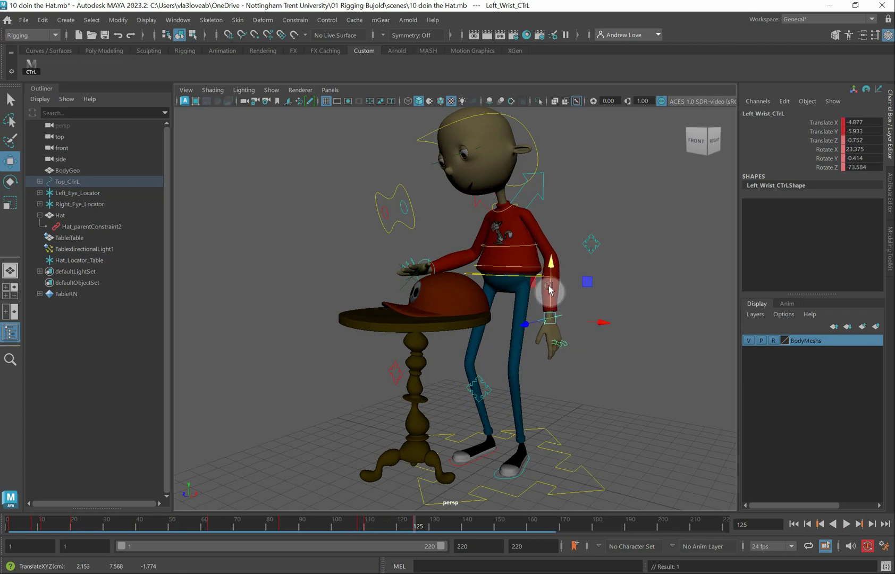
key(e)
drag(602, 306, 568, 326)
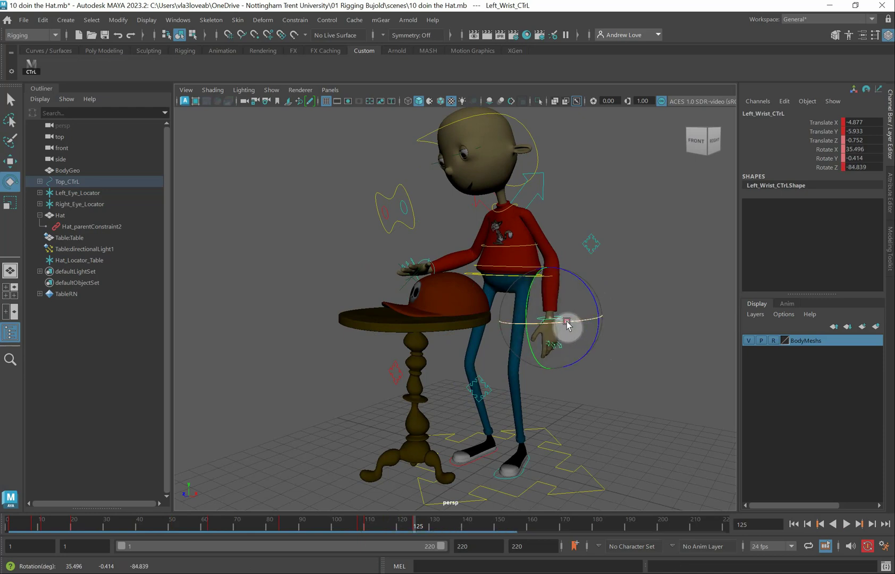
Step: Lift and turn the head away from the hat at frame 125, rotating Head_CTrL to about -5.277 in X and 11.224 in Y
click(531, 139)
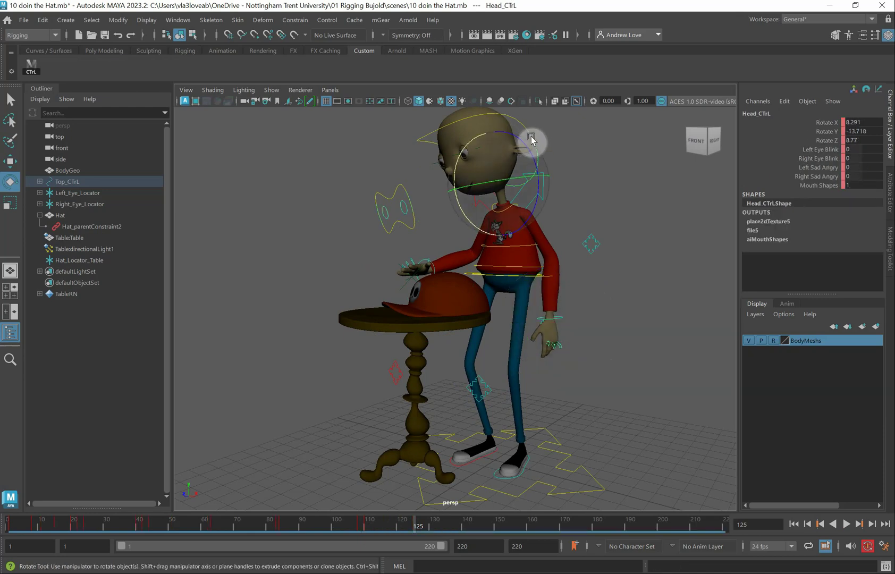
drag(460, 172, 507, 182)
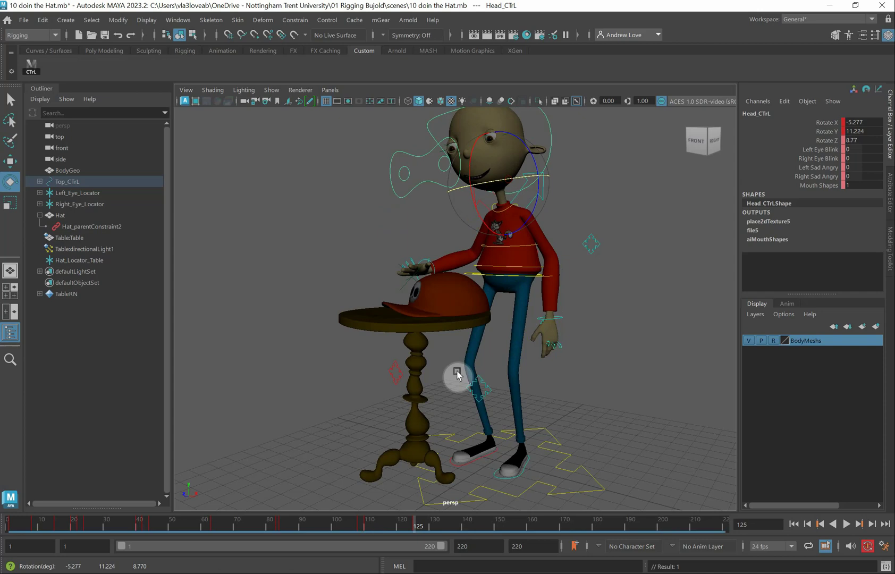
Step: Animate a blink on both eyes, keying Left and Right Eye Blink at 0 on frame 119, -10 on frame 121 and 0 on frame 123
drag(416, 527, 396, 526)
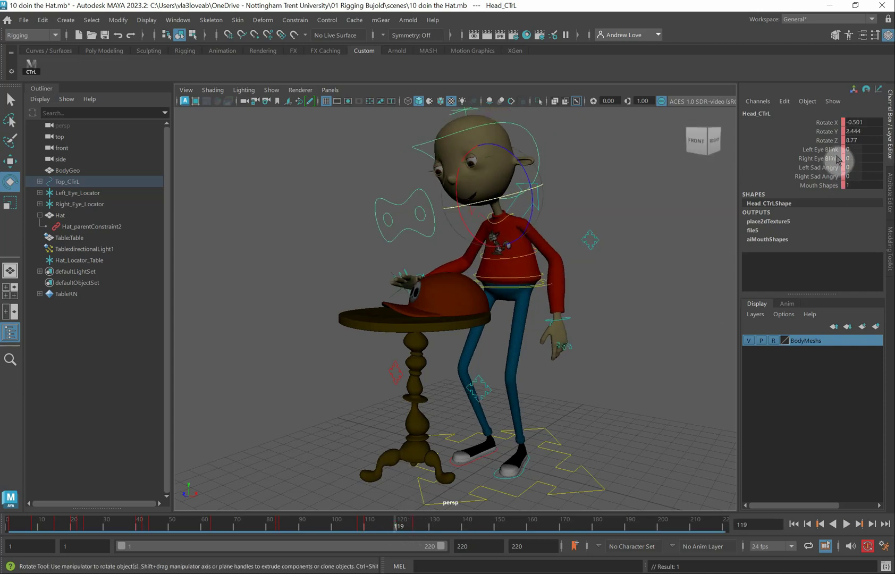
drag(838, 159, 836, 150)
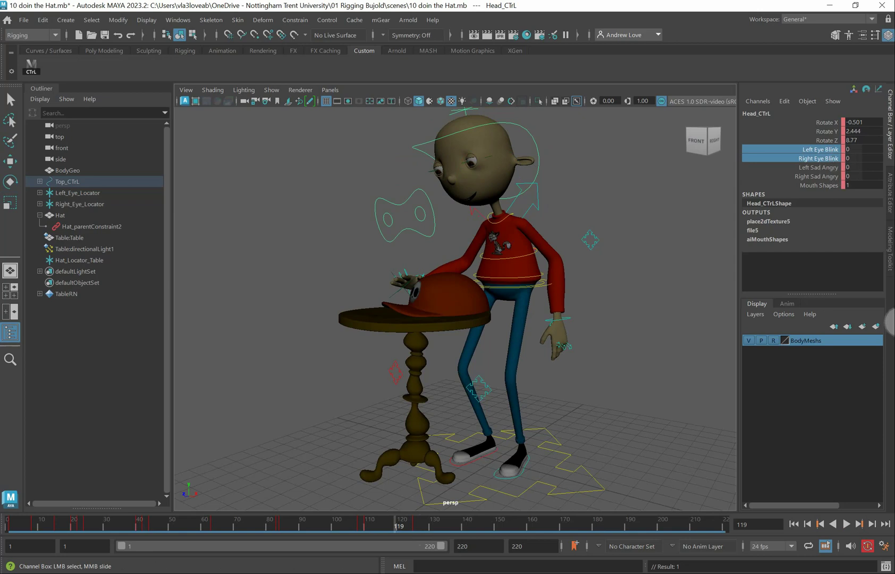
right_click(823, 153)
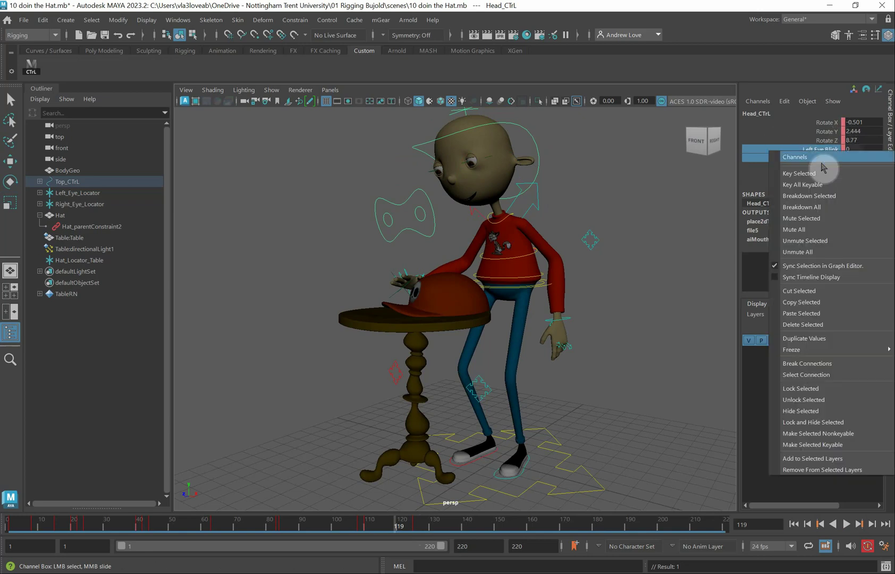
click(822, 173)
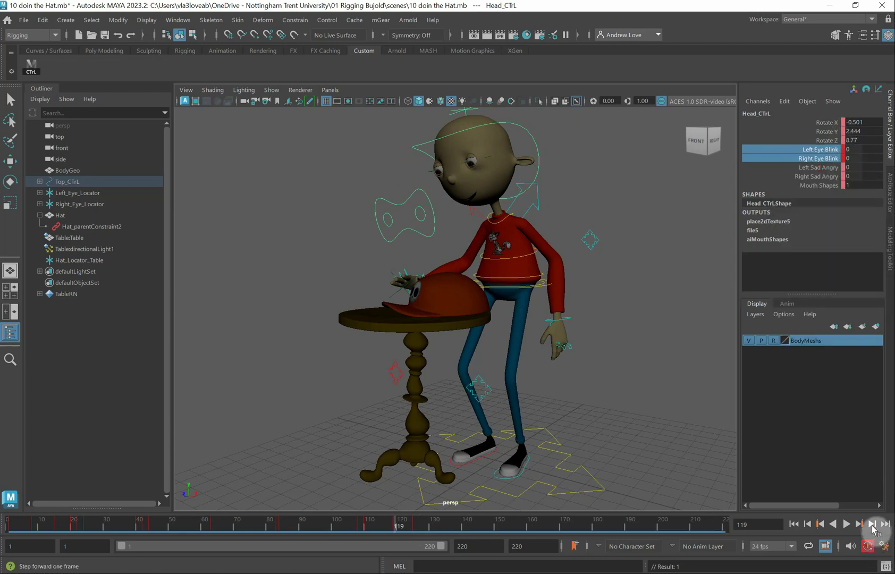
click(872, 525)
click(872, 524)
click(866, 151)
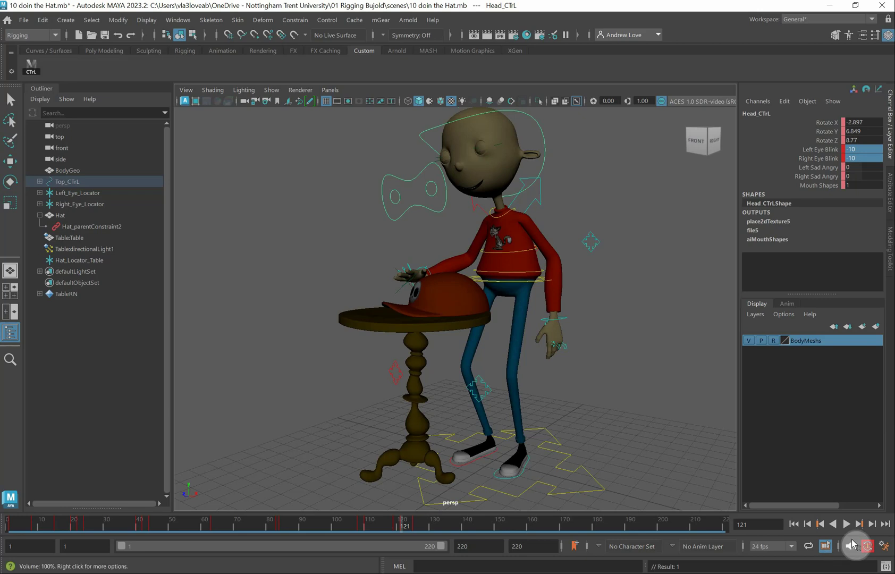
click(873, 525)
click(873, 525)
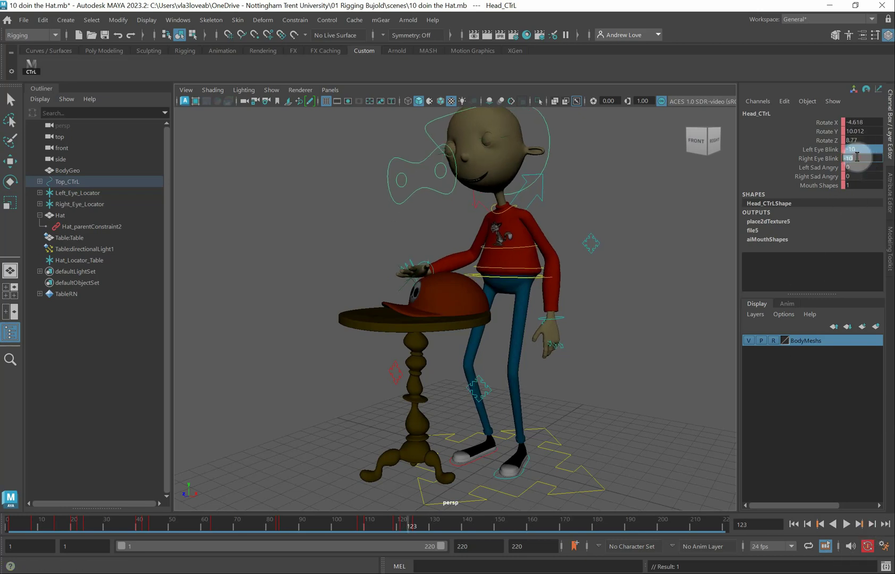
key(Return)
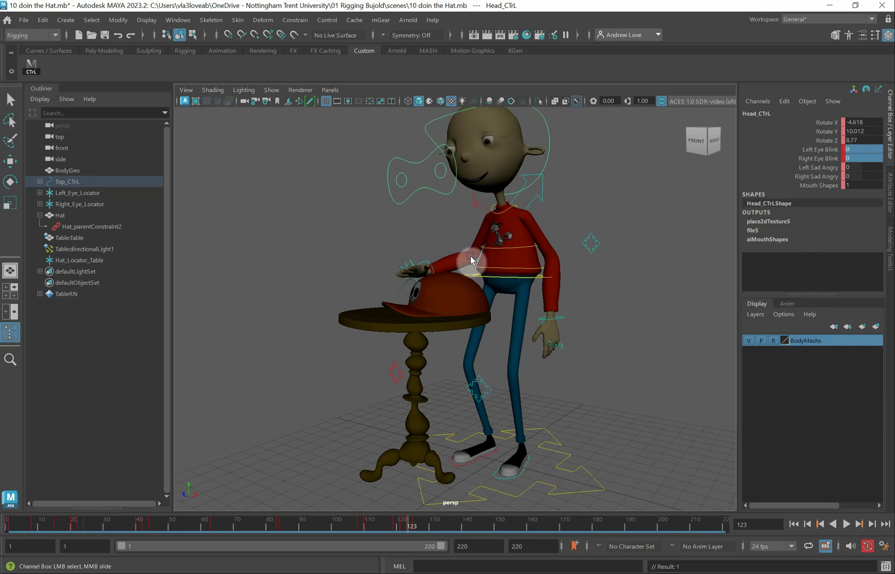
Step: Key the head's Mouth Shapes at 1 on frame 8 and set it to 4 on frame 9
drag(436, 526, 33, 529)
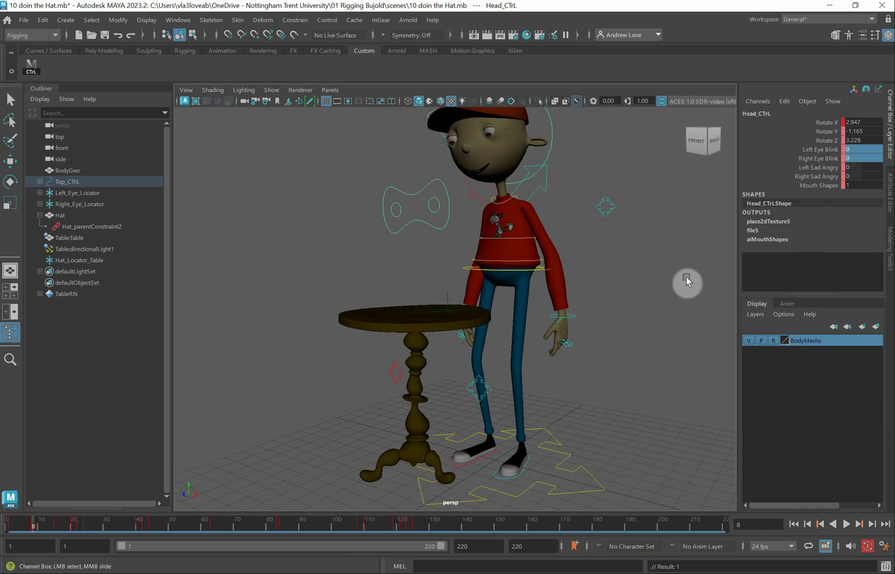
click(820, 185)
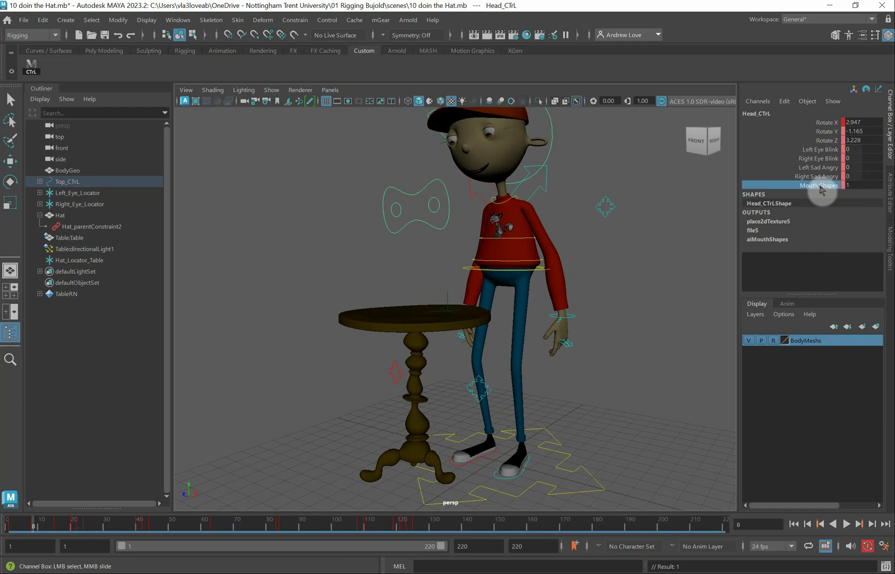
right_click(822, 187)
click(832, 208)
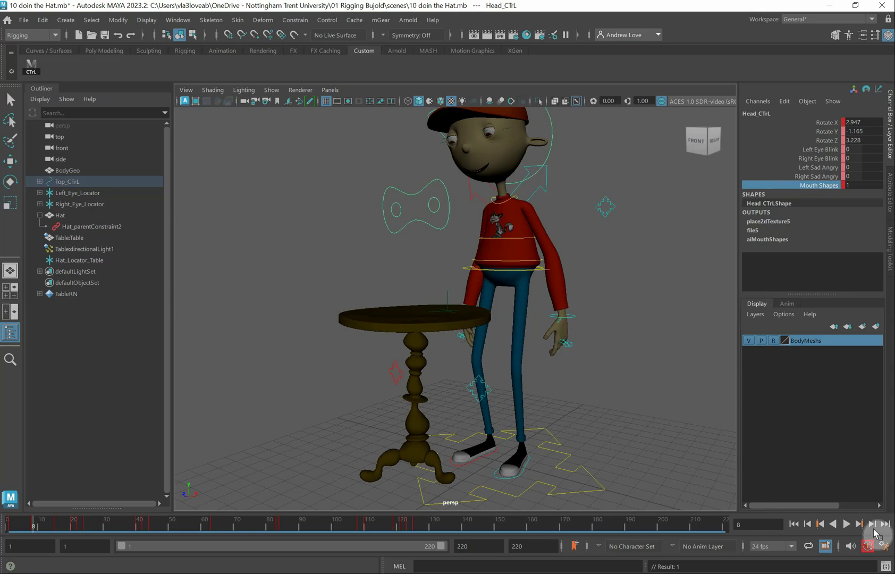
click(872, 525)
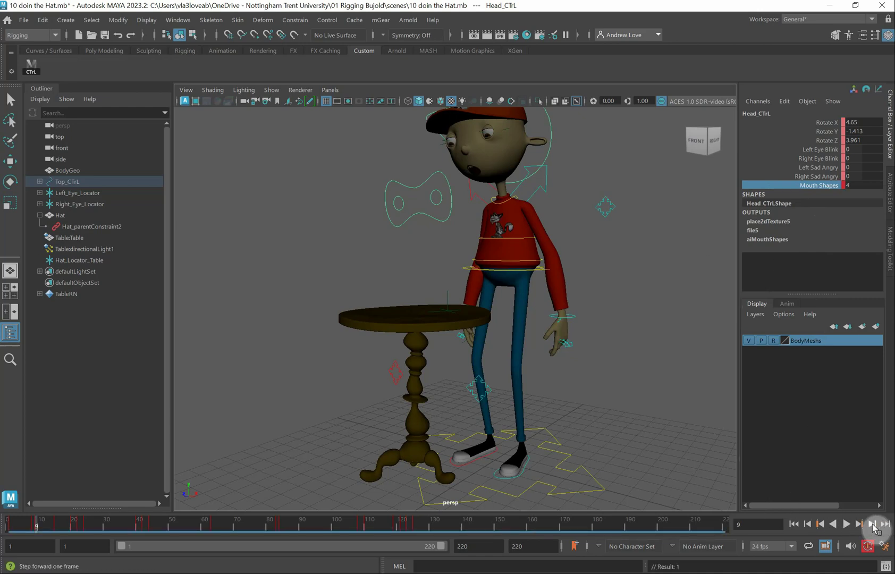
Step: Zoom out and scrub through the animation to frame 125, examining the mouth change, hat placement and blink
drag(40, 526, 196, 514)
scroll(292, 370, down, 5)
drag(272, 511, 369, 513)
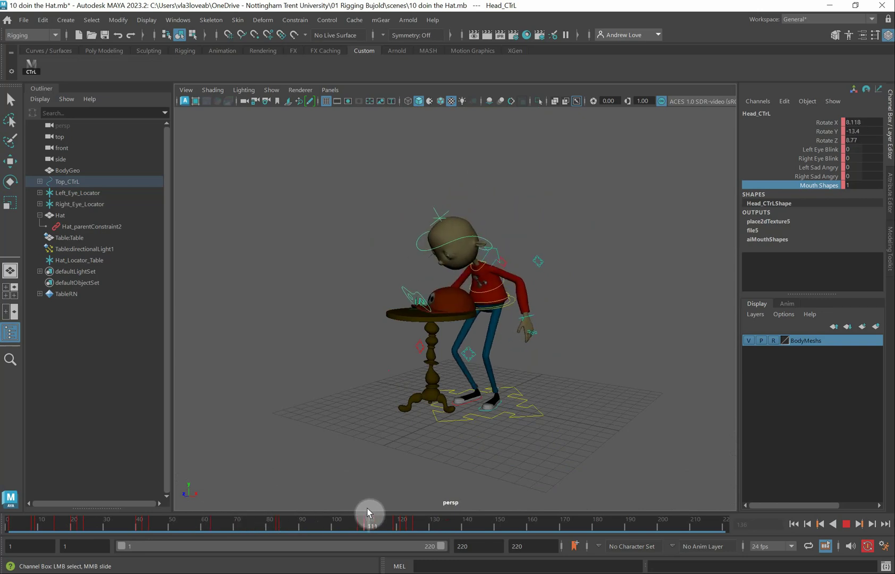
drag(23, 543, 412, 542)
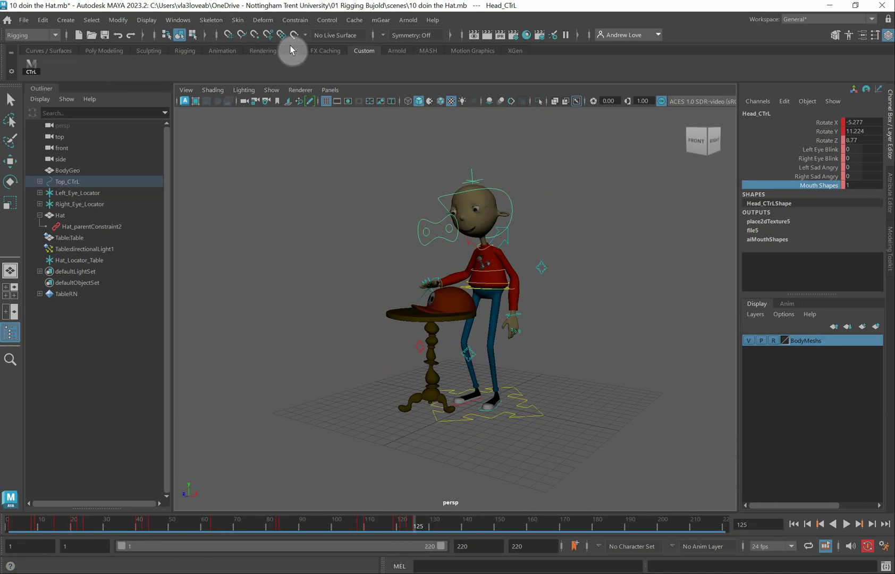
Step: Create a polygon cube at the origin and scale it uniformly to about 38.853
click(109, 50)
click(55, 68)
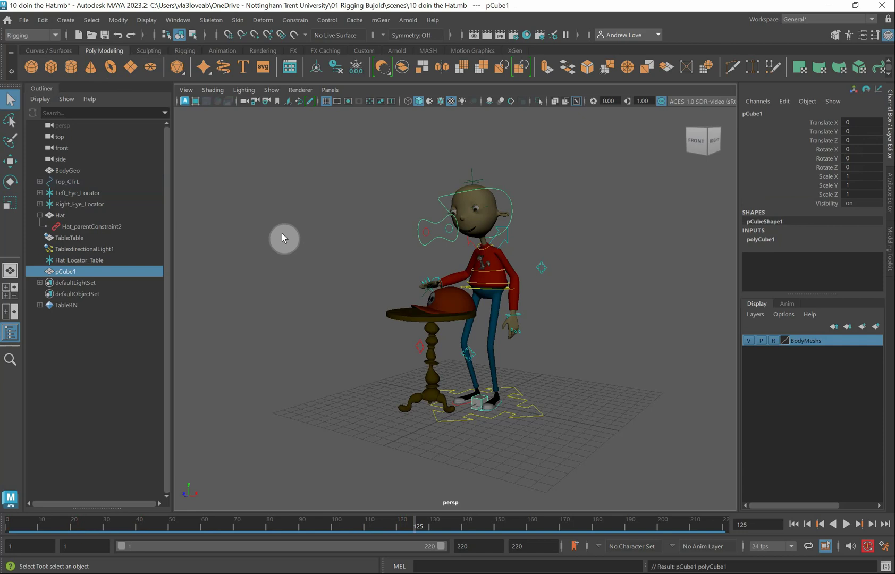
key(e)
key(r)
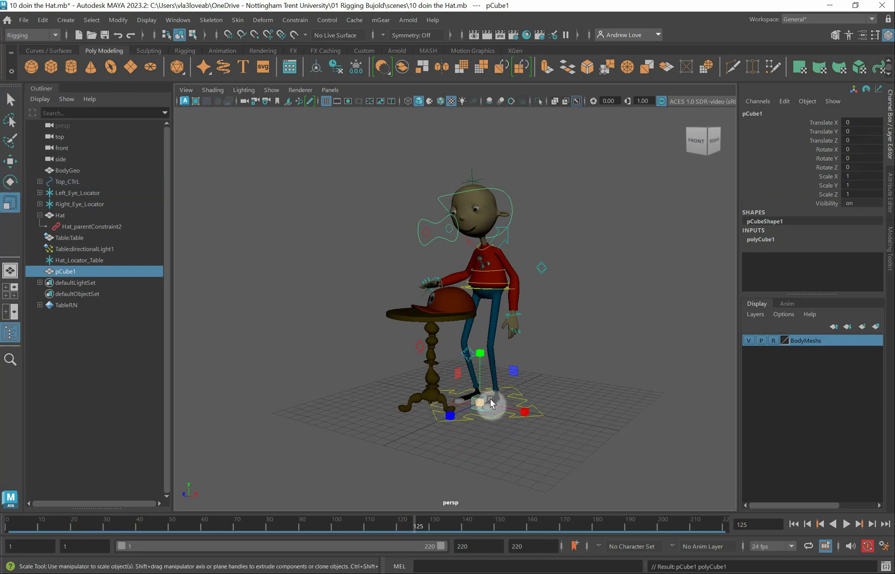
drag(480, 403, 864, 450)
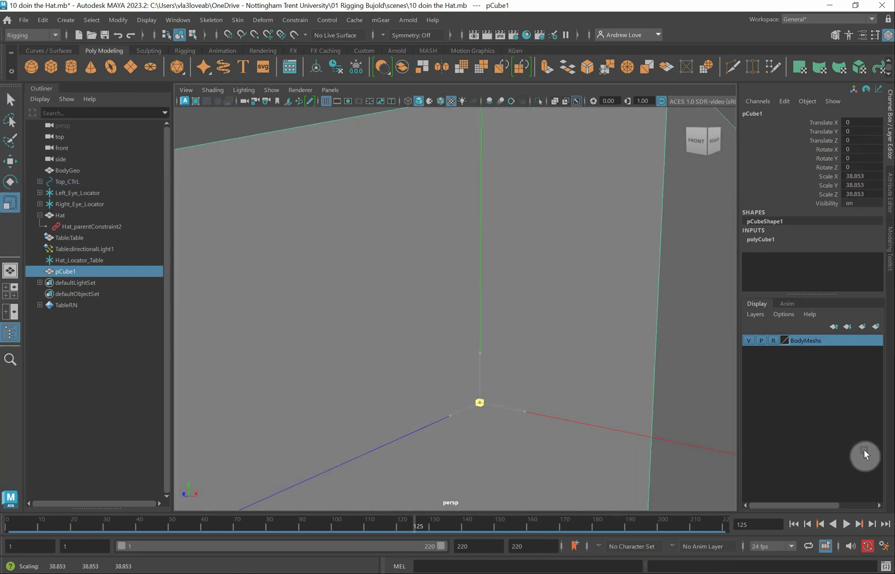
Step: Raise the large cube to about 19.32 in Y so its base sits at floor level, checking it in the front wireframe view
key(f)
key(space)
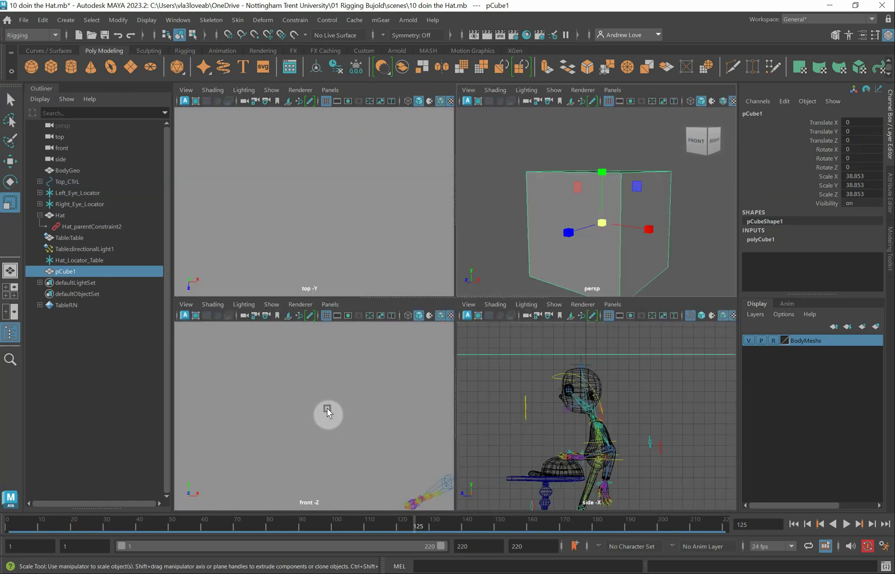
key(space)
key(4)
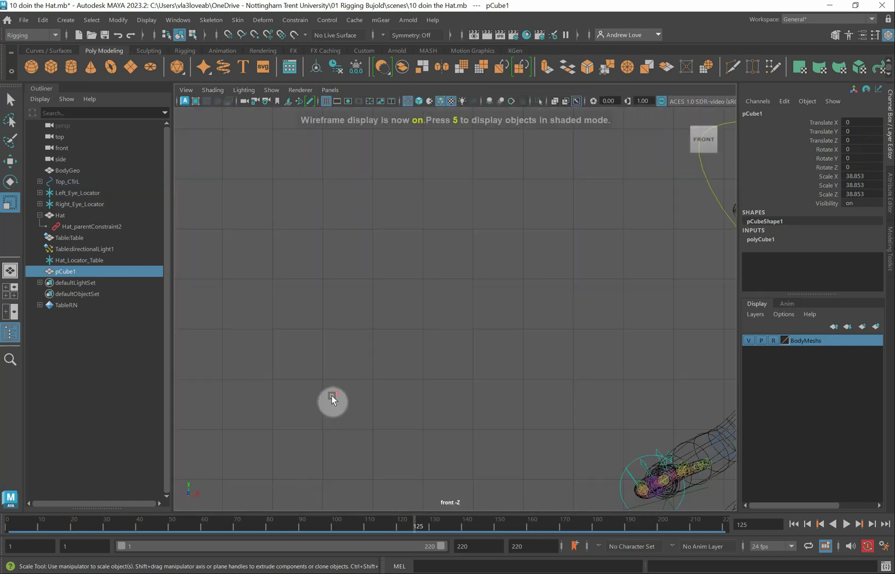
key(f)
scroll(382, 378, down, 3)
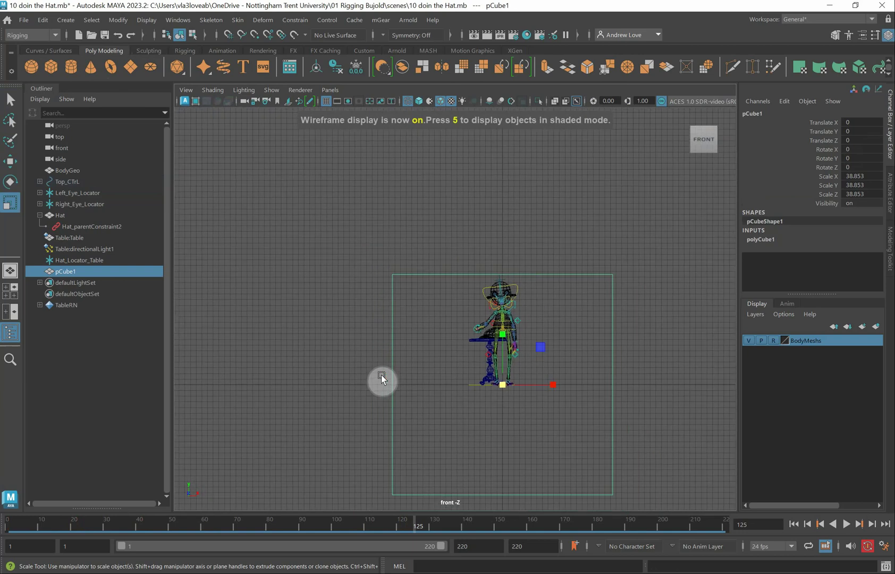
key(w)
drag(505, 333, 490, 219)
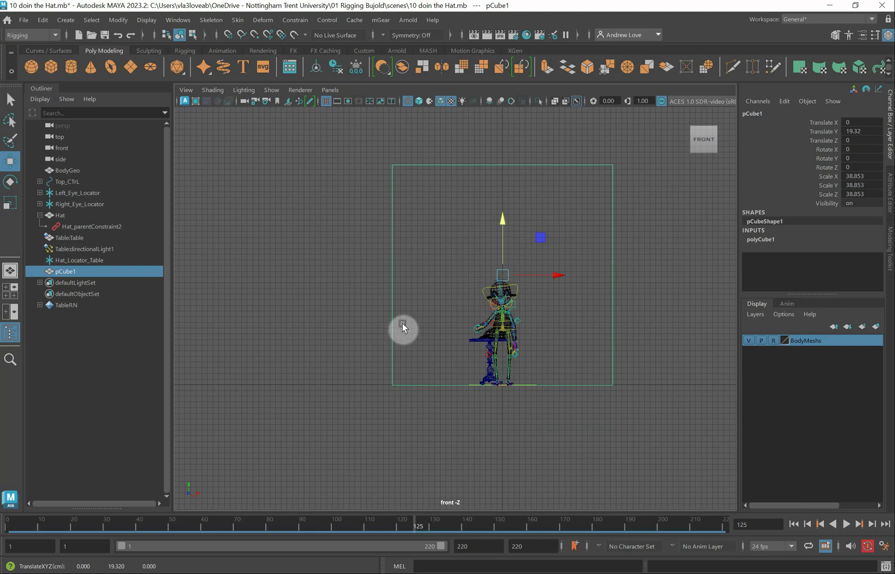
Step: Delete the cube's front, right-hand and top faces to leave an open room around the character, and return to object mode
key(space)
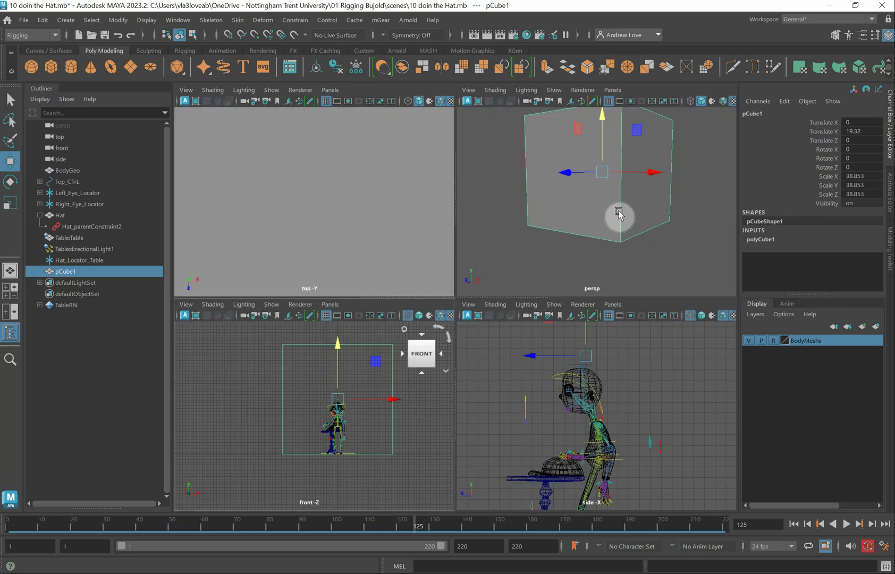
alt+drag(530, 257, 575, 228)
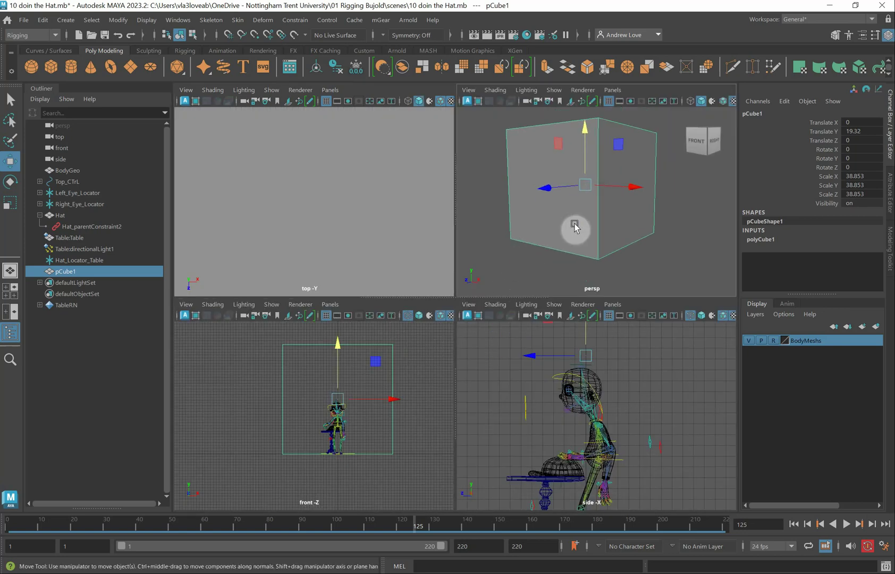
right_drag(575, 228, 579, 255)
click(584, 236)
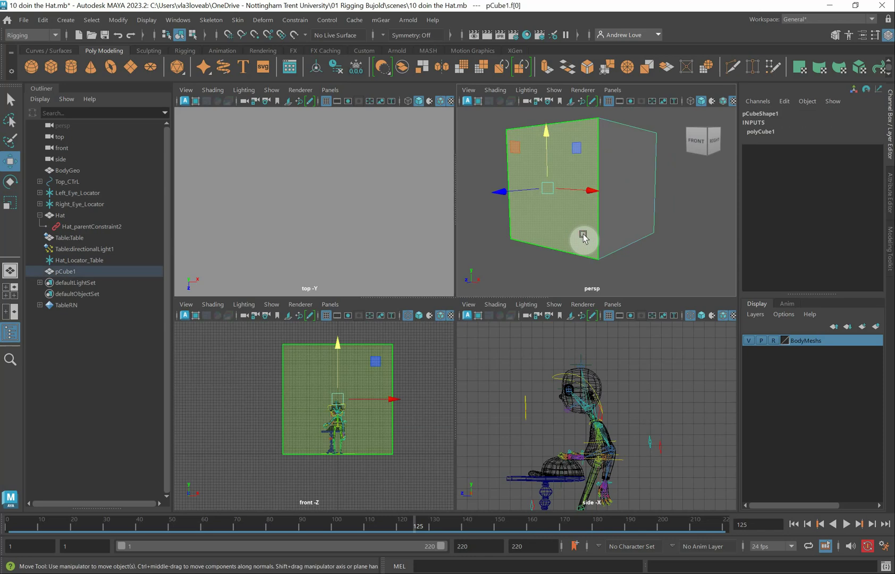
key(Delete)
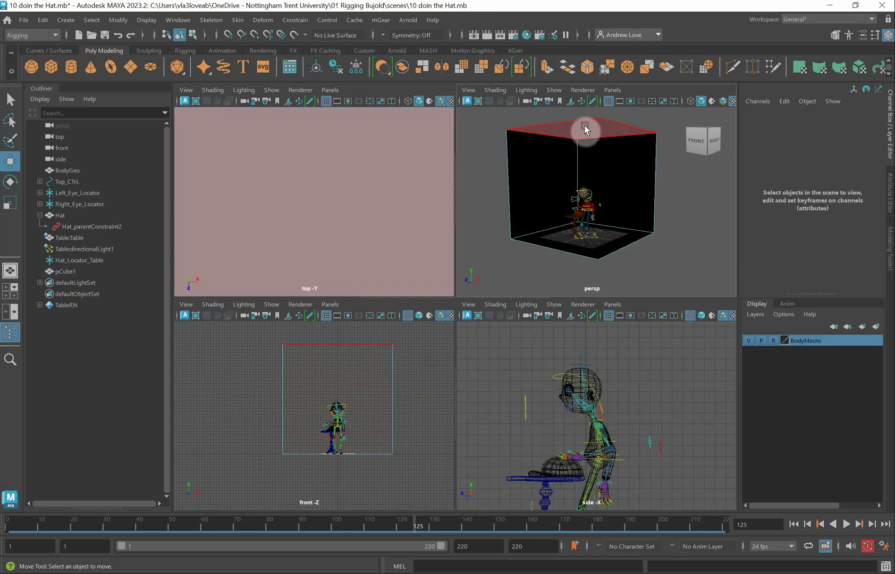
right_drag(532, 153, 556, 138)
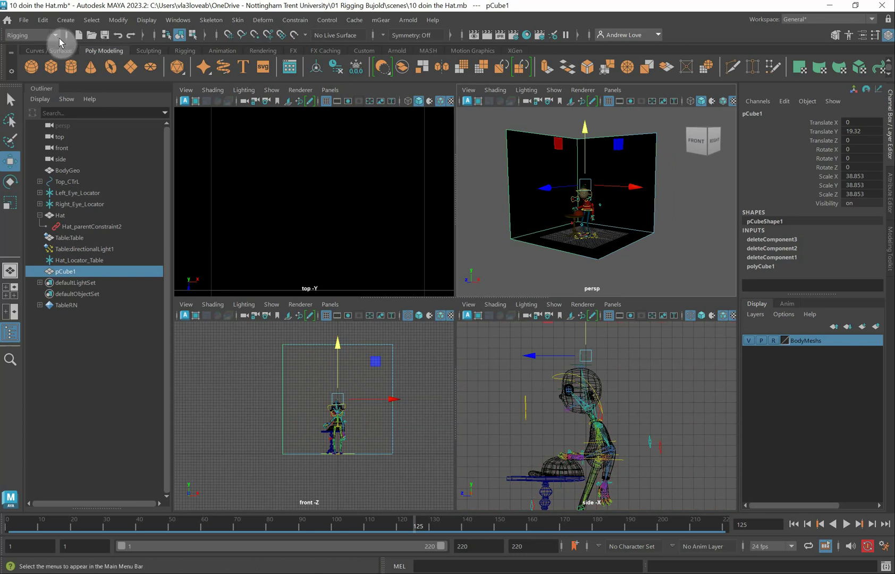
Step: Reverse the room cube's normals using the Modeling menu set and deselect it
click(39, 37)
click(40, 47)
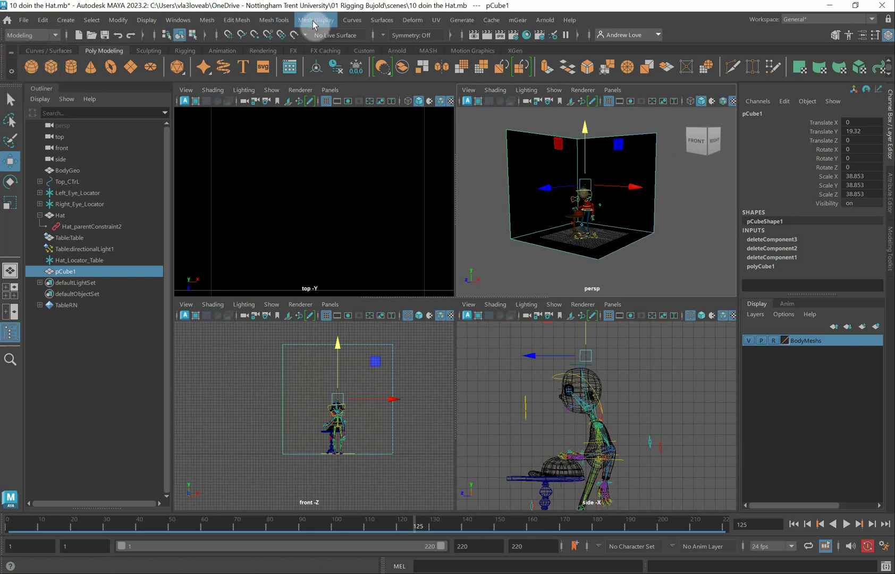
click(313, 24)
click(340, 74)
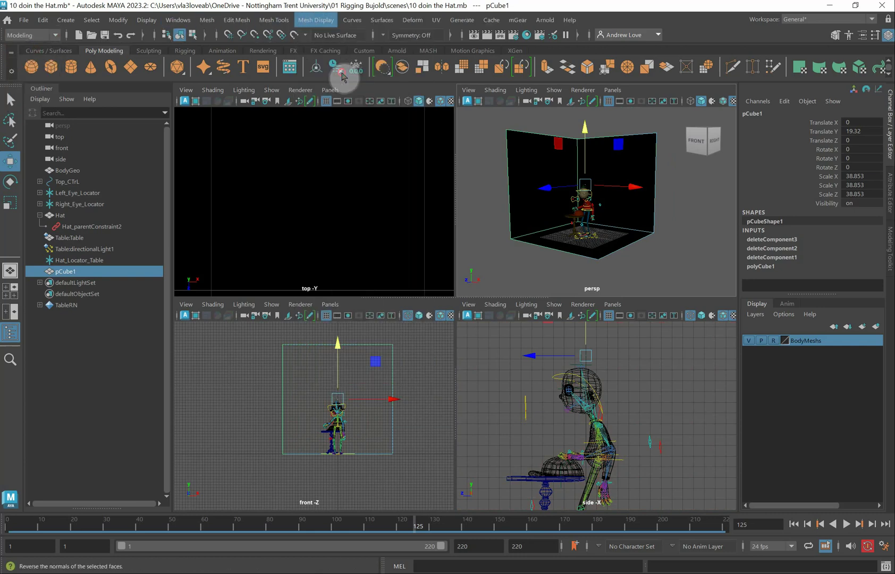
click(475, 217)
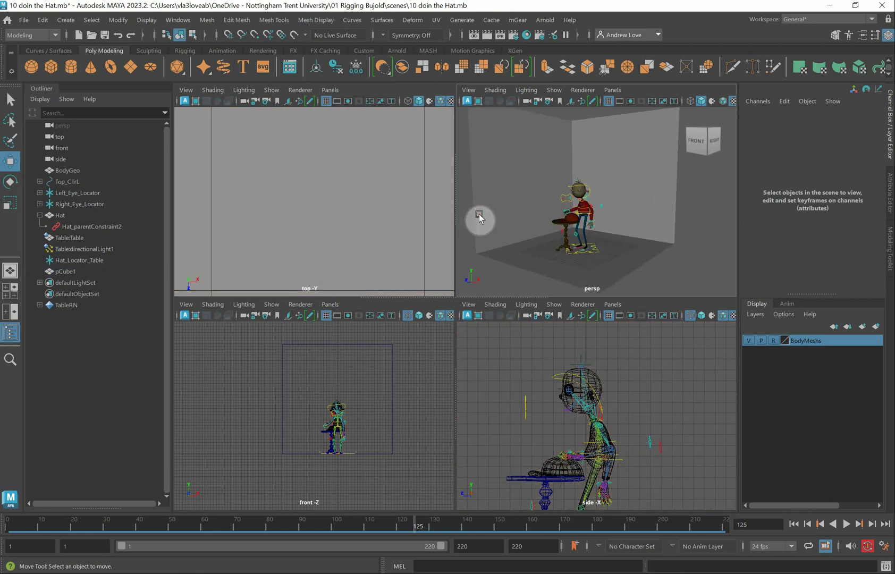
Step: Assign a new Arnold aiStandardSurface material to the room cube
click(636, 165)
right_drag(637, 165, 641, 443)
click(313, 293)
click(313, 293)
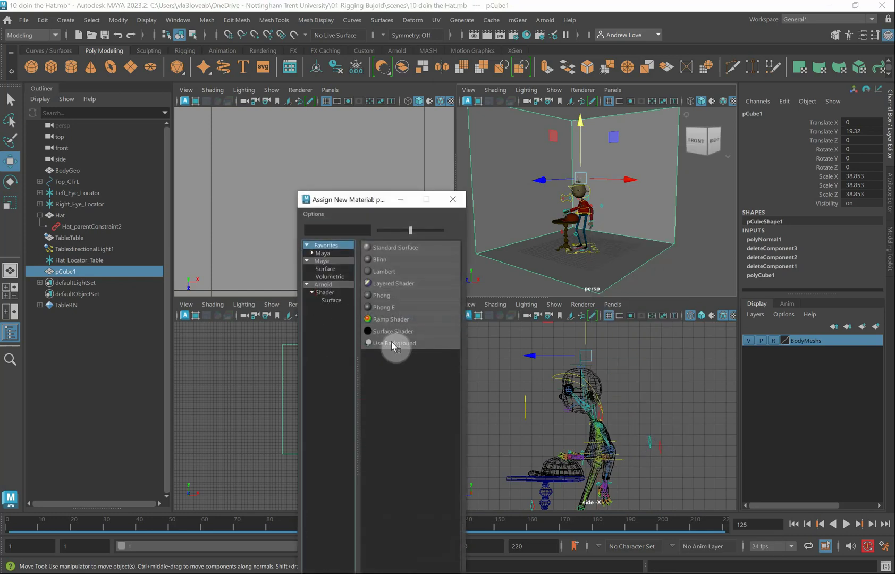
click(331, 301)
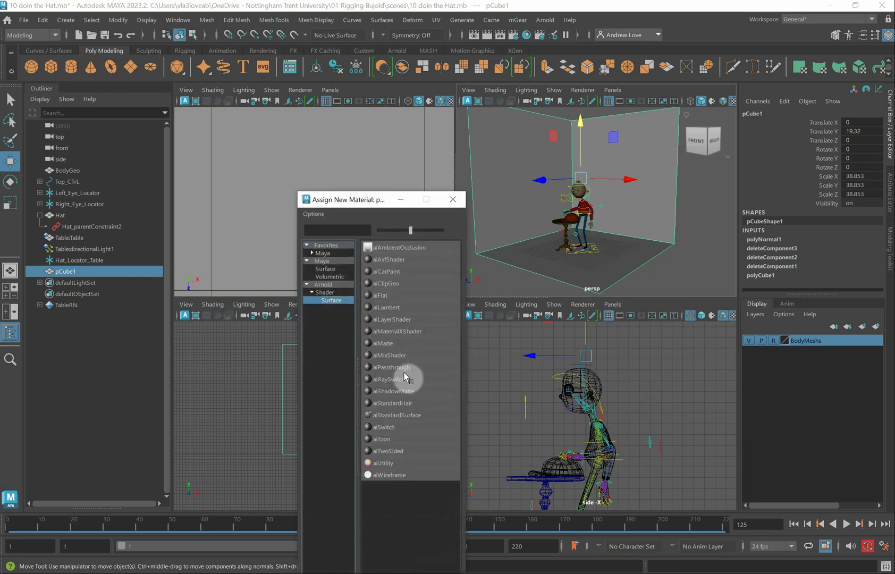
click(410, 417)
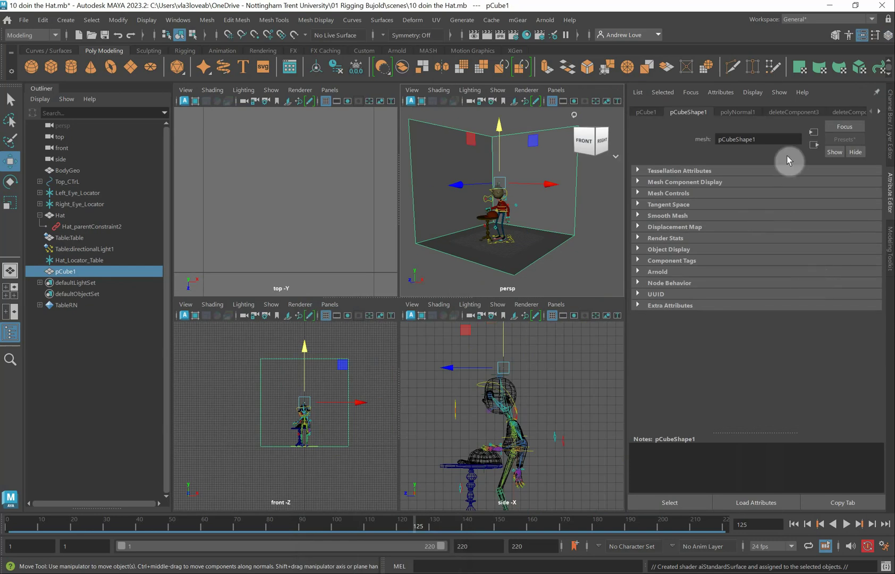
Step: Set the base color of the room's material to a light, muted teal with hue 180
click(880, 112)
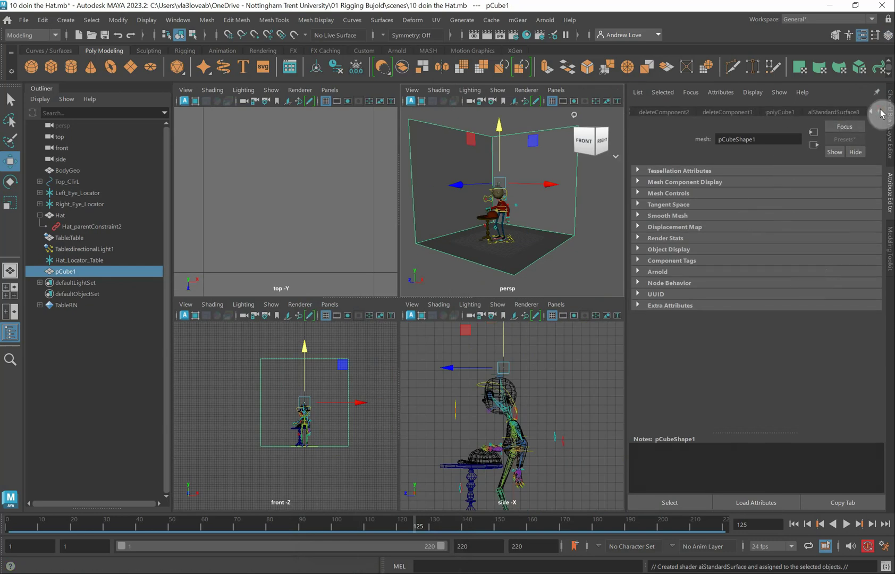
click(850, 112)
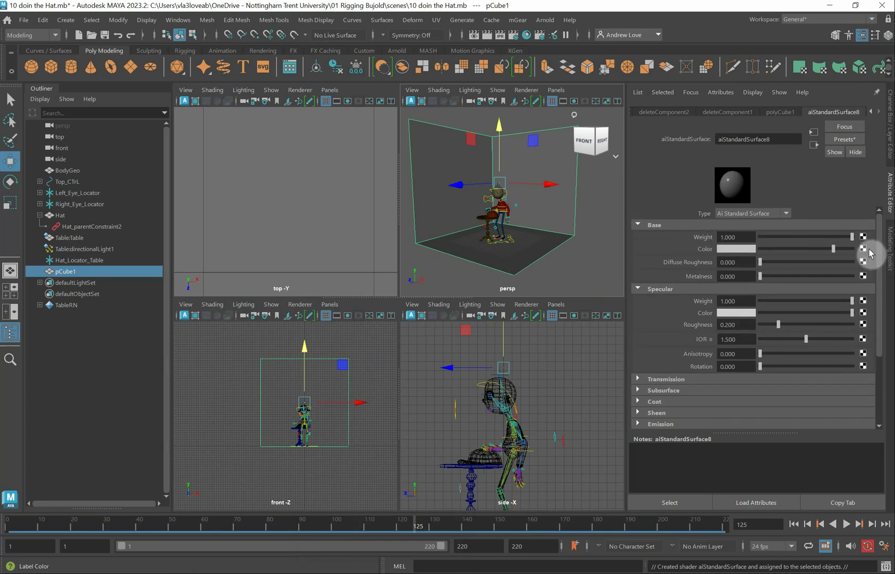
click(864, 250)
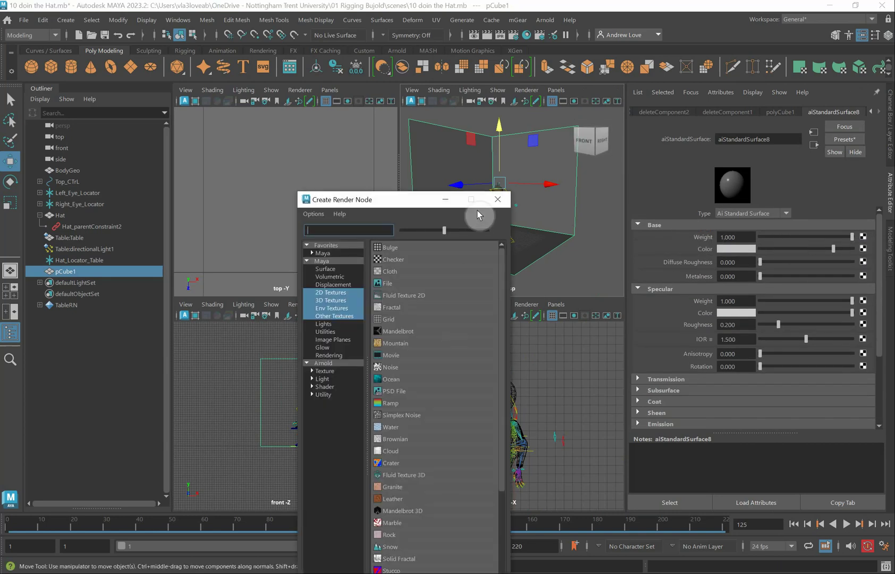
click(496, 201)
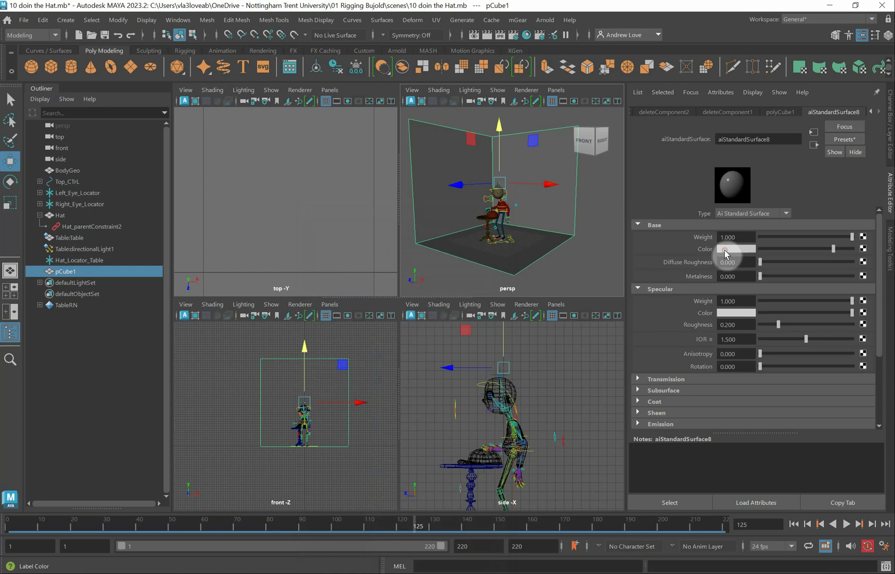
click(725, 250)
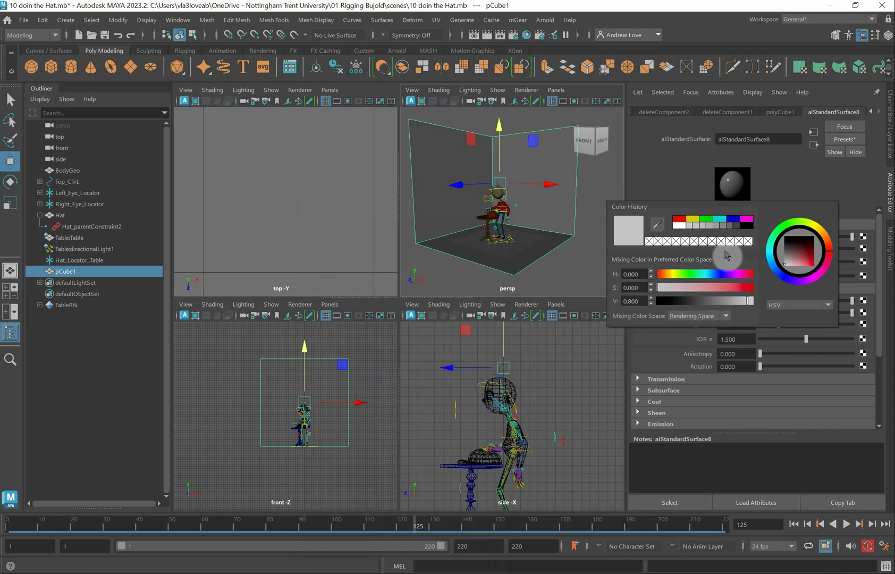
click(720, 219)
mouse_move(801, 259)
mouse_down()
mouse_move(797, 249)
mouse_move(793, 262)
mouse_up()
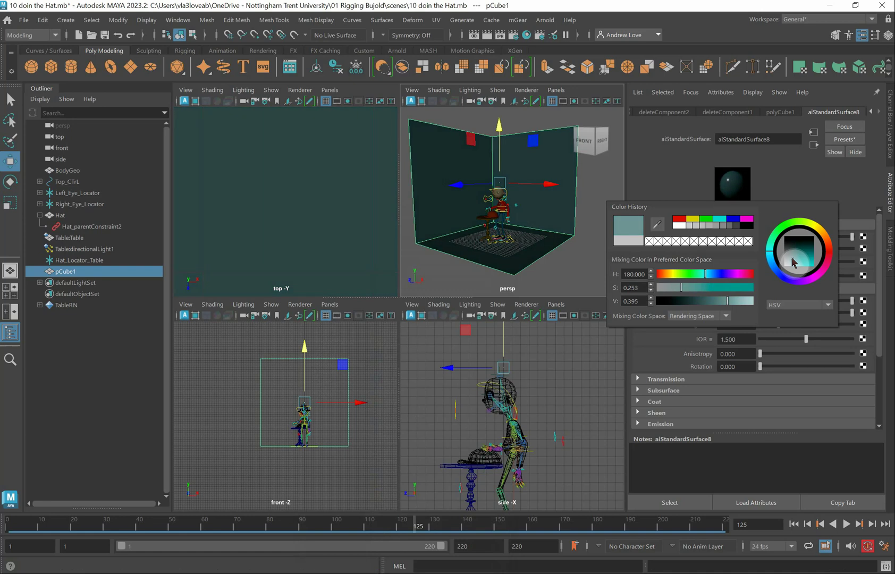
drag(729, 301, 741, 301)
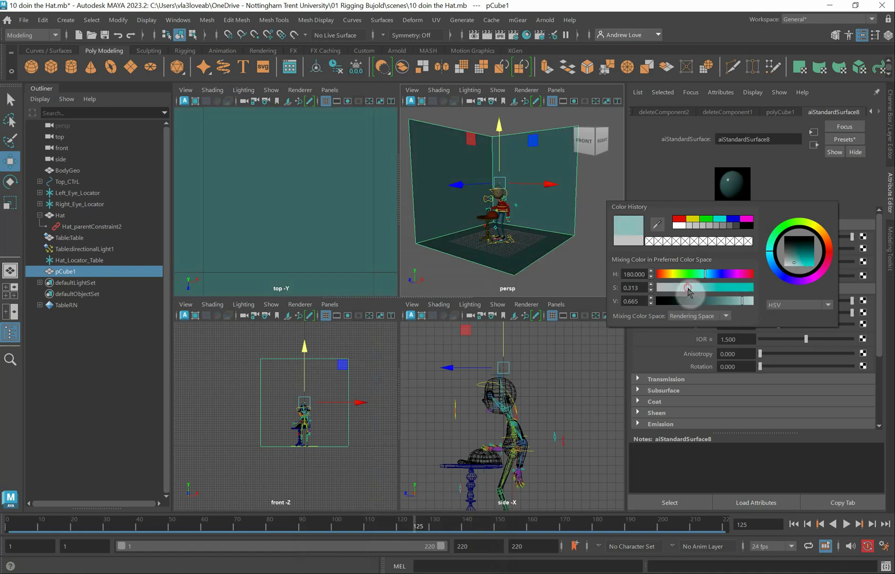
click(749, 302)
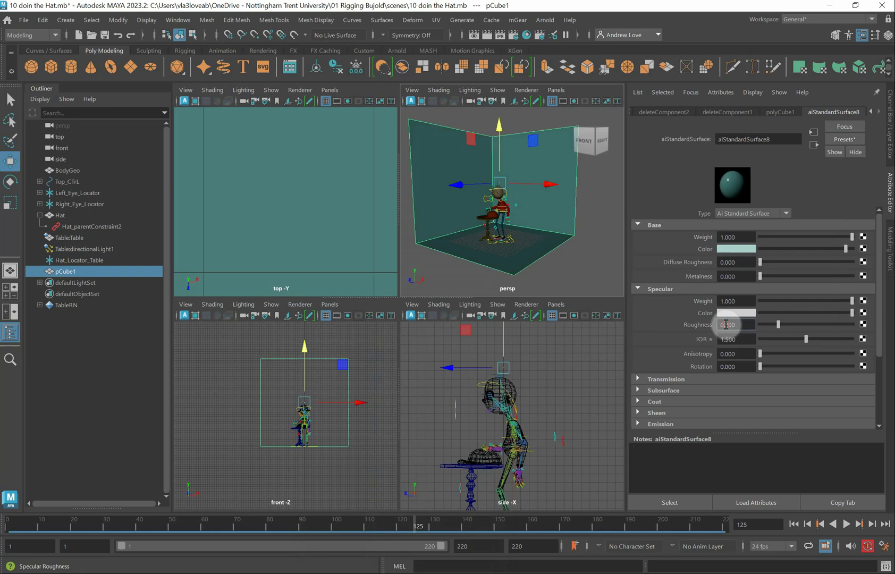
Step: Set the specular roughness of the room's material to 0.9
drag(726, 325, 764, 324)
text(9)
key(Return)
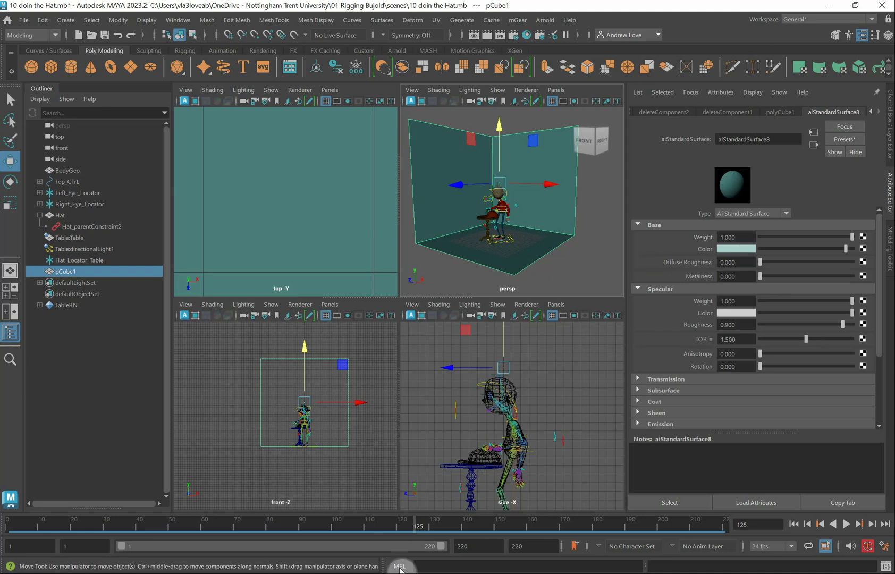
Step: Create a point light at frame 1 and move it to about 15.3 in Y and 8.8 in Z, in front of the character
drag(420, 535, 3, 521)
click(262, 50)
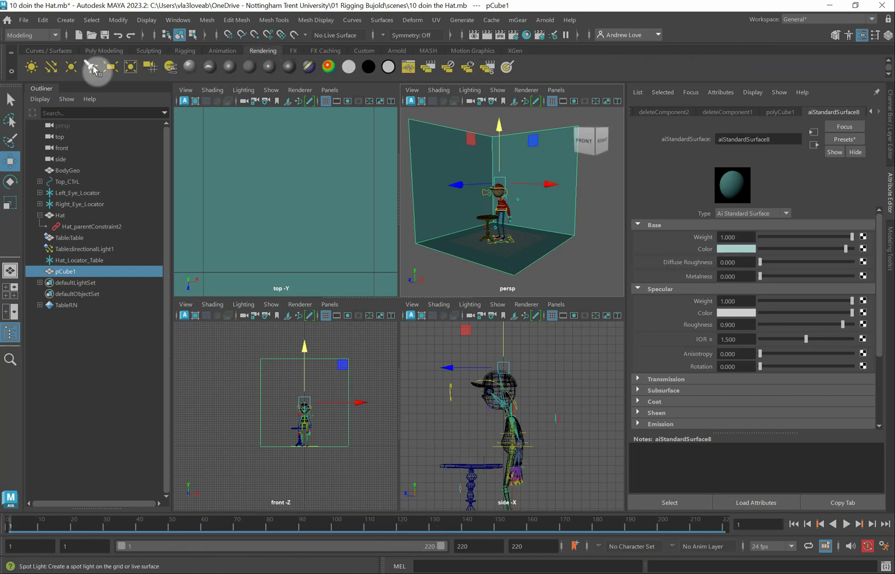
click(72, 68)
scroll(470, 224, up, 5)
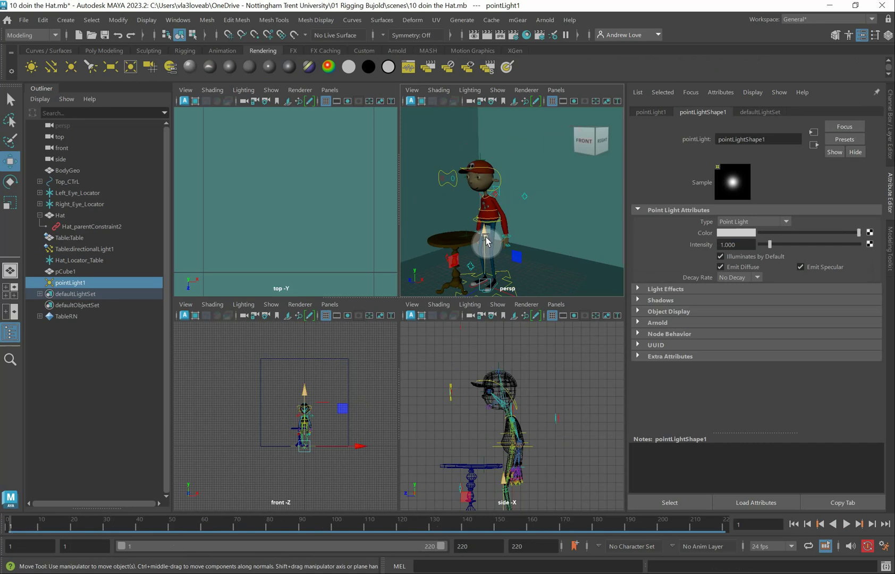
mouse_move(486, 241)
mouse_down()
mouse_move(483, 133)
mouse_move(472, 198)
mouse_move(445, 193)
mouse_move(369, 204)
mouse_up()
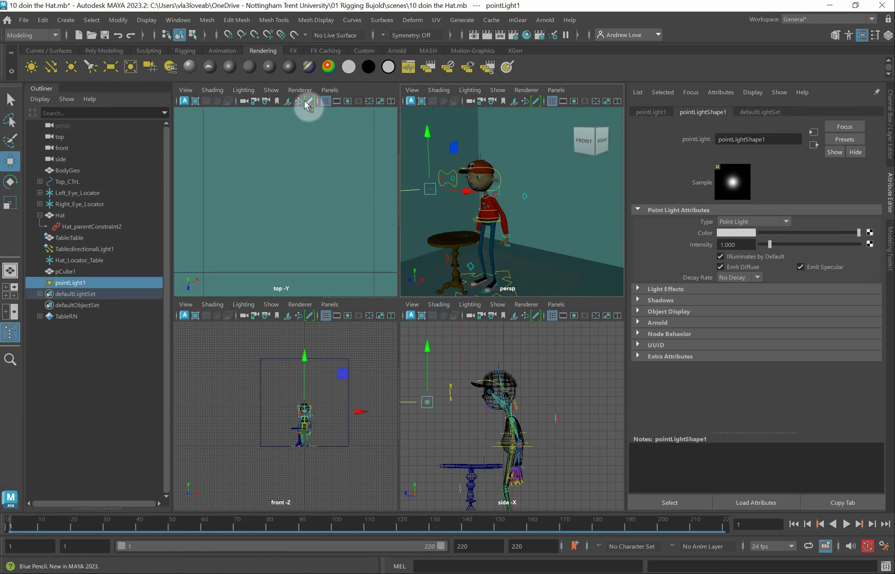
Step: Enlarge the perspective view and turn on the display of lights in it
key(space)
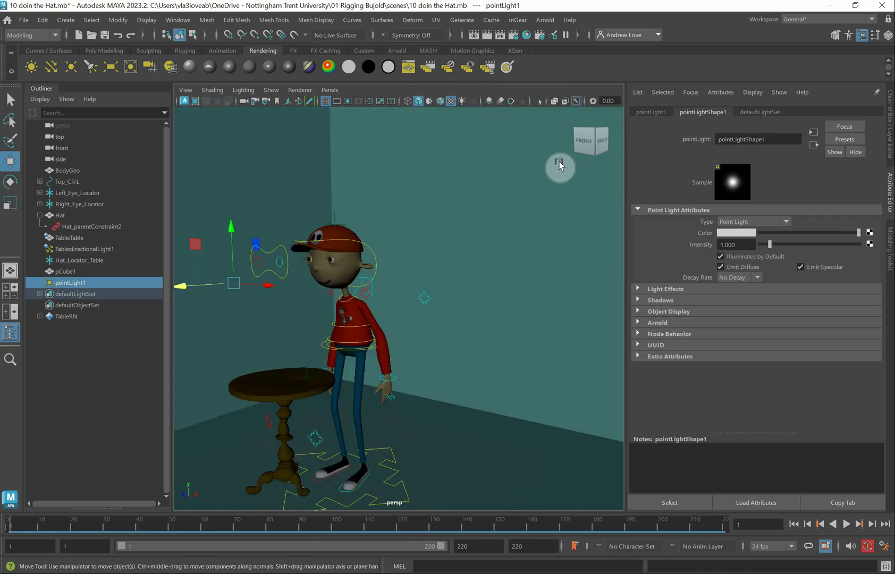
click(271, 90)
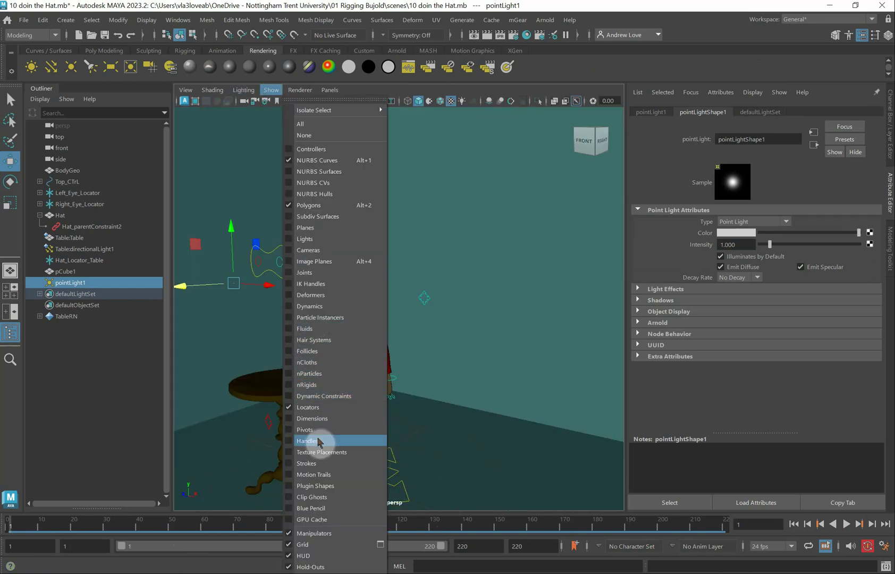
click(304, 238)
Step: Reposition the point light to about 6.871 in X and 14.72 in Y, viewing the room from the front
drag(269, 292, 254, 352)
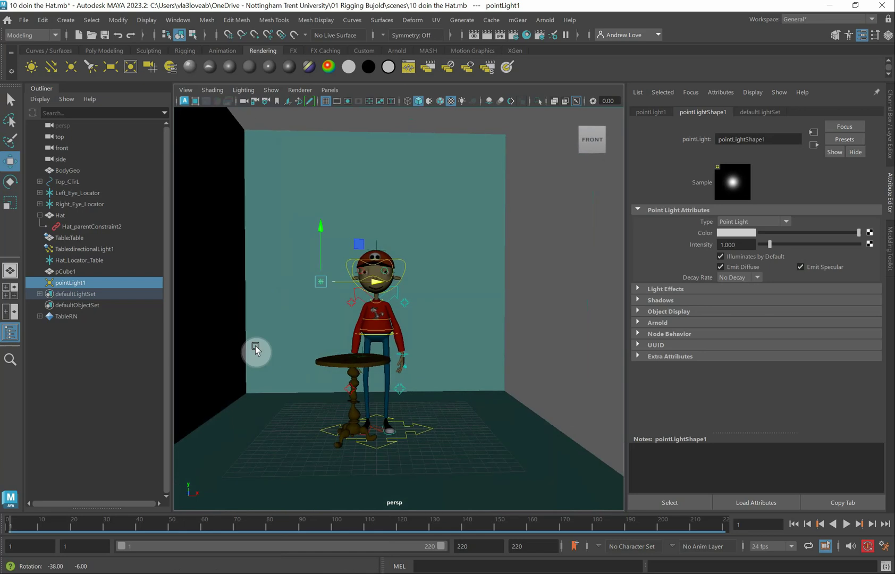
drag(374, 284, 351, 285)
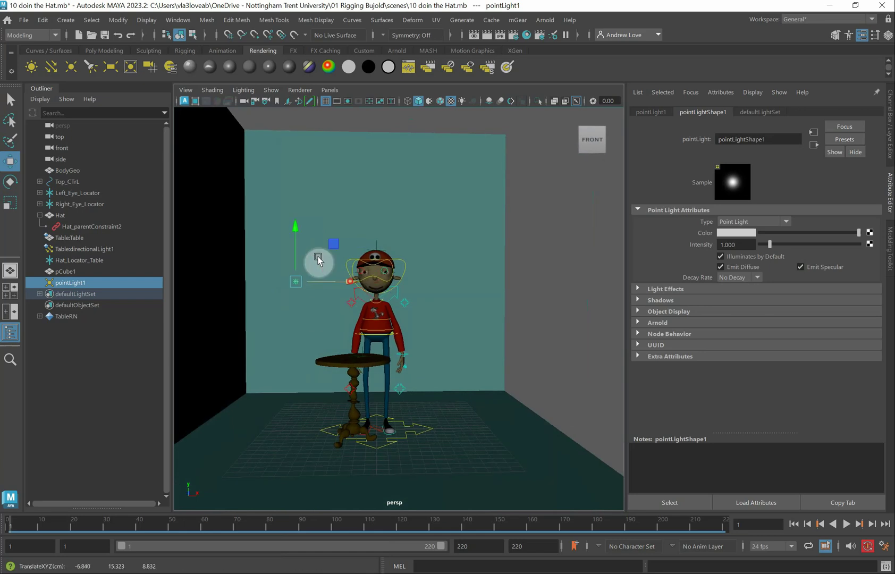
drag(293, 250, 293, 257)
drag(386, 291, 512, 290)
Step: Give the point light an intensity of 750 and set its Arnold samples to 3, radius to 1 and shadow density to 0.8
click(748, 245)
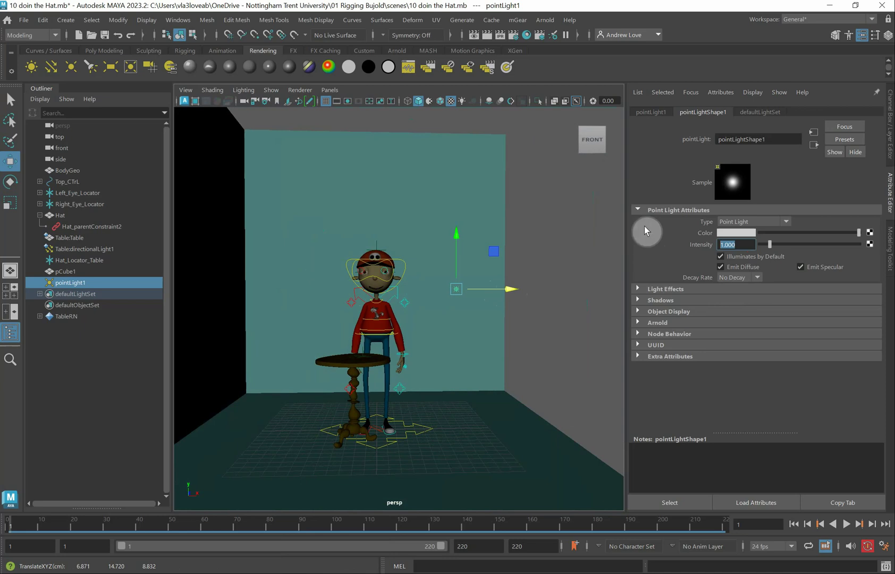
text(750)
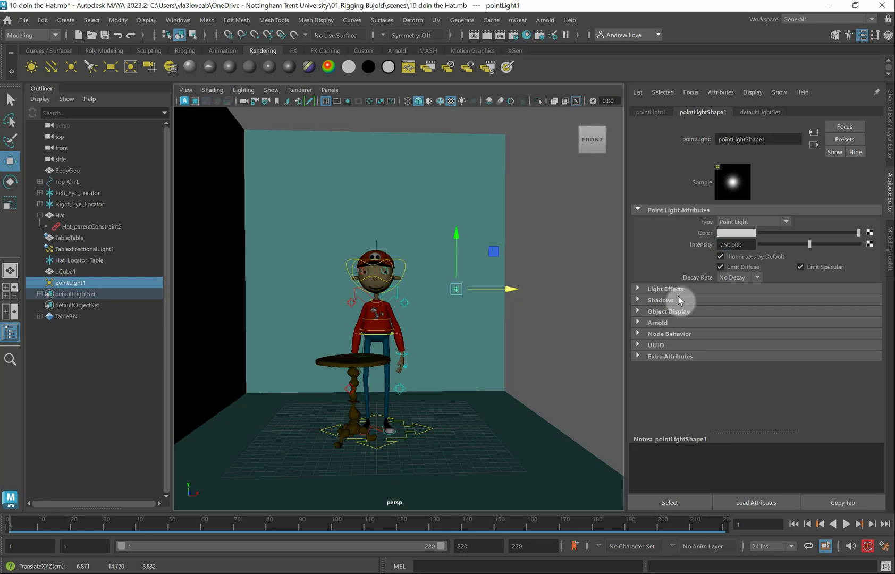
click(657, 322)
scroll(675, 301, down, 3)
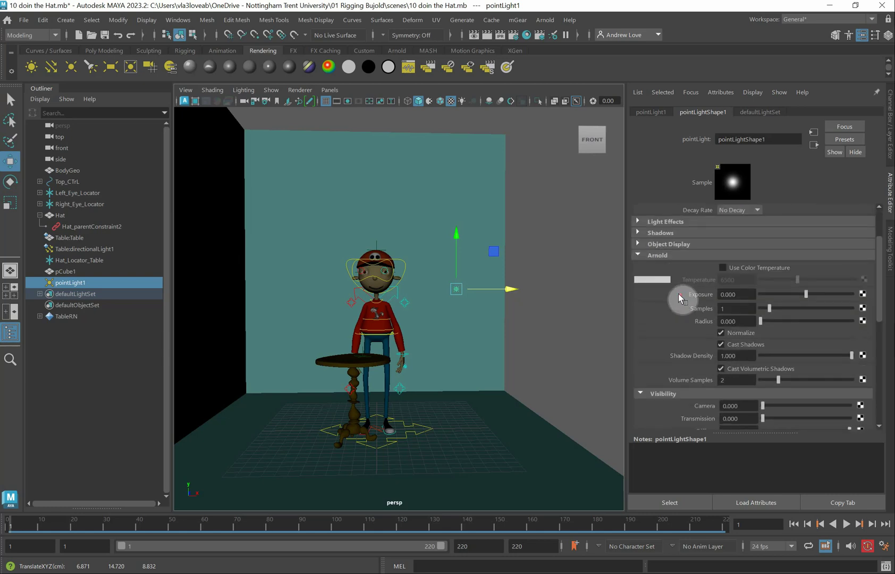
double_click(731, 309)
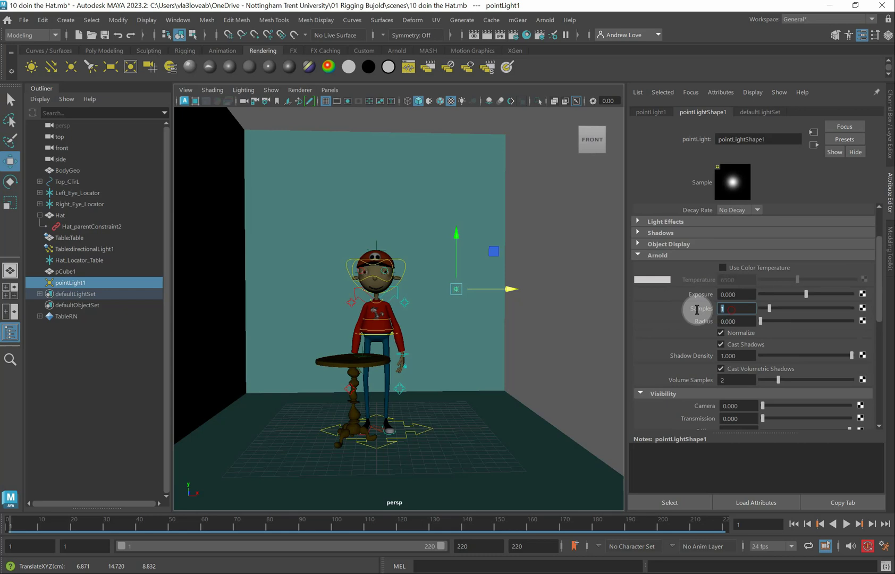
click(722, 321)
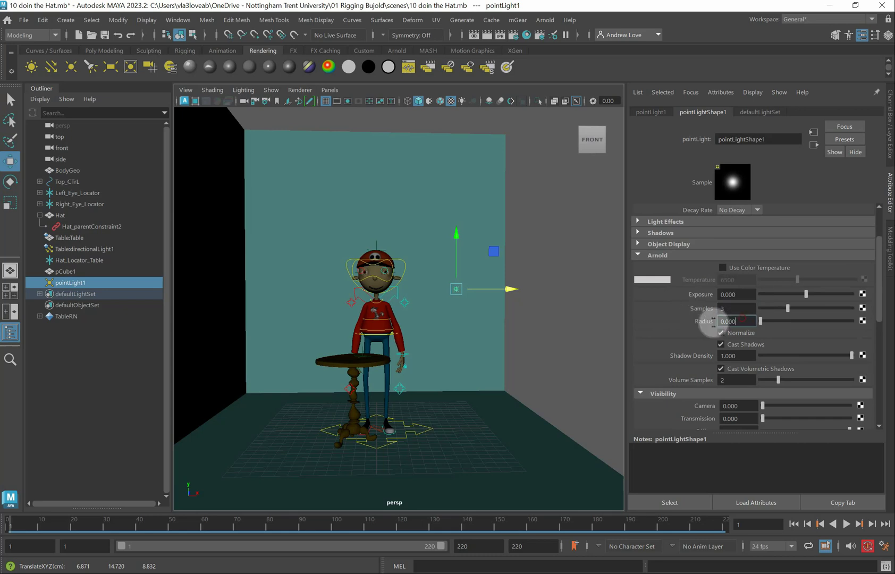
text(1)
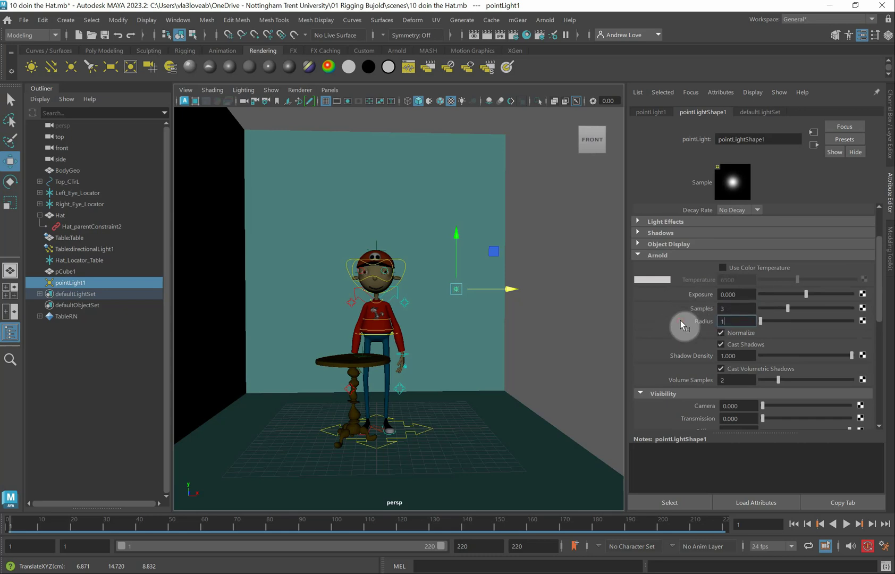
key(Return)
click(741, 356)
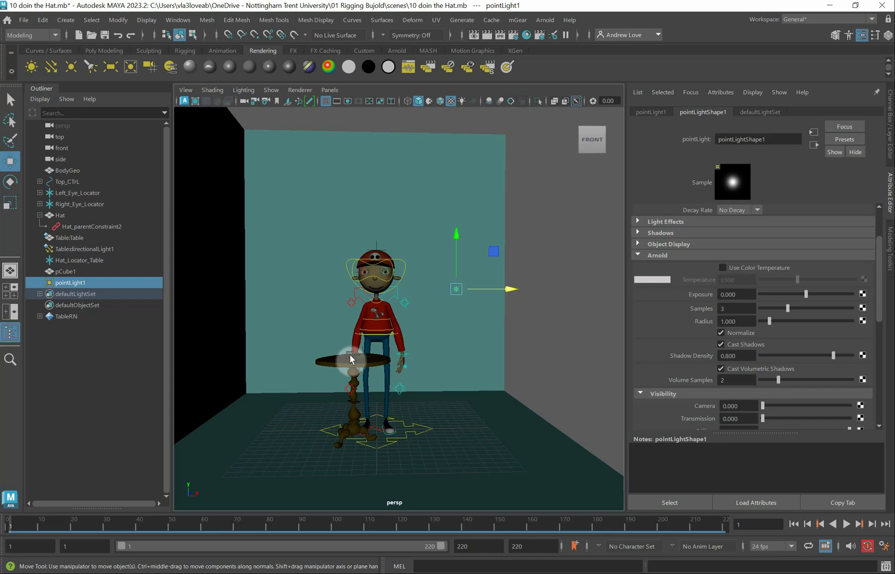
Step: Duplicate the point light, placing the copy at about -9.1 in X and 12.3 in Y, and raise the original to about 18.1 in Y
key(ctrl+d)
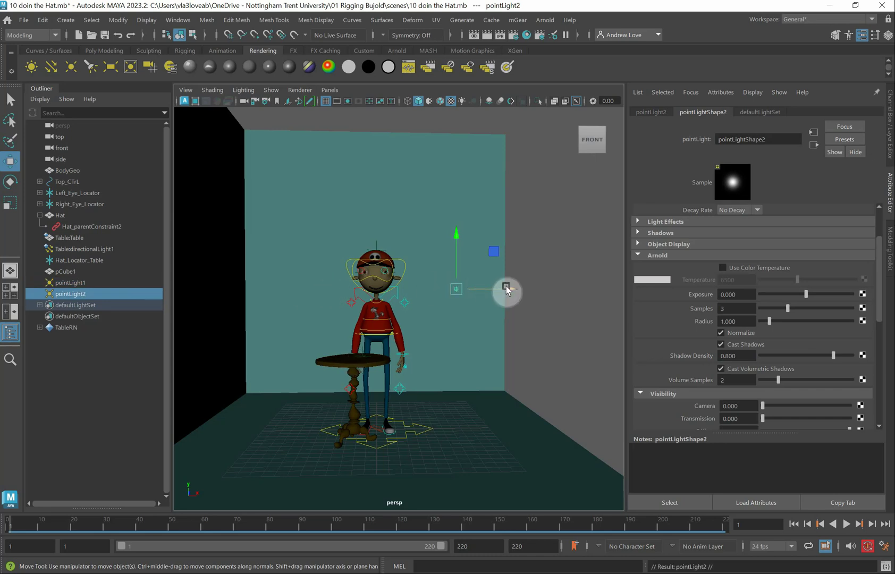
drag(507, 290, 320, 303)
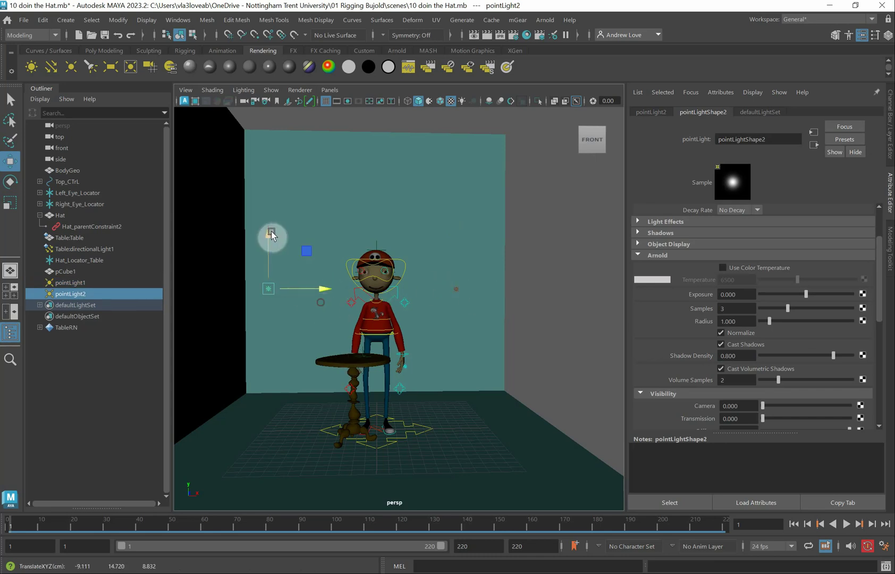
drag(272, 234, 272, 263)
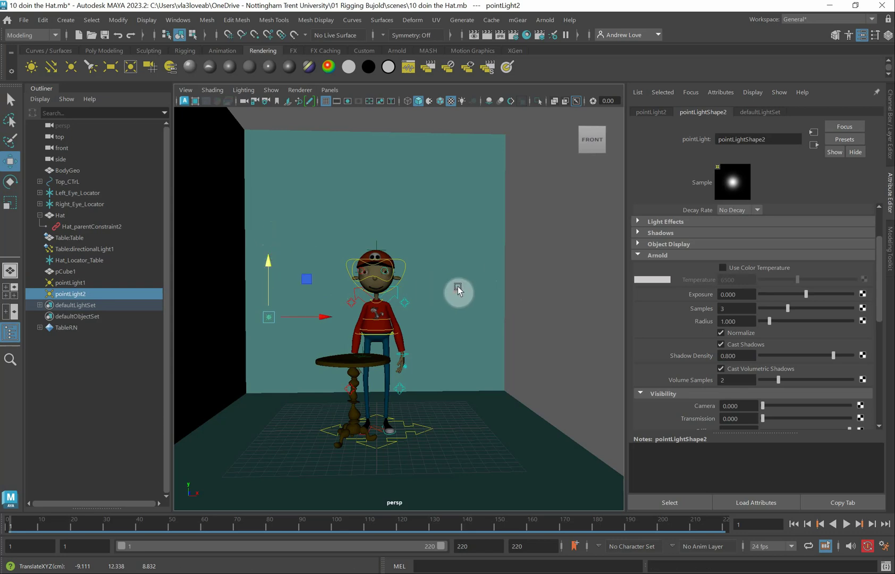
click(458, 290)
drag(456, 278, 456, 224)
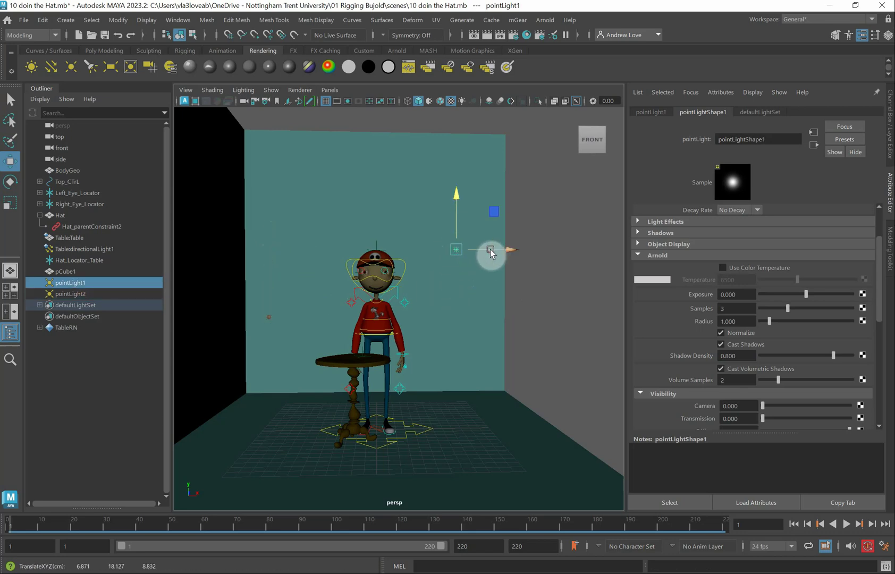
Step: Set the second point light's intensity to 500 and turn off its shadow casting
click(269, 319)
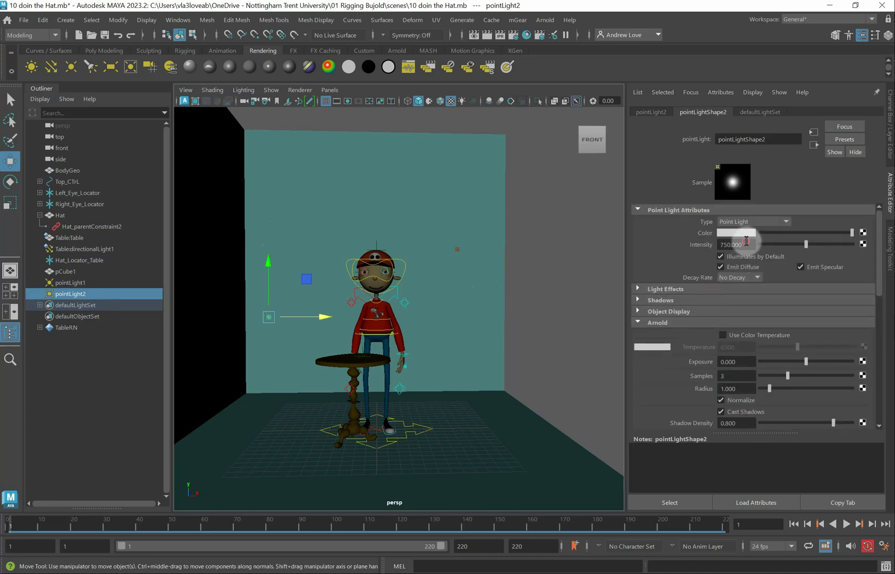
click(746, 243)
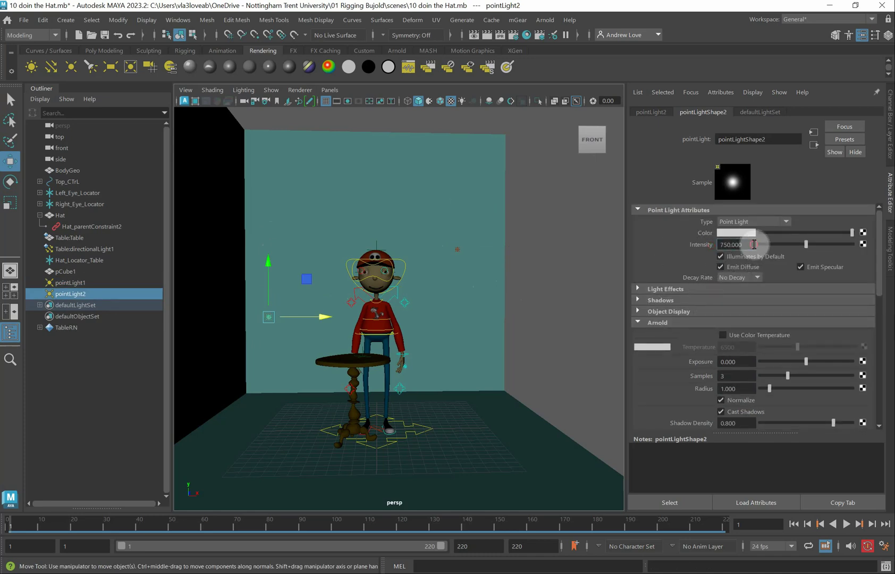
drag(753, 244, 706, 249)
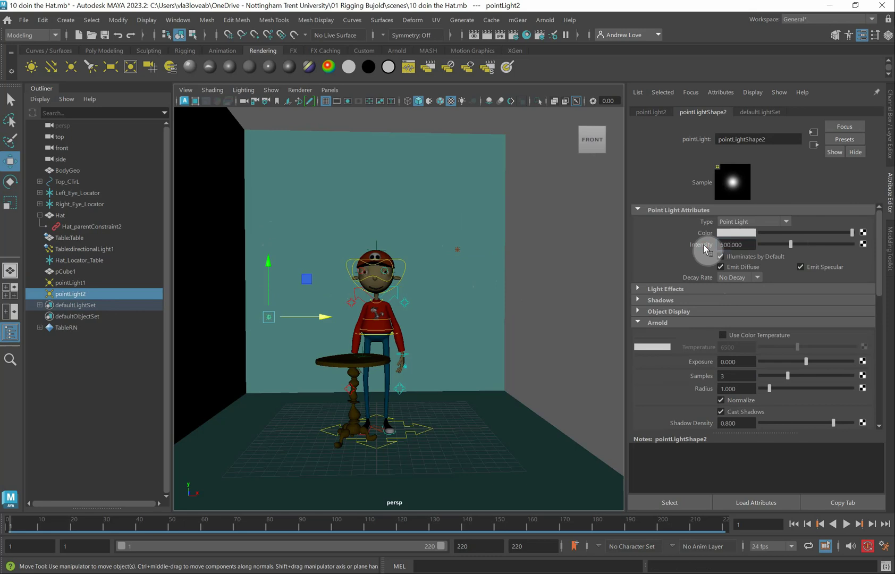
scroll(696, 253, down, 3)
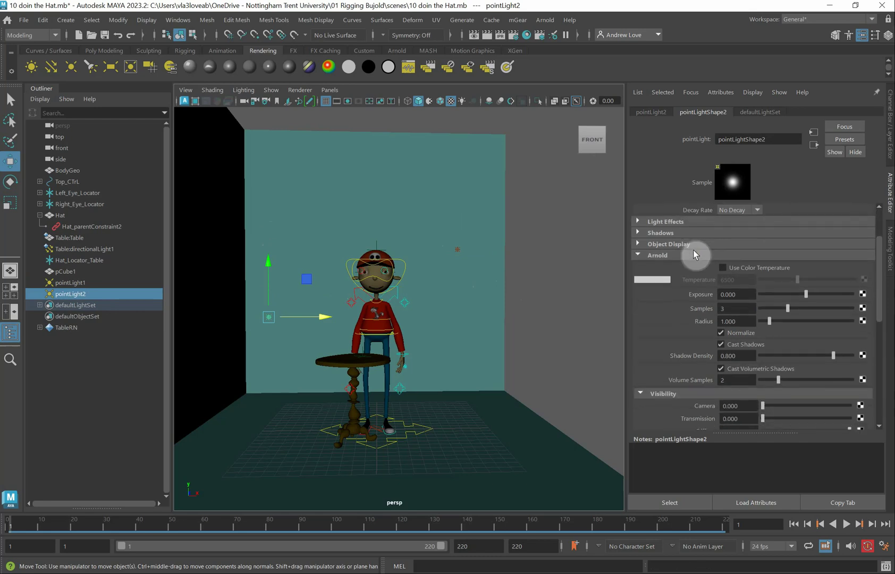
click(722, 345)
scroll(676, 326, up, 3)
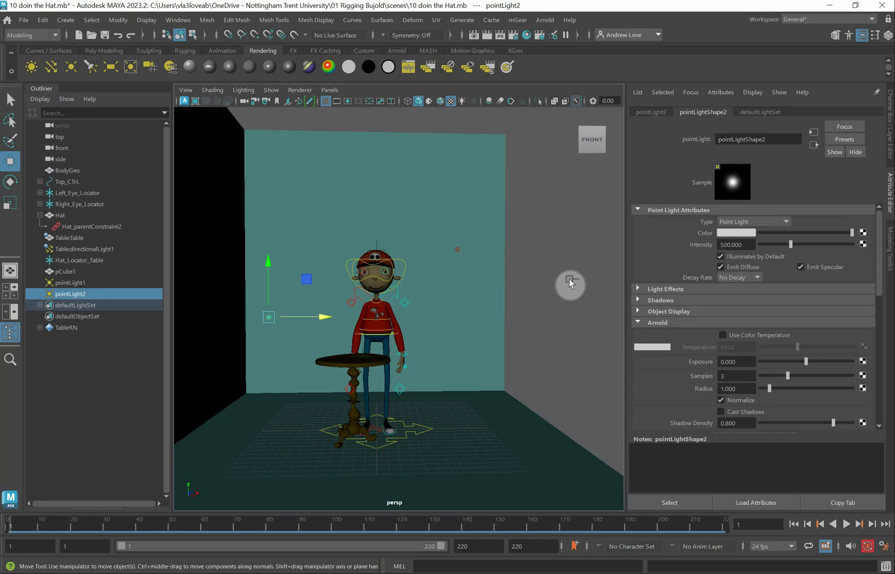
Step: Duplicate the second light and move the copy above and behind the character, to about -0.06 in X, 24.3 in Y and -3.1 in Z
key(ctrl+d)
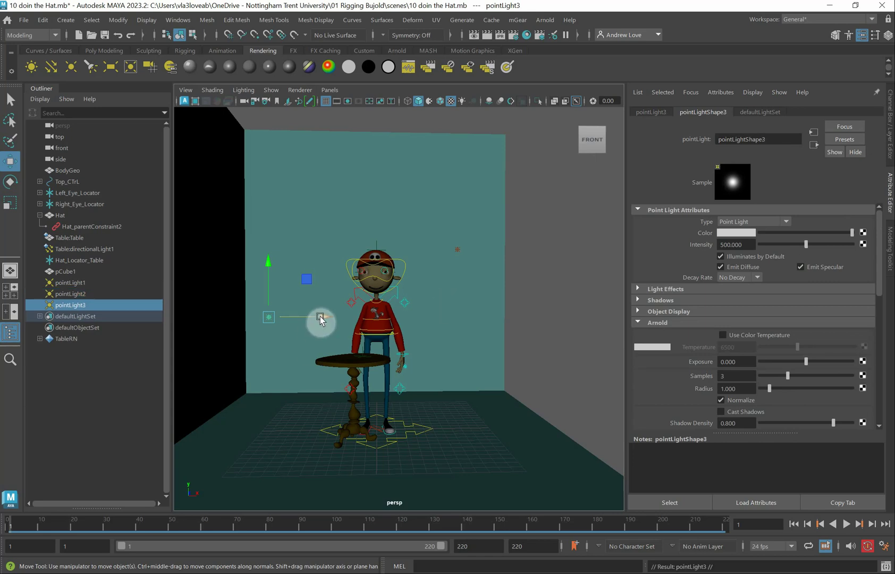
drag(320, 318, 425, 305)
drag(377, 259, 372, 123)
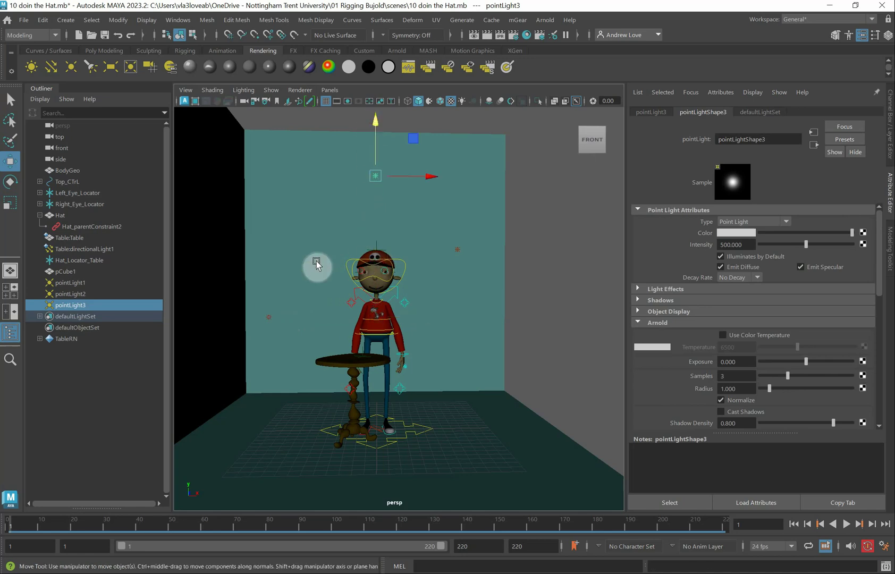
key(space)
key(space)
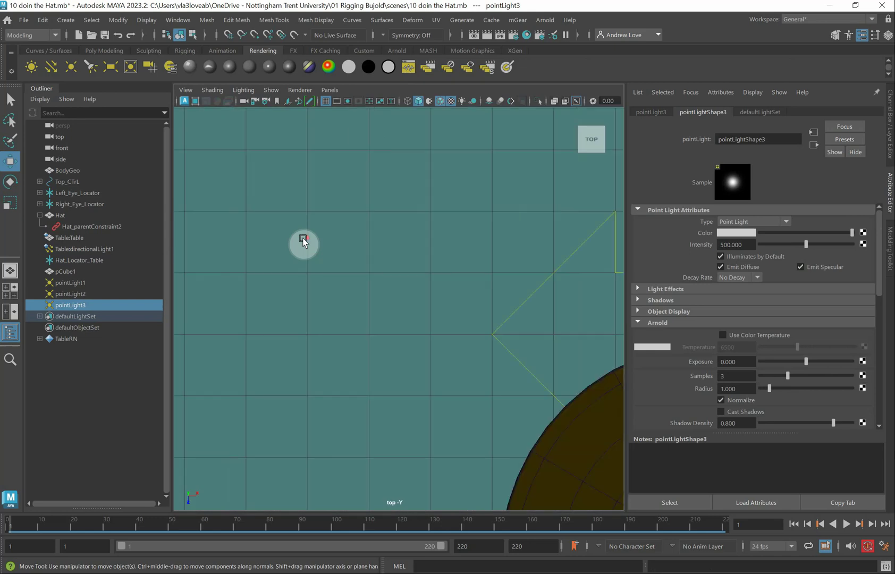
key(a)
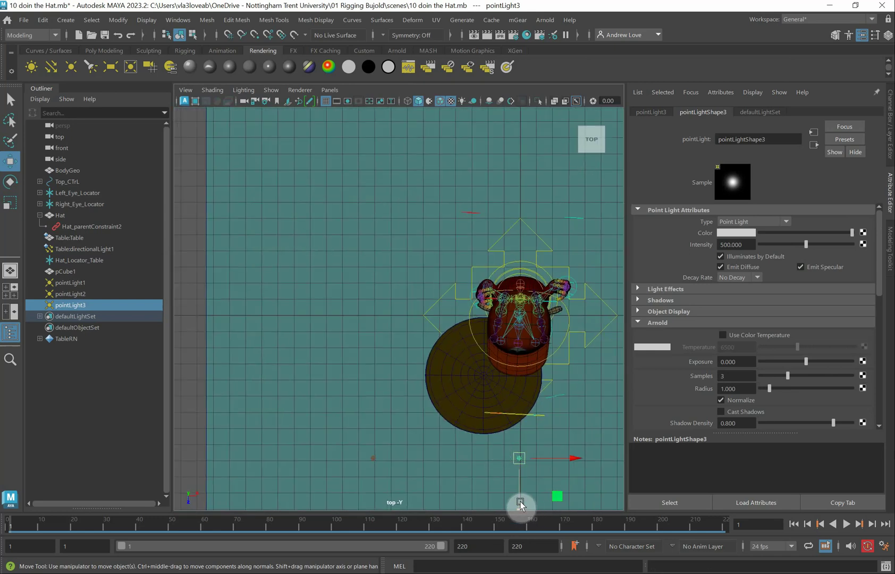
drag(519, 504, 498, 261)
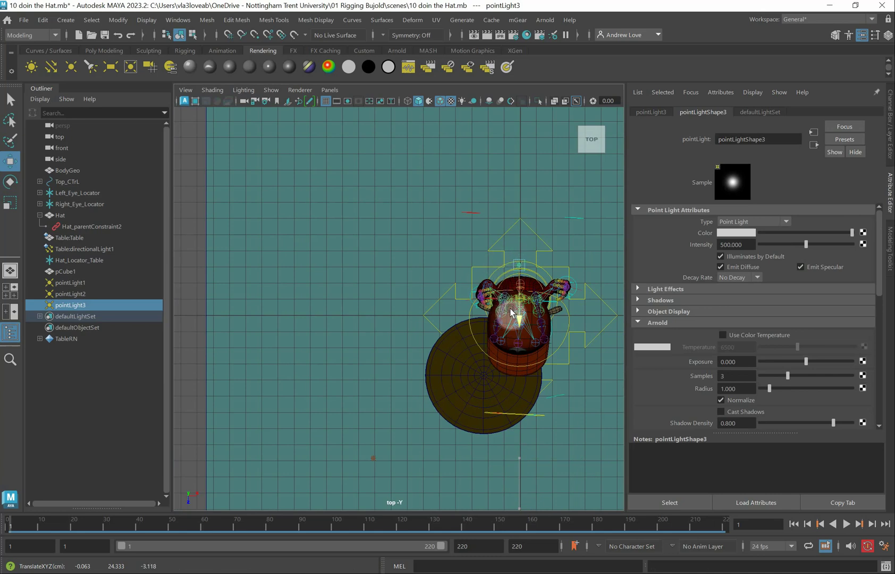
click(497, 325)
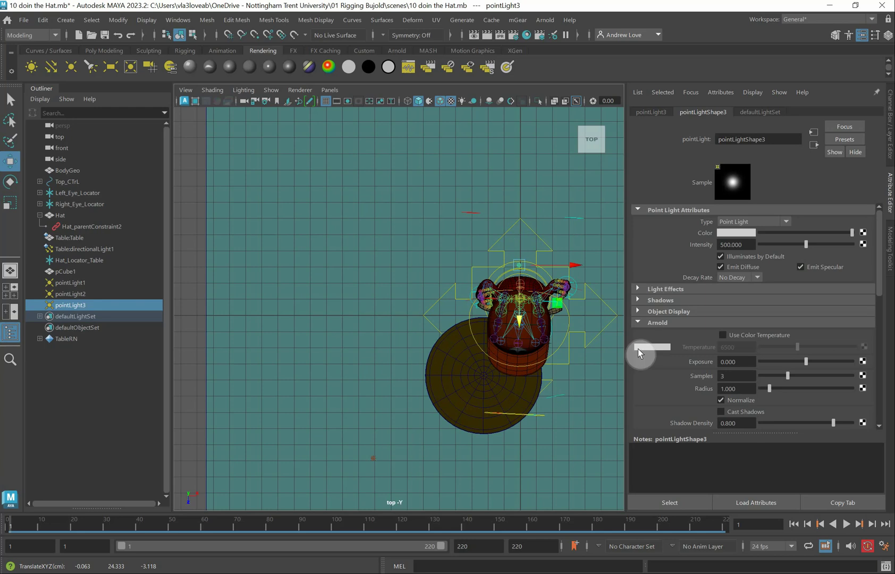
Step: Set the third point light's intensity to 250 and tint it a pale yellow with a hue of about 62.9
click(744, 244)
text(250)
key(Return)
click(728, 233)
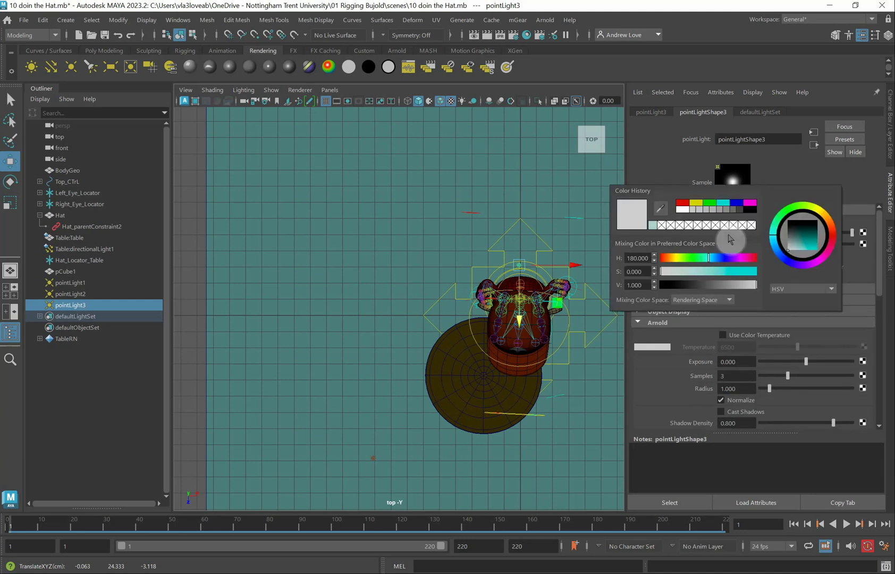
click(675, 259)
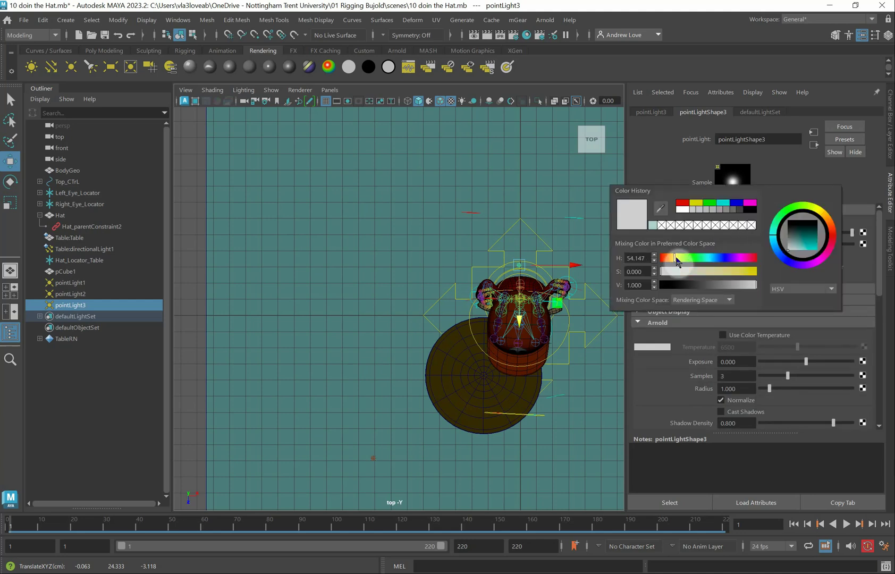
click(678, 258)
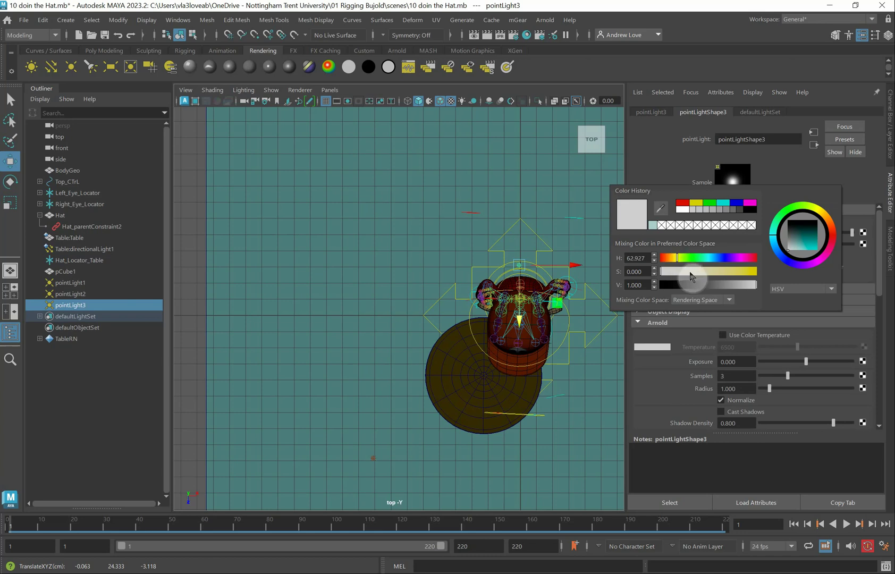
click(695, 271)
click(751, 286)
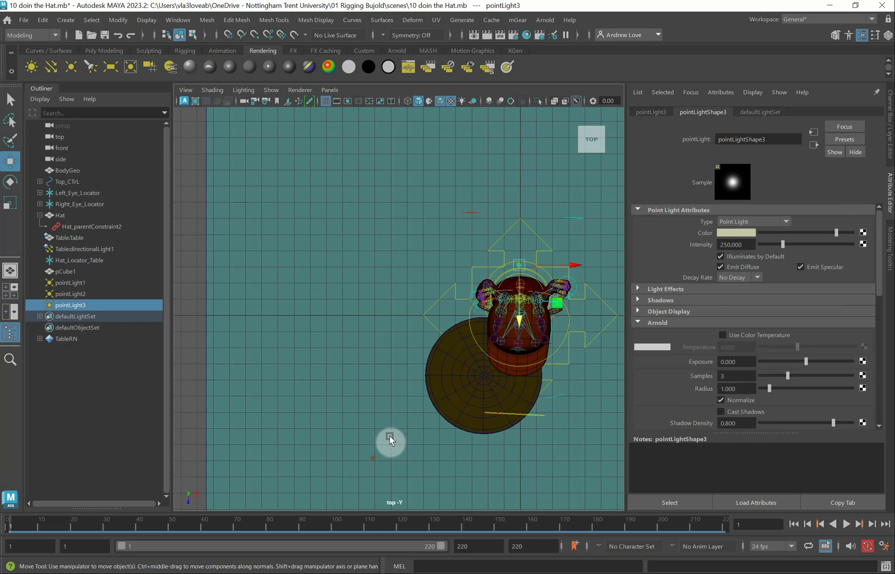
Step: Tint the second point light, in front of the character on the table side, a pale teal
click(373, 459)
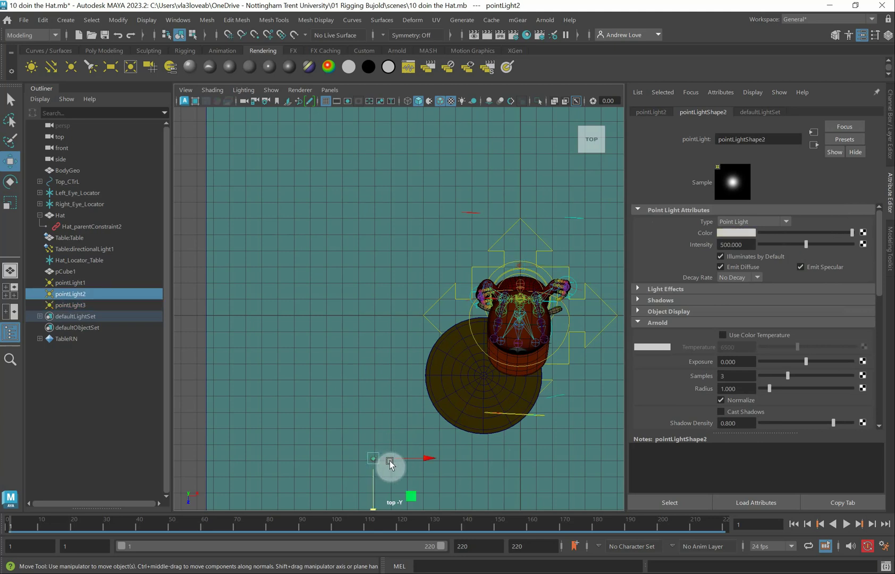
click(751, 233)
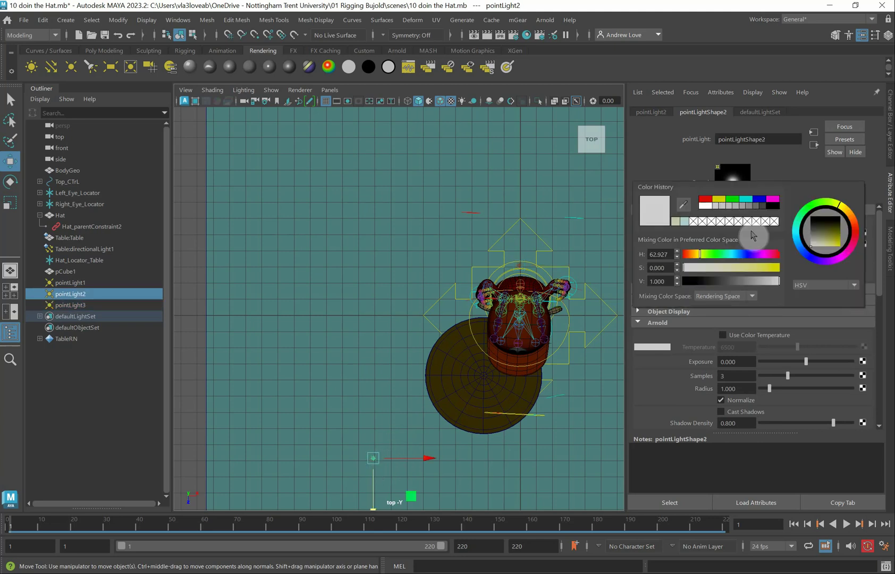
click(733, 259)
click(713, 268)
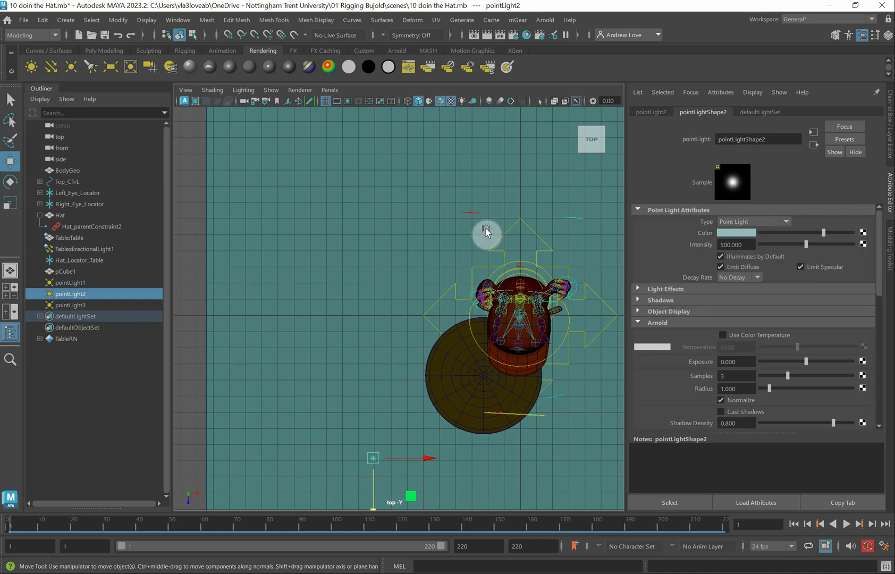
Step: Show the resolution gate in the enlarged perspective view and frame the character and table from an angle between front and right
key(space)
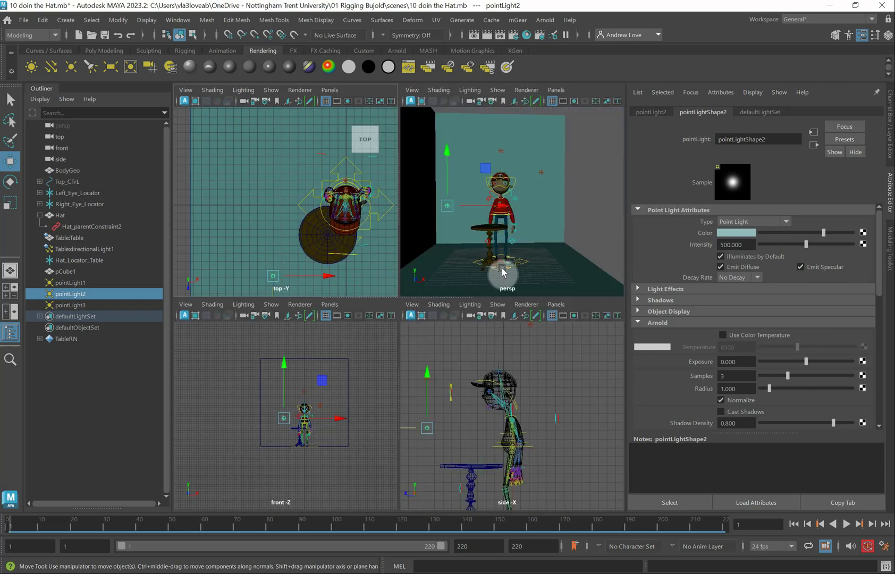
key(space)
alt+drag(487, 297, 460, 308)
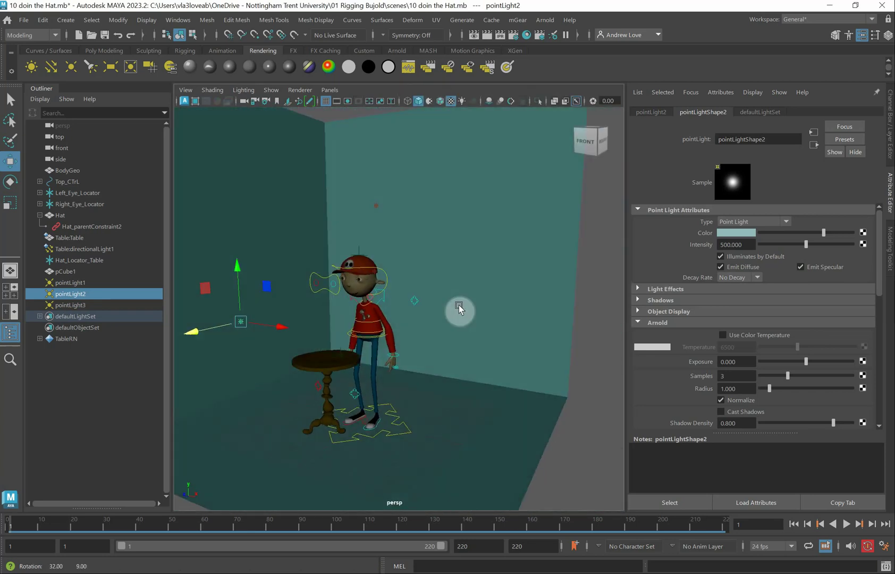
click(185, 90)
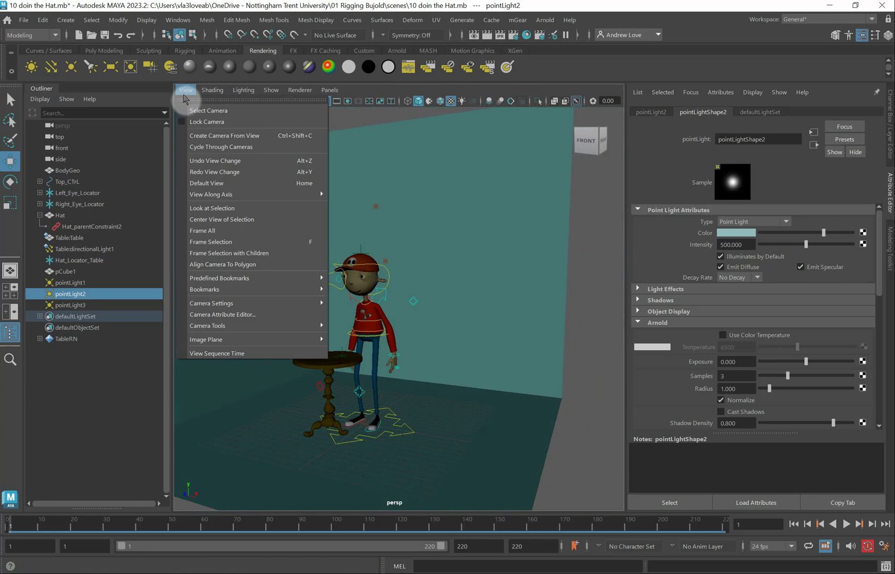
mouse_move(276, 303)
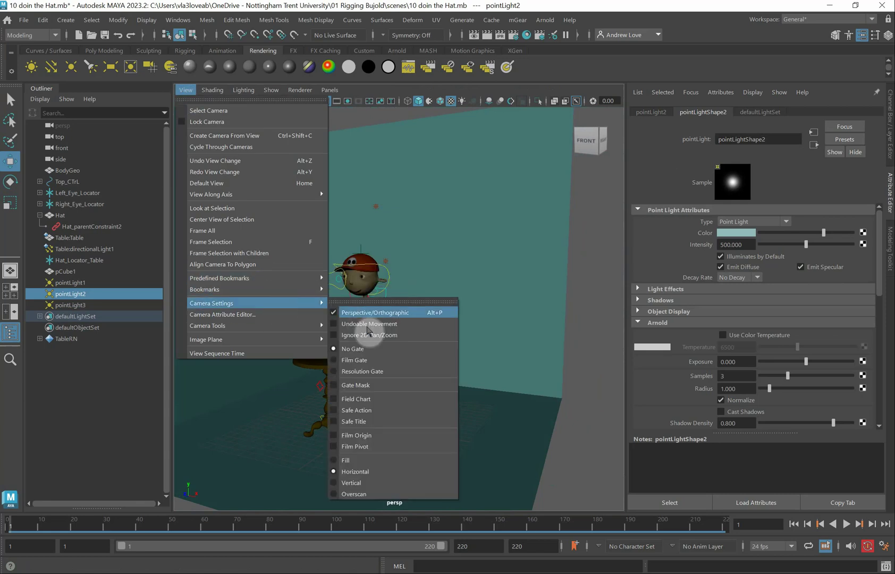
click(362, 371)
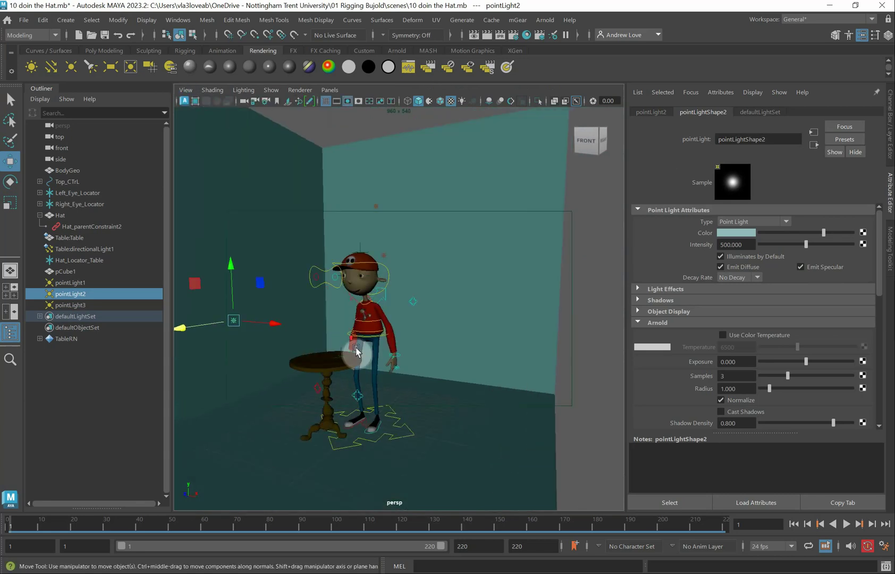
alt+drag(302, 344, 330, 340)
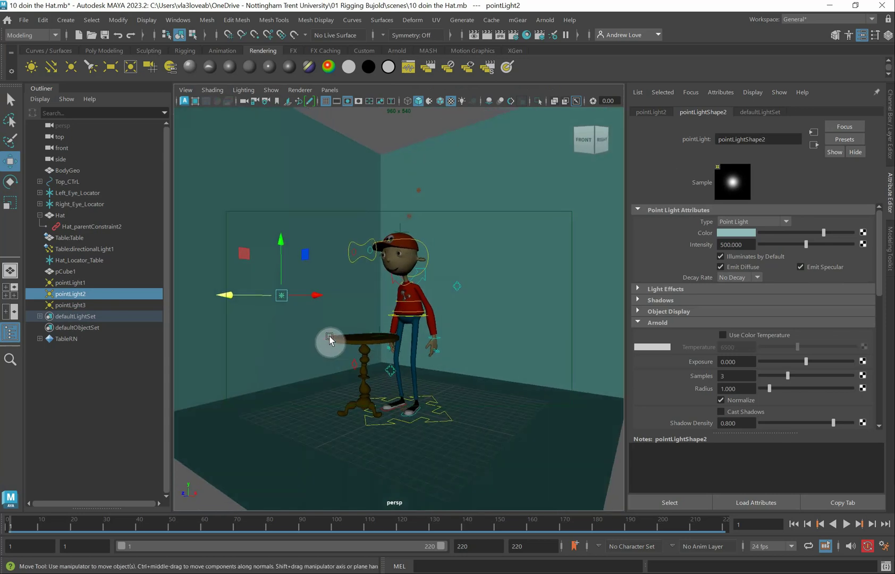
Step: Reframe the perspective view so the whole character and table sit inside the resolution gate, with the room's back corner behind them
scroll(329, 337, up, 3)
alt+middle_drag(304, 338, 332, 349)
scroll(334, 346, down, 3)
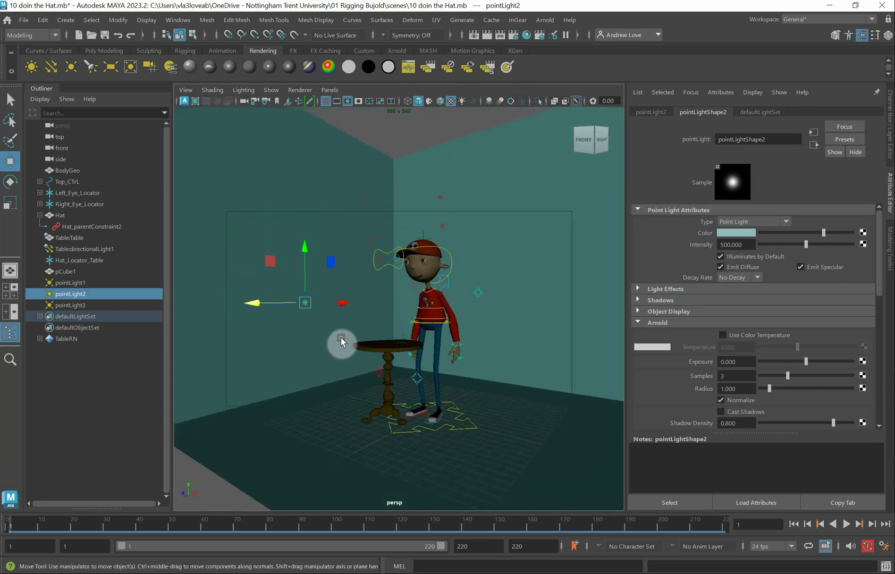
alt+drag(344, 340, 361, 319)
scroll(361, 319, down, 3)
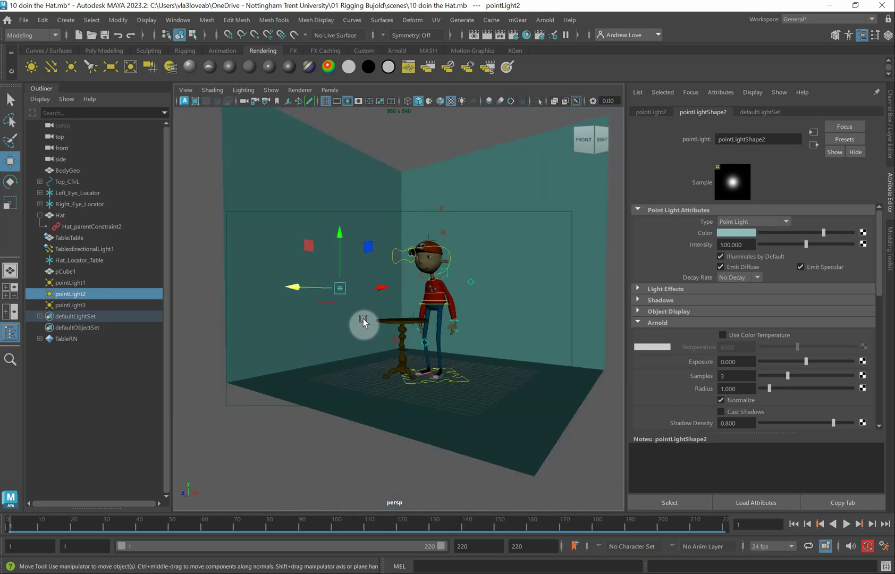
scroll(364, 319, up, 3)
scroll(368, 318, down, 2)
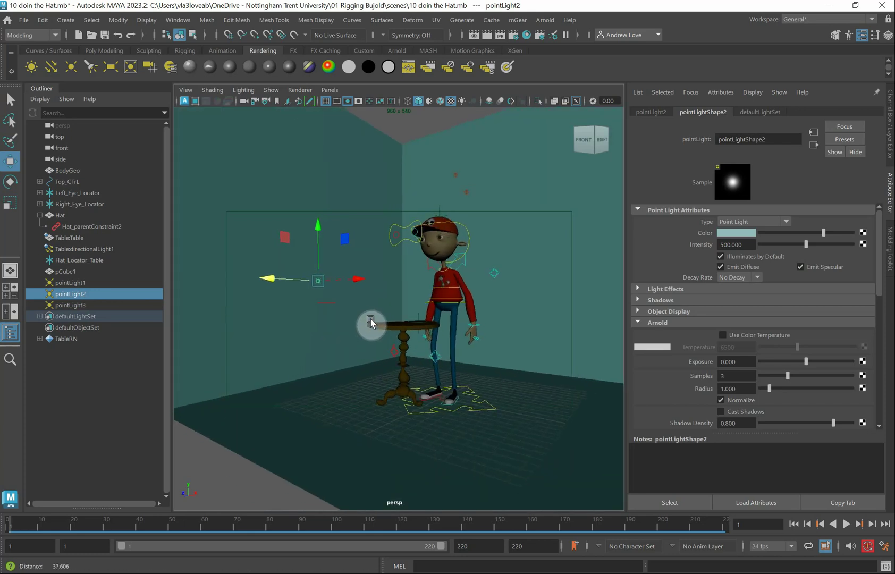
scroll(371, 319, up, 2)
scroll(370, 314, down, 1)
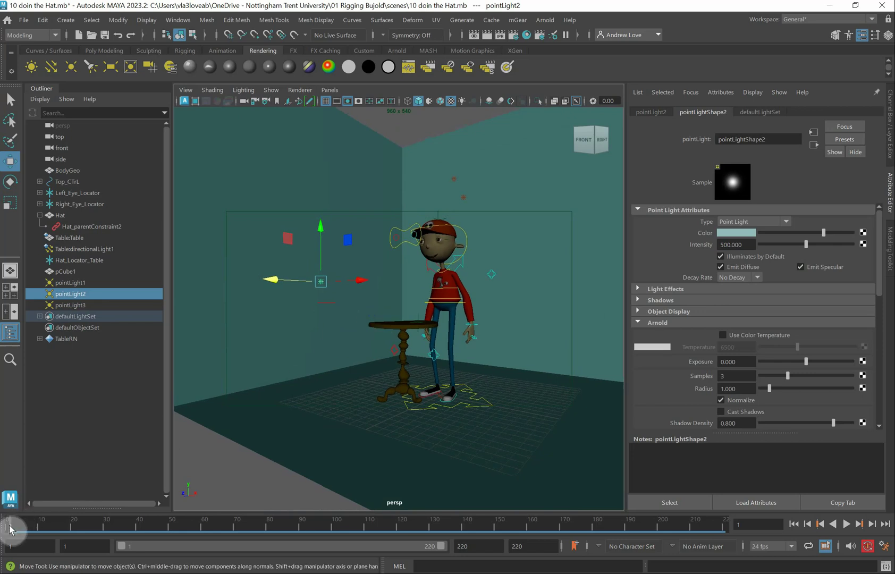
Step: Go to frame 86, test-render the shot in the Arnold RenderView to check the lighting, and close the render window
drag(10, 524, 286, 505)
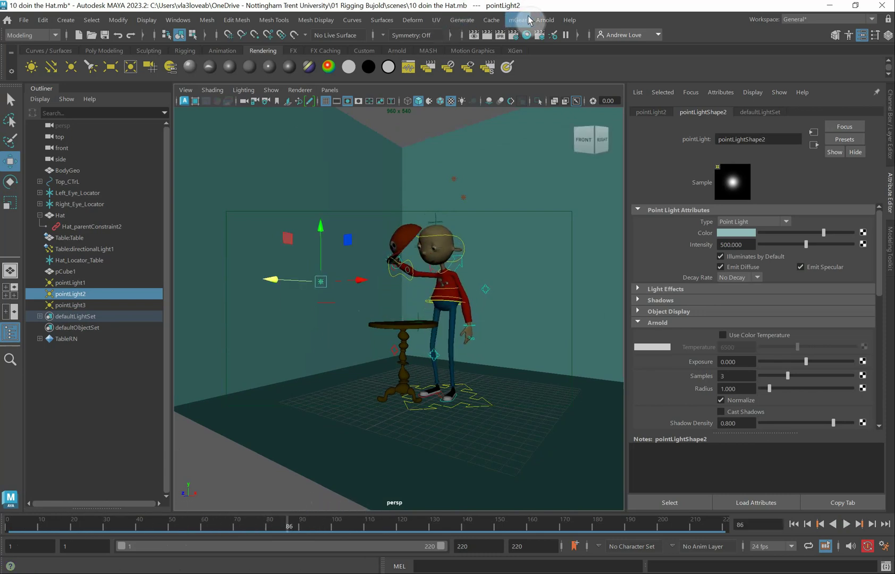
click(554, 20)
click(559, 45)
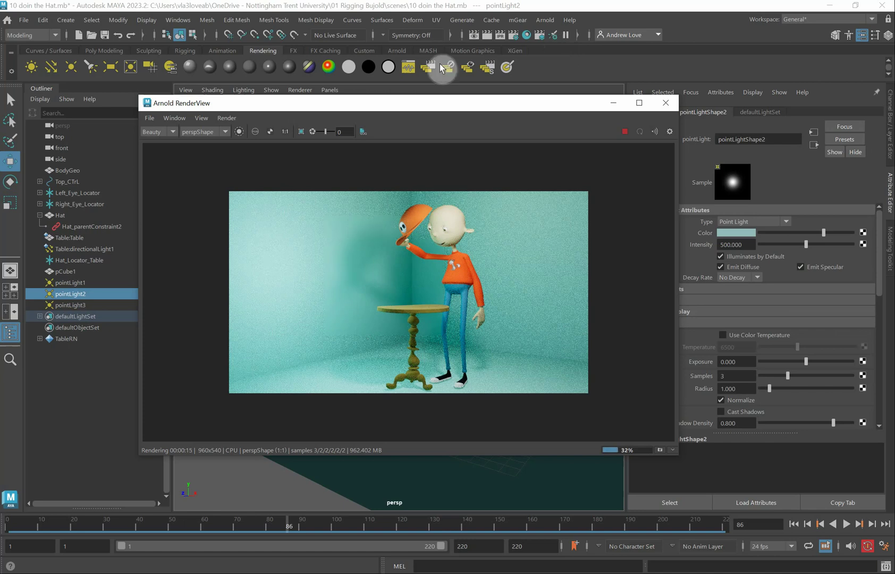
click(665, 103)
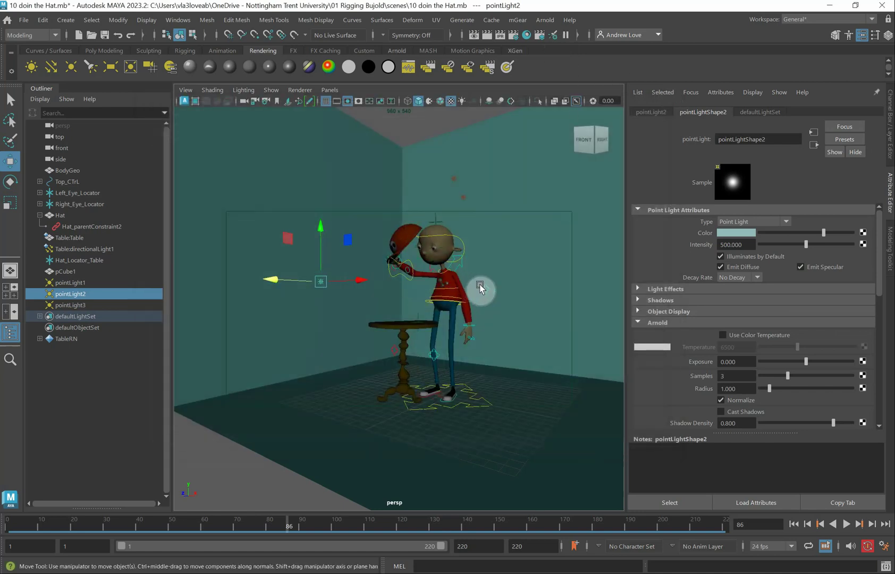
Step: Set the intensity of the first point light, above the character, to 500
click(463, 198)
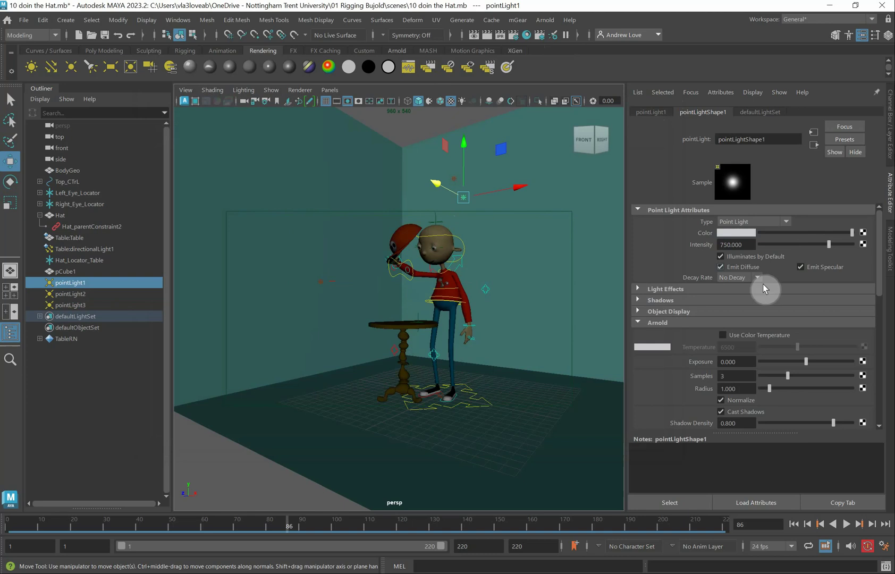
drag(743, 245, 708, 254)
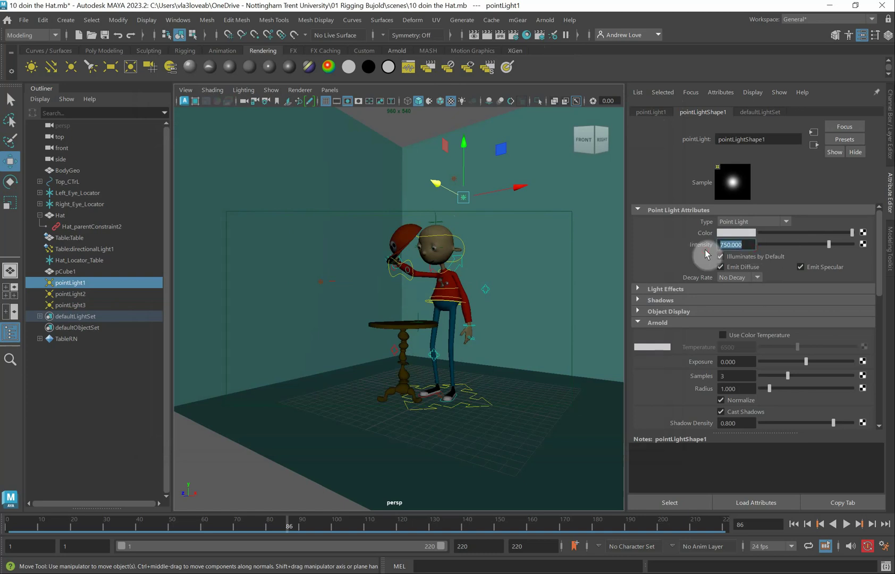
text(500)
key(Return)
Step: Set the intensity of the teal second point light, in front of the character, to 300
click(322, 281)
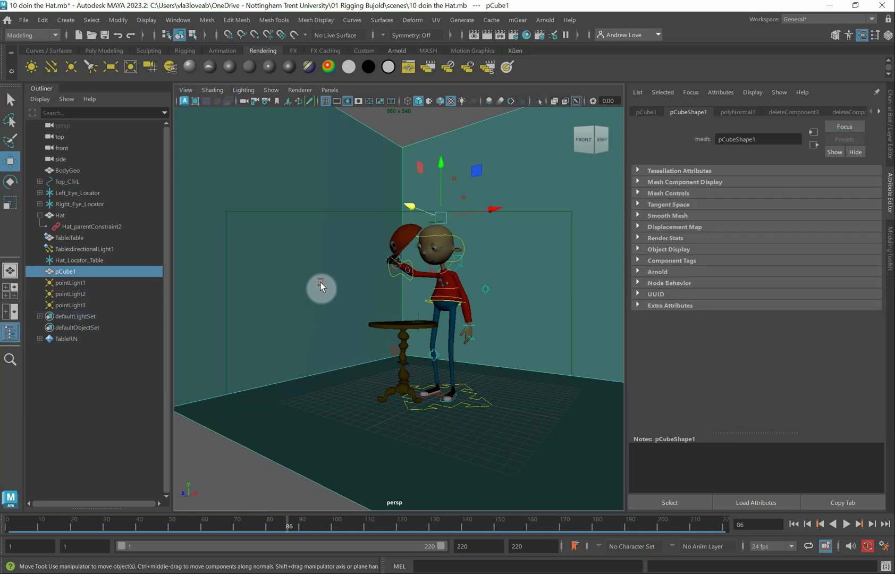
click(319, 284)
double_click(734, 244)
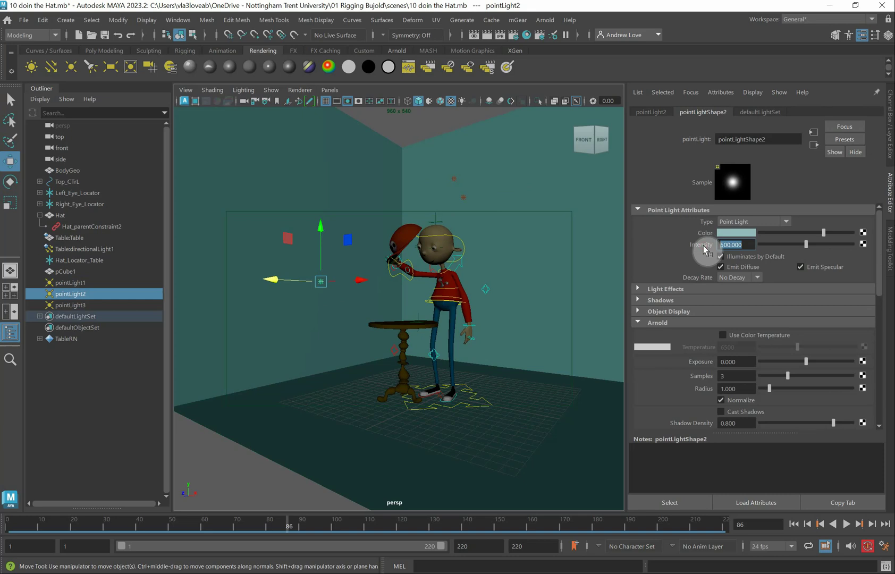
text(300)
key(Return)
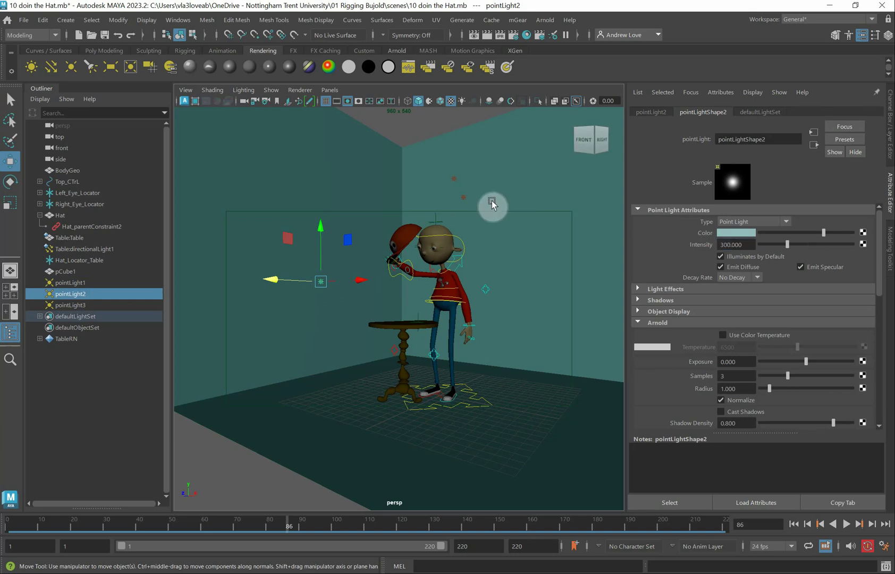
Step: Set the intensity of the pale yellow third point light to 150
click(452, 178)
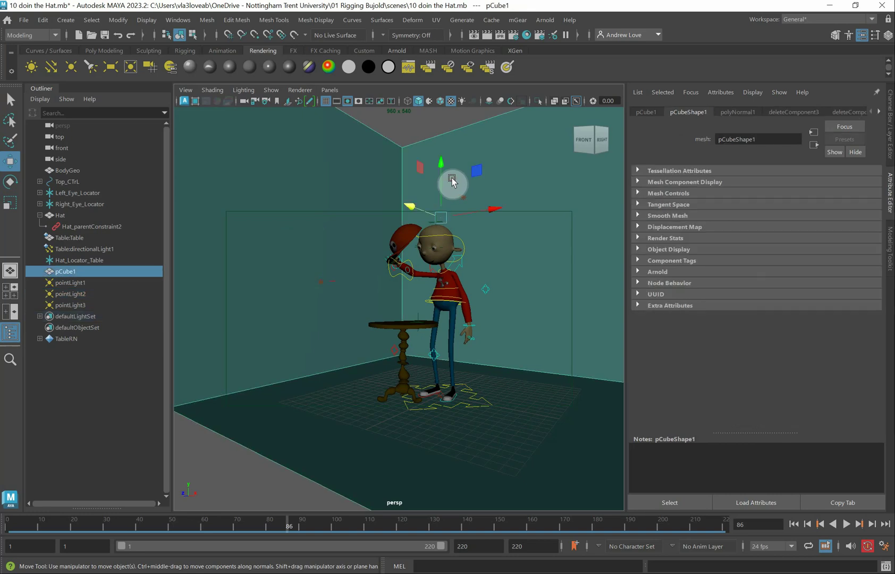
click(101, 302)
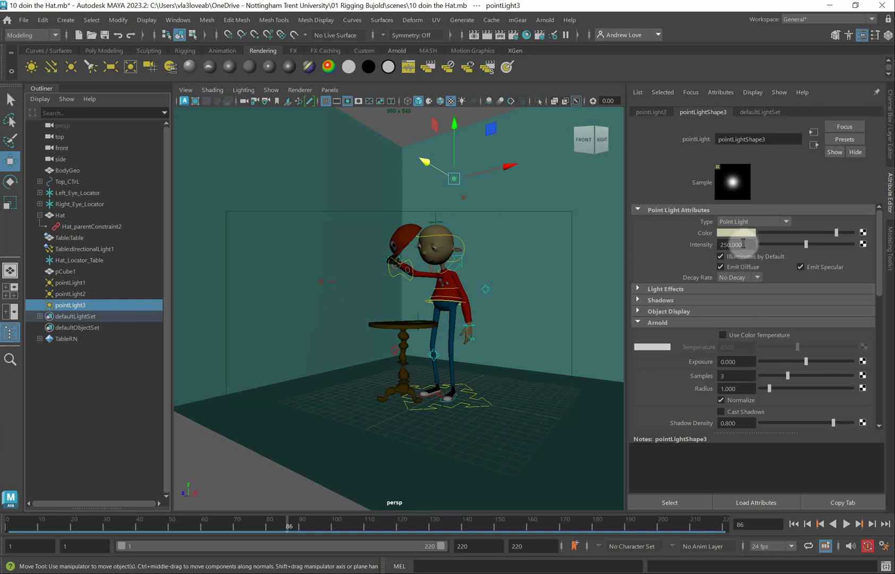
drag(744, 244, 696, 245)
text(150)
key(Return)
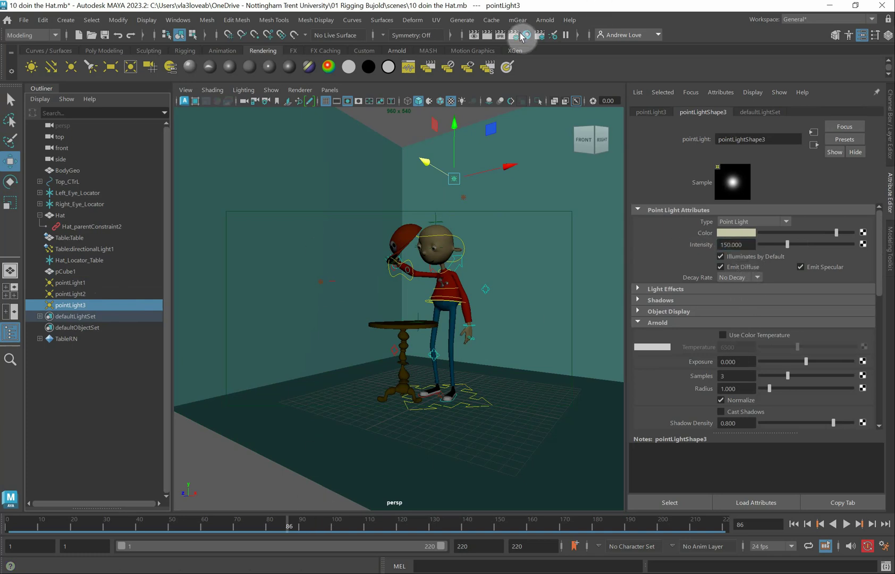
Step: Test-render frame 86 again in the Arnold RenderView to check the reduced light intensities
click(551, 21)
click(563, 45)
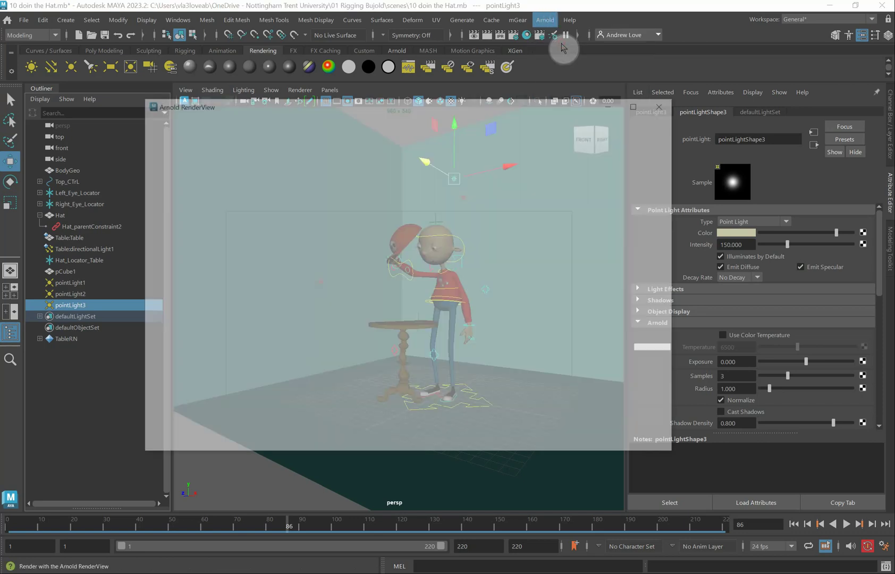